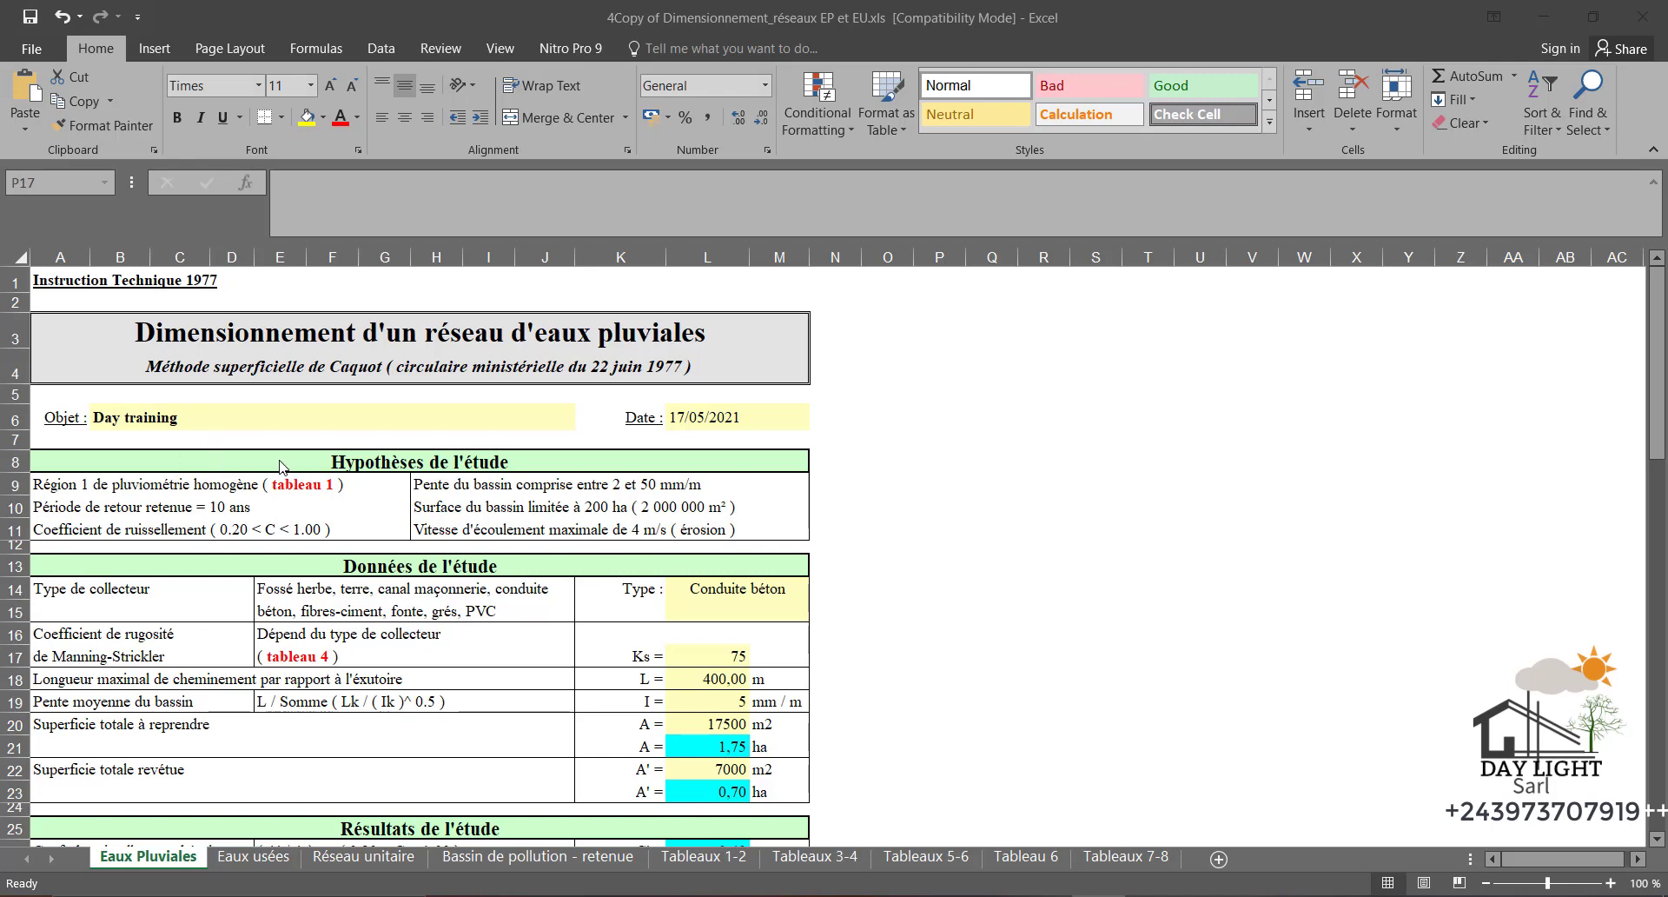
Consult the regional rainfall parameters and flow formulas on the Tableaux 1-2 sheet and return to the Eaux Pluviales sheet
scroll(280, 474, down, 2)
scroll(295, 499, up, 2)
click(707, 858)
scroll(488, 428, up, 1)
scroll(487, 428, down, 1)
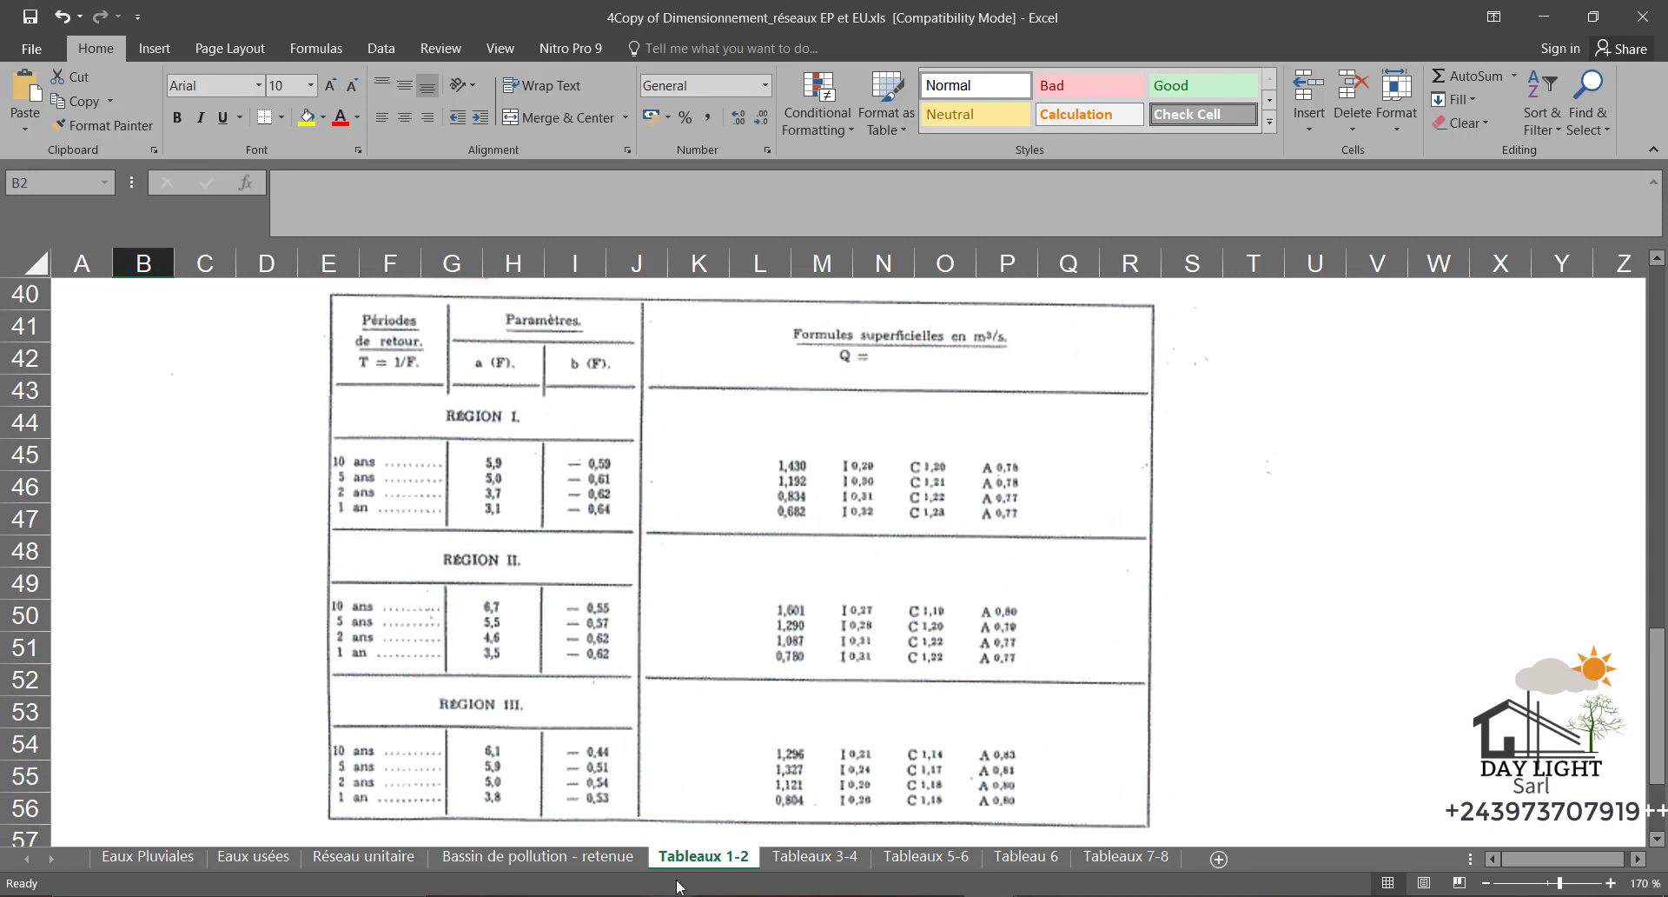
click(167, 859)
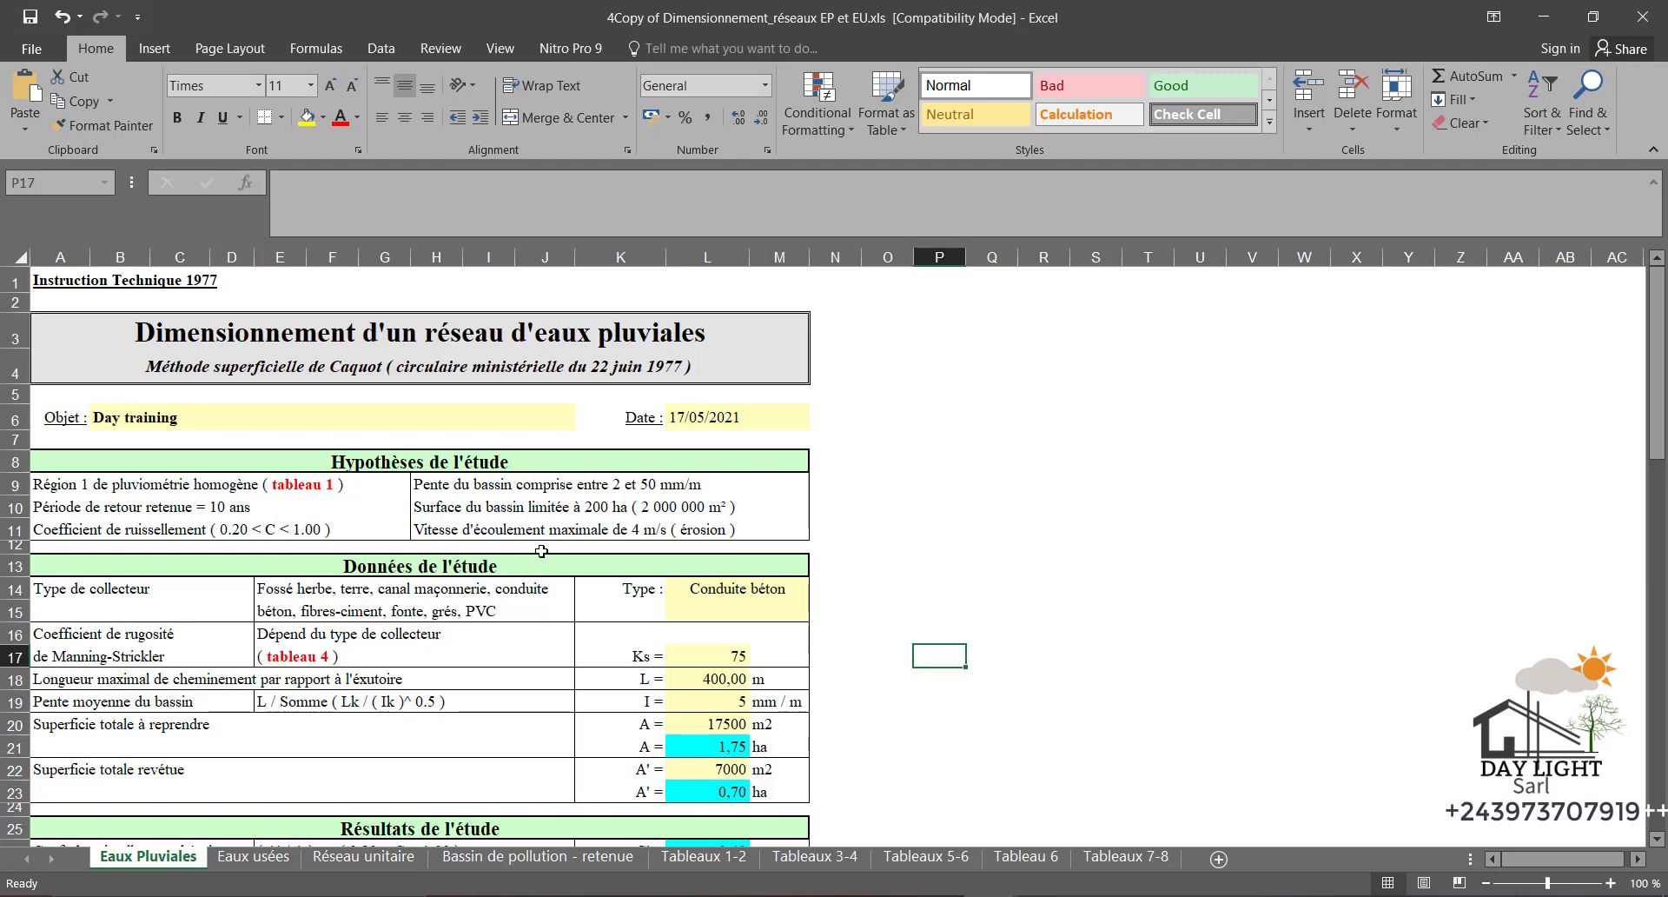
Compare the collector type and Ks entry on Eaux Pluviales with the Manning-Strickler coefficients in Tableau 4
scroll(524, 579, down, 1)
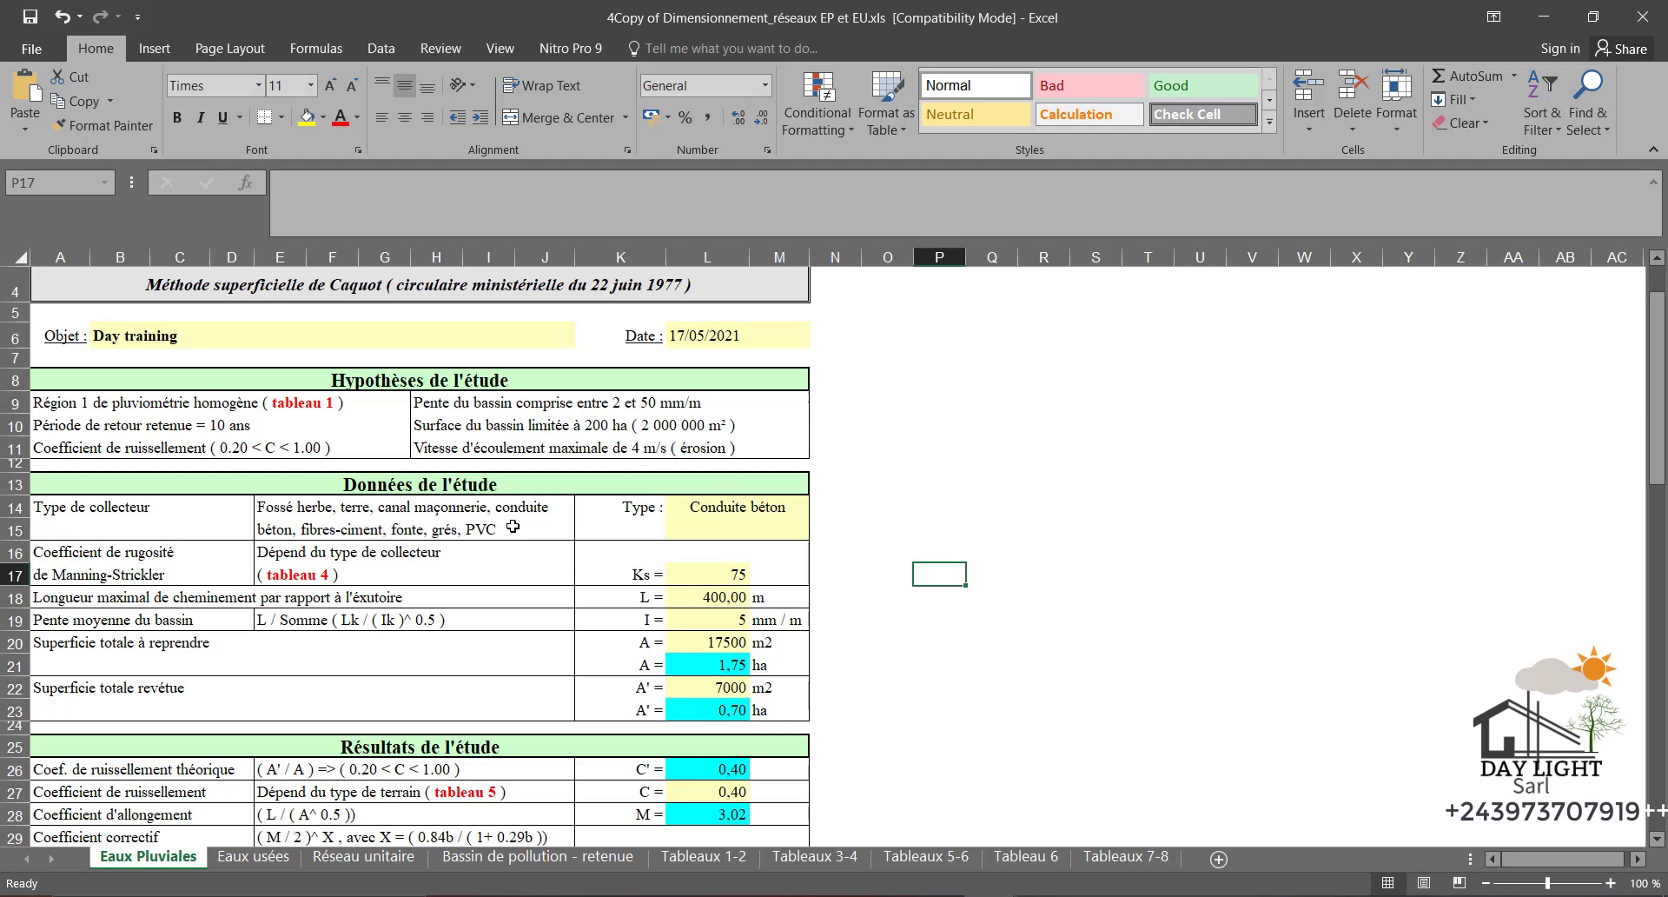
click(869, 858)
scroll(525, 605, down, 4)
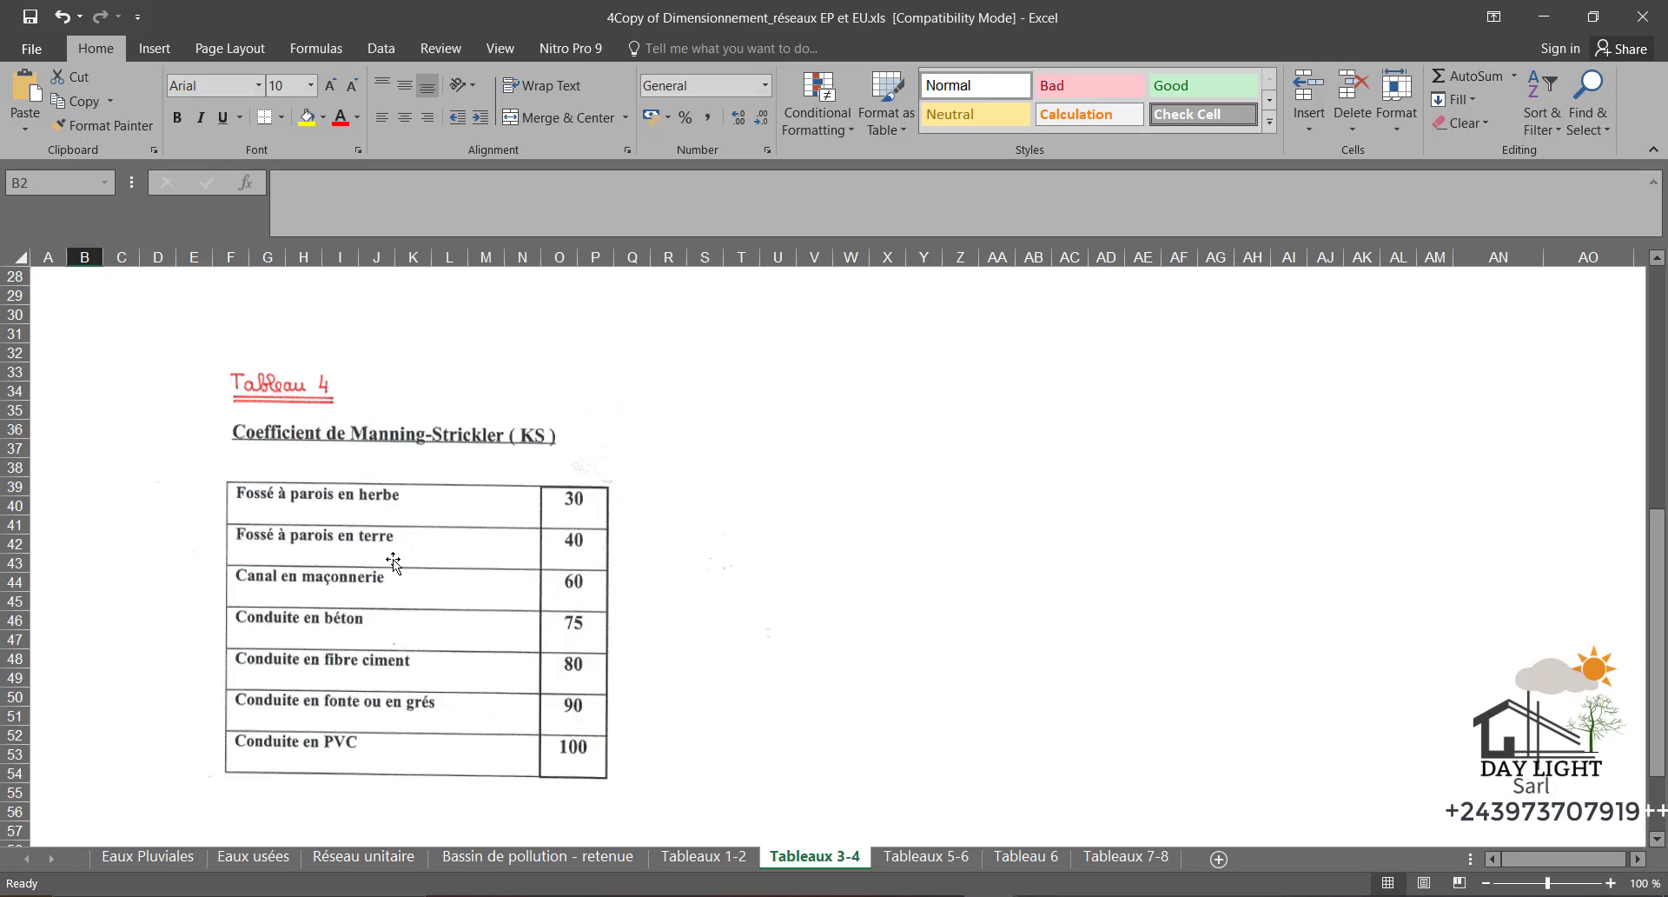
click(142, 857)
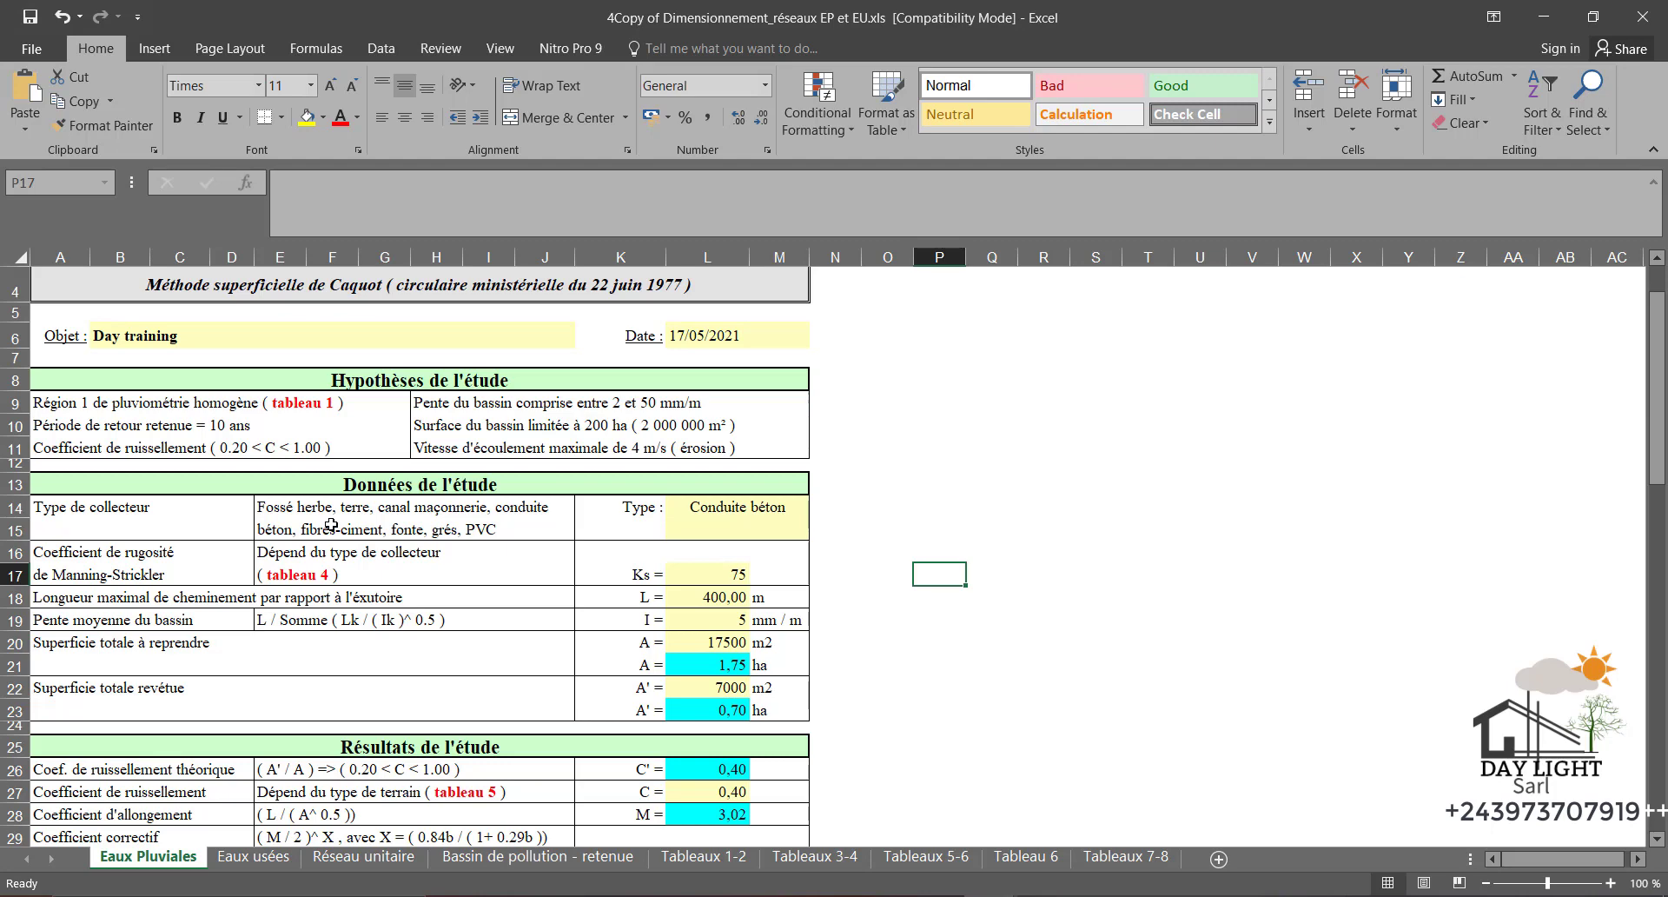
click(815, 855)
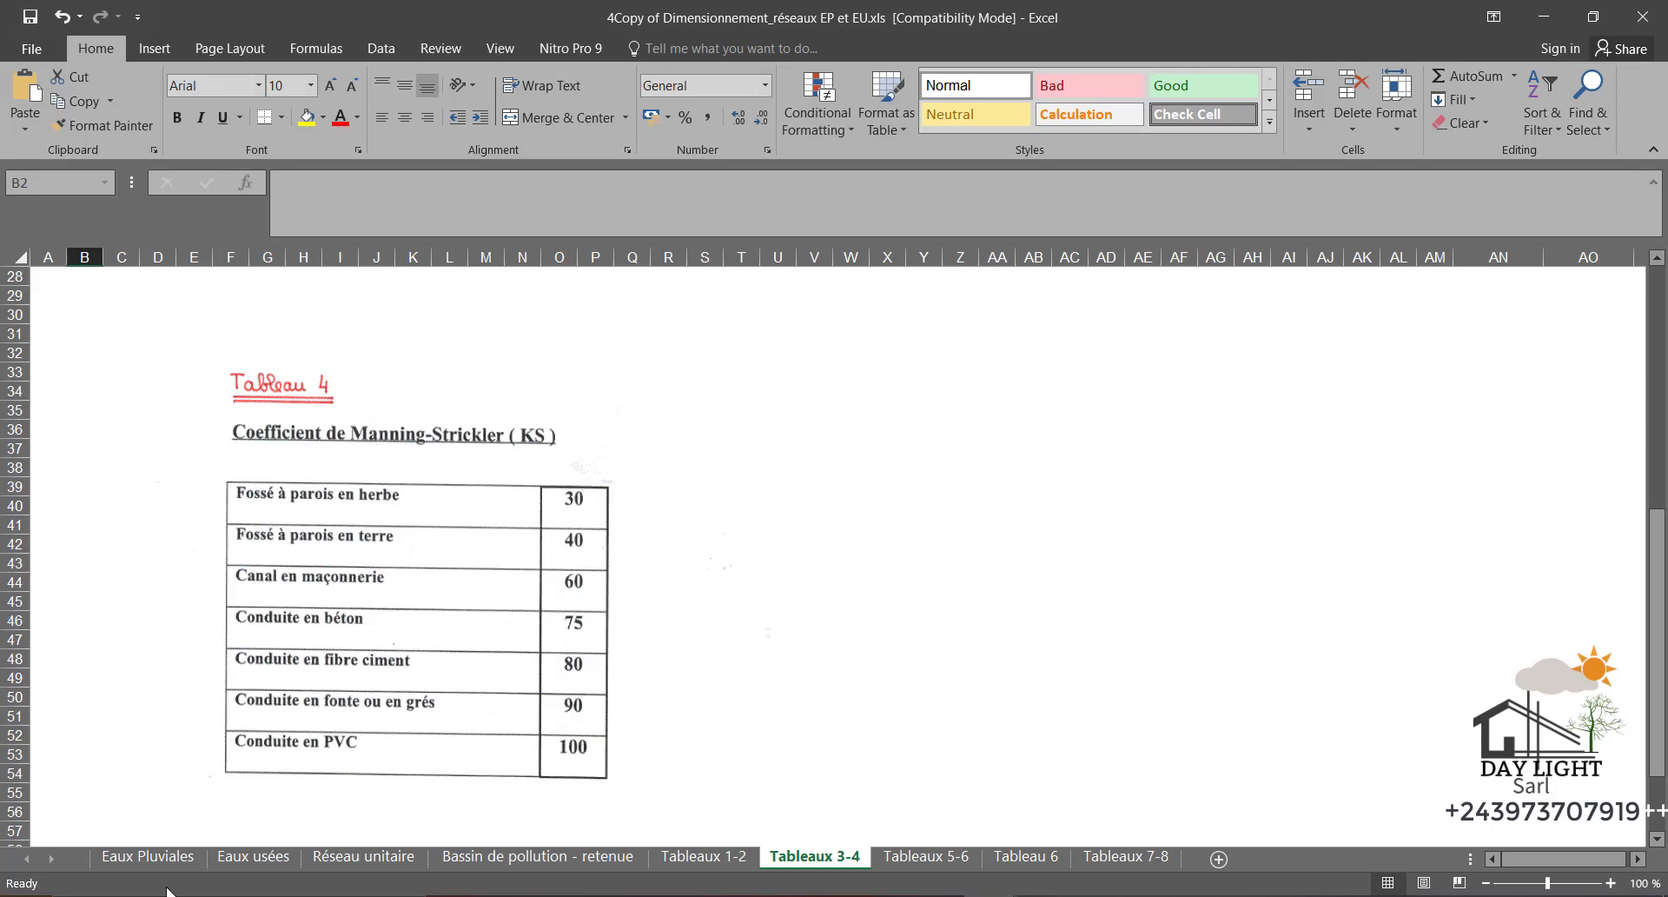
click(148, 857)
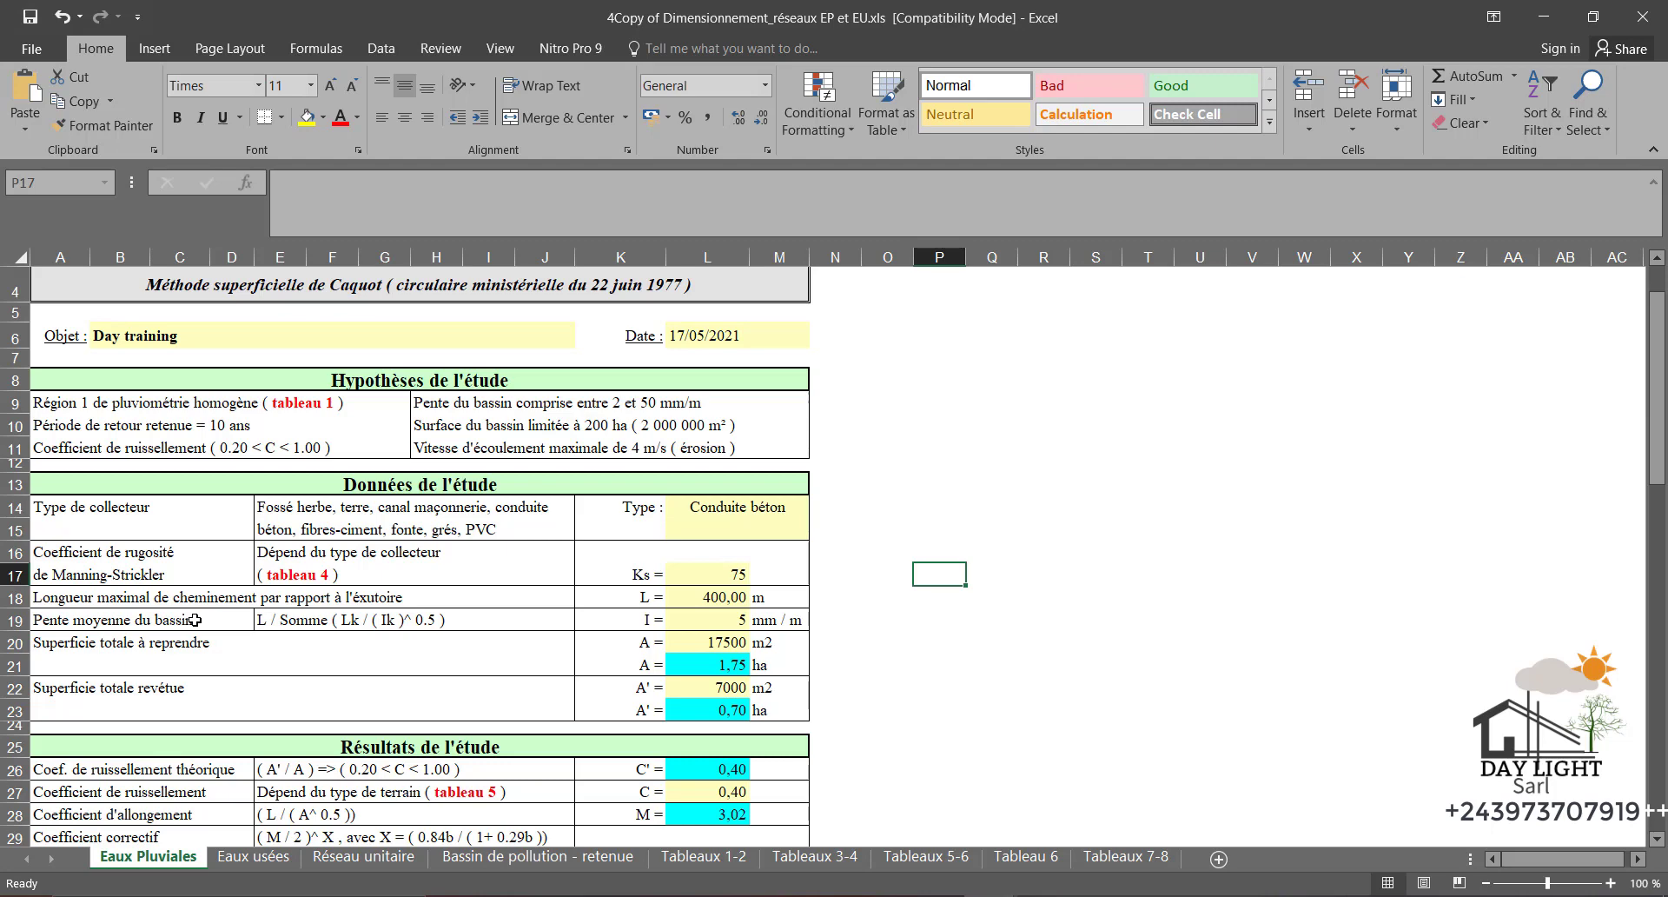
Inspect the maximum flow path length and total catchment area inputs, continuing to the study results on Eaux Pluviales
click(734, 600)
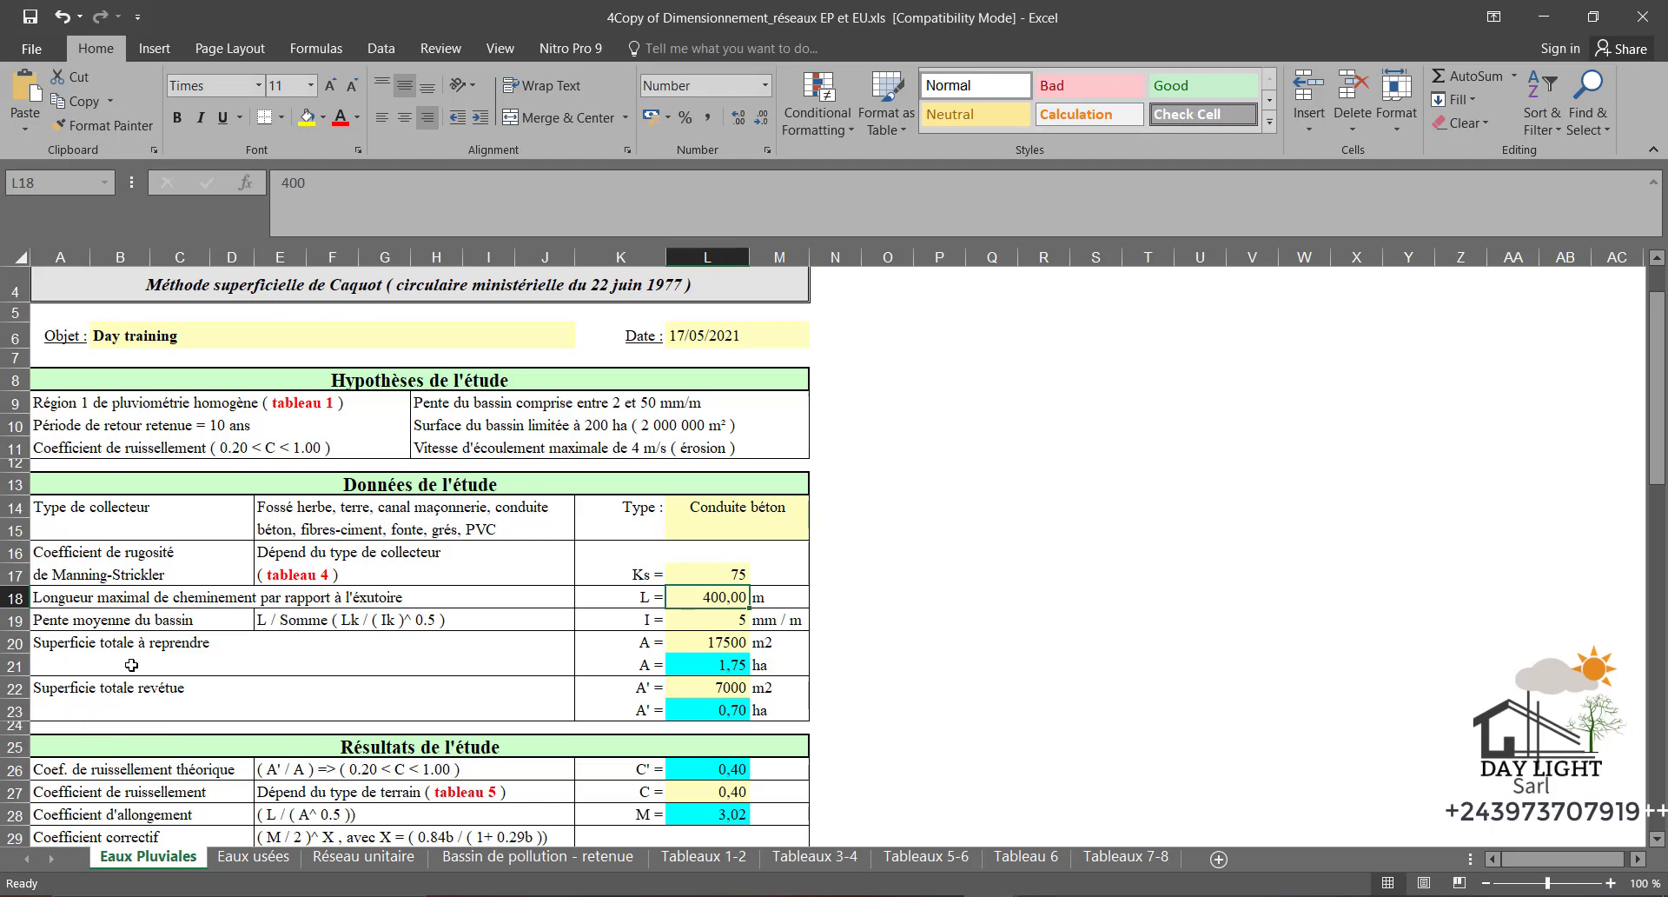
click(714, 646)
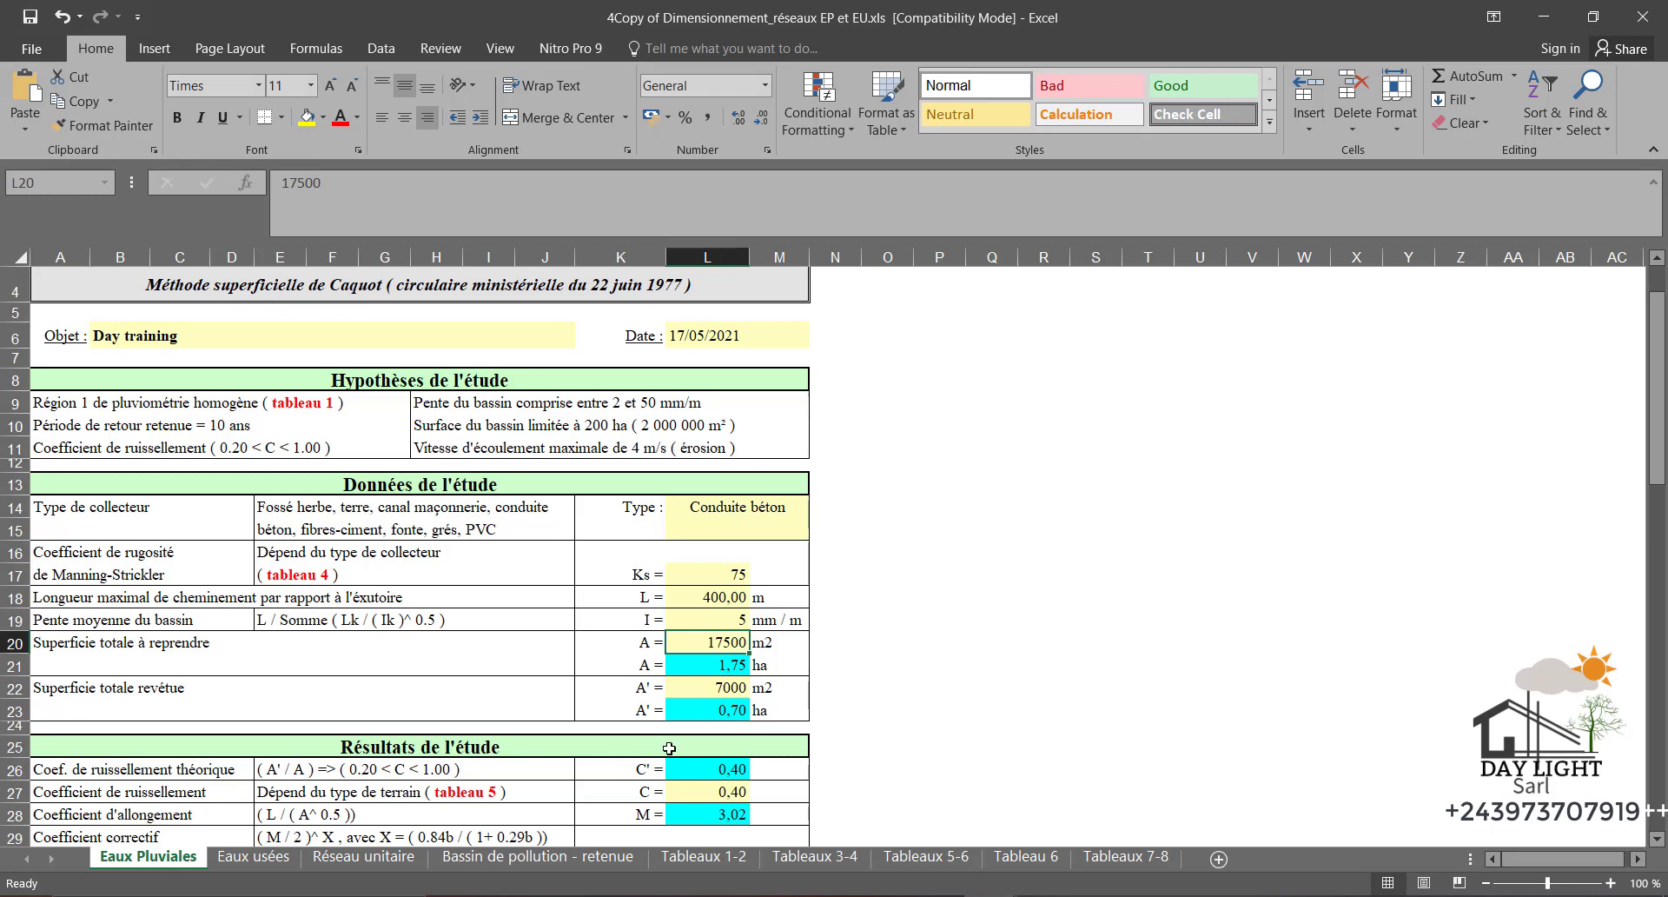
scroll(670, 748, down, 1)
scroll(666, 613, down, 4)
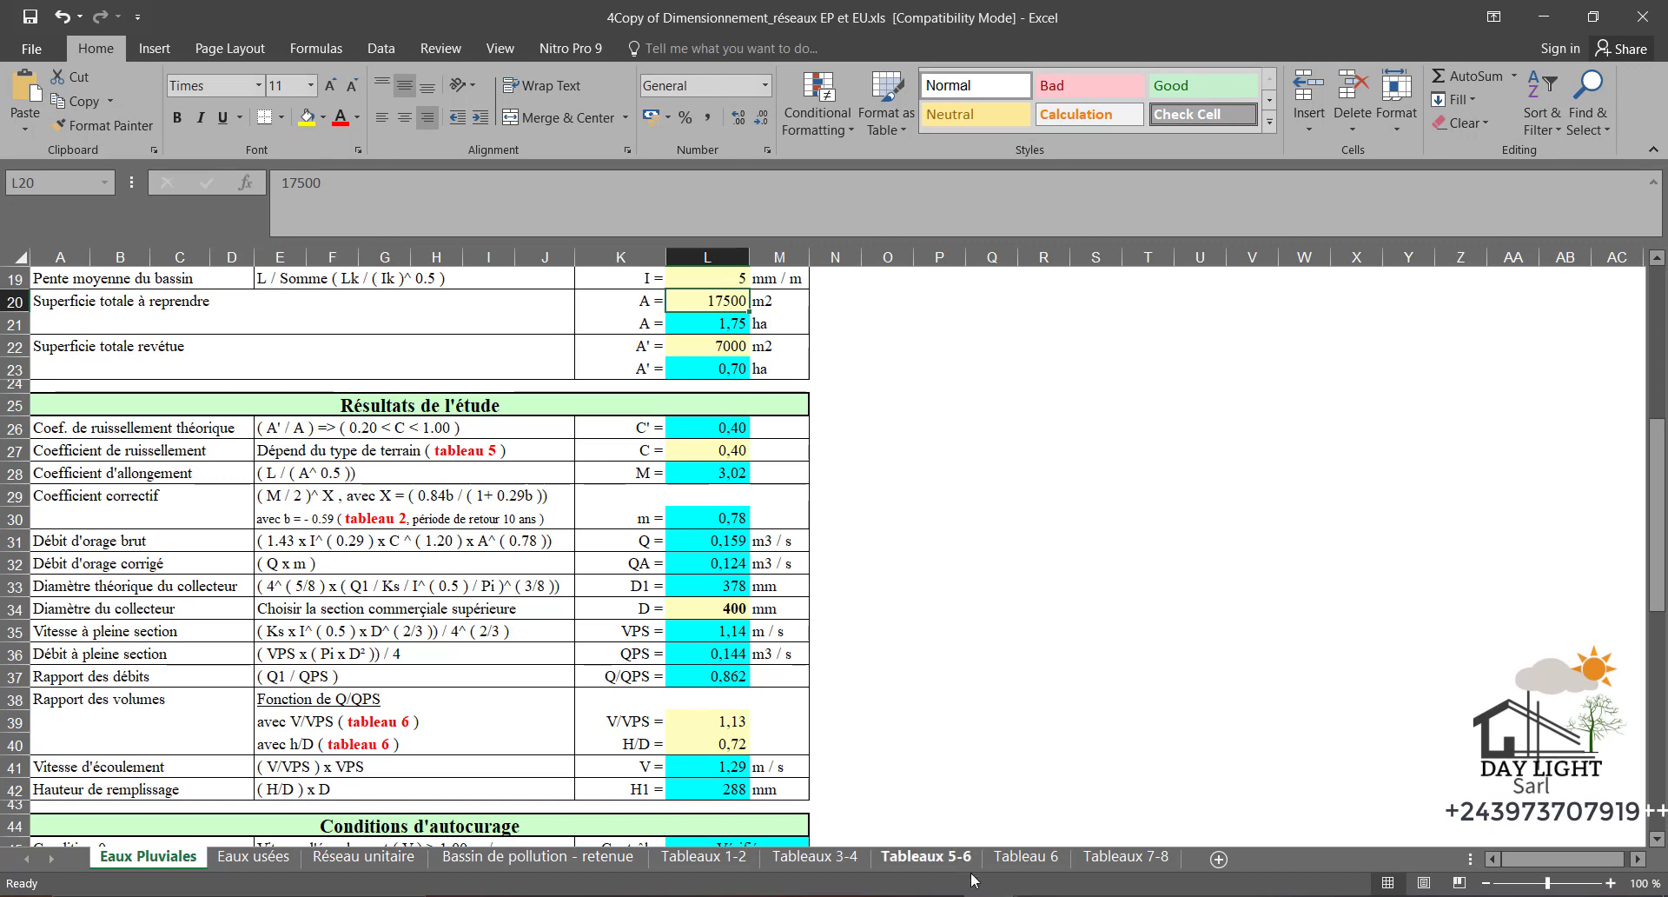
Examine the runoff coefficients by zone and soil type in Tableau 5 against the runoff coefficient row on Eaux Pluviales
click(926, 856)
scroll(388, 378, up, 6)
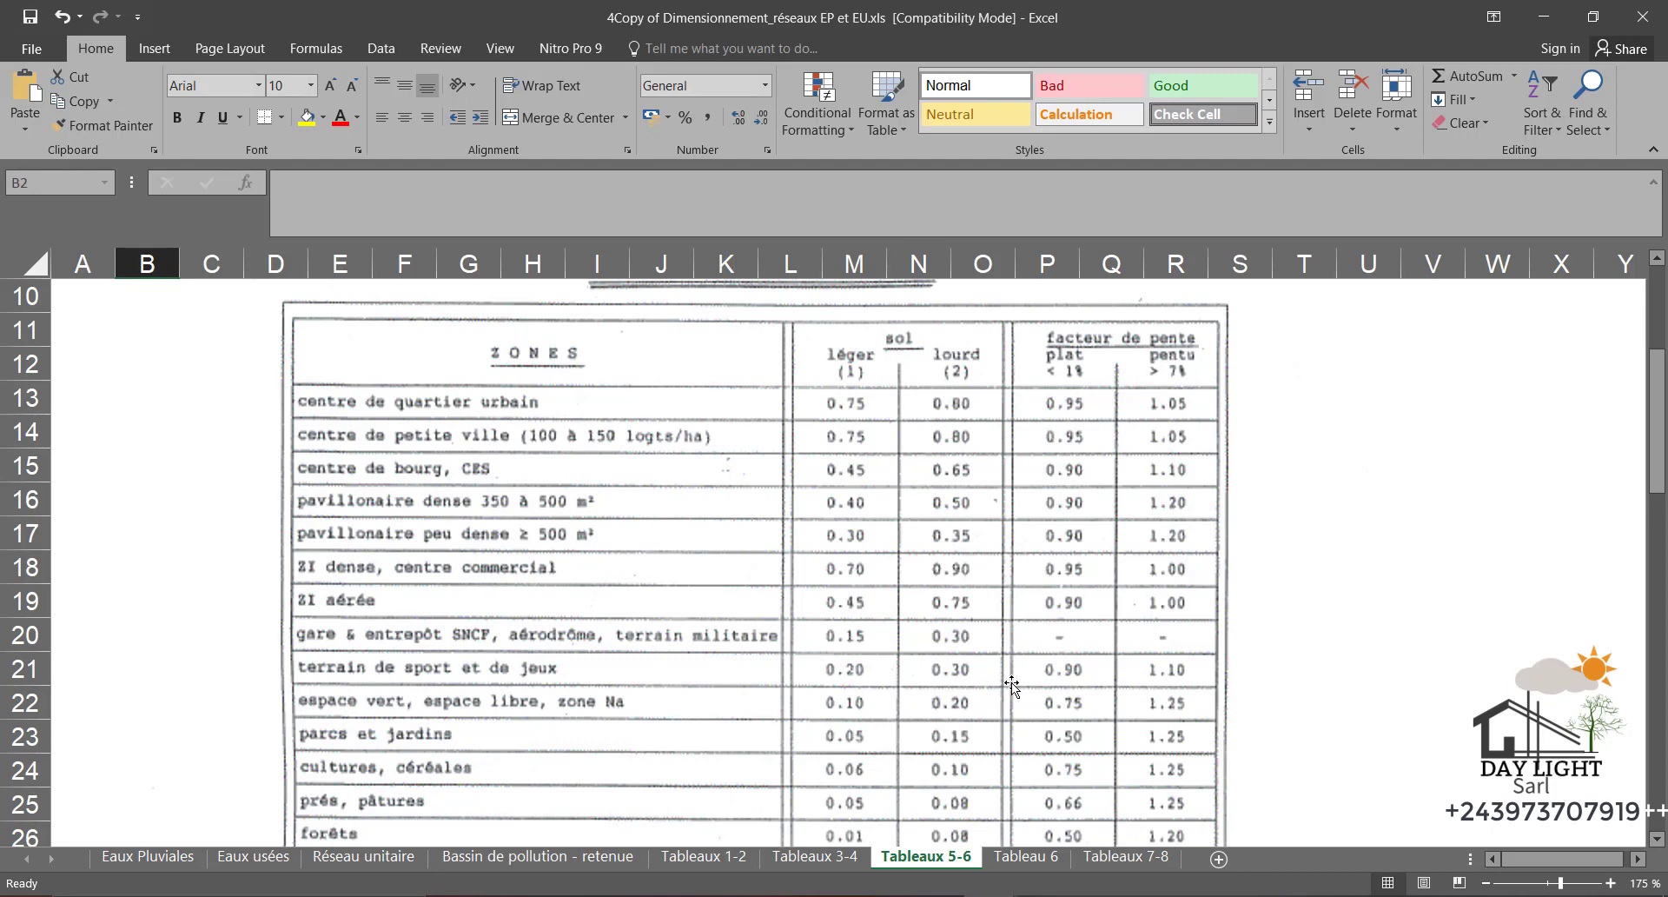
scroll(1012, 680, down, 1)
scroll(1011, 680, up, 1)
click(186, 858)
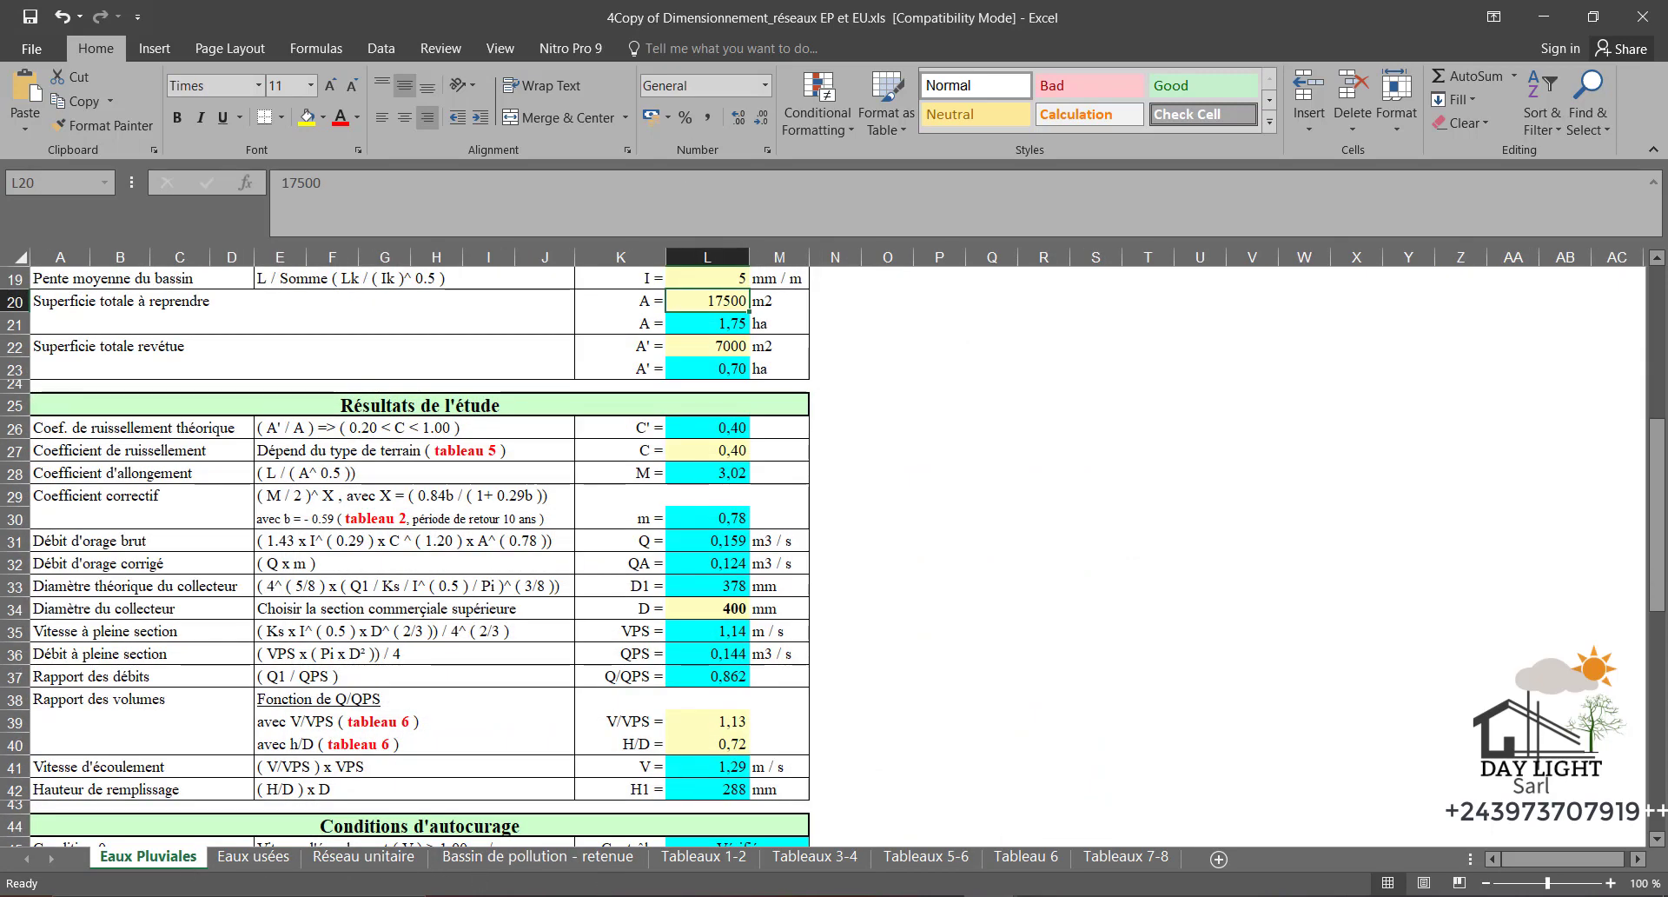
click(912, 858)
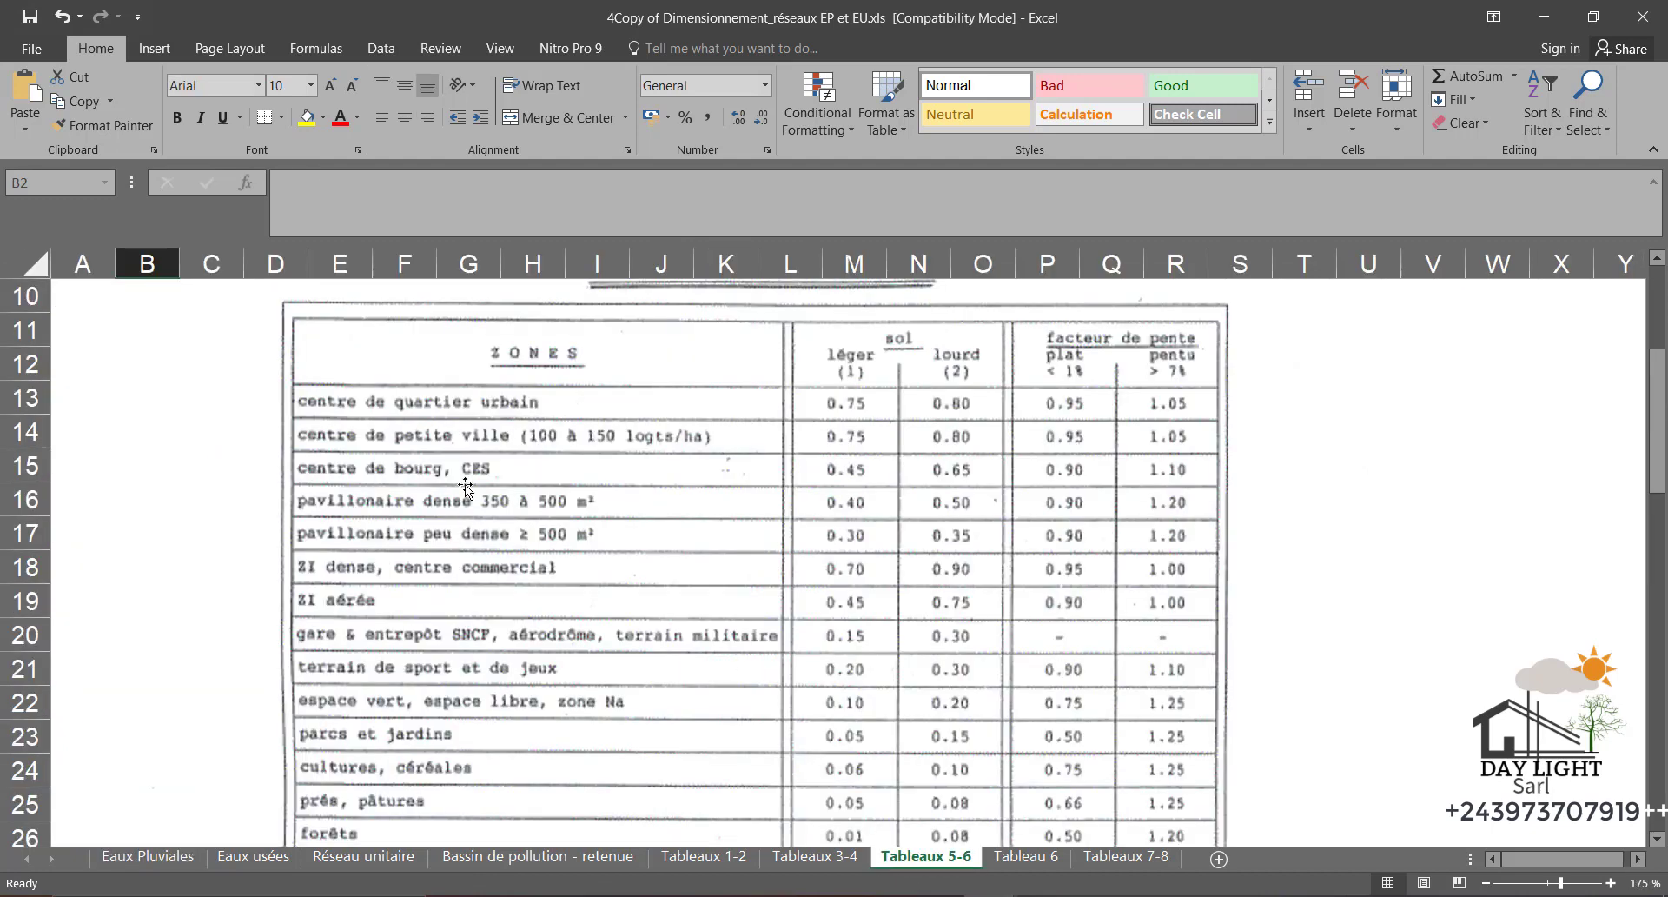
scroll(469, 477, down, 1)
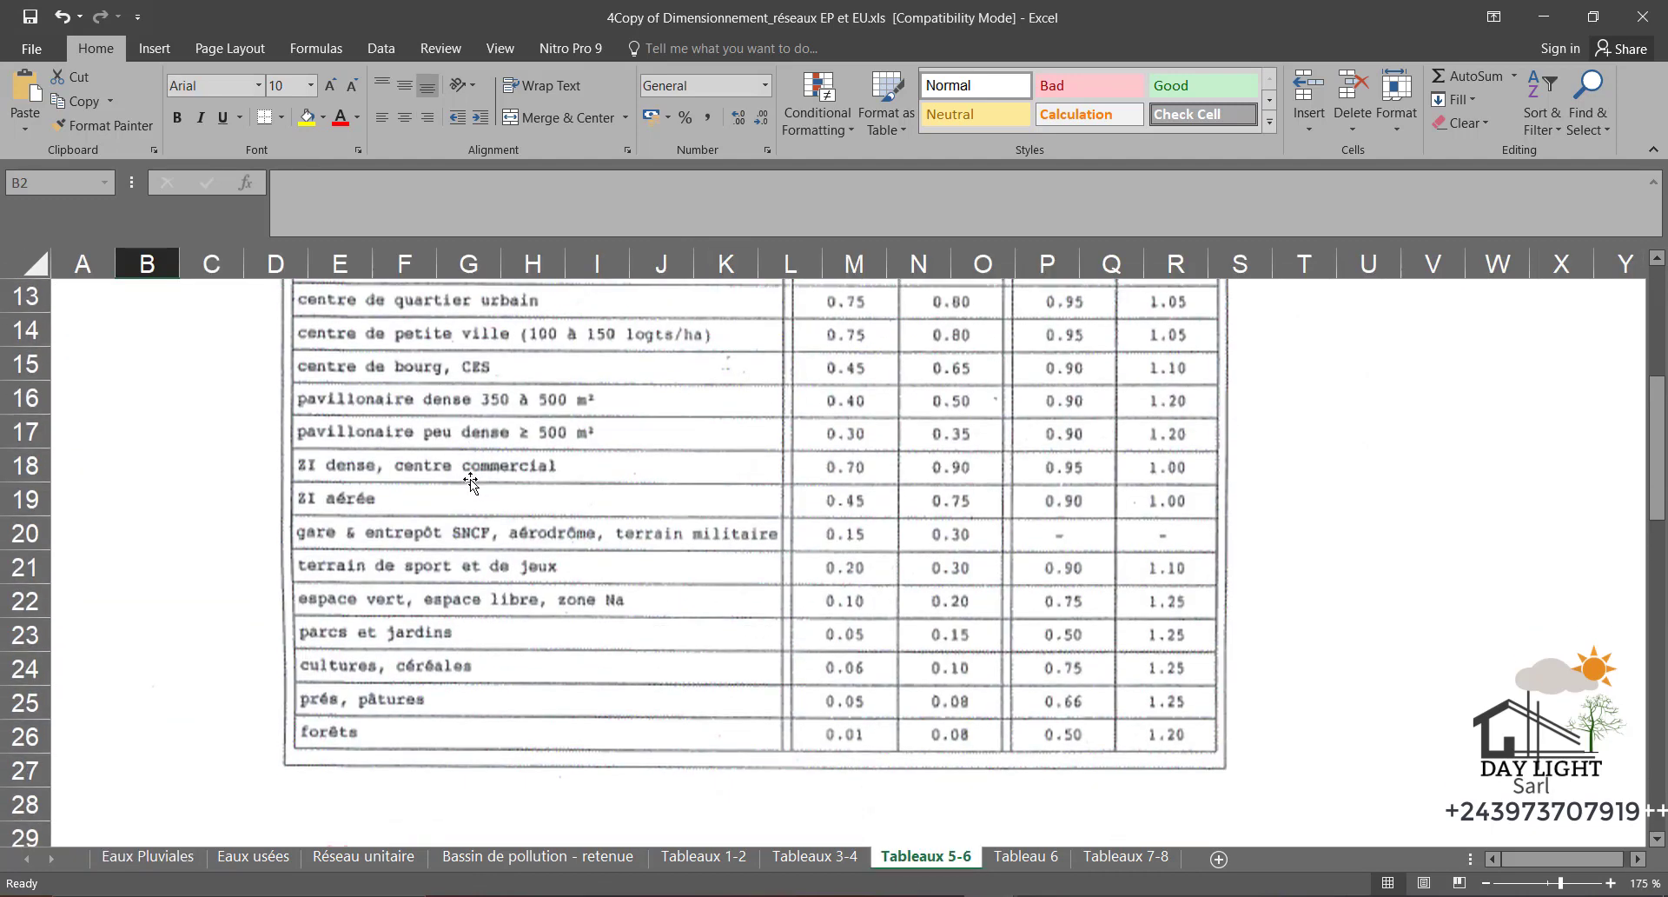
scroll(471, 480, up, 1)
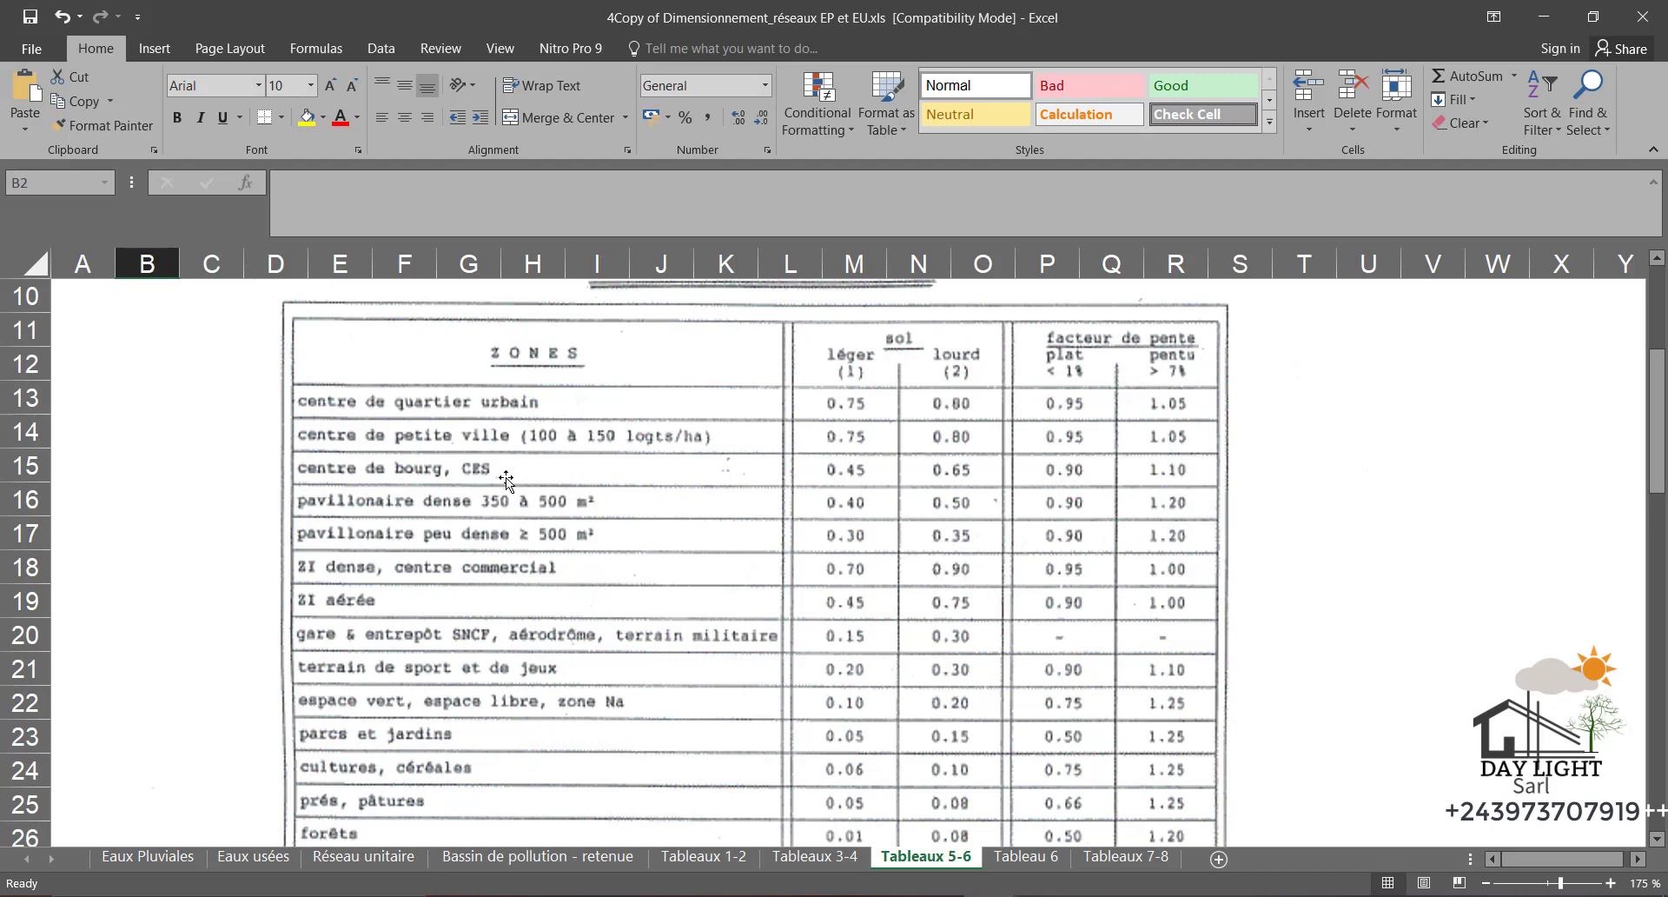
click(148, 856)
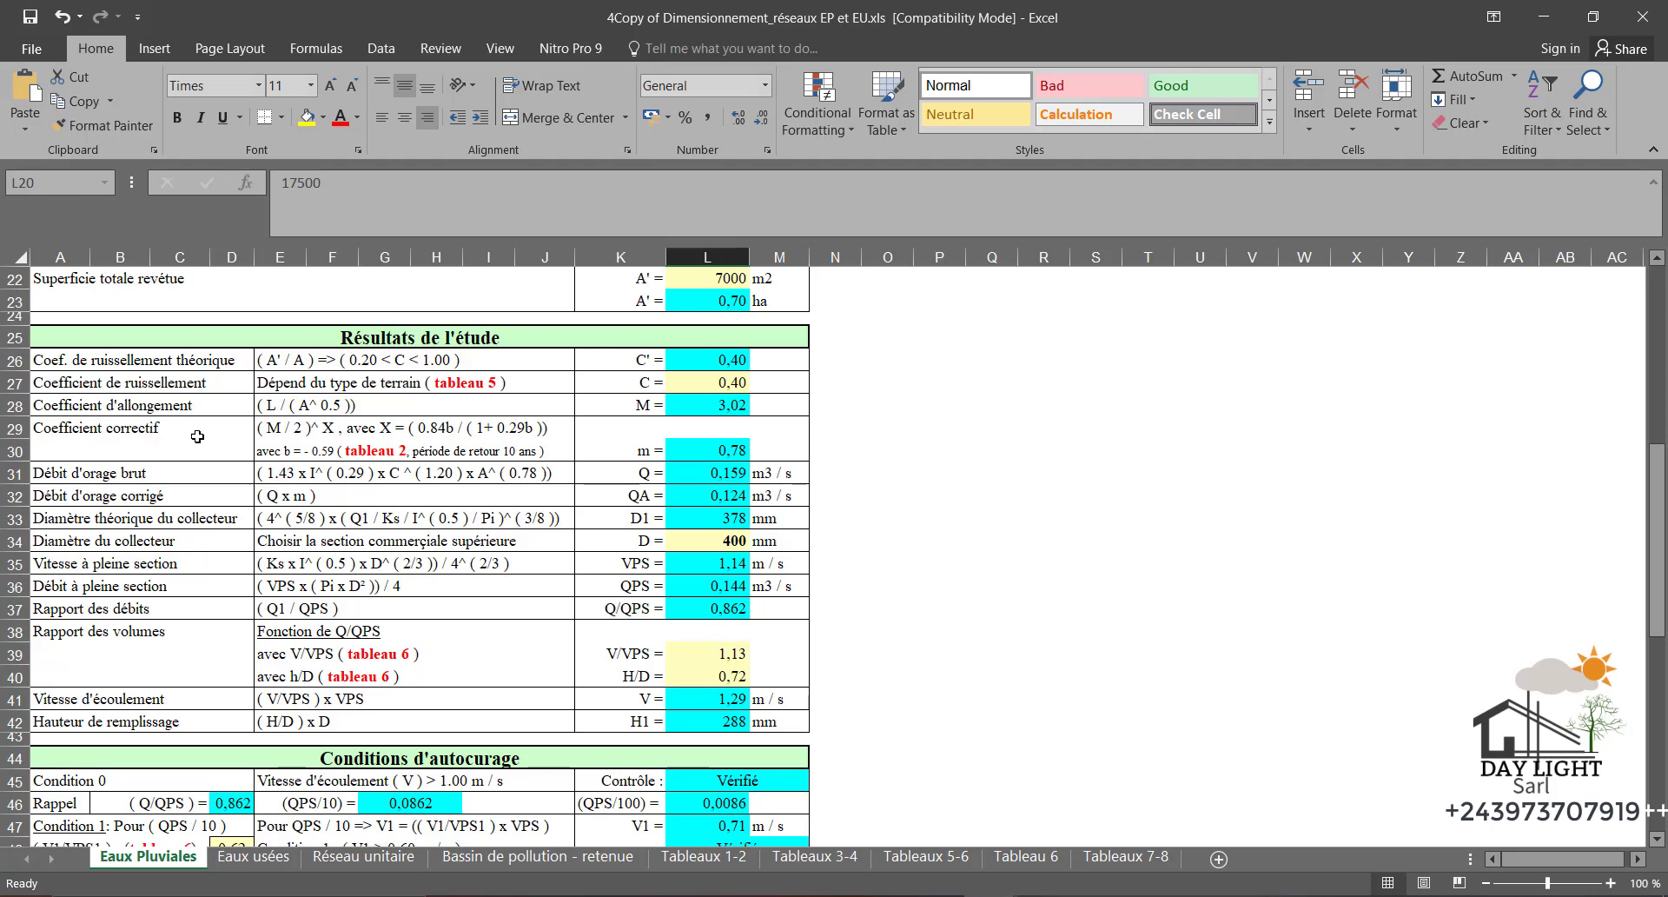
Review the elongation and corrective coefficients on Eaux Pluviales, checking the b parameter for the 10-year return period in Tableau 2
scroll(276, 420, up, 3)
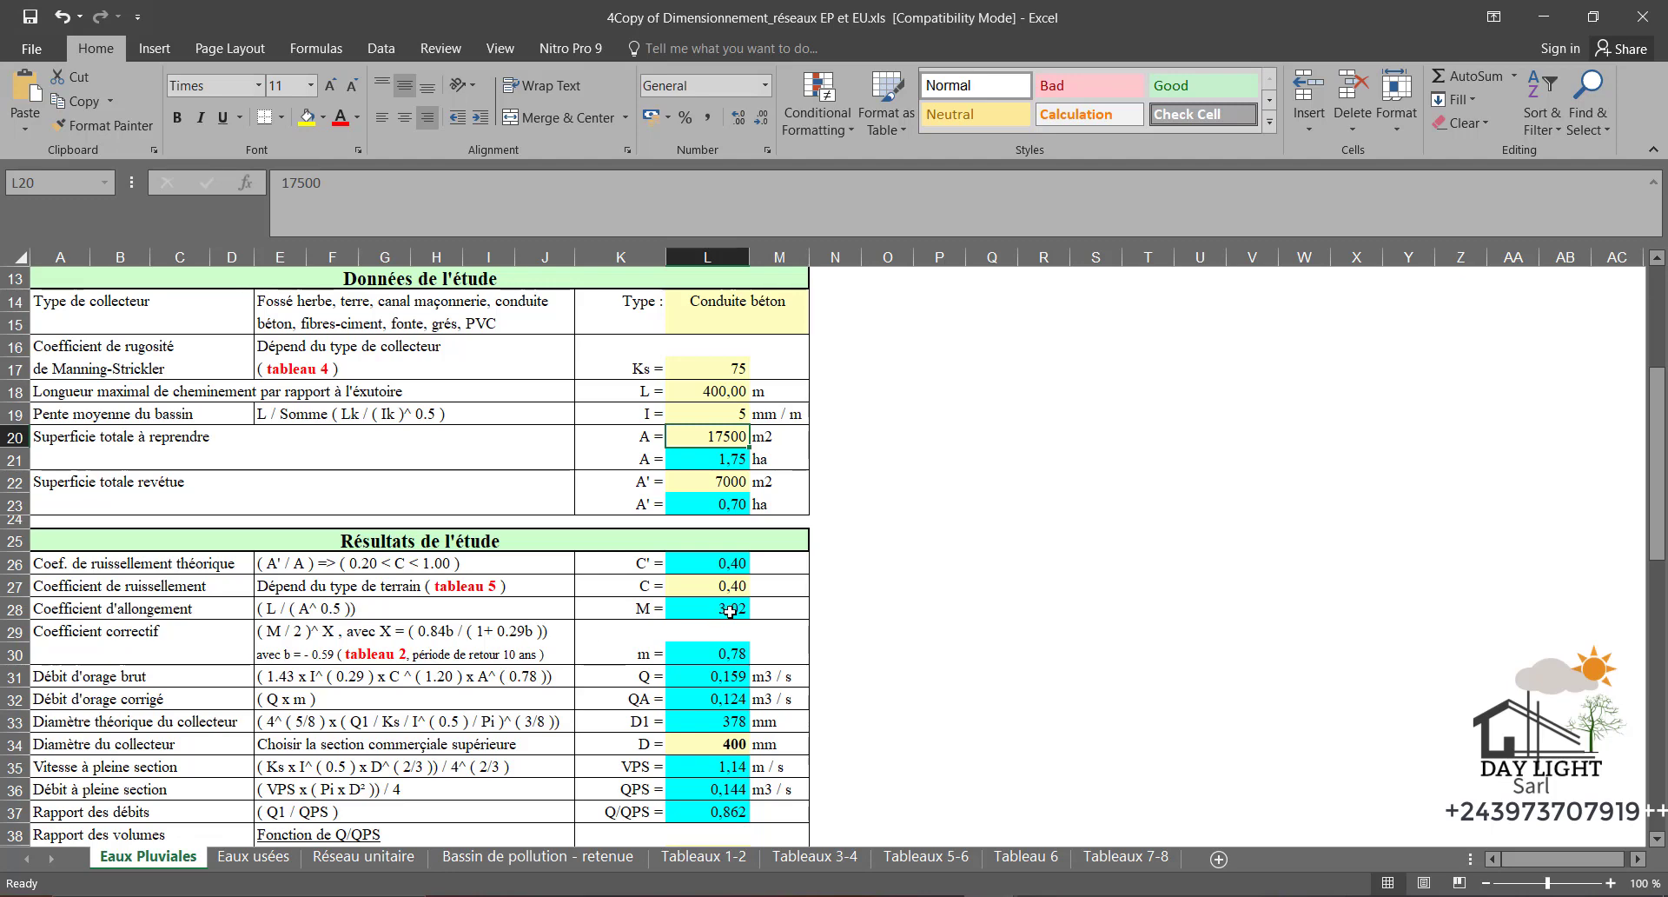
scroll(730, 611, down, 1)
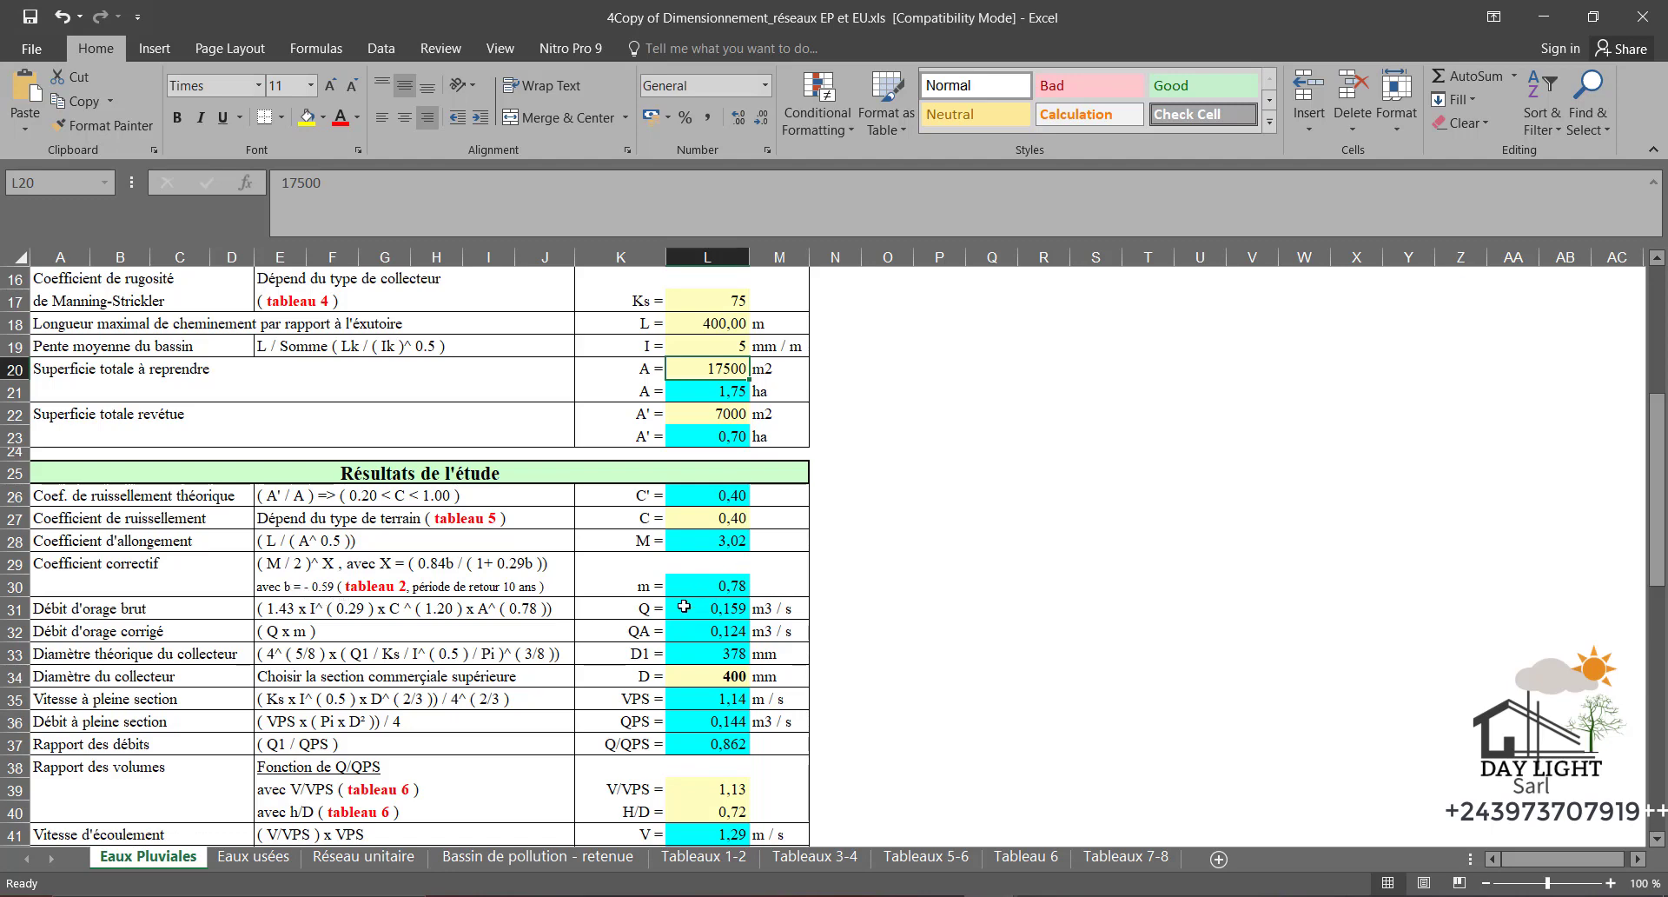
click(738, 857)
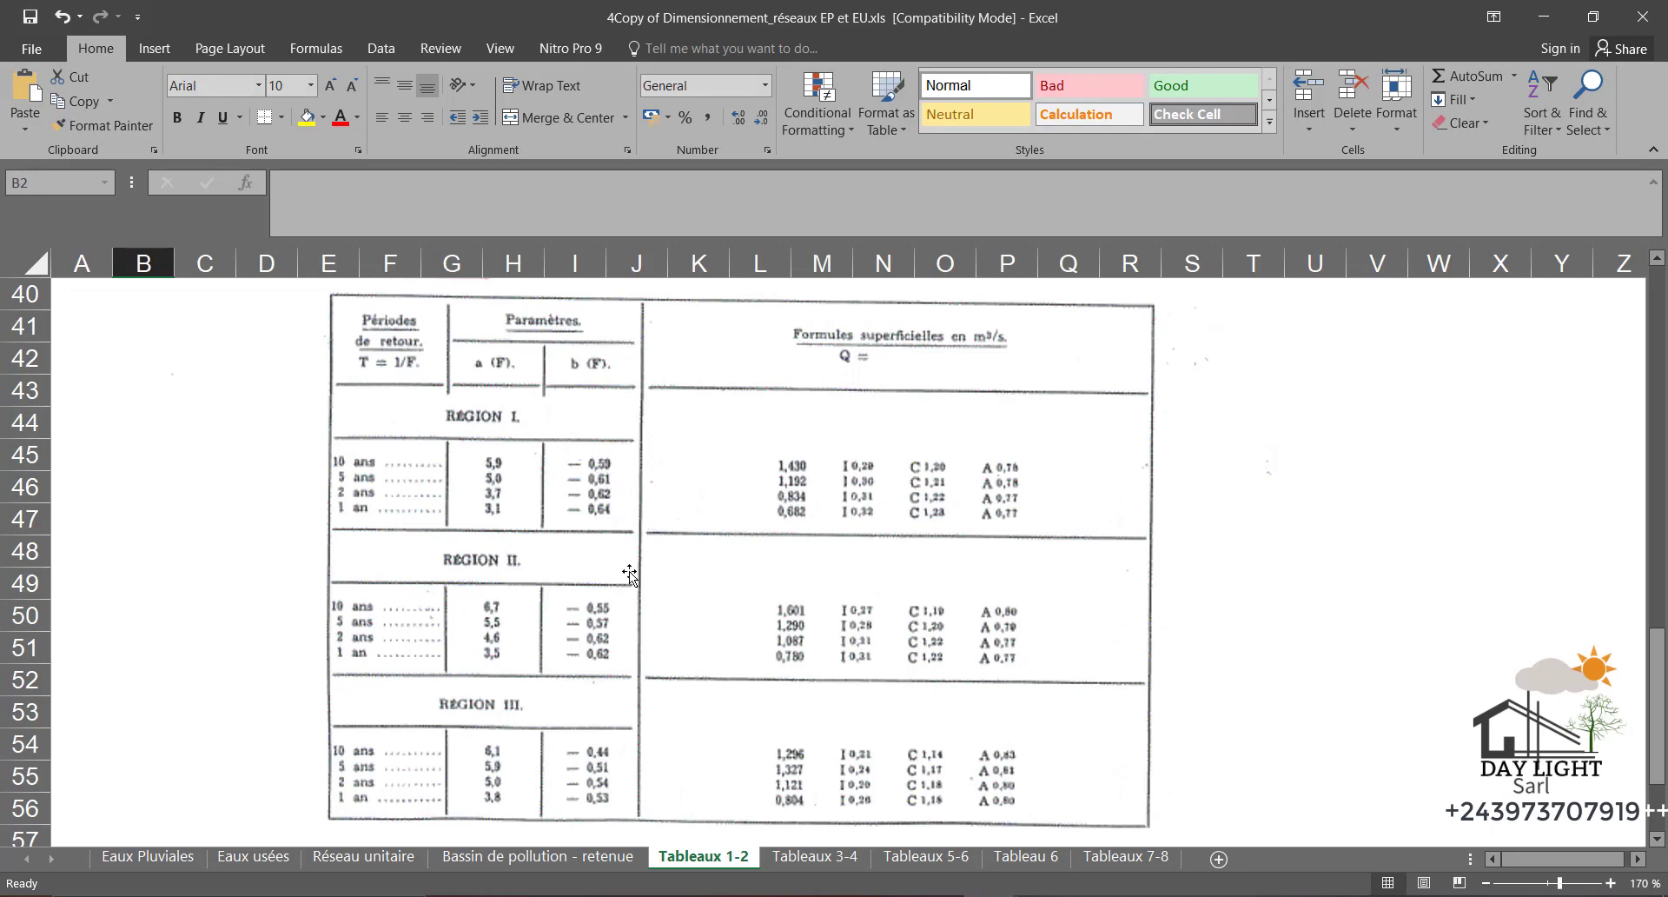
click(148, 857)
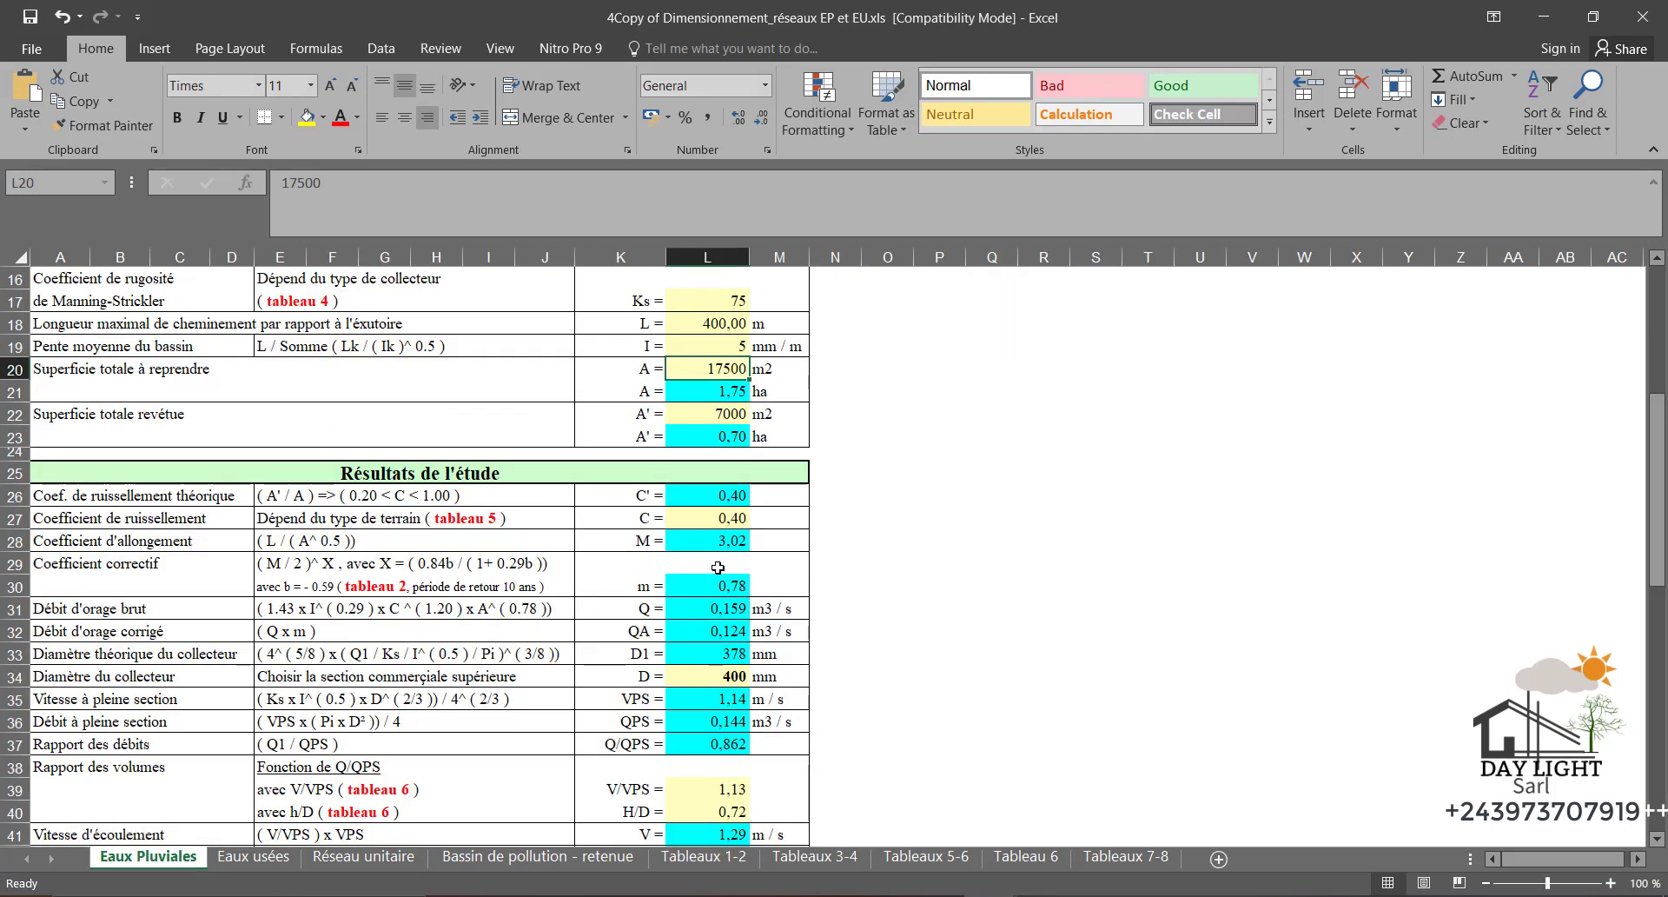
scroll(705, 602, down, 1)
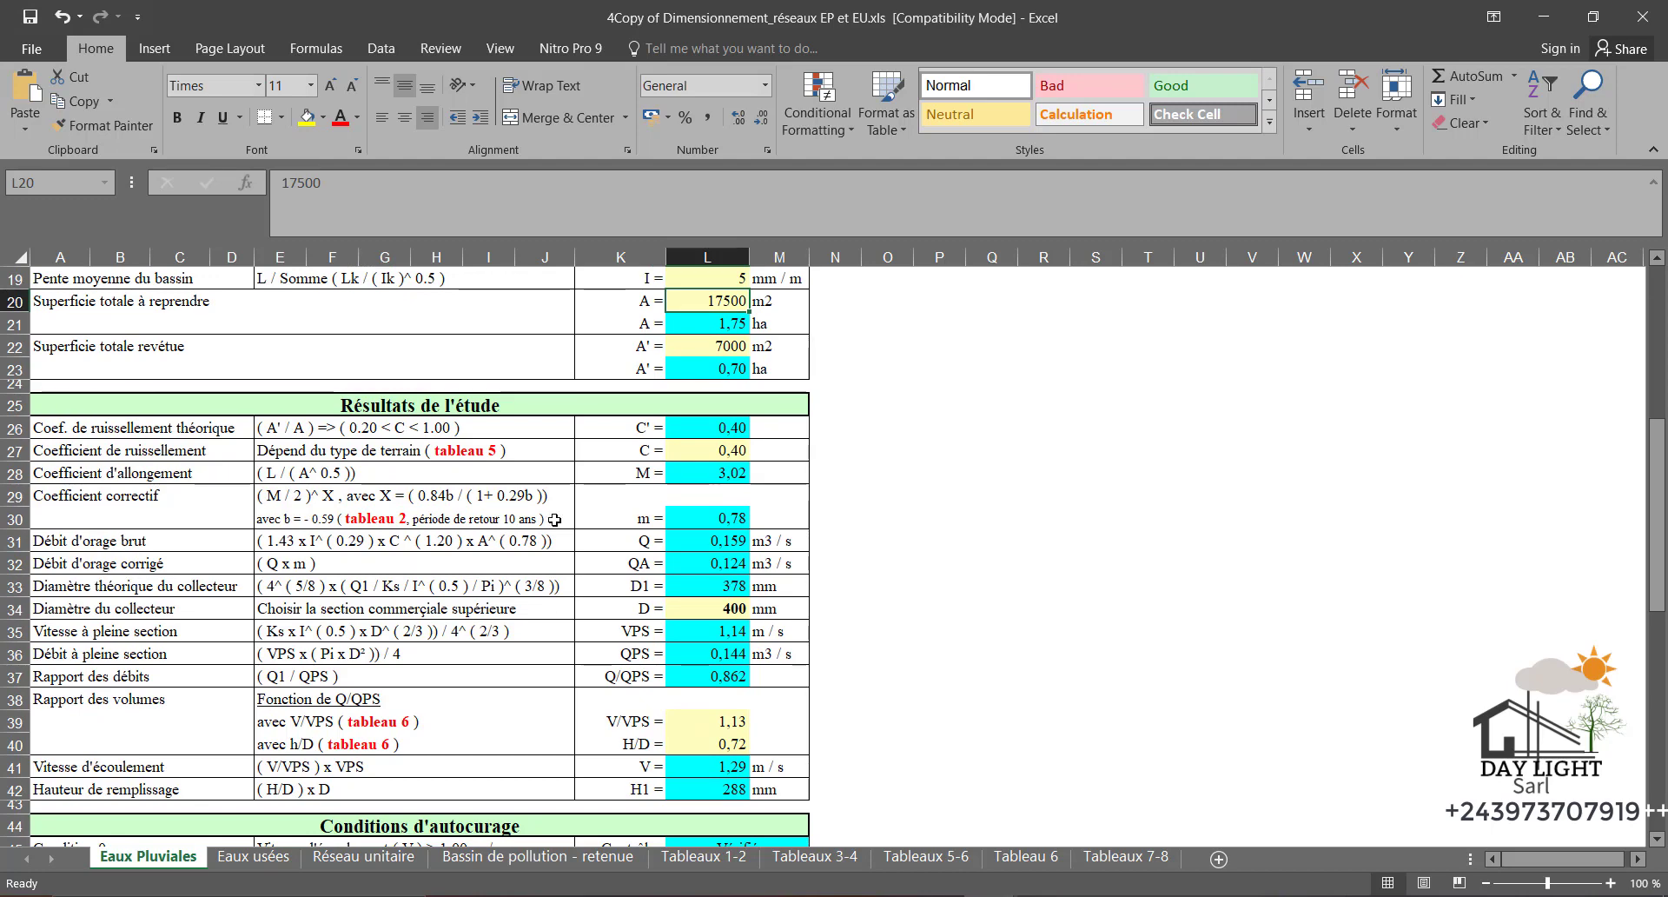
Look through the Bassin de pollution - retenue and Réseau unitaire calculations and return to the Eaux Pluviales sheet
click(537, 857)
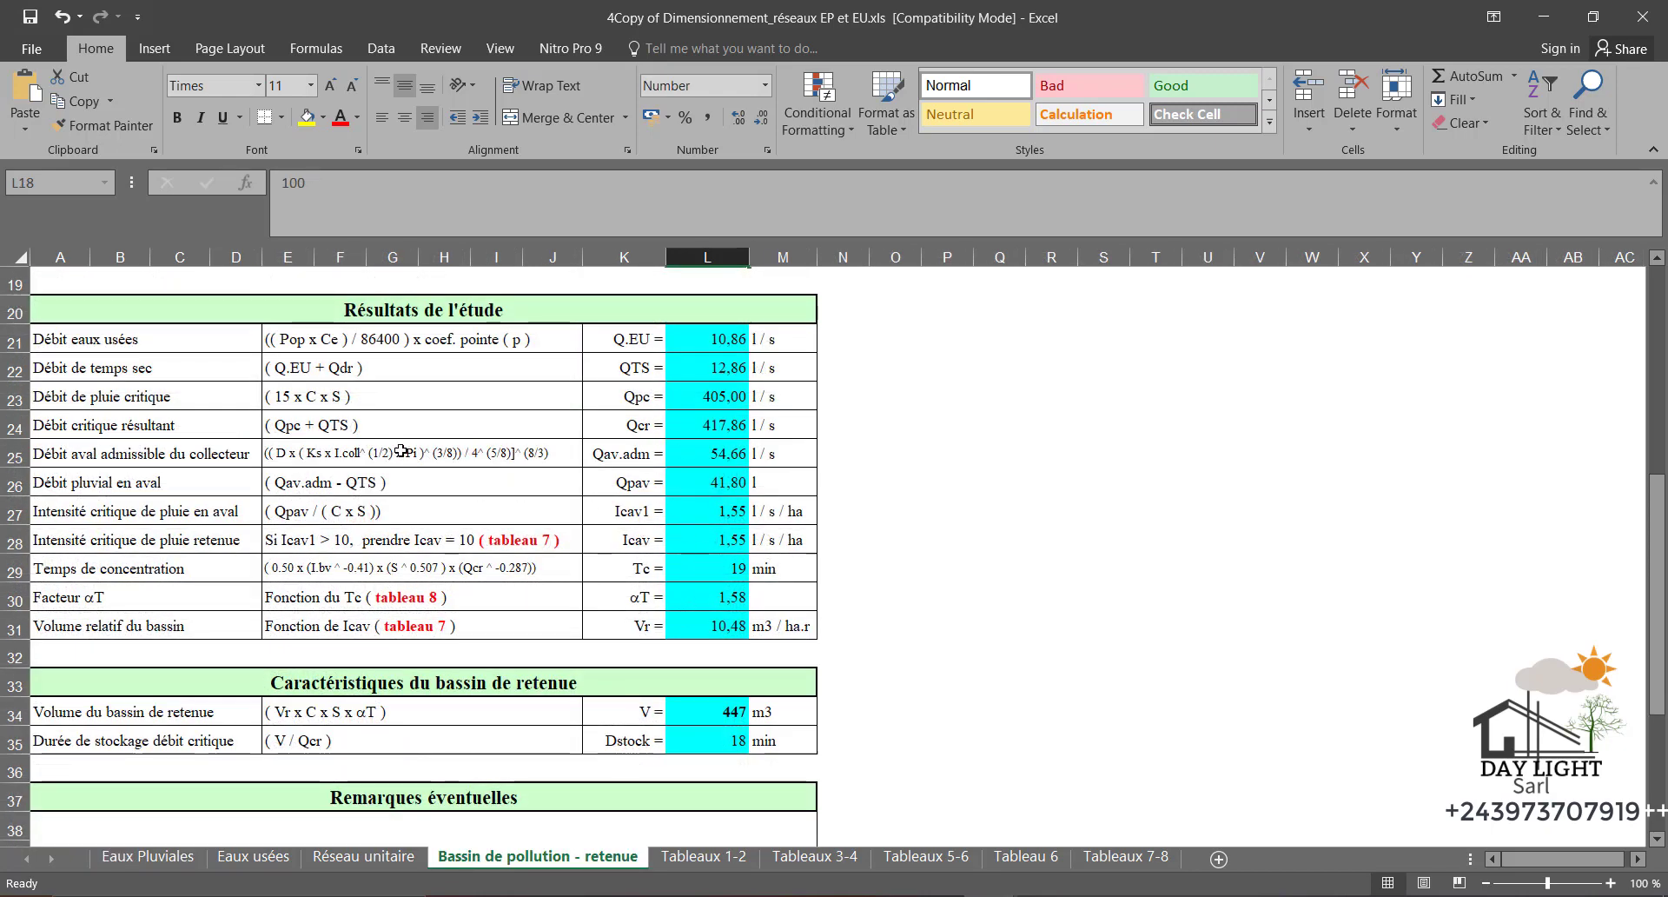
scroll(441, 533, up, 4)
scroll(441, 533, down, 4)
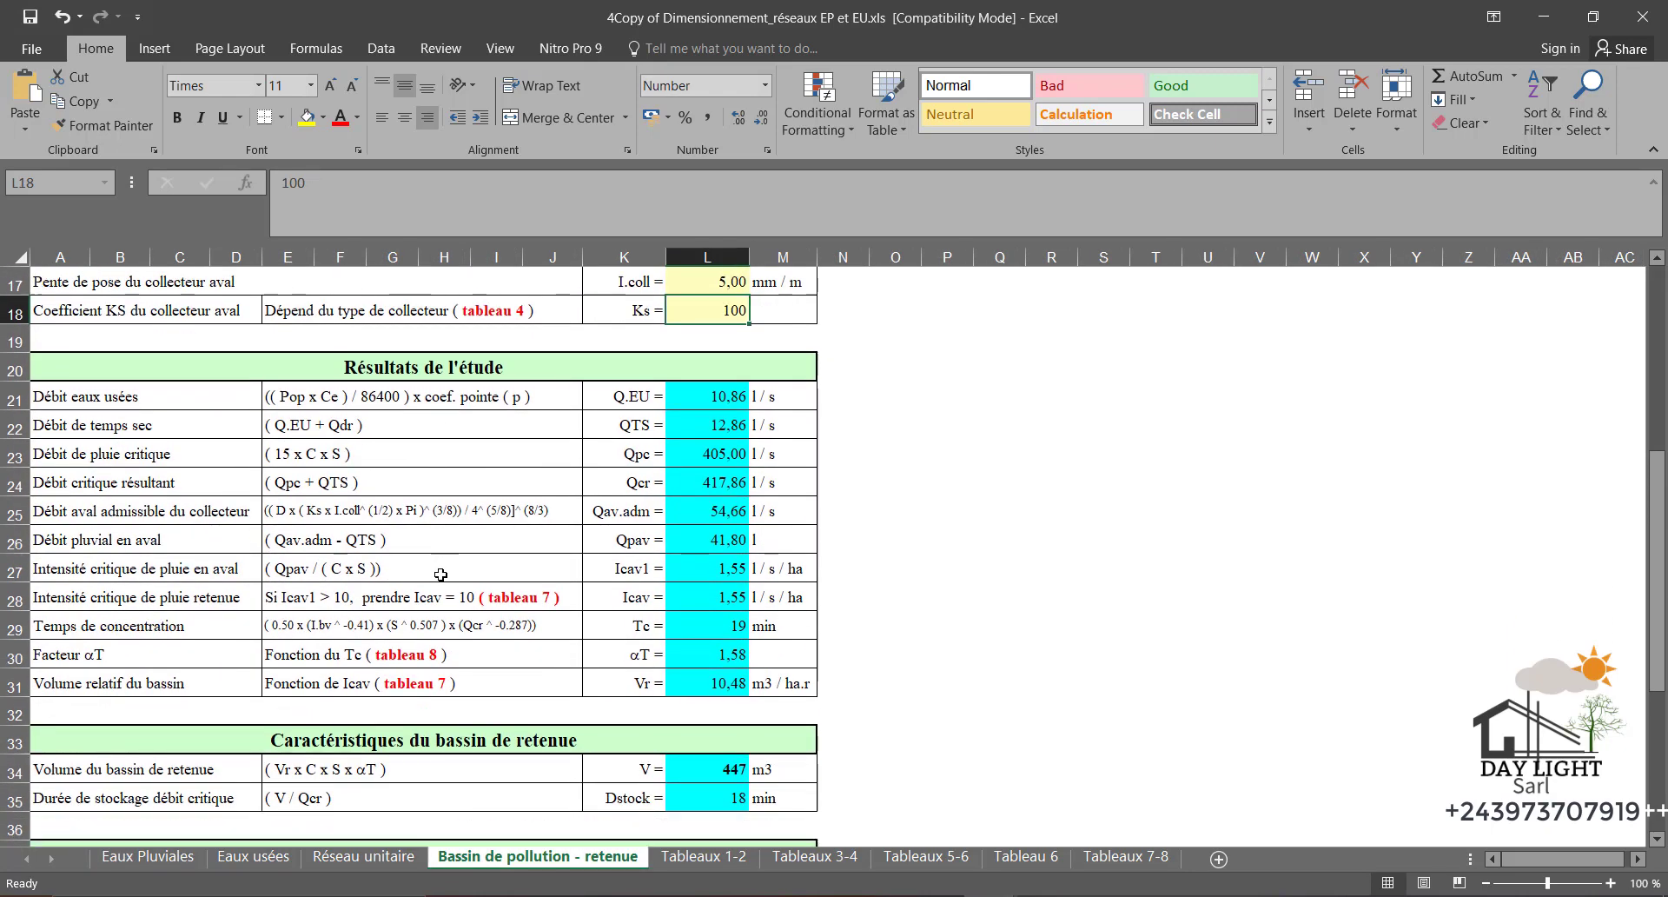
click(364, 856)
scroll(405, 610, down, 3)
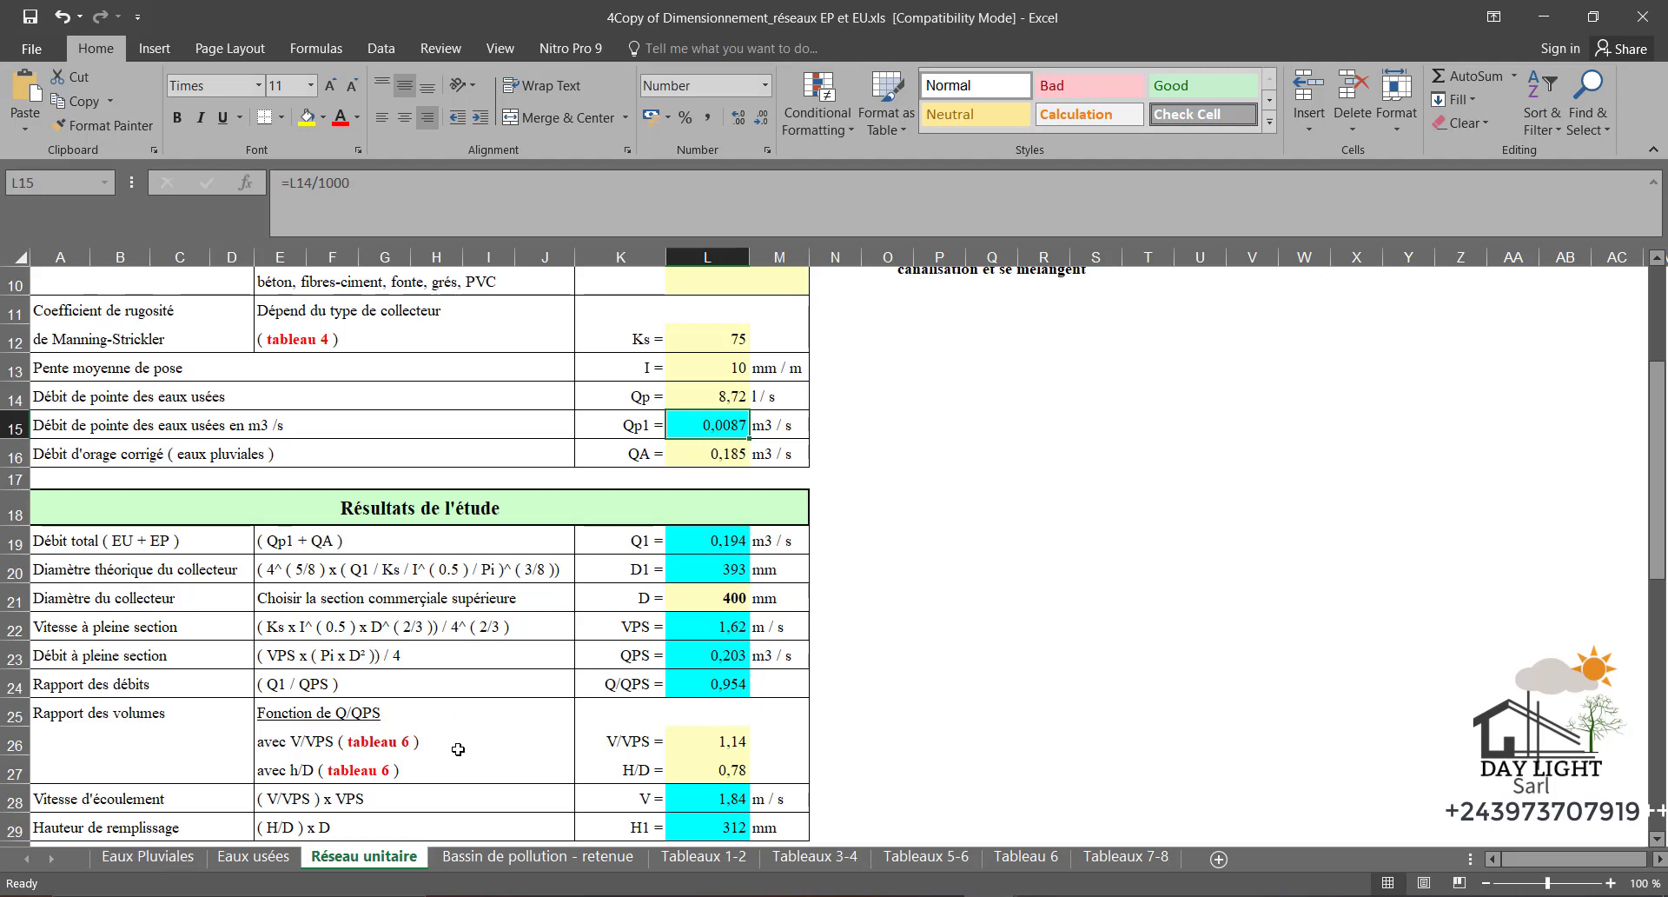
click(157, 860)
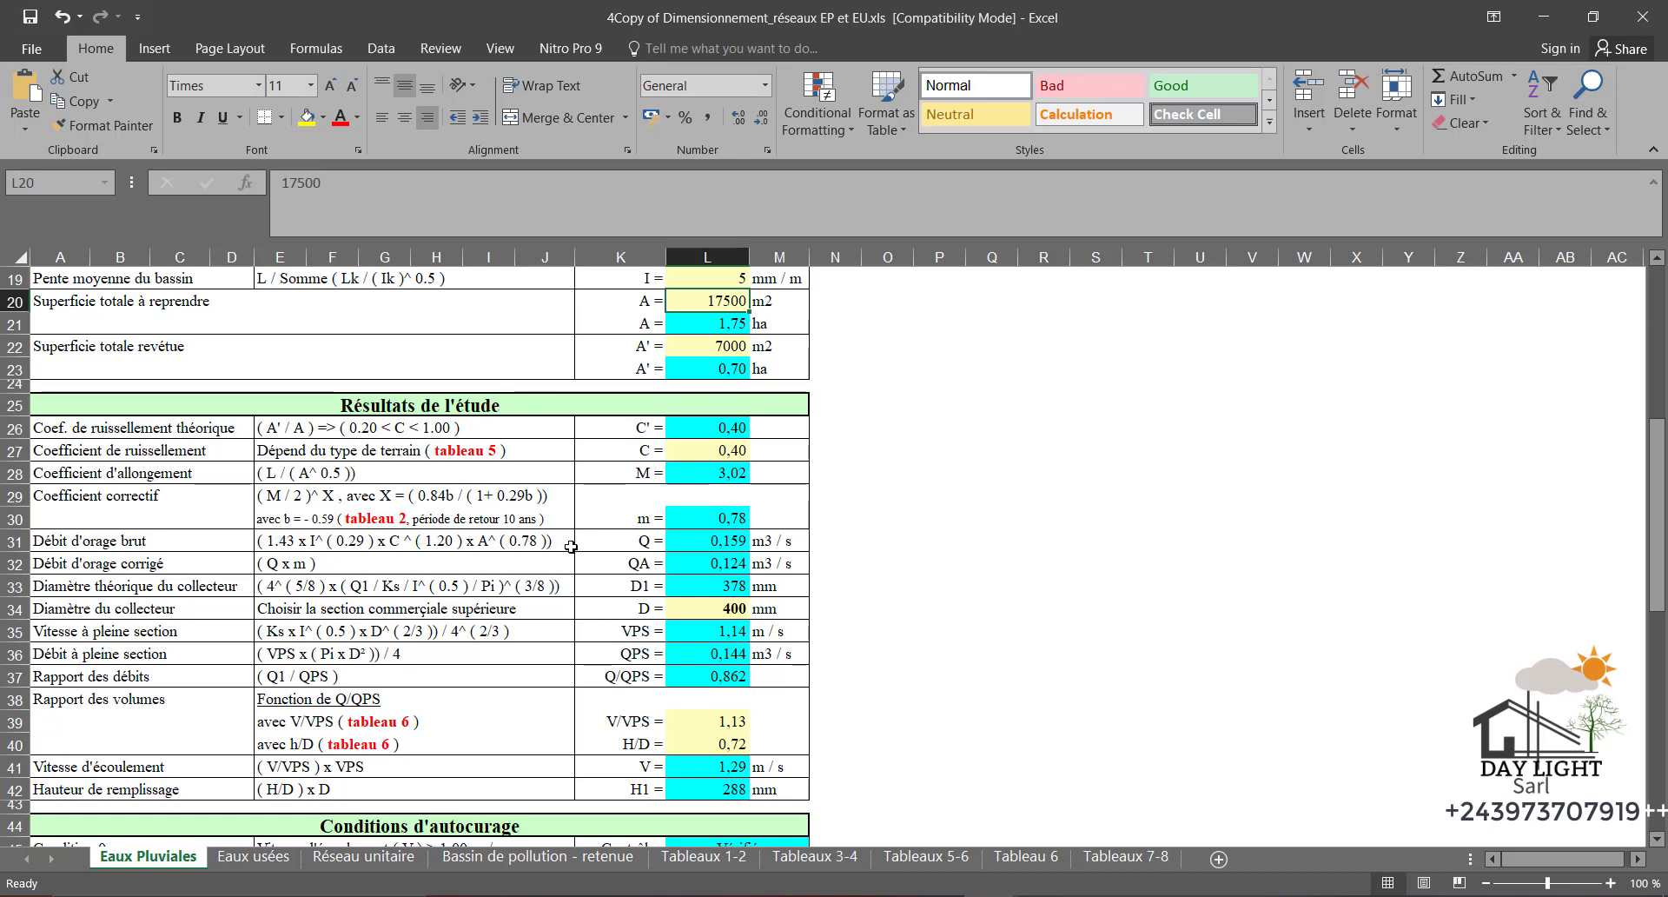
Inspect the gross storm flow formula and the chosen collector diameter, reading on through the flow ratios and self-cleaning conditions
click(743, 548)
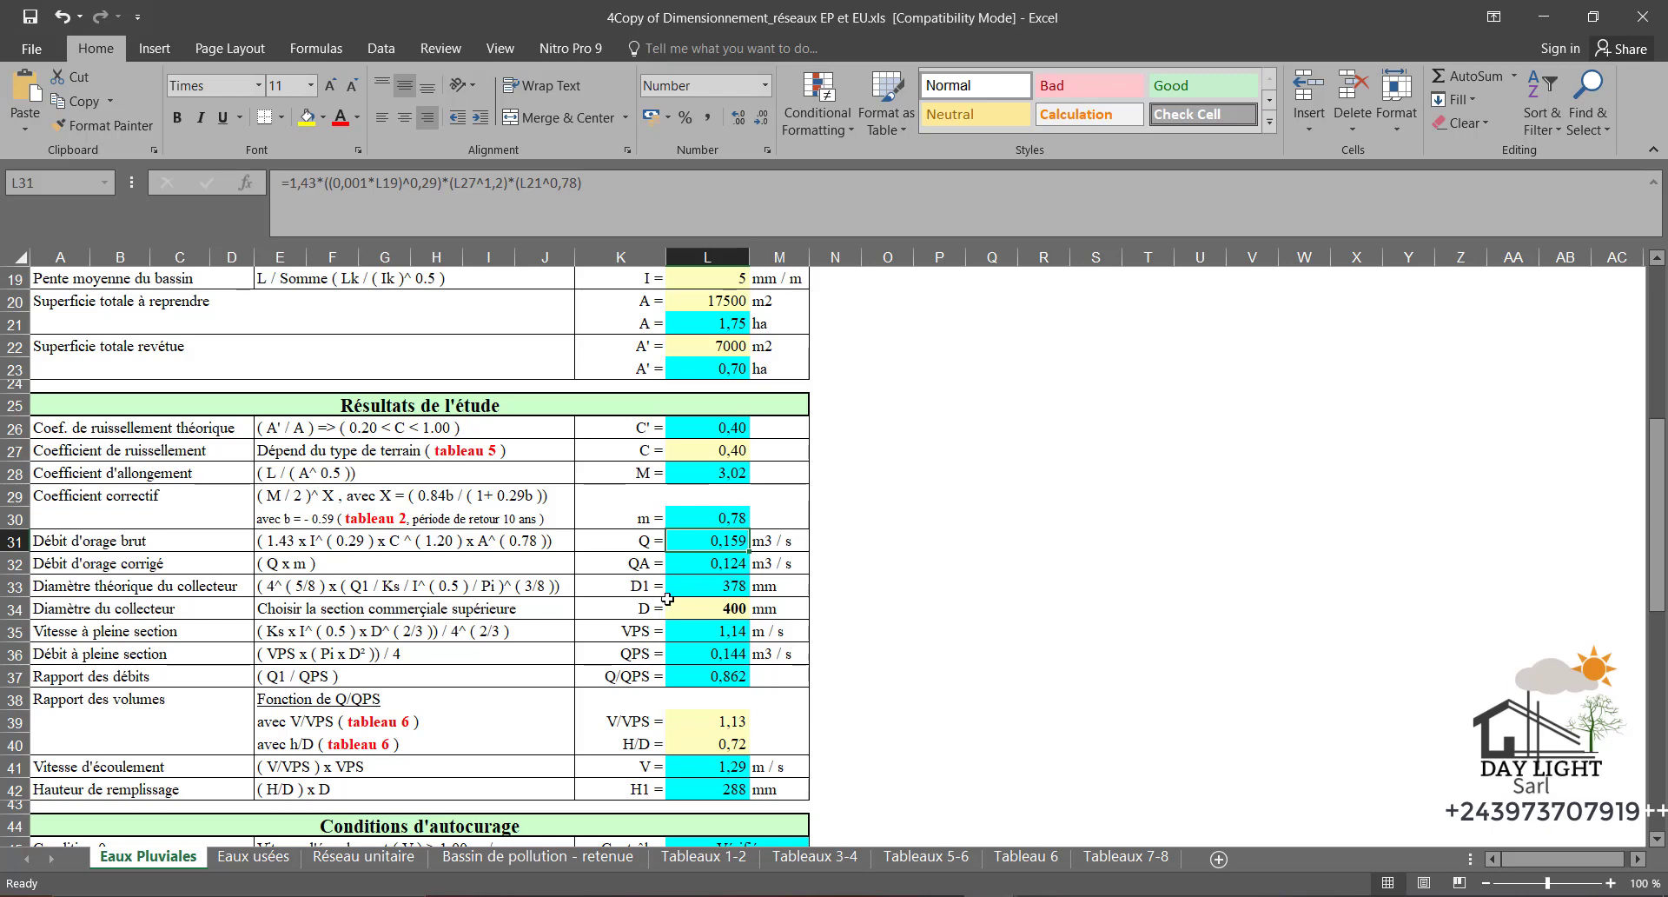
click(744, 607)
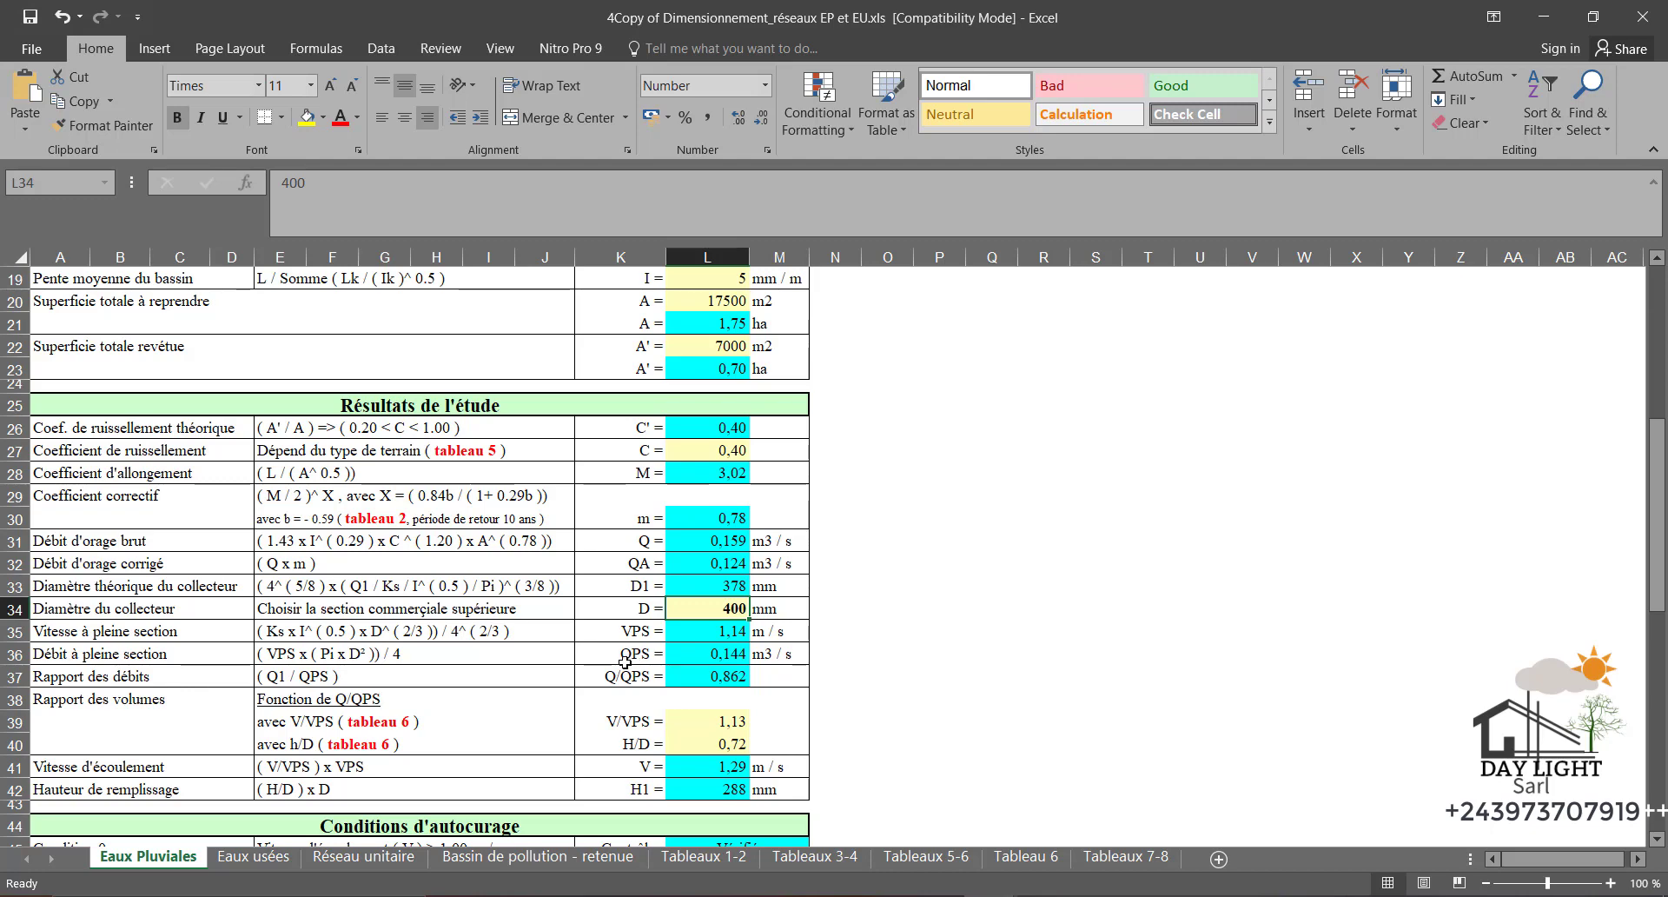
scroll(625, 663, down, 1)
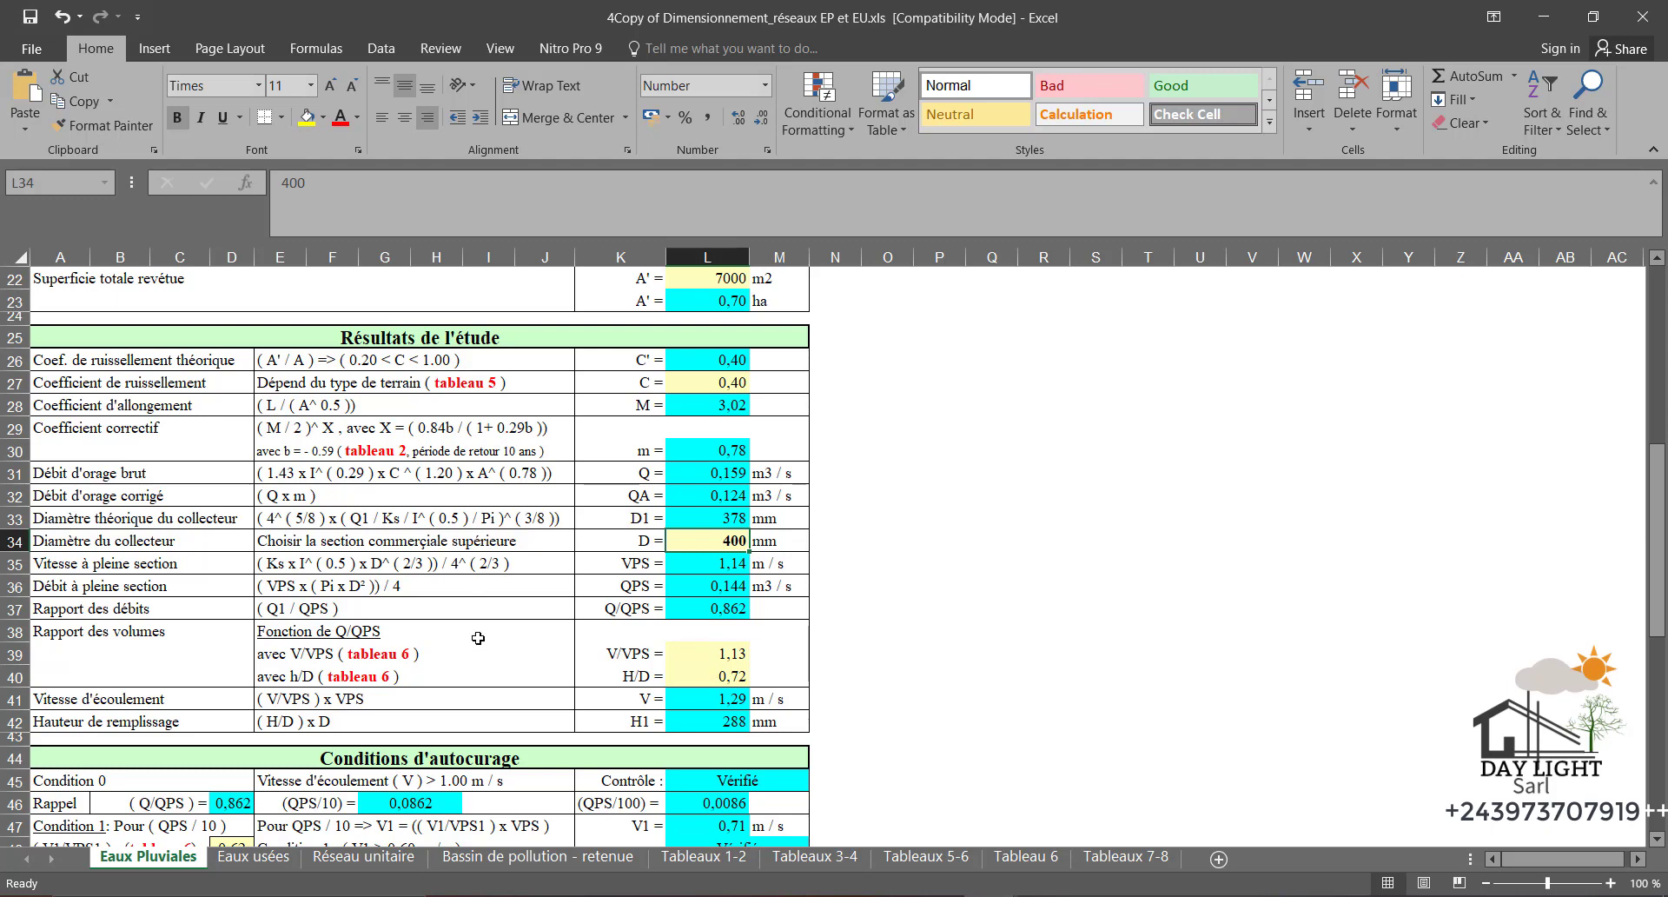
scroll(485, 674, down, 2)
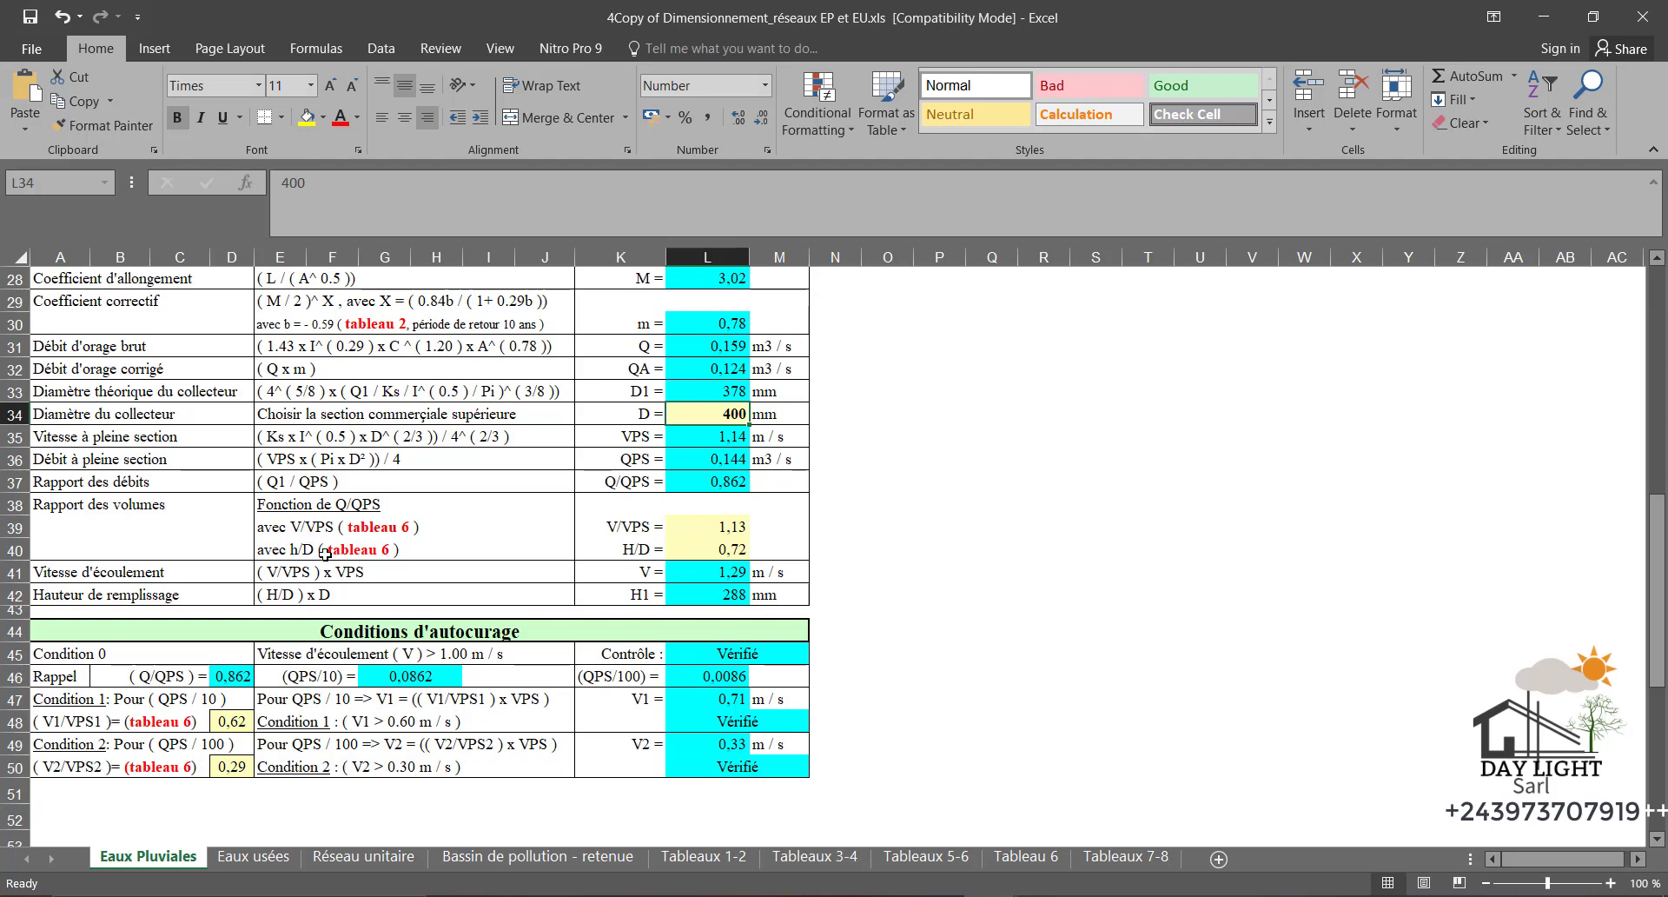
scroll(323, 552, up, 1)
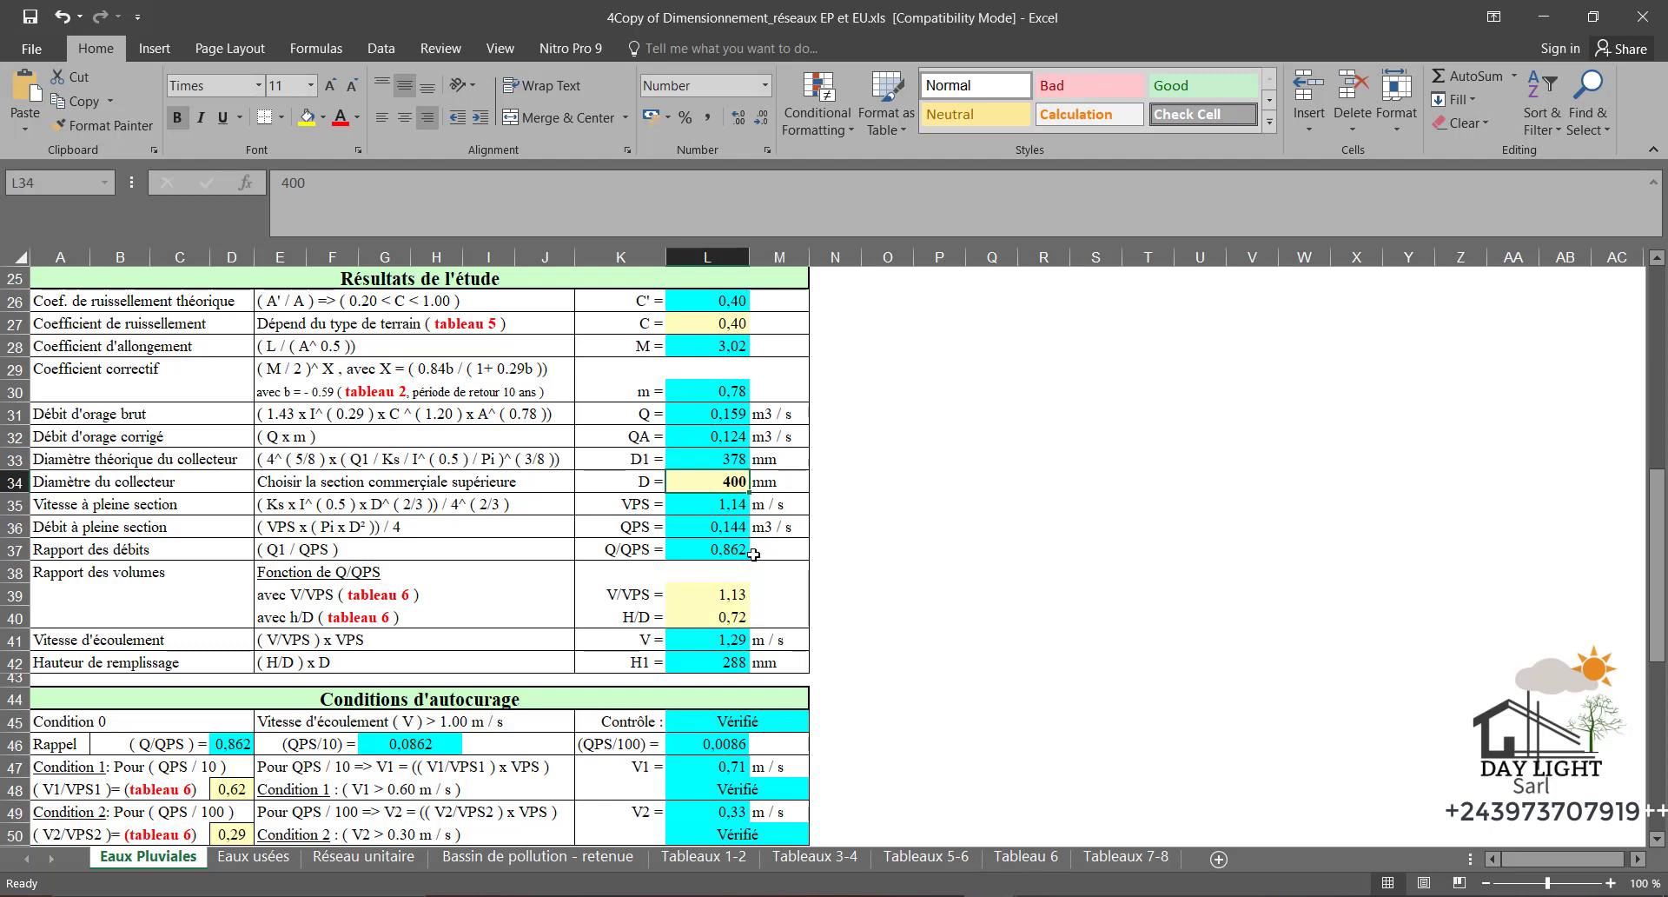
Look up the V/VPS and H/D ratios matching the Q/QPS flow ratio in Tableau 6 and return to Eaux Pluviales
click(1026, 857)
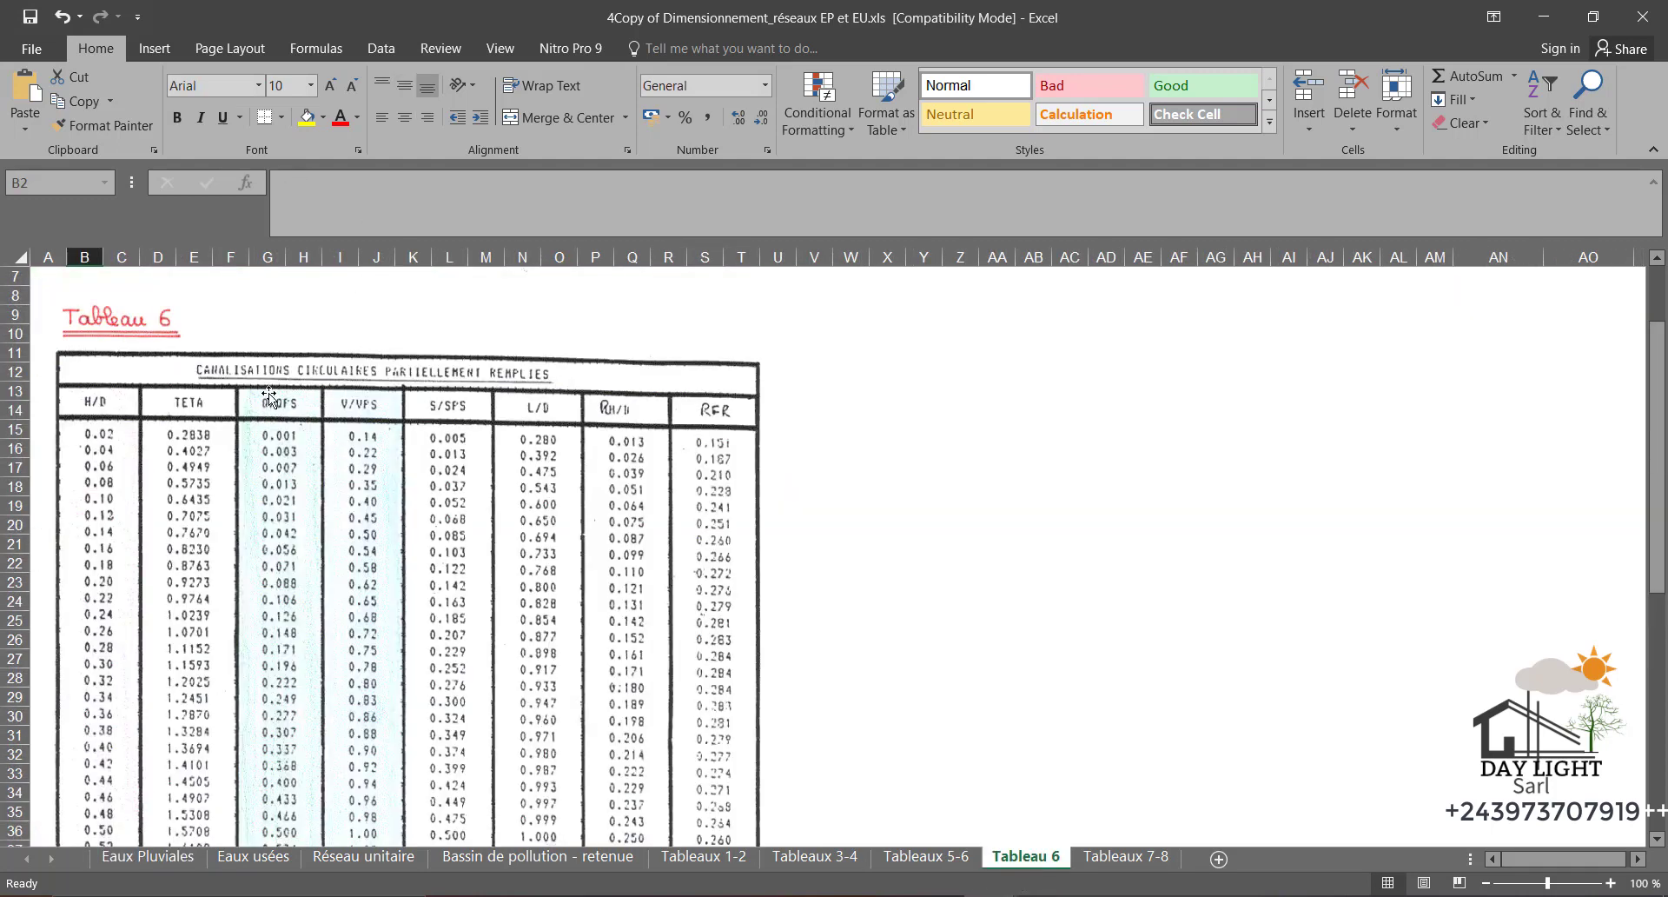
scroll(280, 643, down, 4)
scroll(280, 651, up, 3)
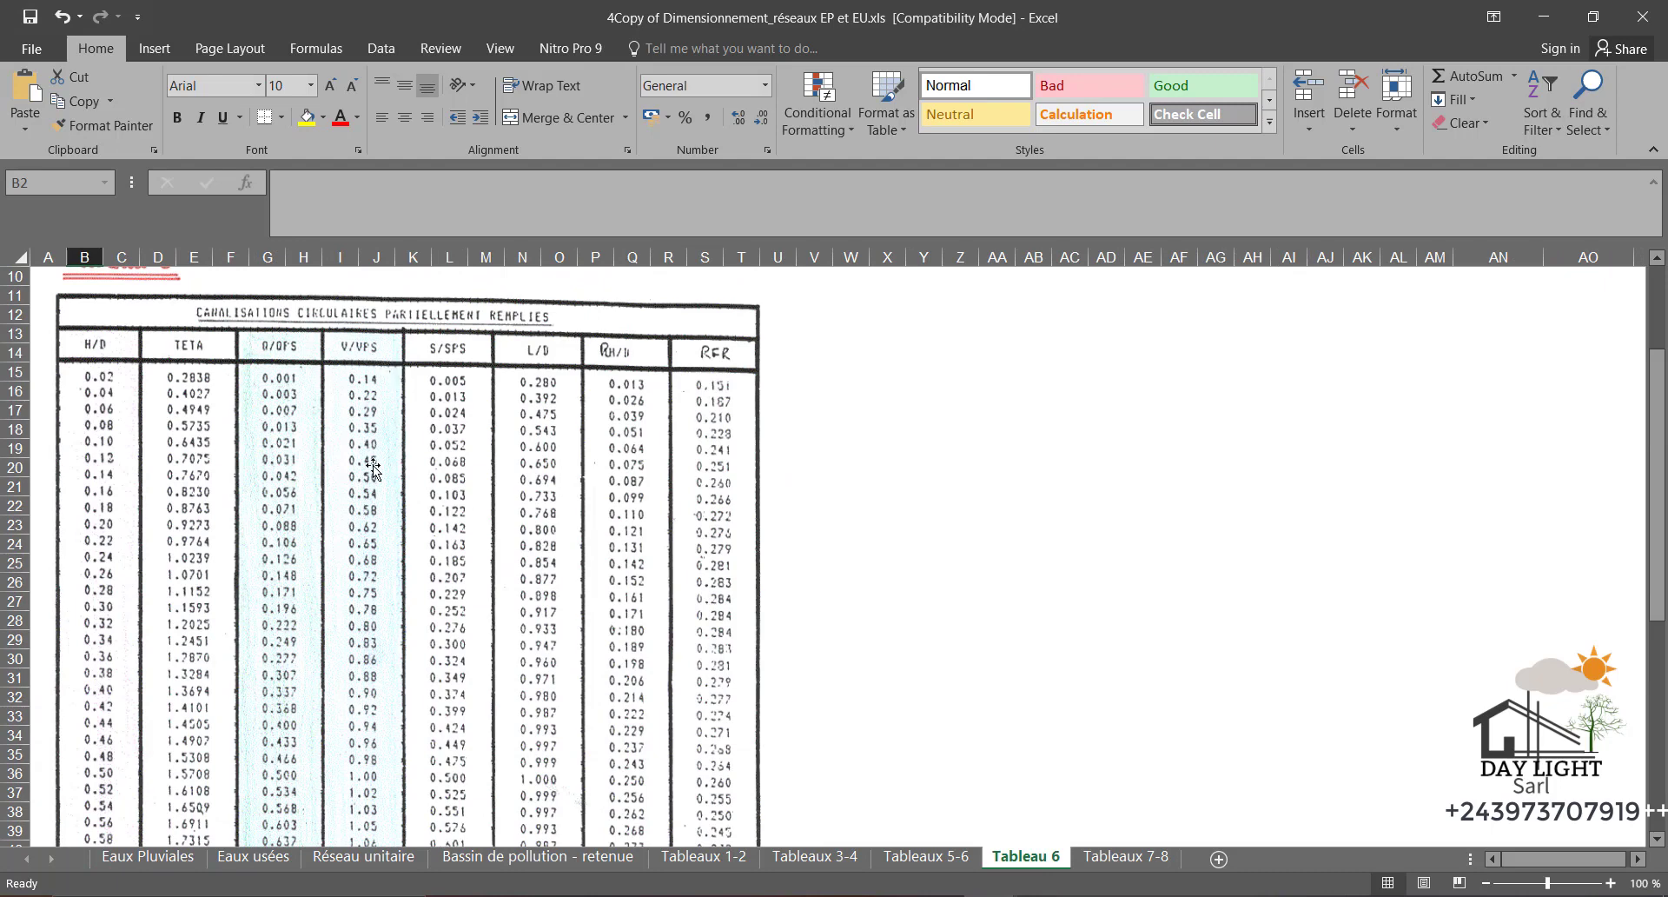
scroll(369, 625, down, 3)
scroll(385, 426, up, 2)
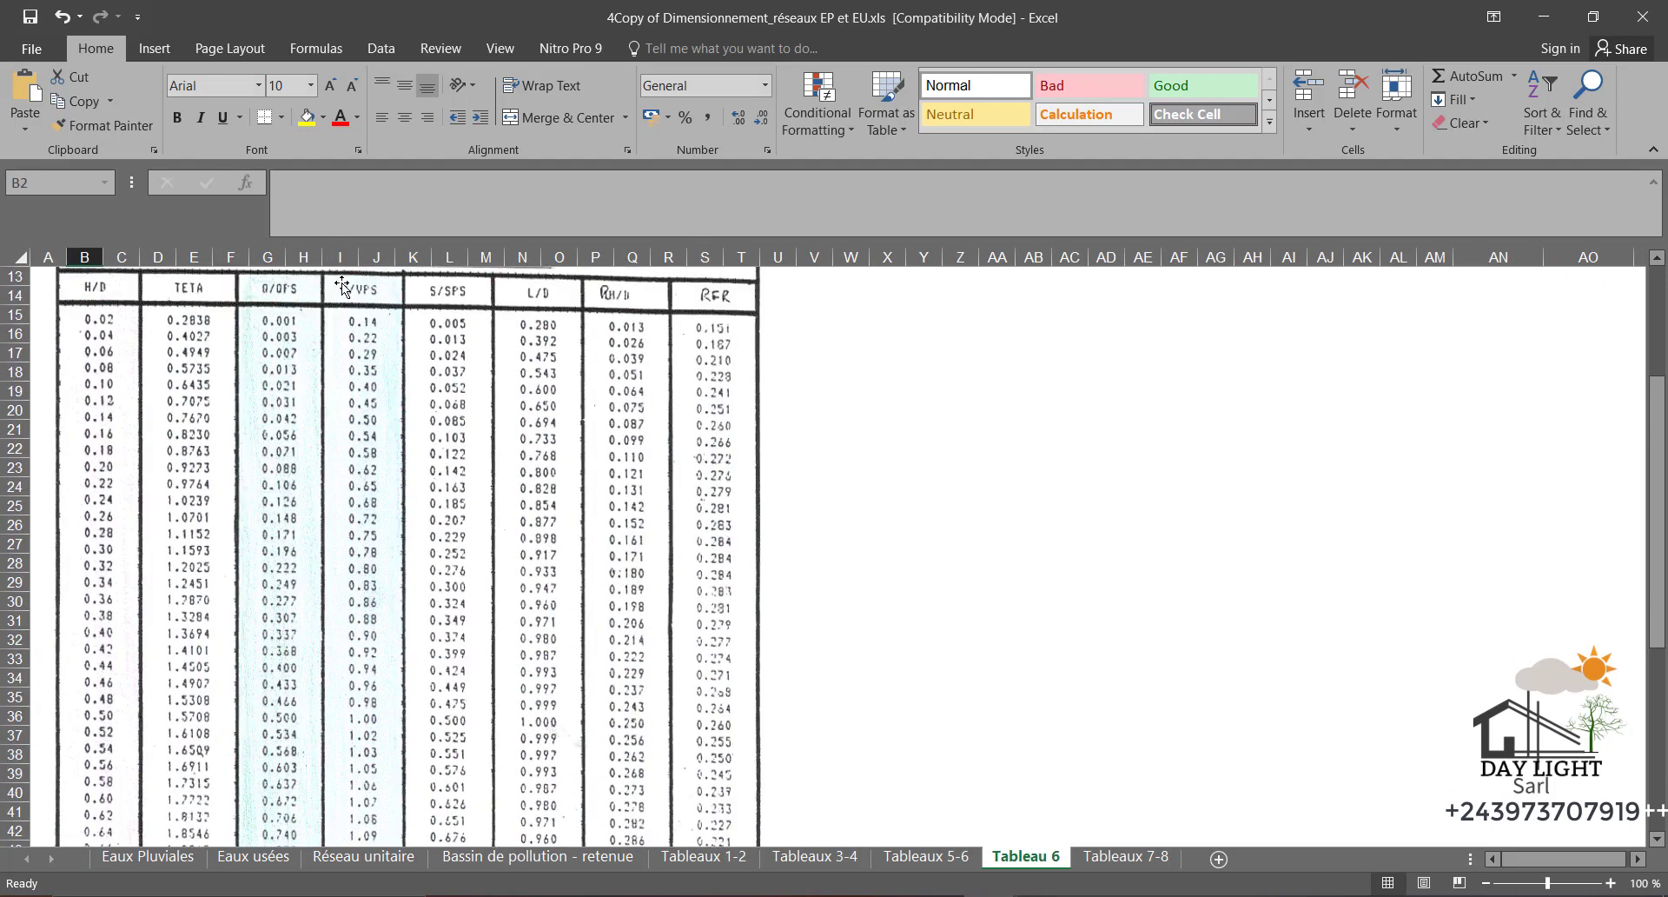
scroll(339, 422, down, 7)
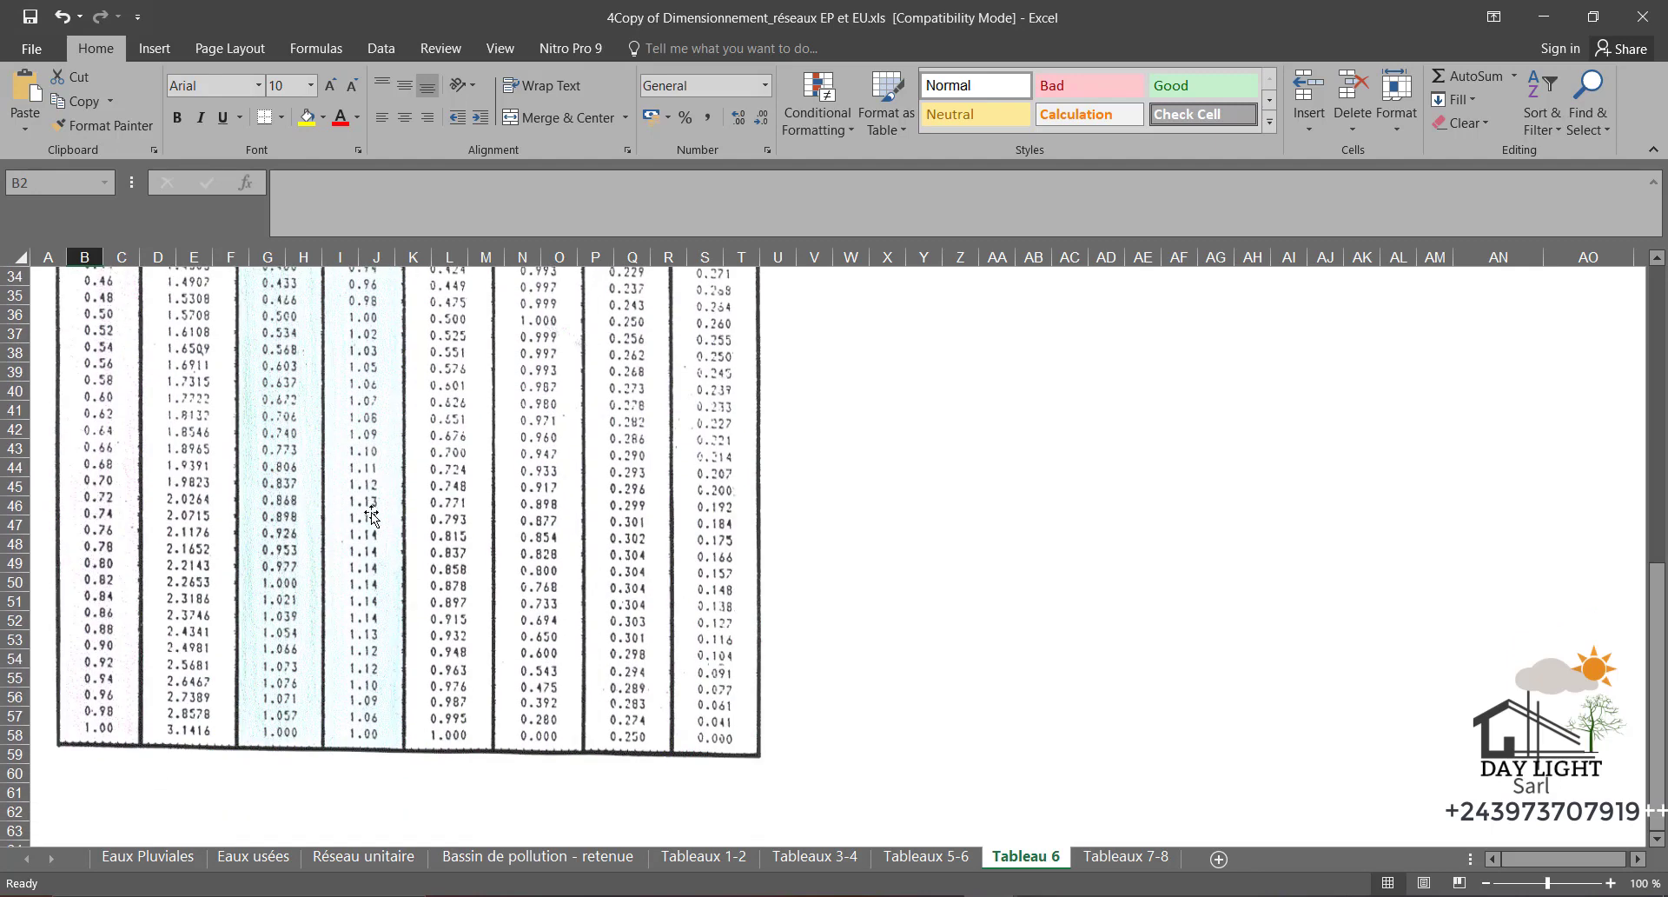
click(147, 856)
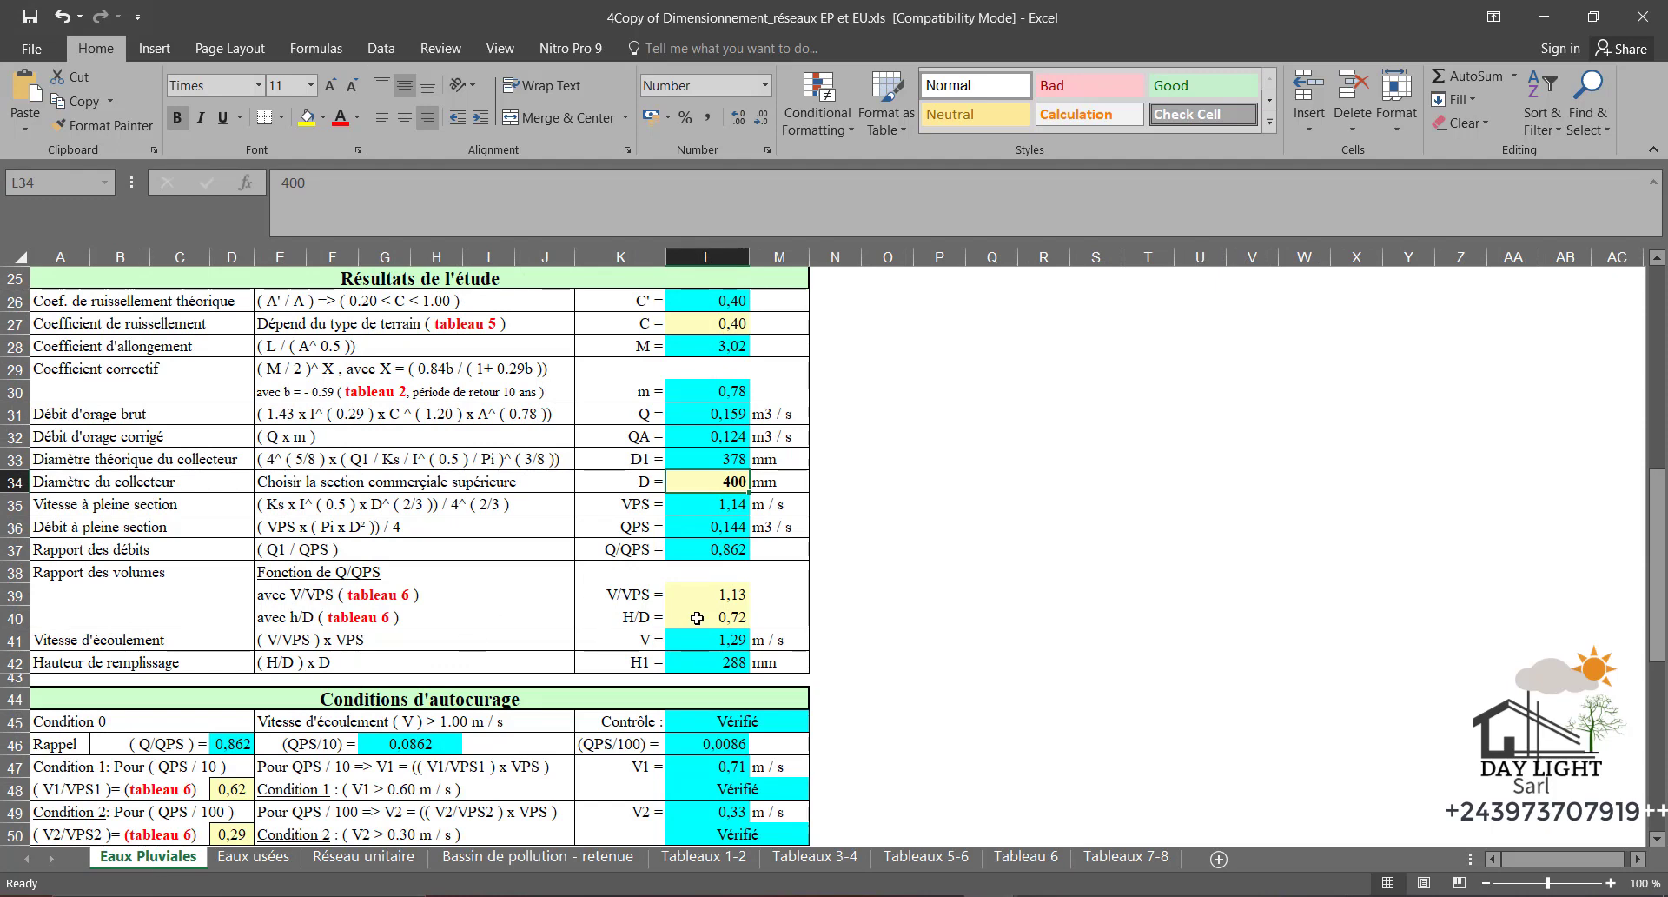
Check the V/VPS and H/D ratios of the Rapport des volumes rows on Eaux Pluviales against Tableau 6
click(730, 601)
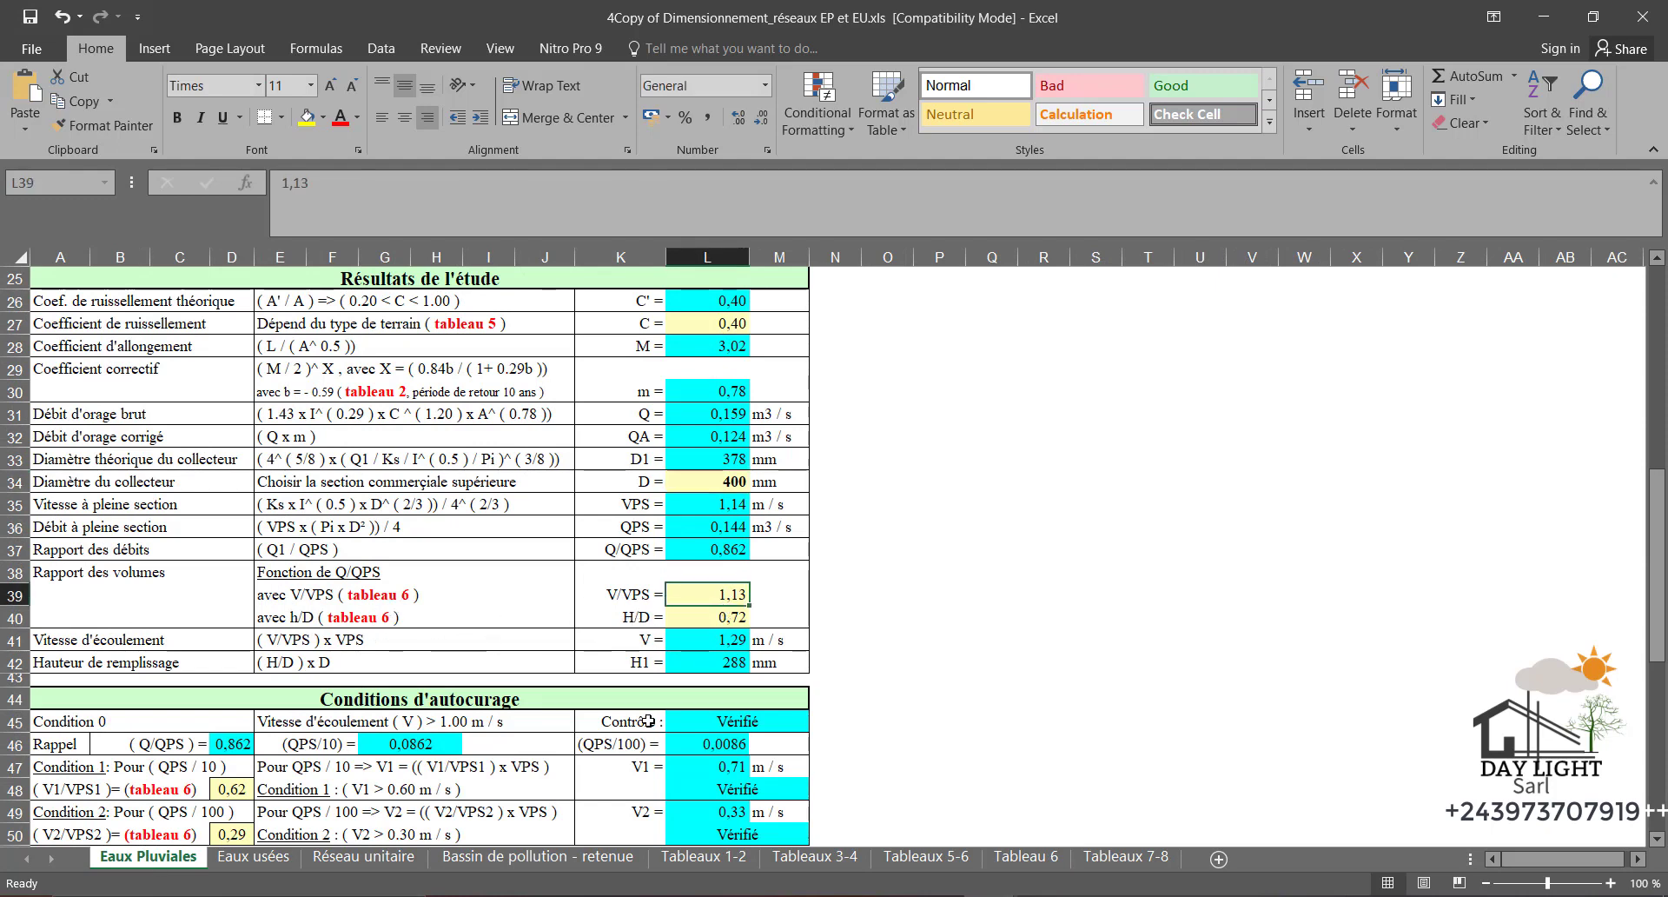
click(1025, 857)
scroll(416, 563, up, 5)
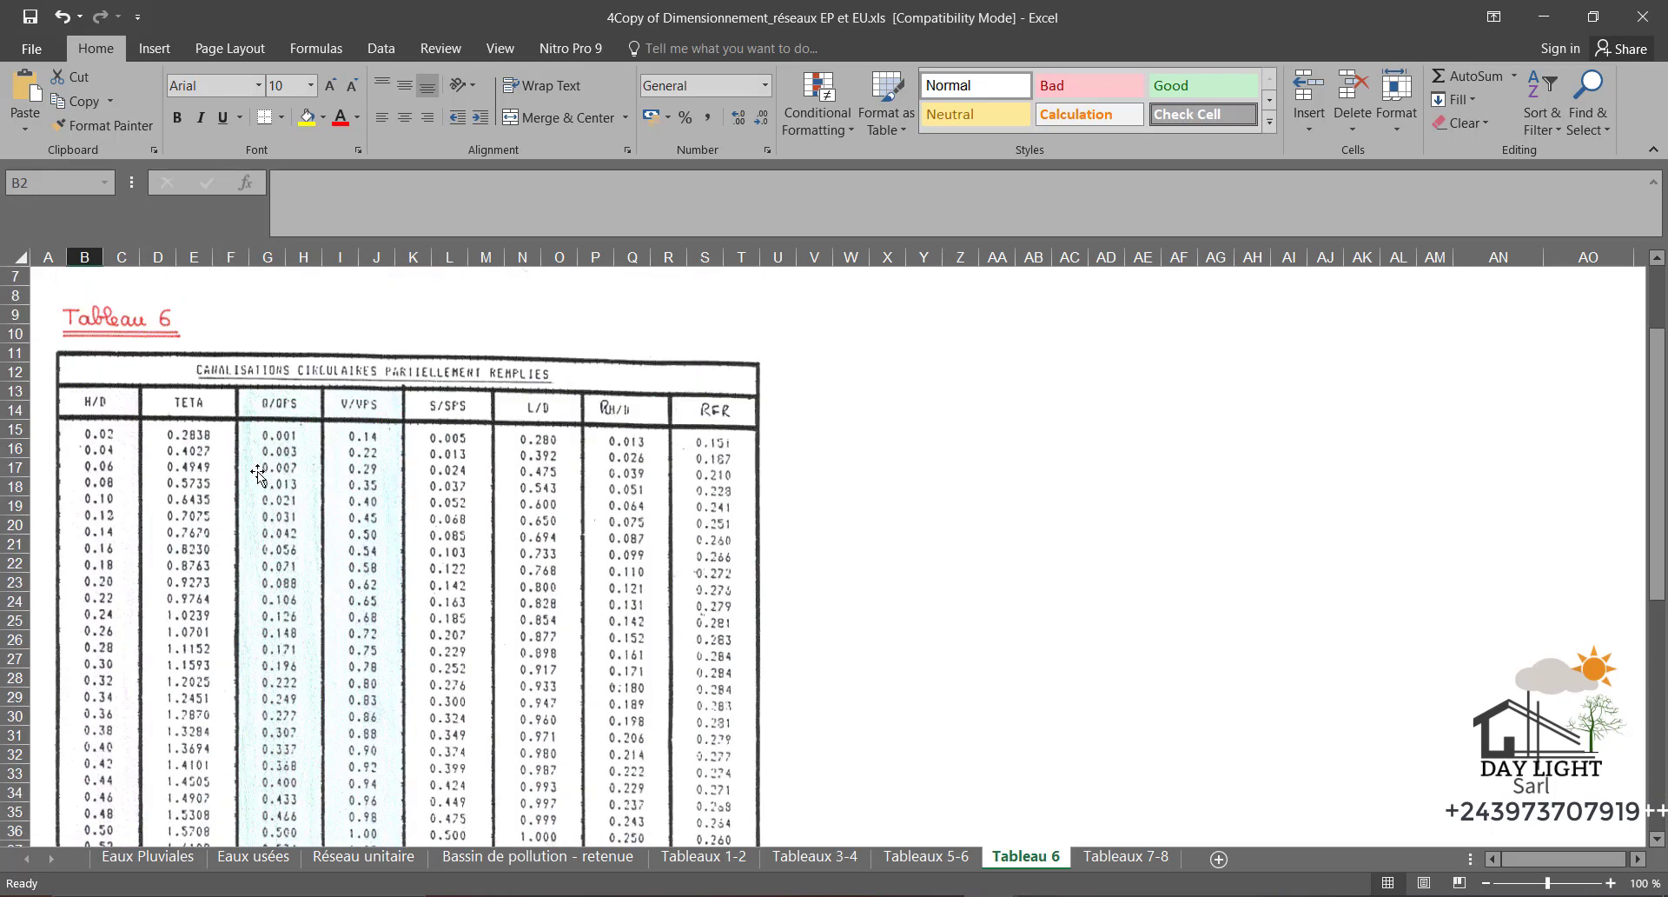
scroll(272, 640, down, 10)
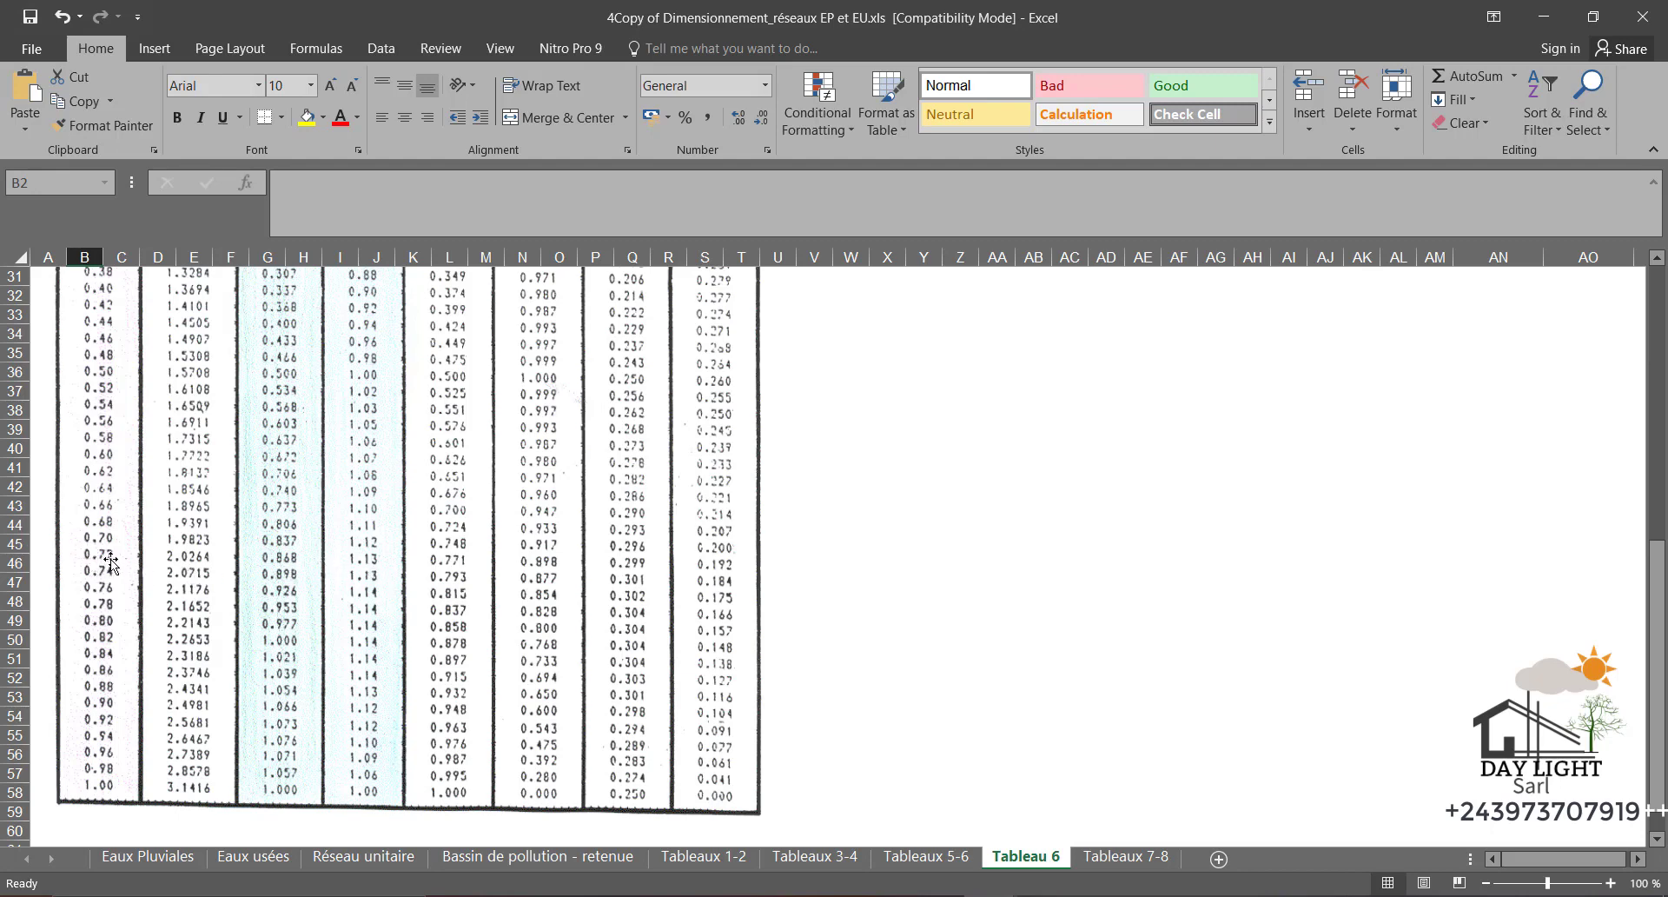
scroll(168, 563, up, 9)
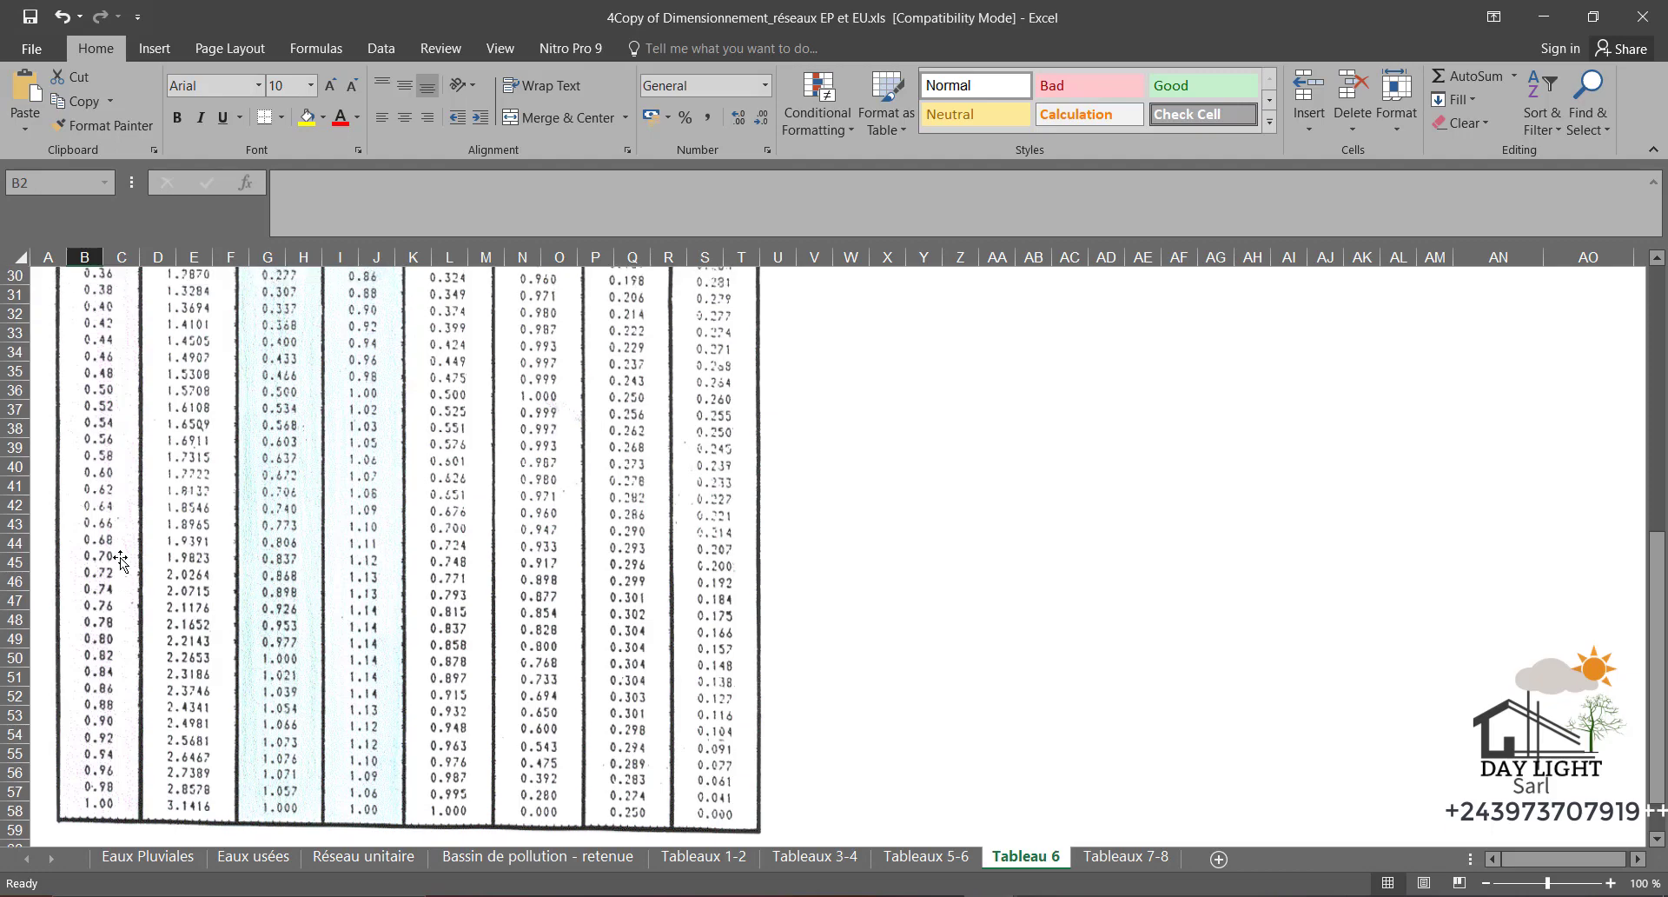
scroll(169, 563, down, 7)
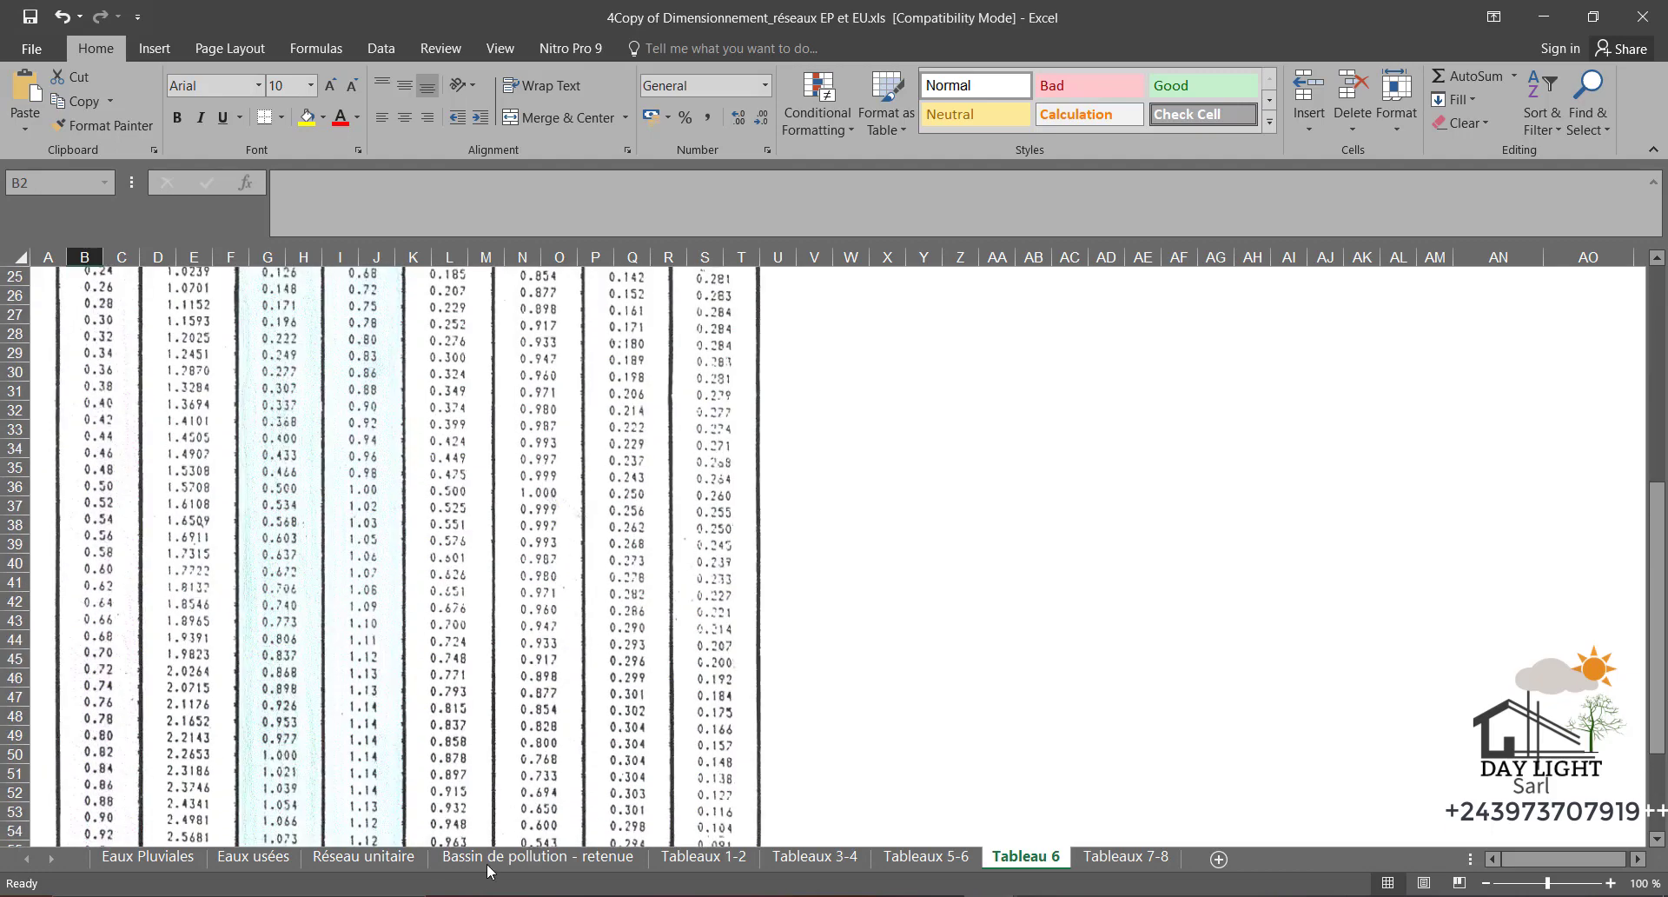
click(151, 858)
click(737, 618)
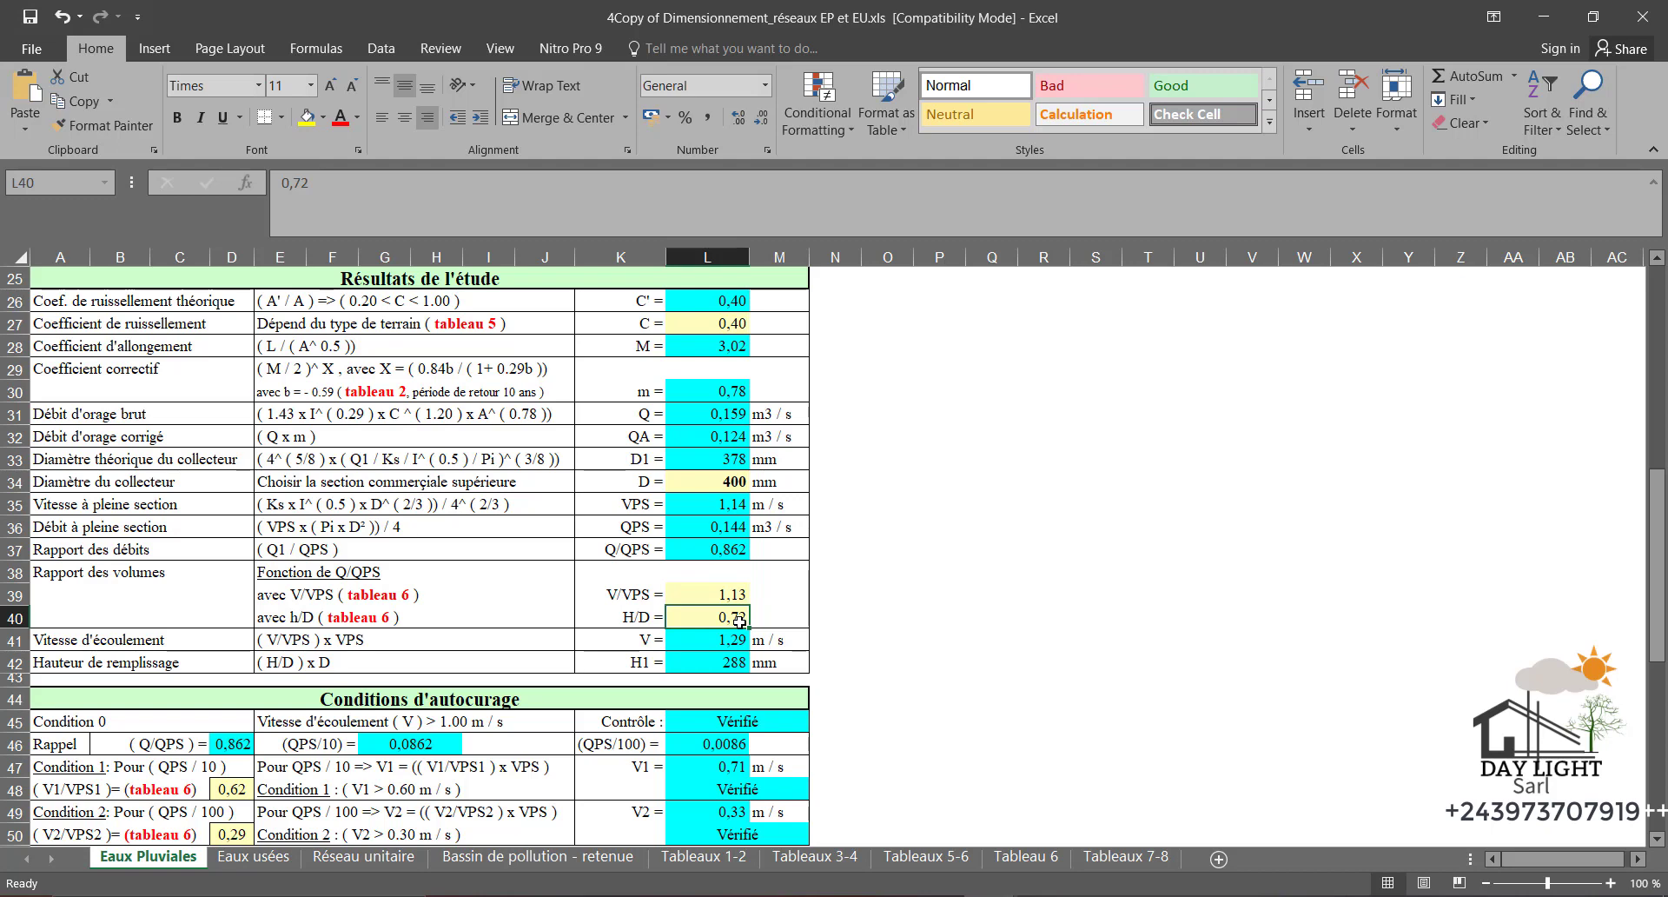
Read the Conditions d'autocurage on Eaux Pluviales, compare them with those on Réseau unitaire, and return to Eaux Pluviales
scroll(683, 707, down, 2)
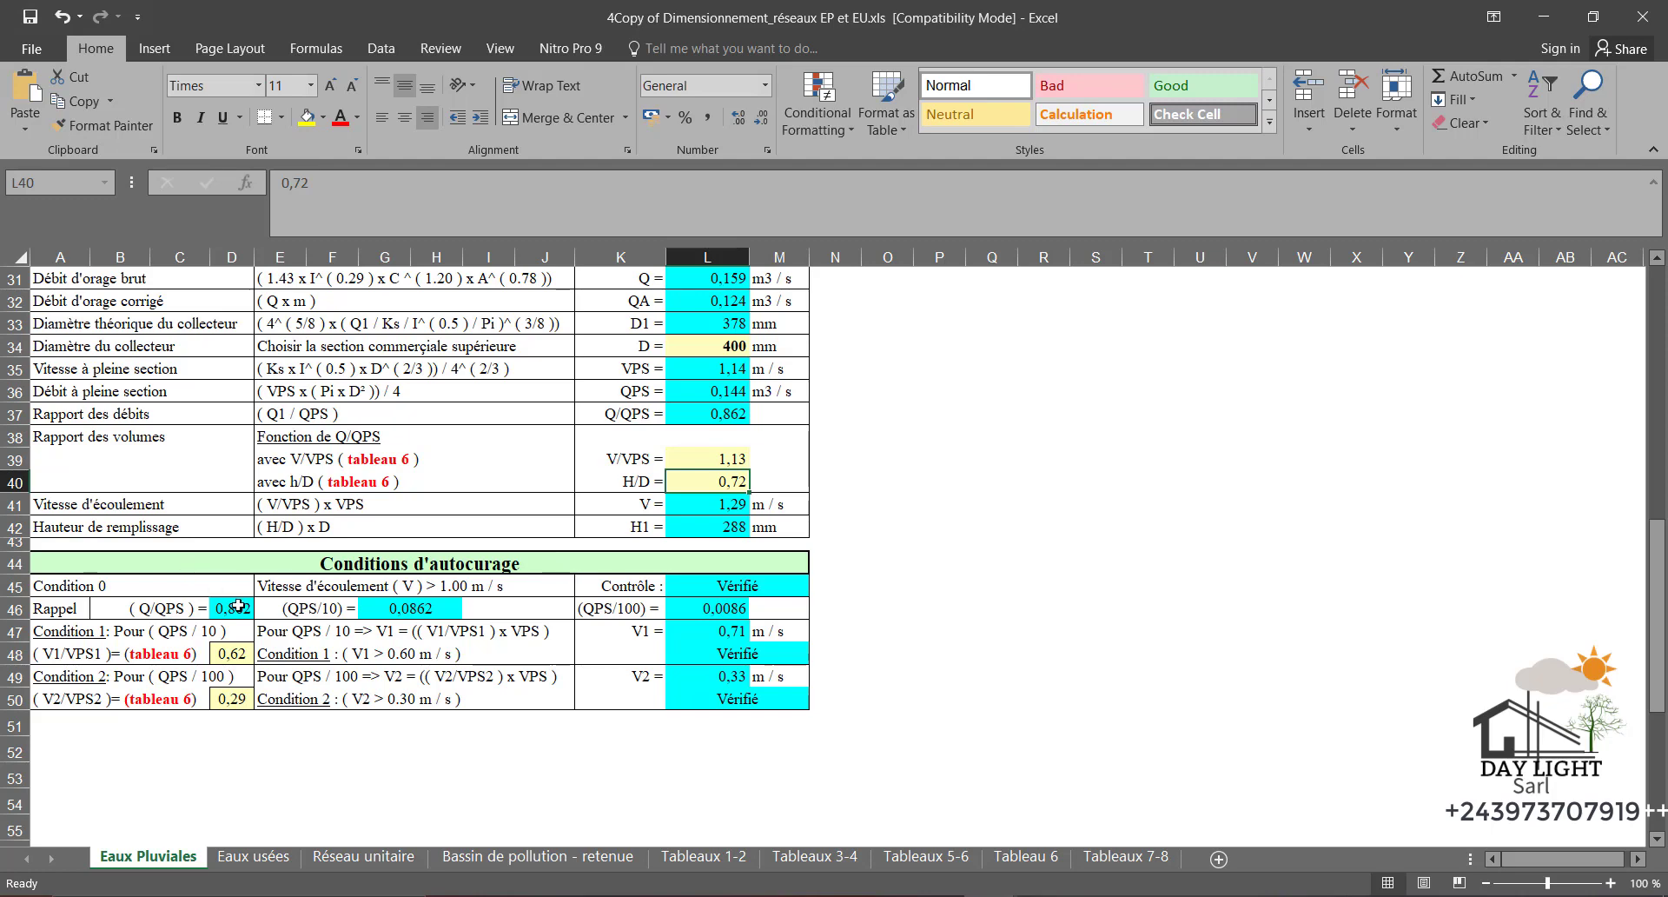
scroll(238, 606, down, 1)
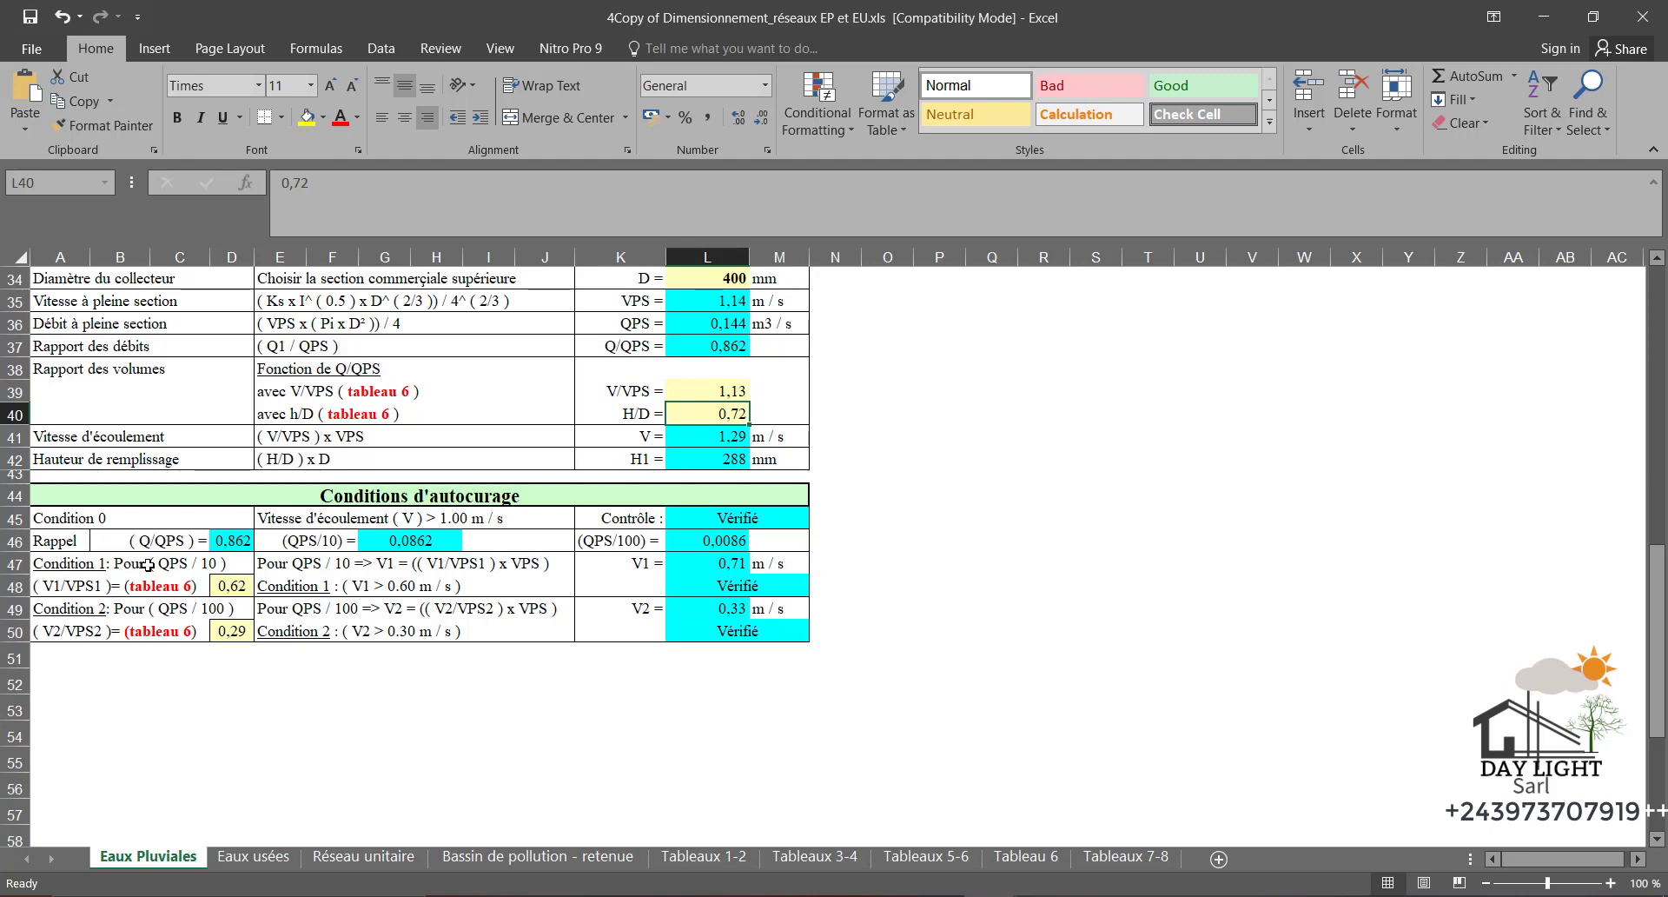
click(364, 857)
scroll(416, 559, down, 9)
scroll(415, 559, up, 2)
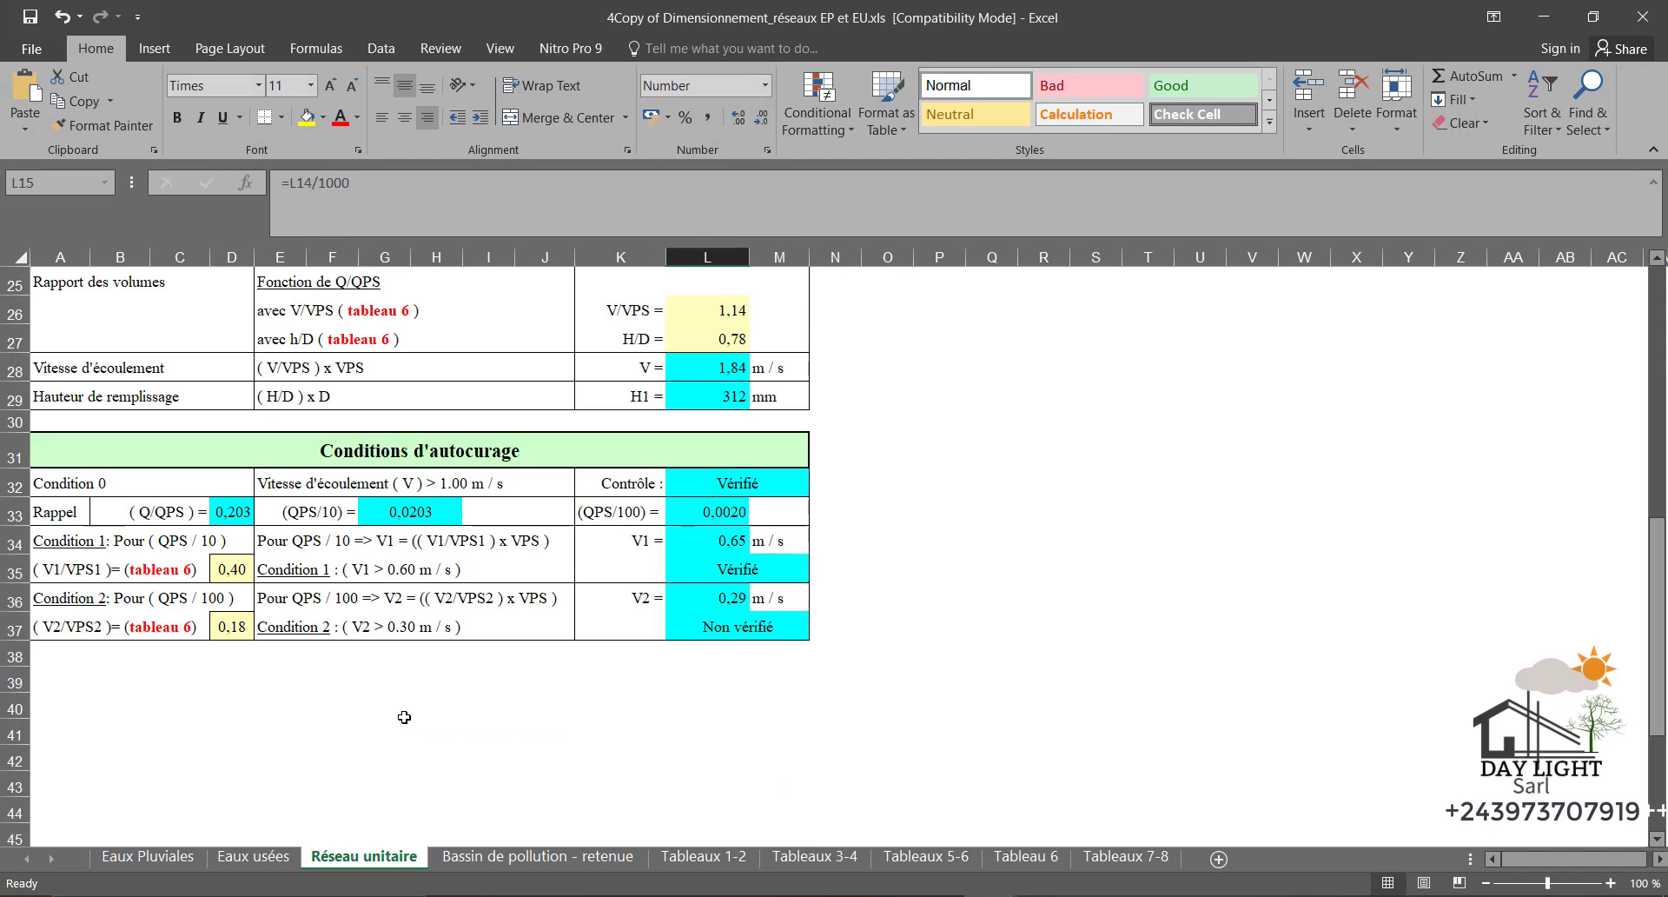
click(134, 864)
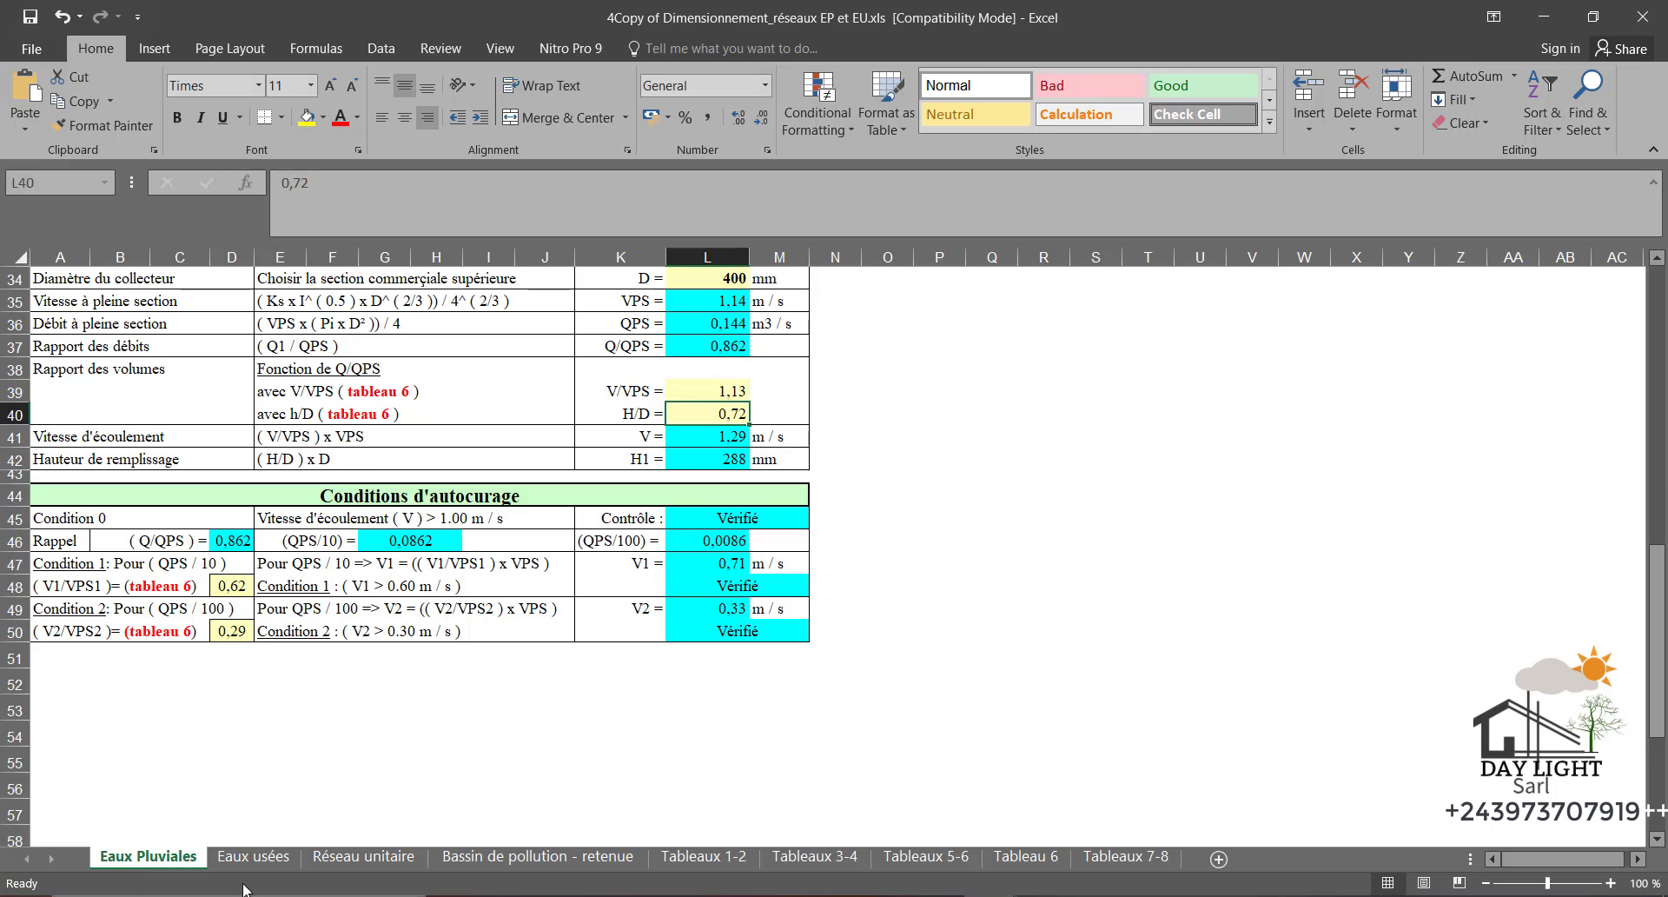
Inspect the Condition 0 control formula in L45 and the flow velocity cell it references, leaving the formula unedited
click(99, 519)
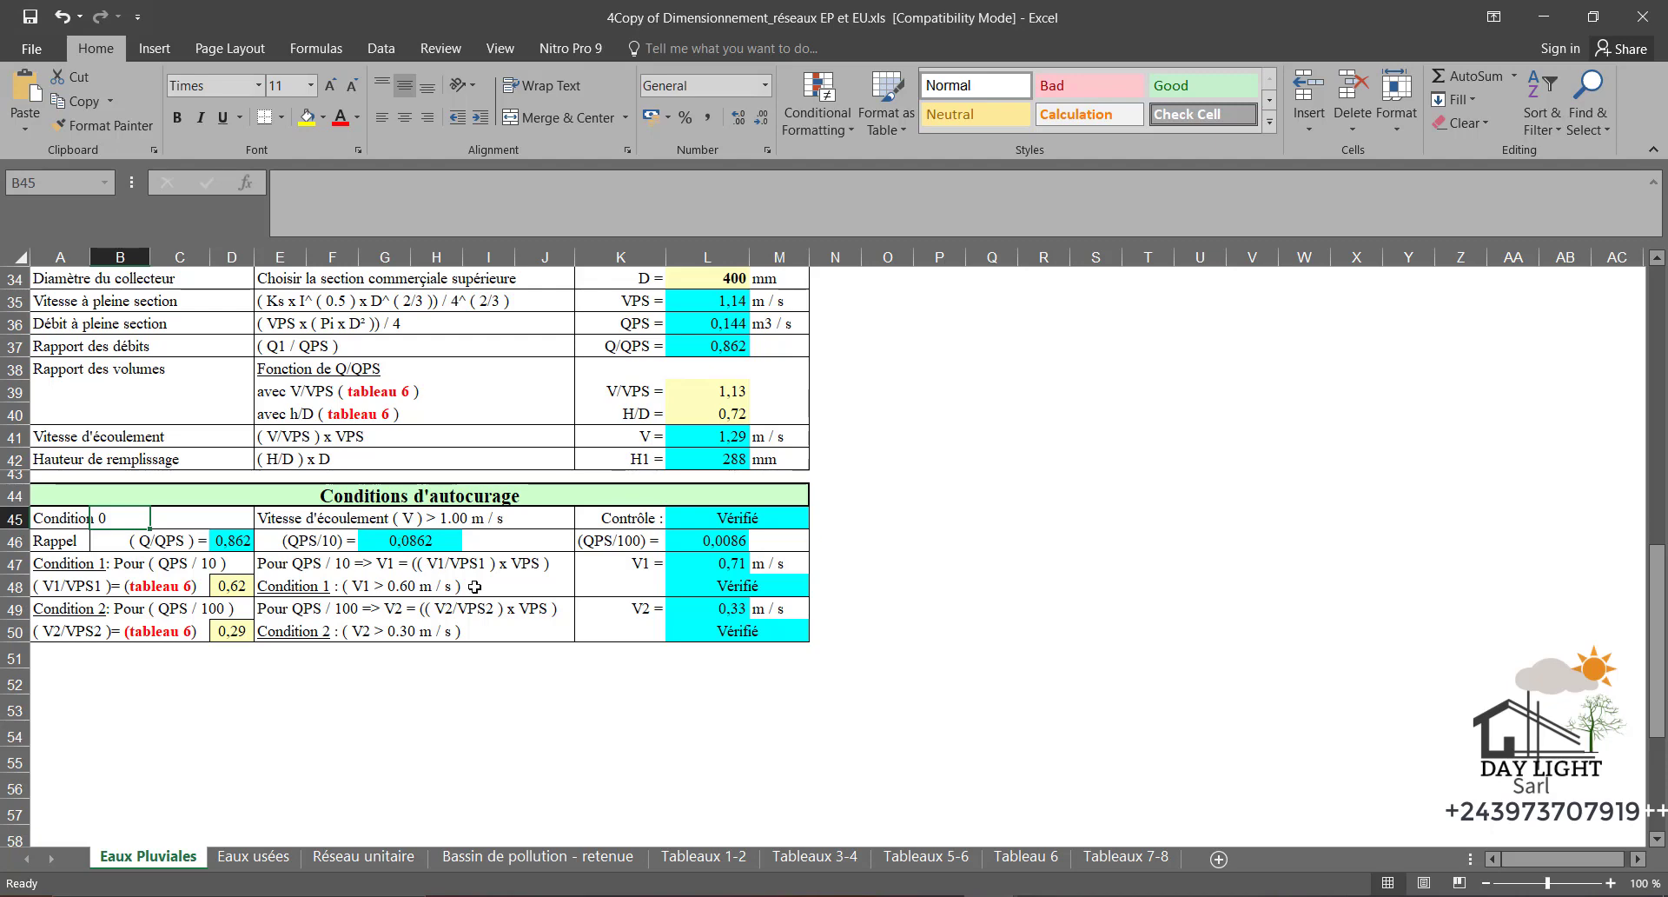
scroll(447, 613, up, 4)
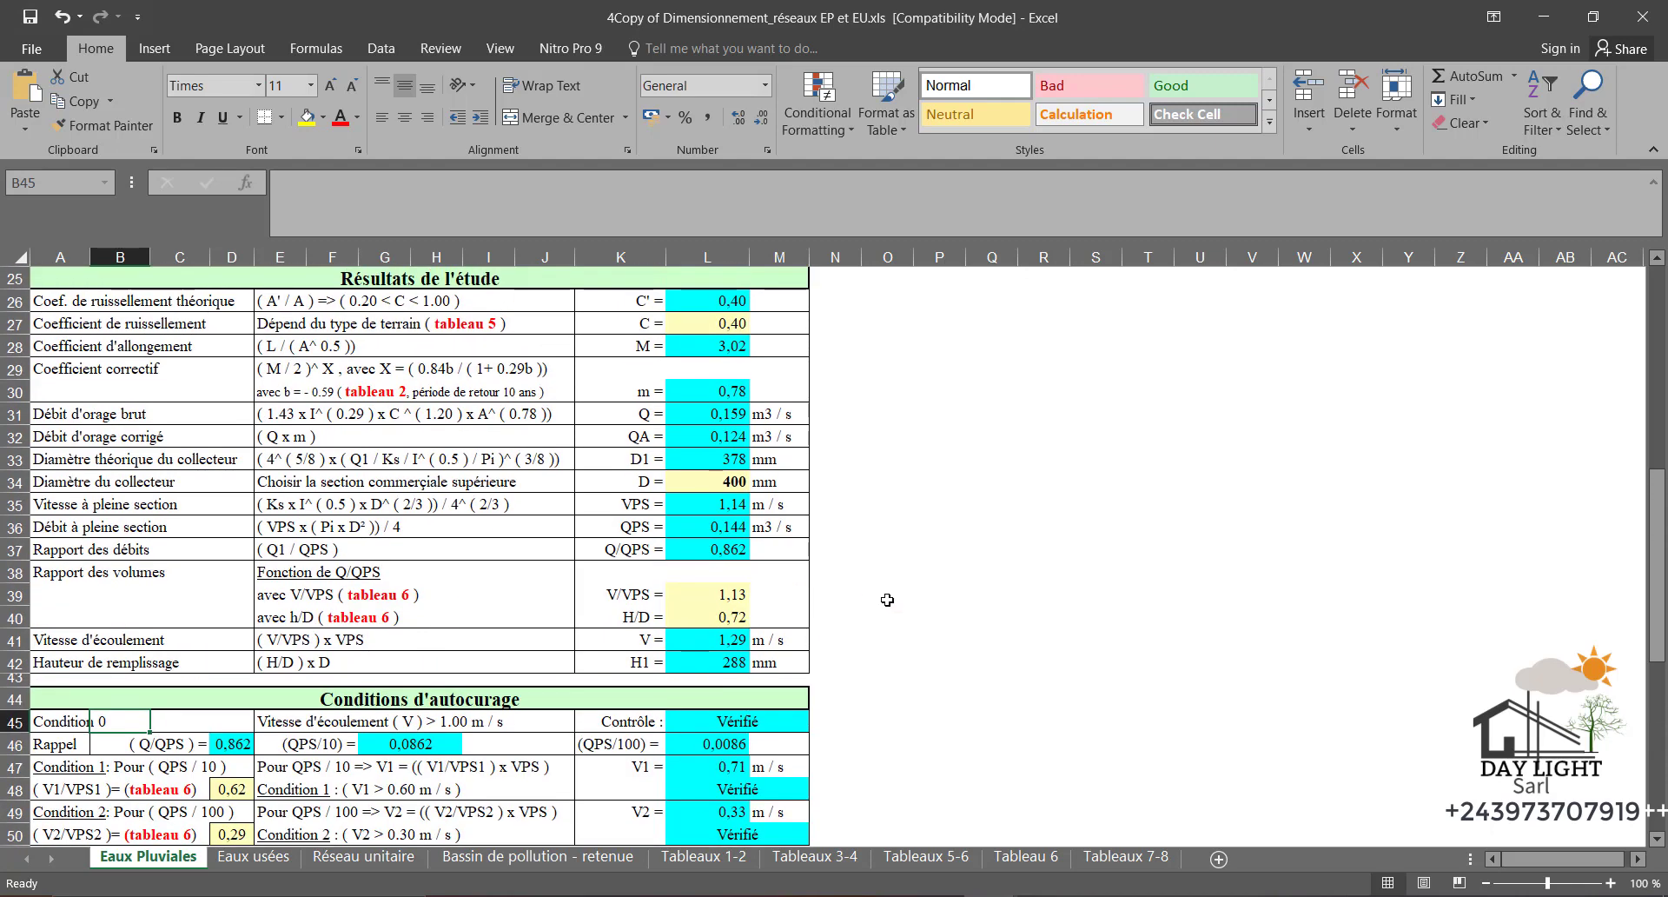
scroll(869, 613, up, 1)
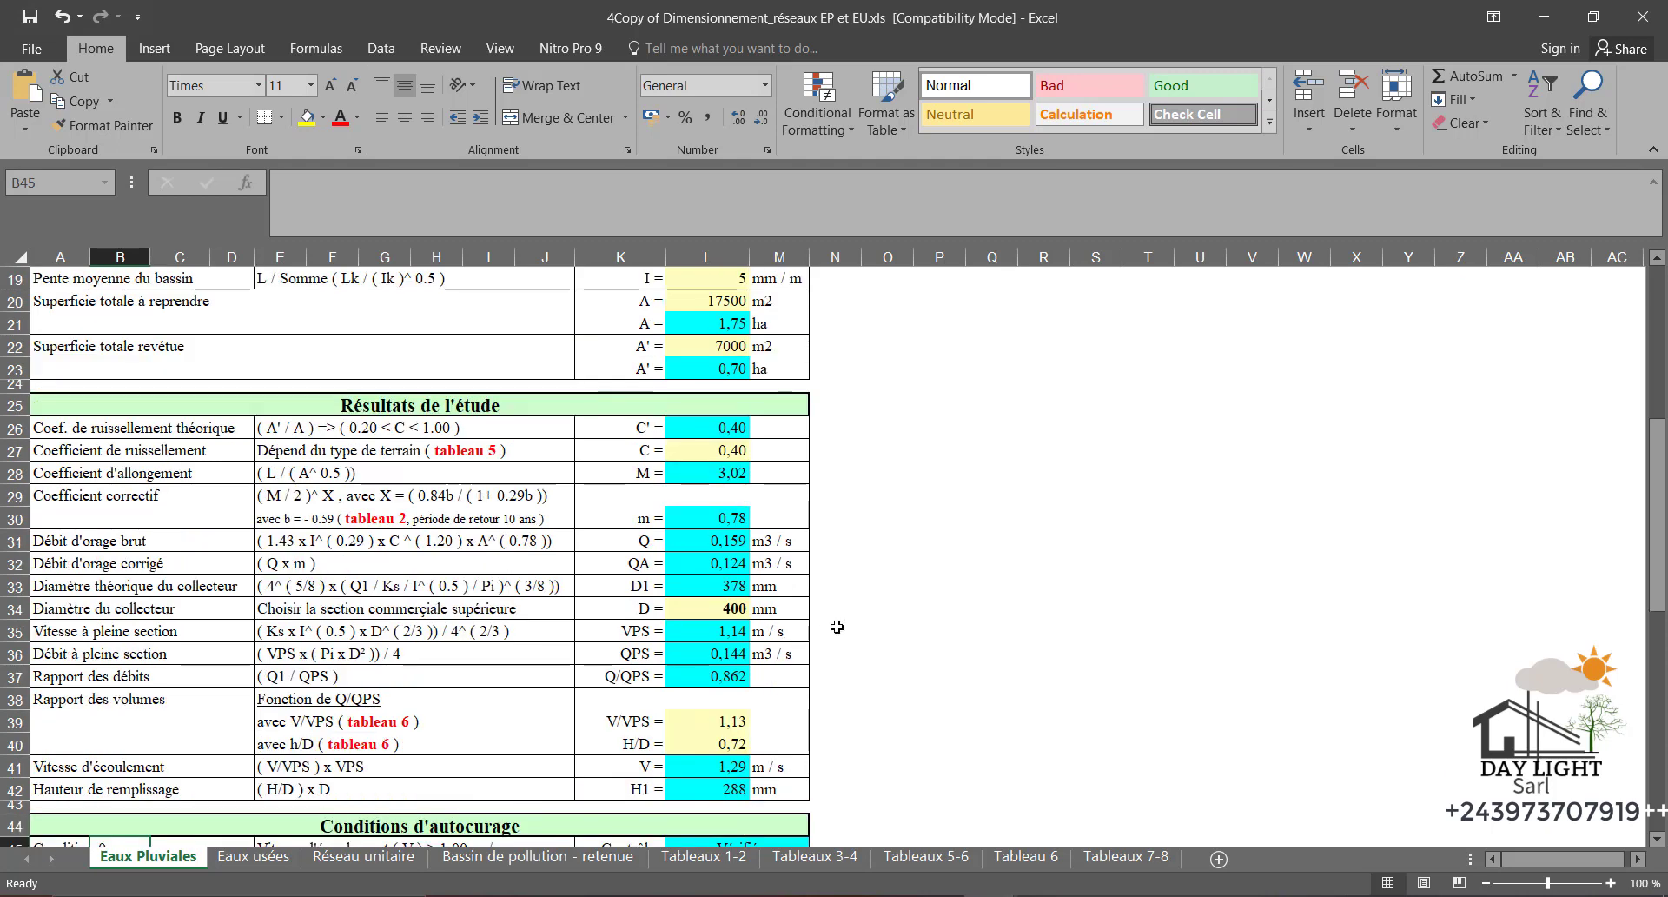
scroll(836, 626, down, 5)
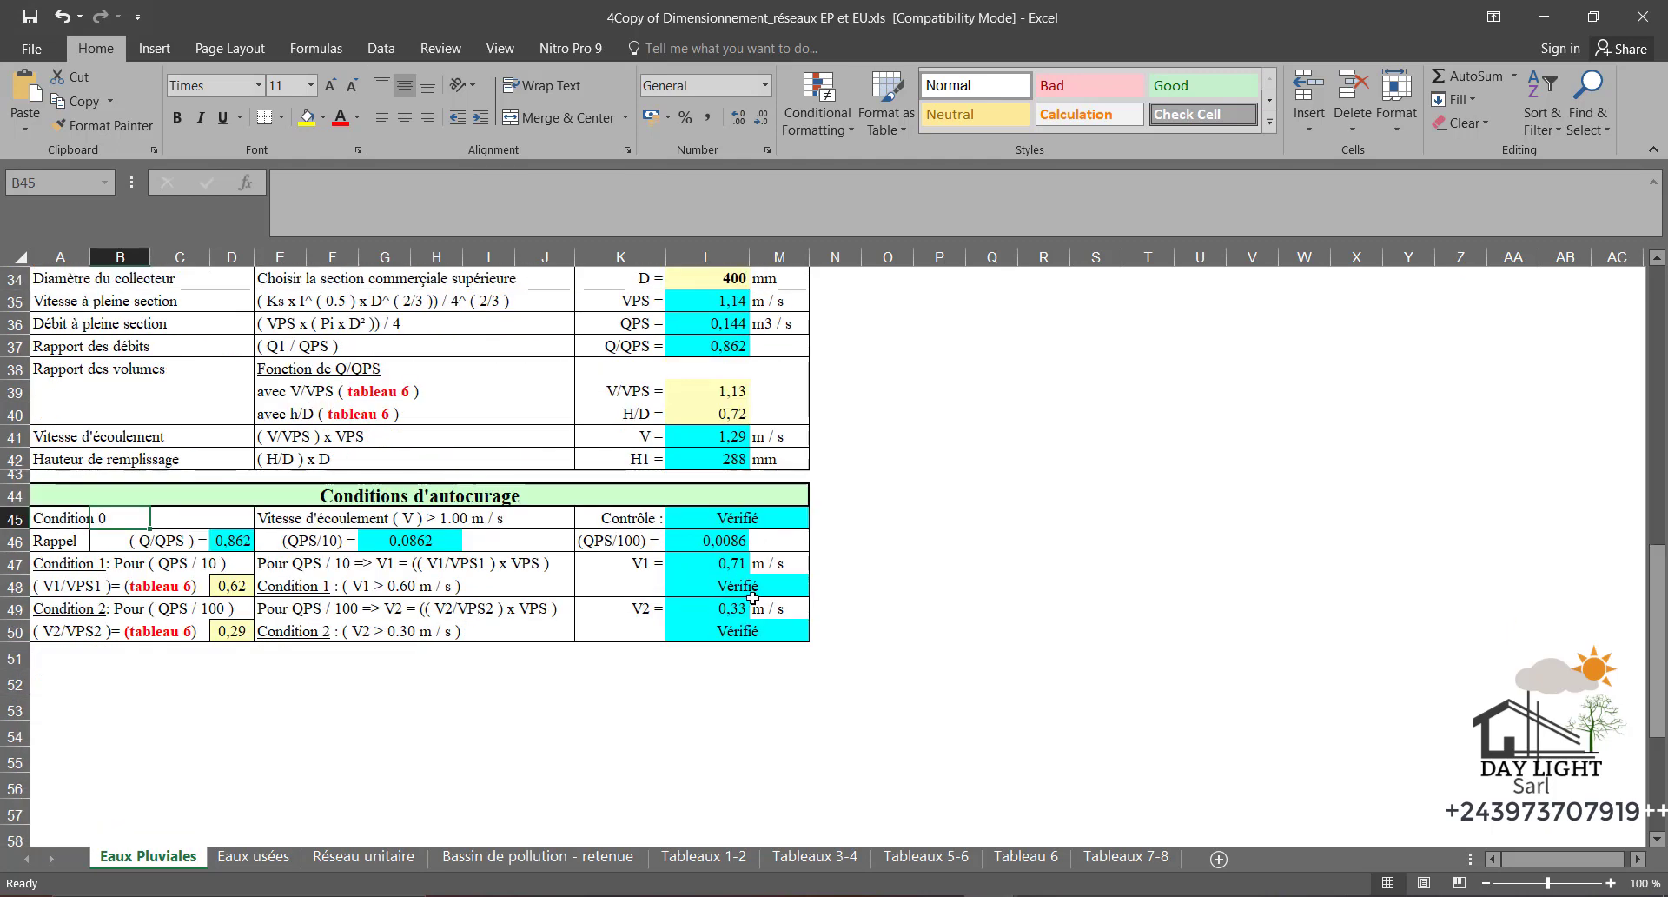
click(745, 518)
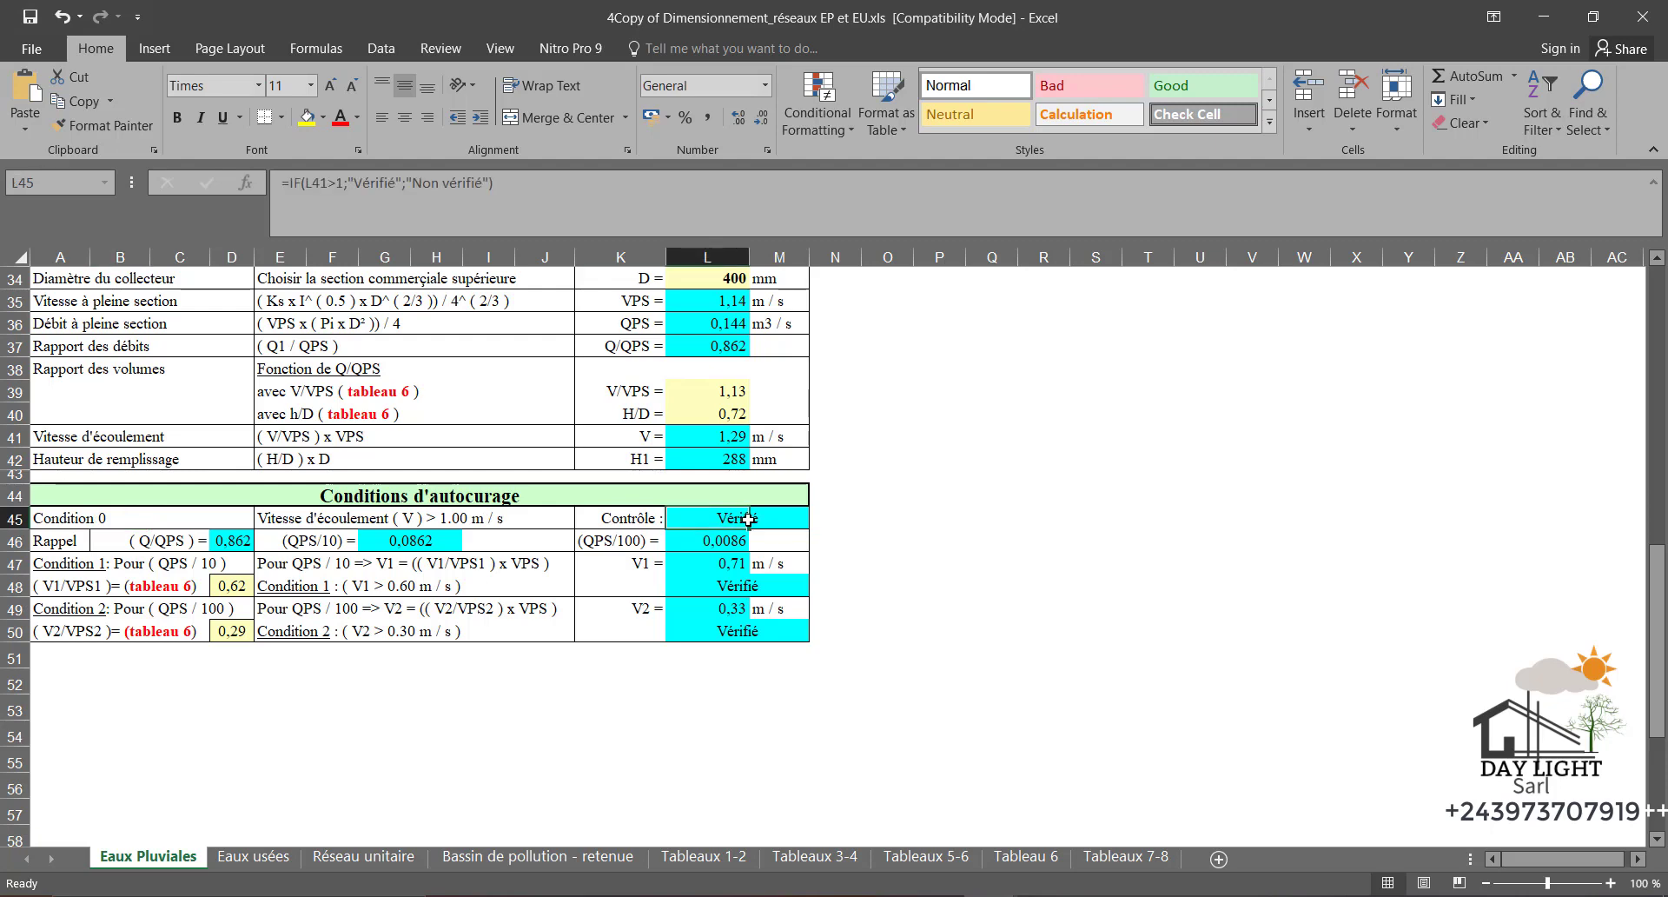
click(436, 177)
scroll(551, 417, up, 2)
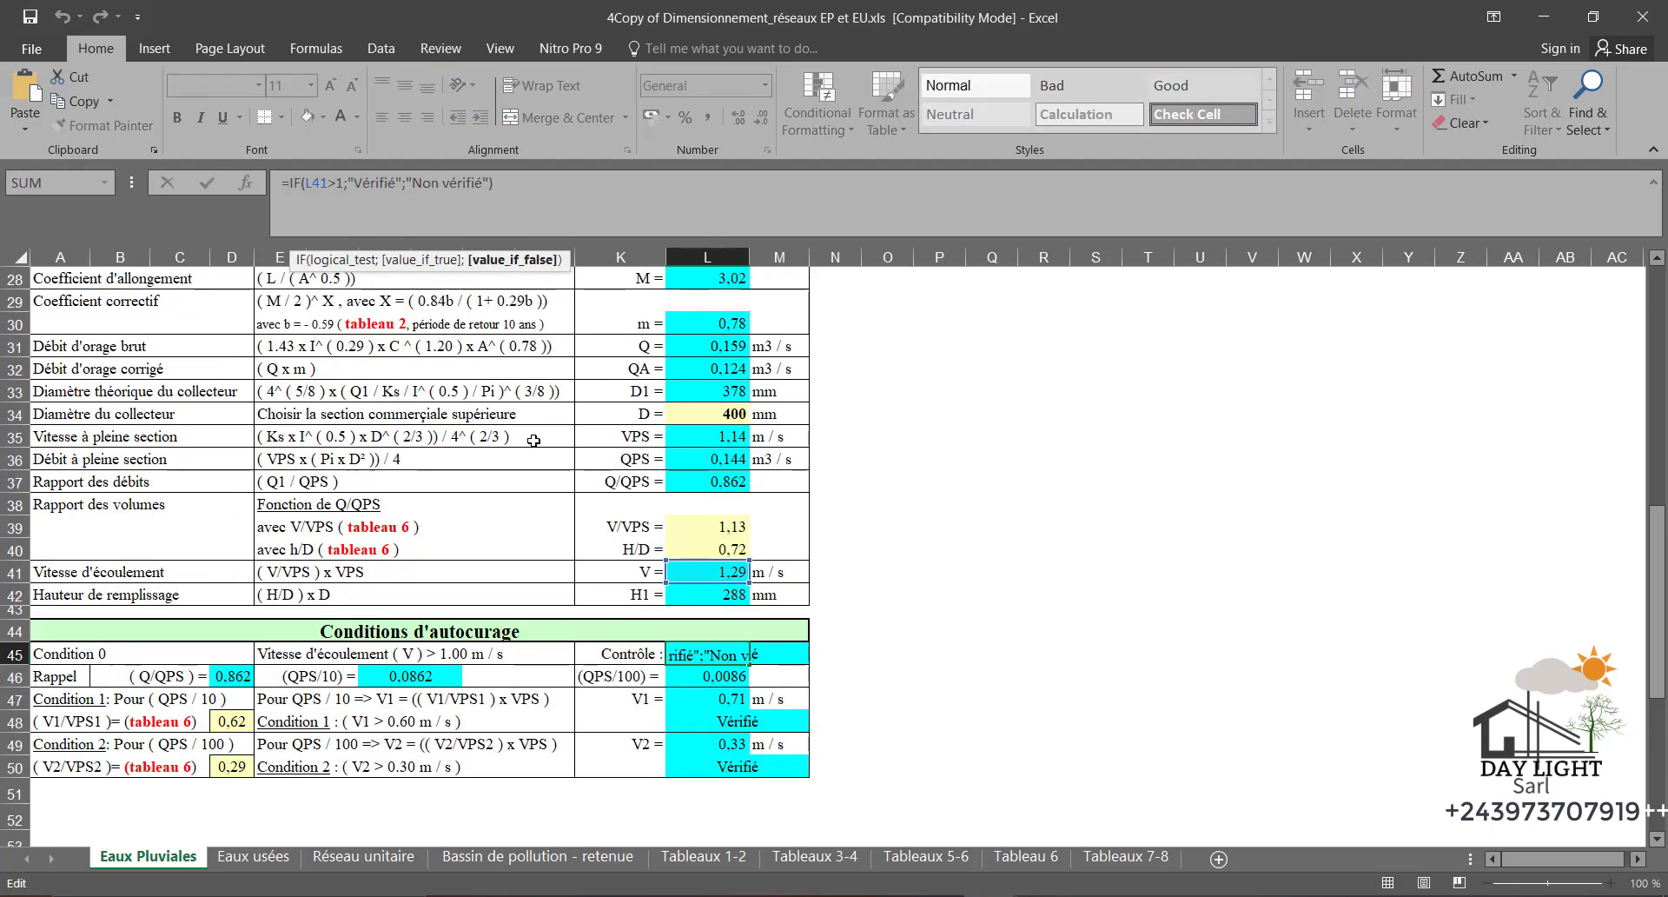
key(Escape)
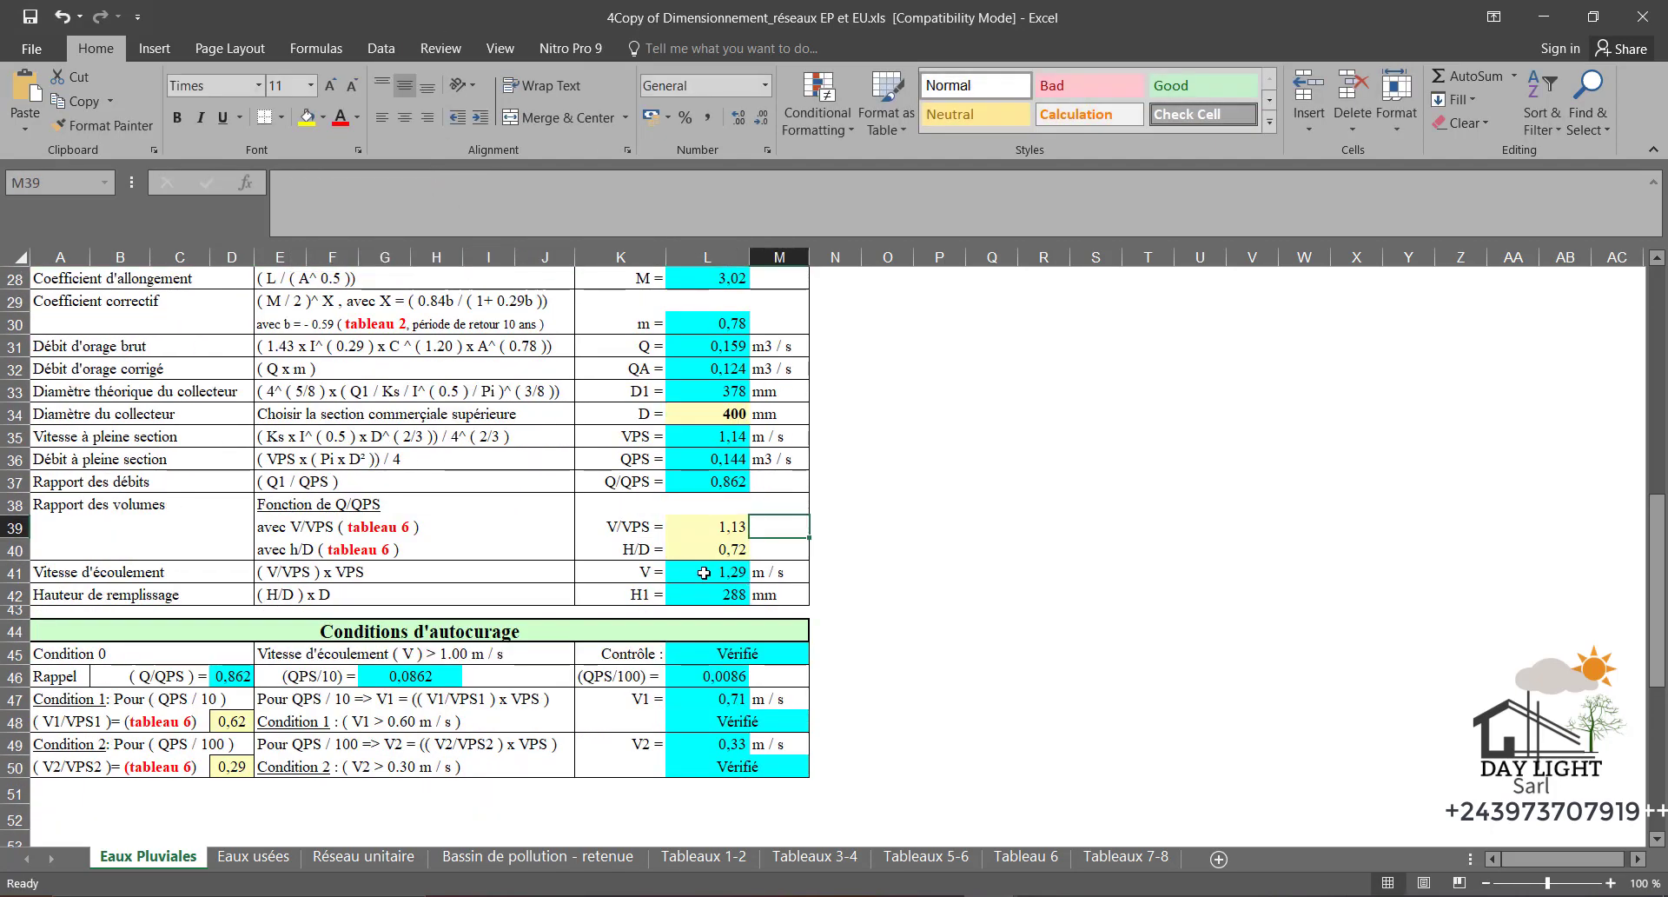
Inspect the Vitesse d'écoulement formula in L41 and read through self-cleaning conditions 1 and 2
click(708, 572)
scroll(786, 563, down, 2)
scroll(783, 563, up, 2)
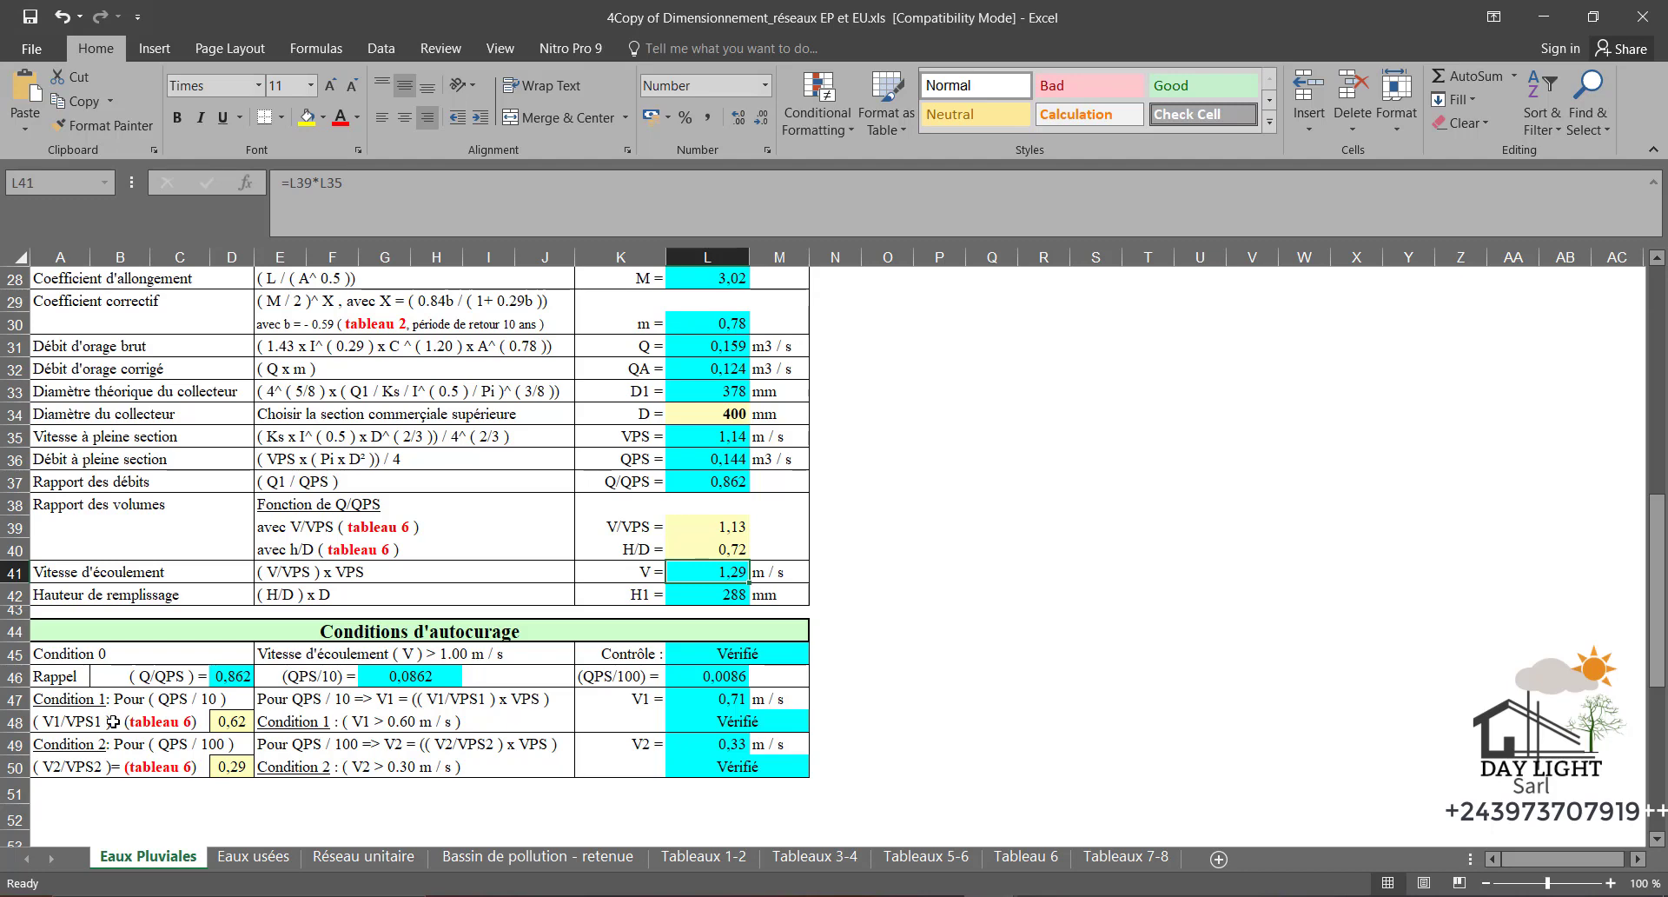
scroll(113, 722, down, 1)
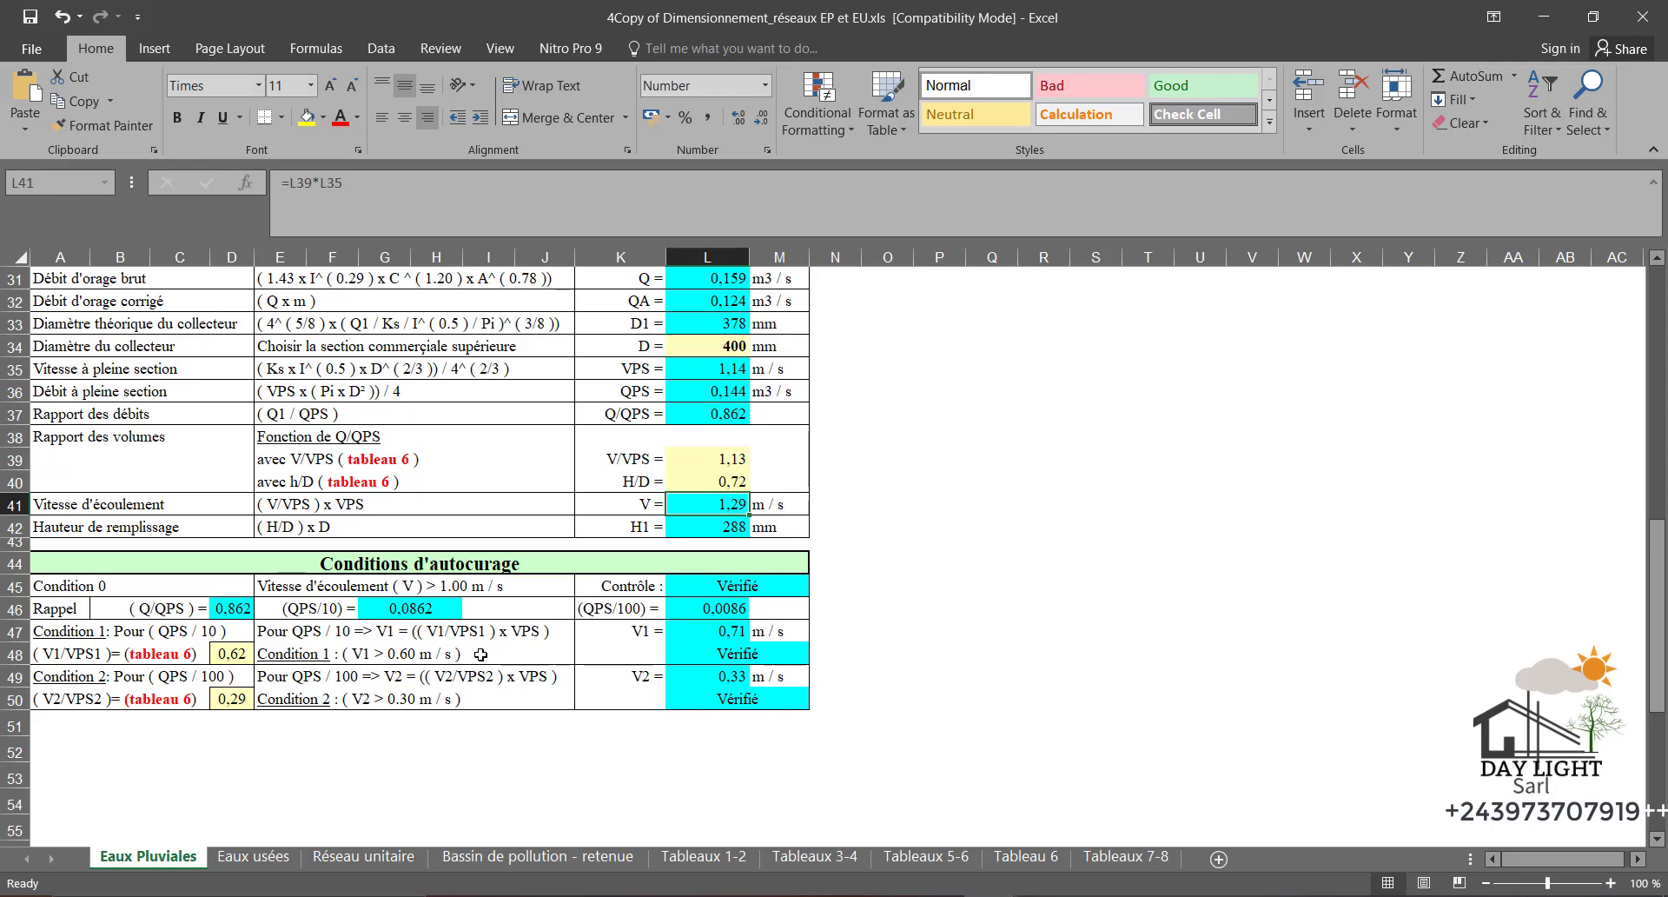
scroll(388, 634, down, 1)
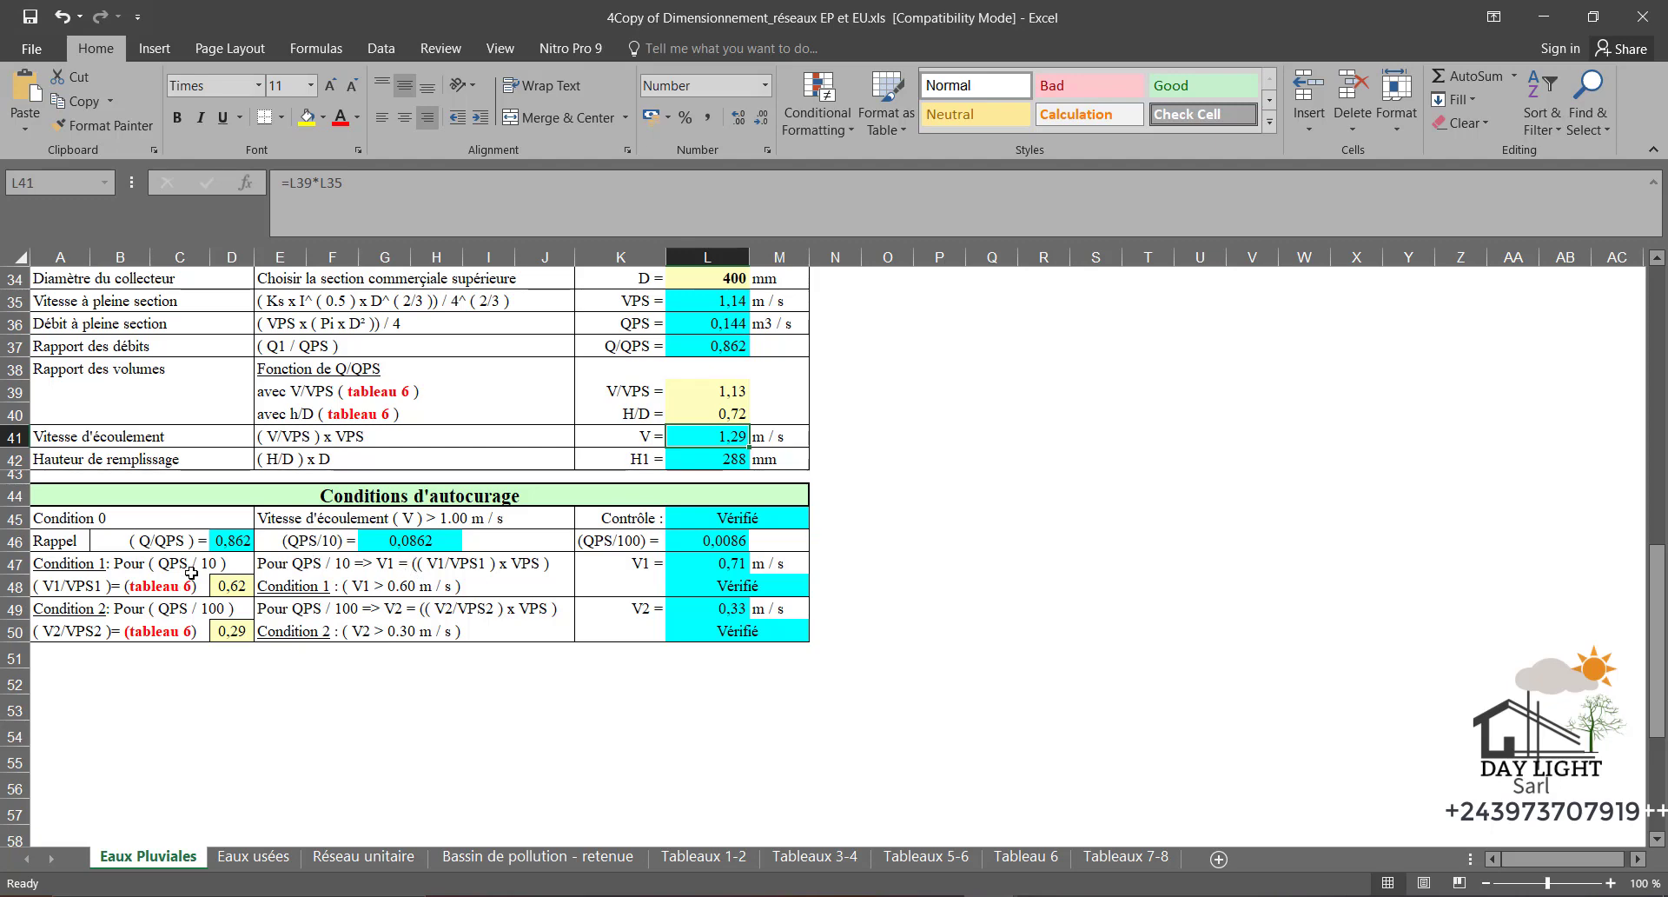
Look up the V1/VPS1 ratio matching QPS/10 in Tableau 6 and return to Eaux Pluviales
click(1049, 868)
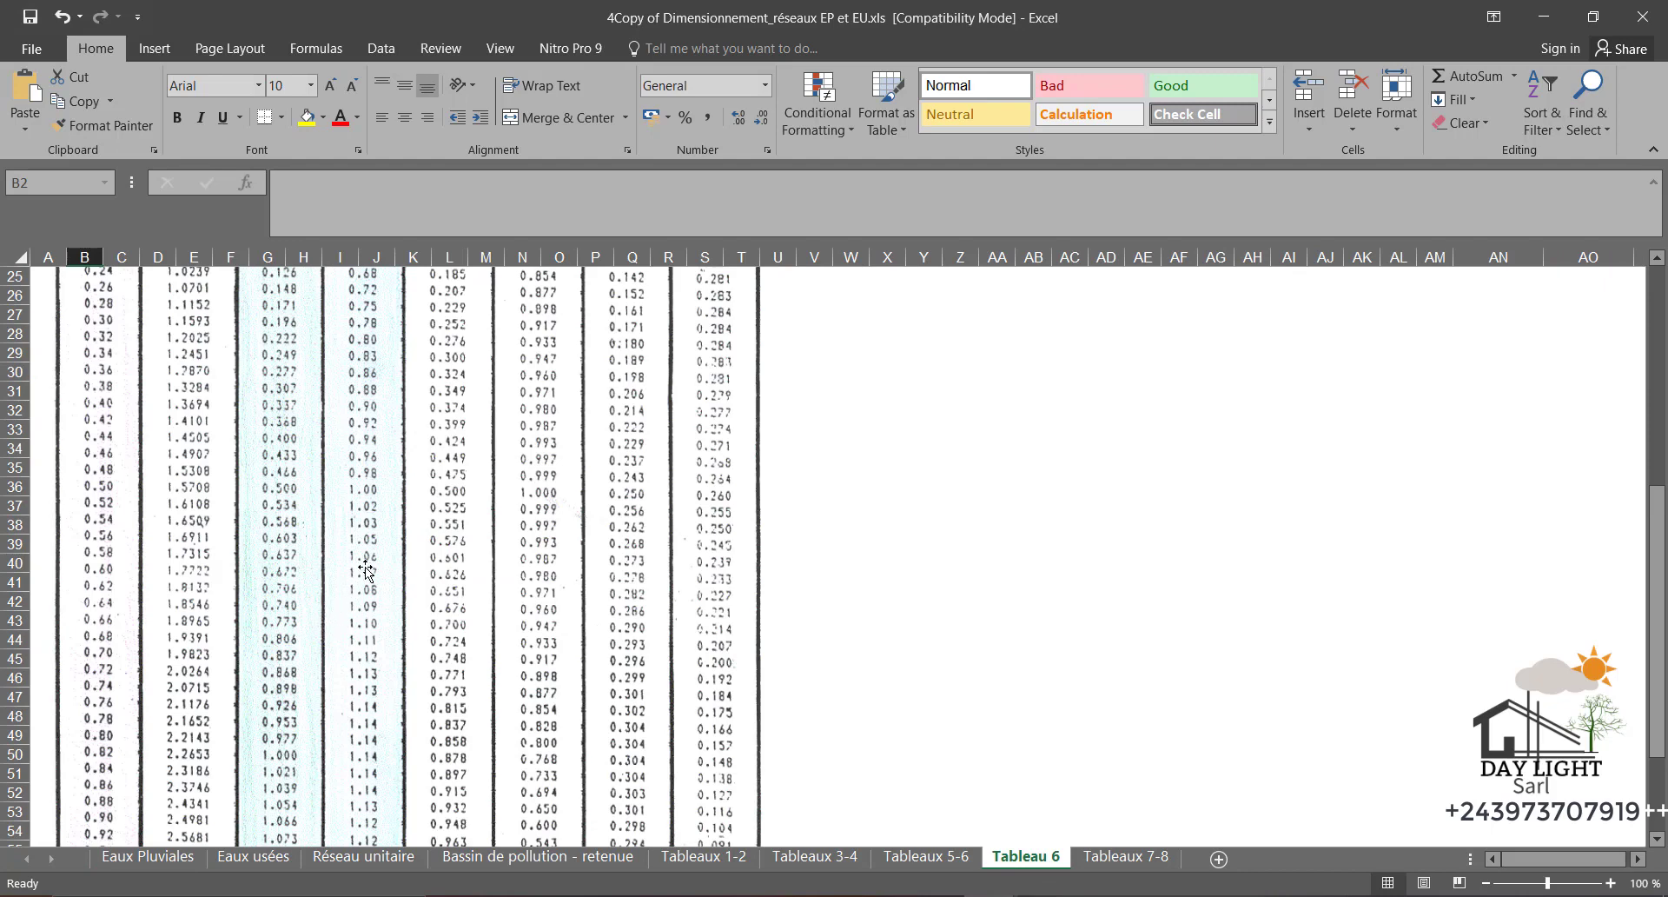
scroll(366, 571, up, 4)
scroll(357, 566, up, 1)
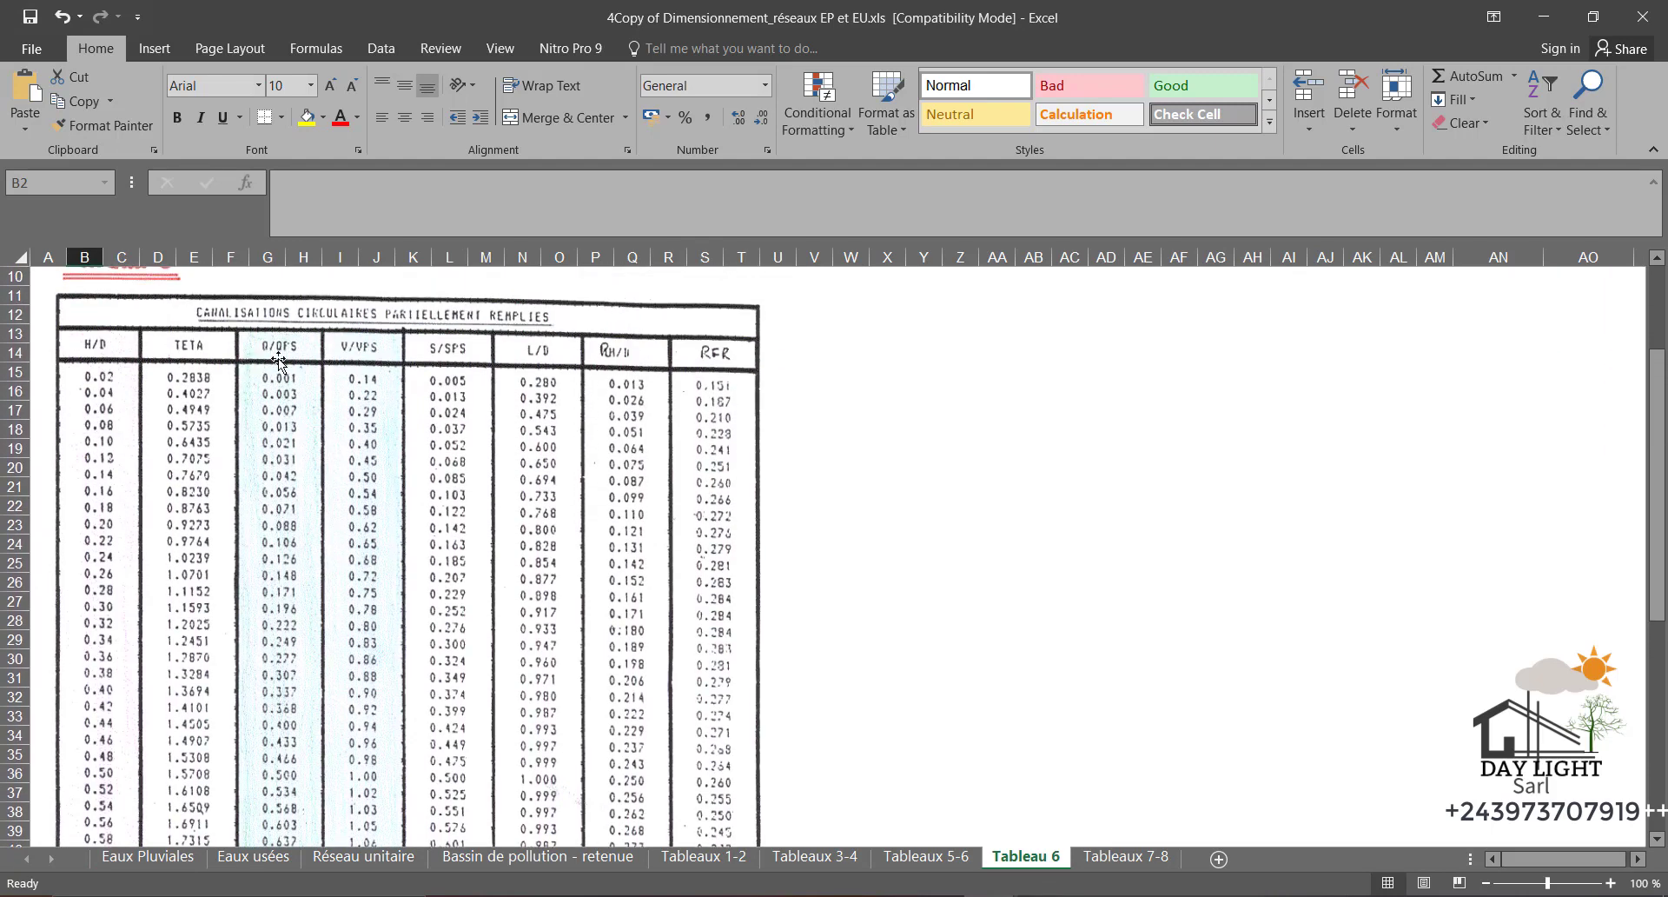
scroll(287, 372, down, 2)
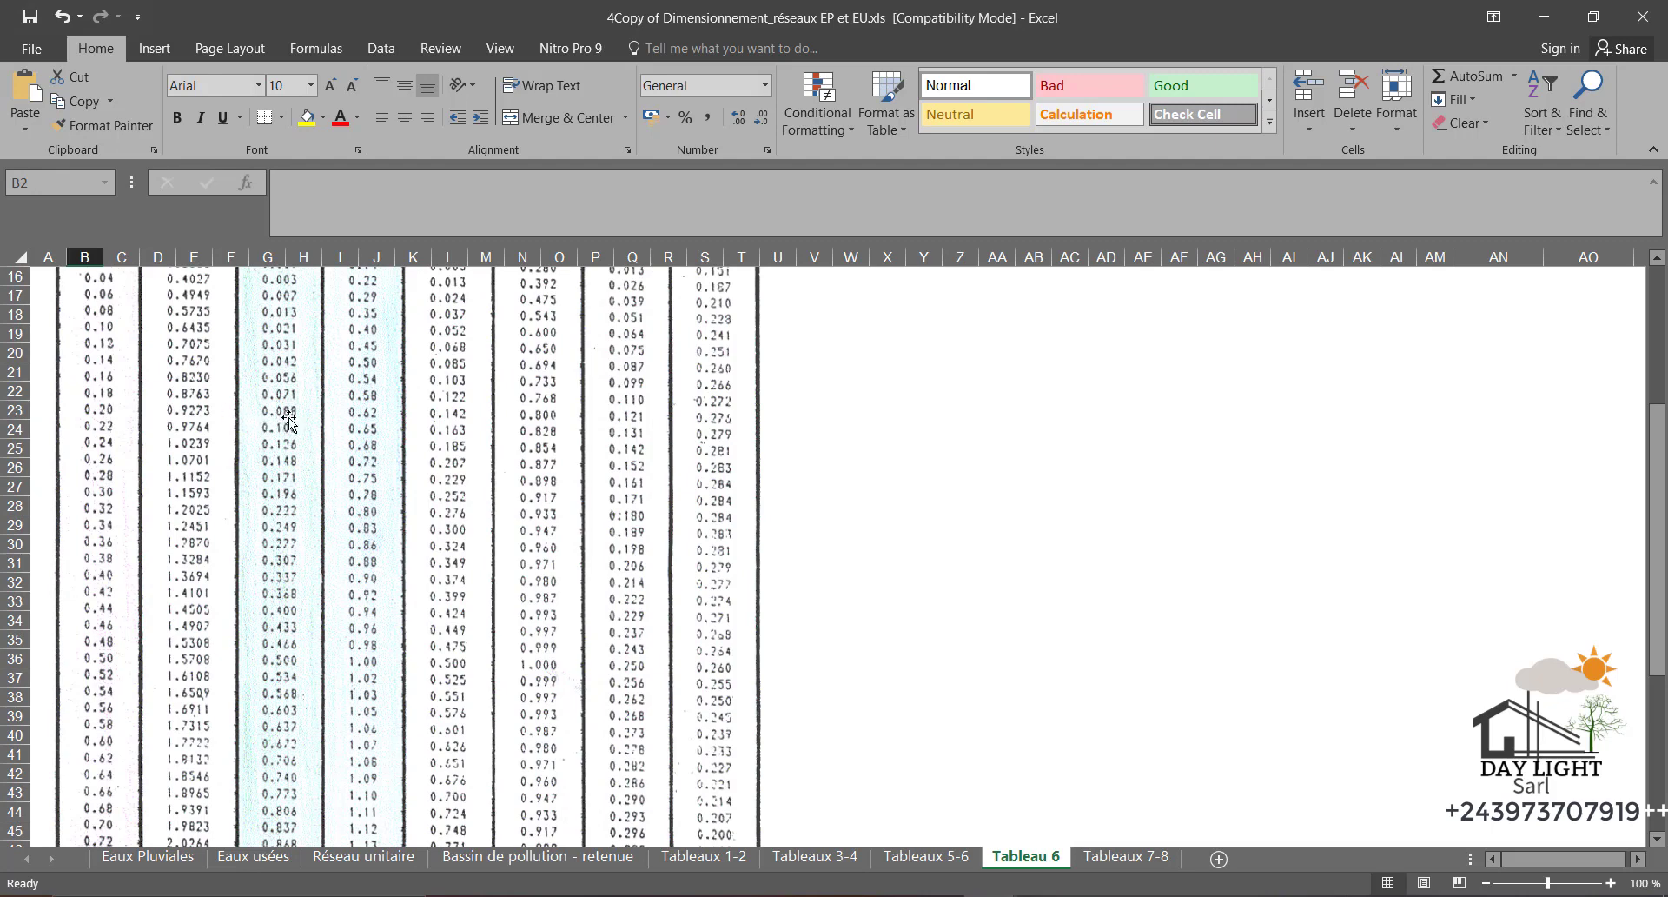
scroll(364, 382, up, 5)
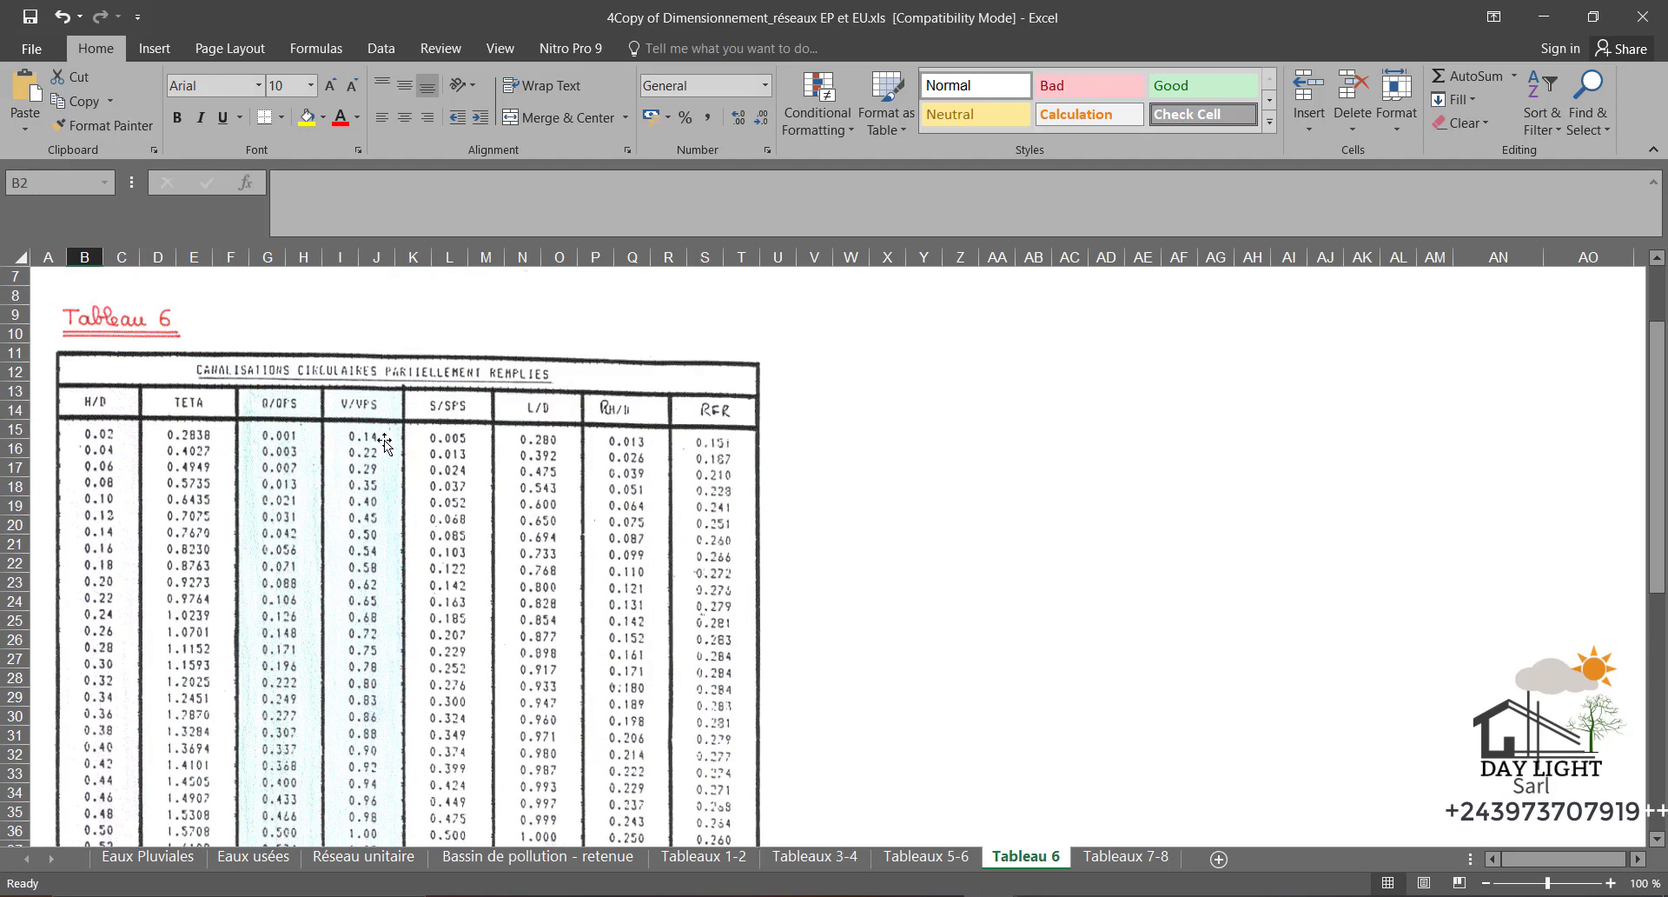
scroll(386, 443, down, 4)
click(126, 856)
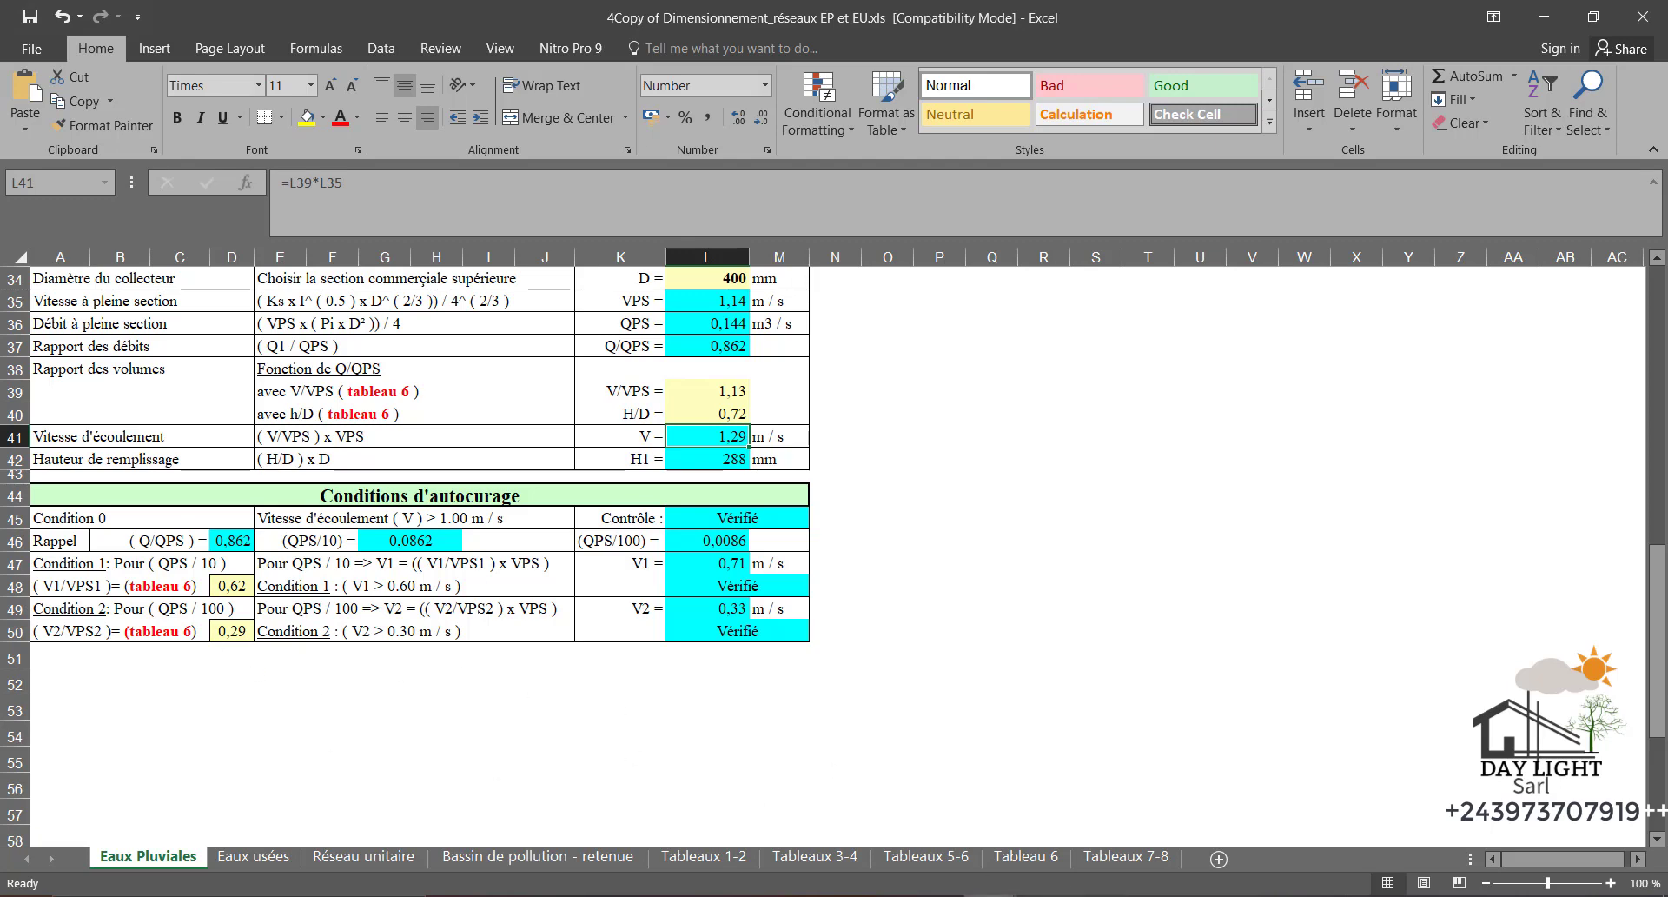
Look up the V2/VPS2 ratio for QPS/100 in Tableau 6 and go back to the Conditions d'autocurage
scroll(372, 569, up, 2)
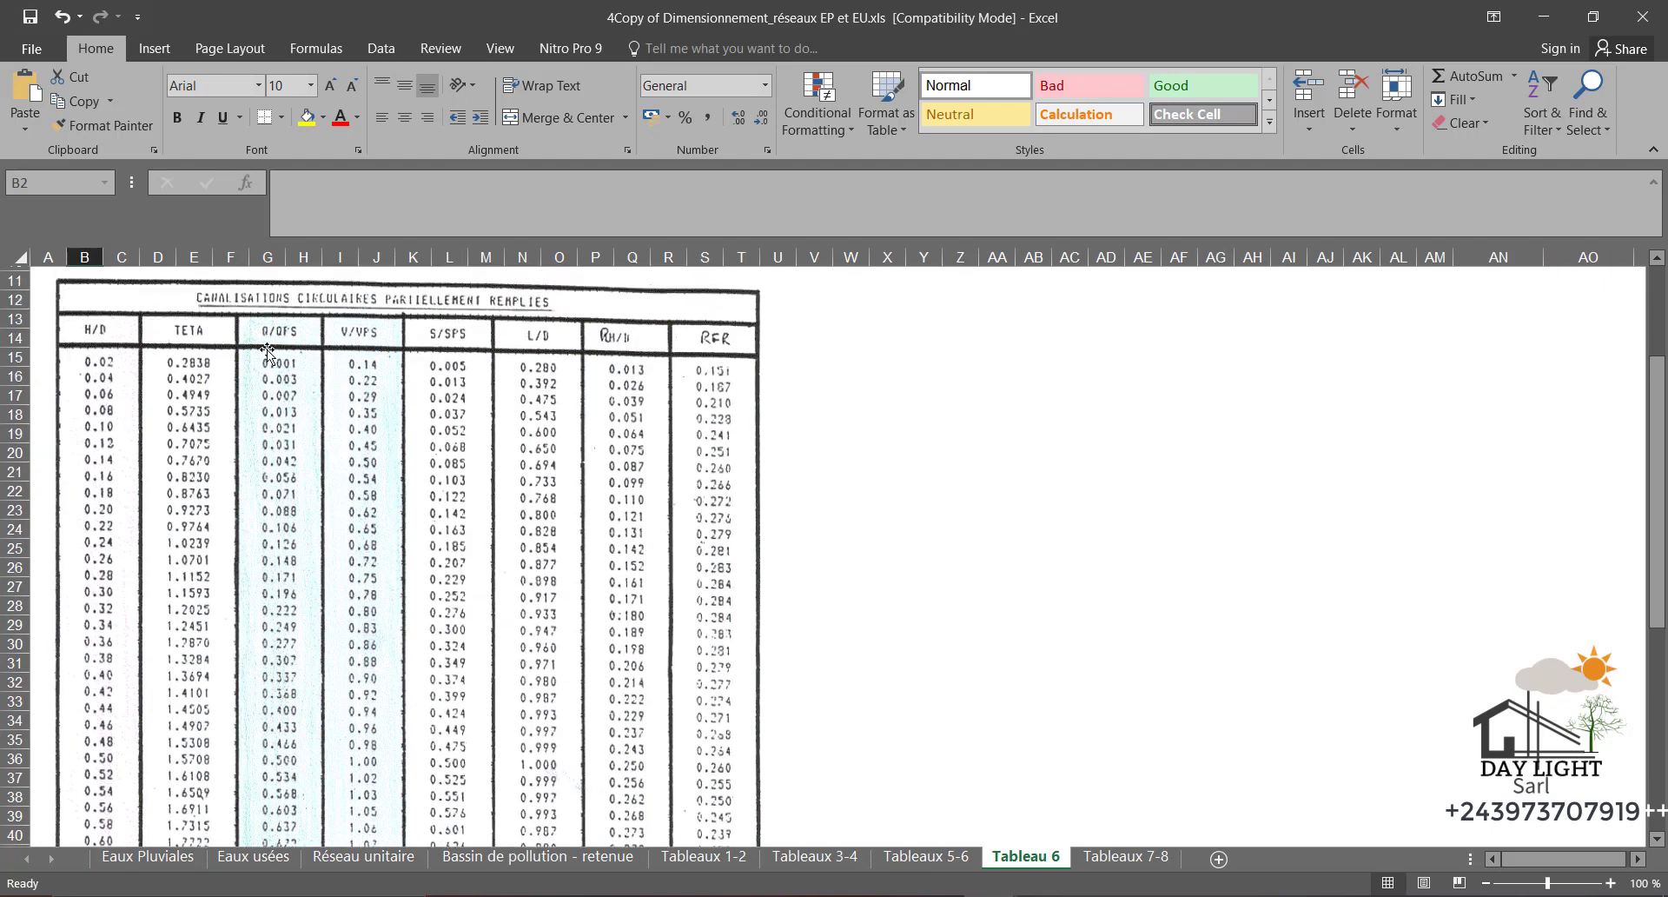
scroll(287, 521, down, 1)
scroll(288, 521, up, 1)
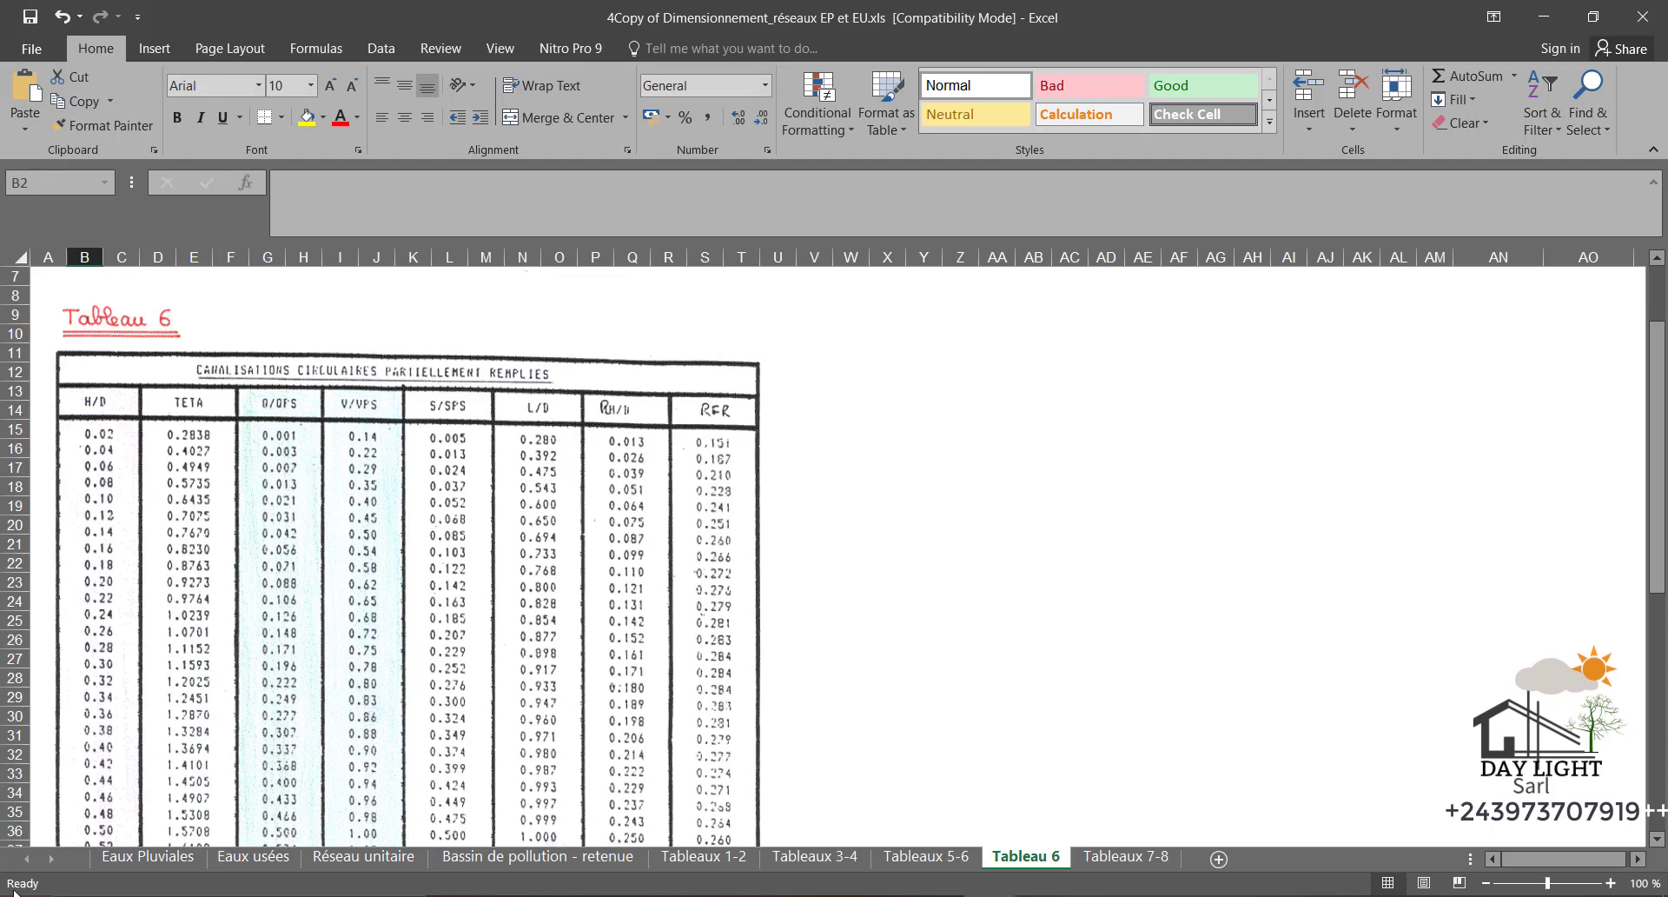
click(149, 859)
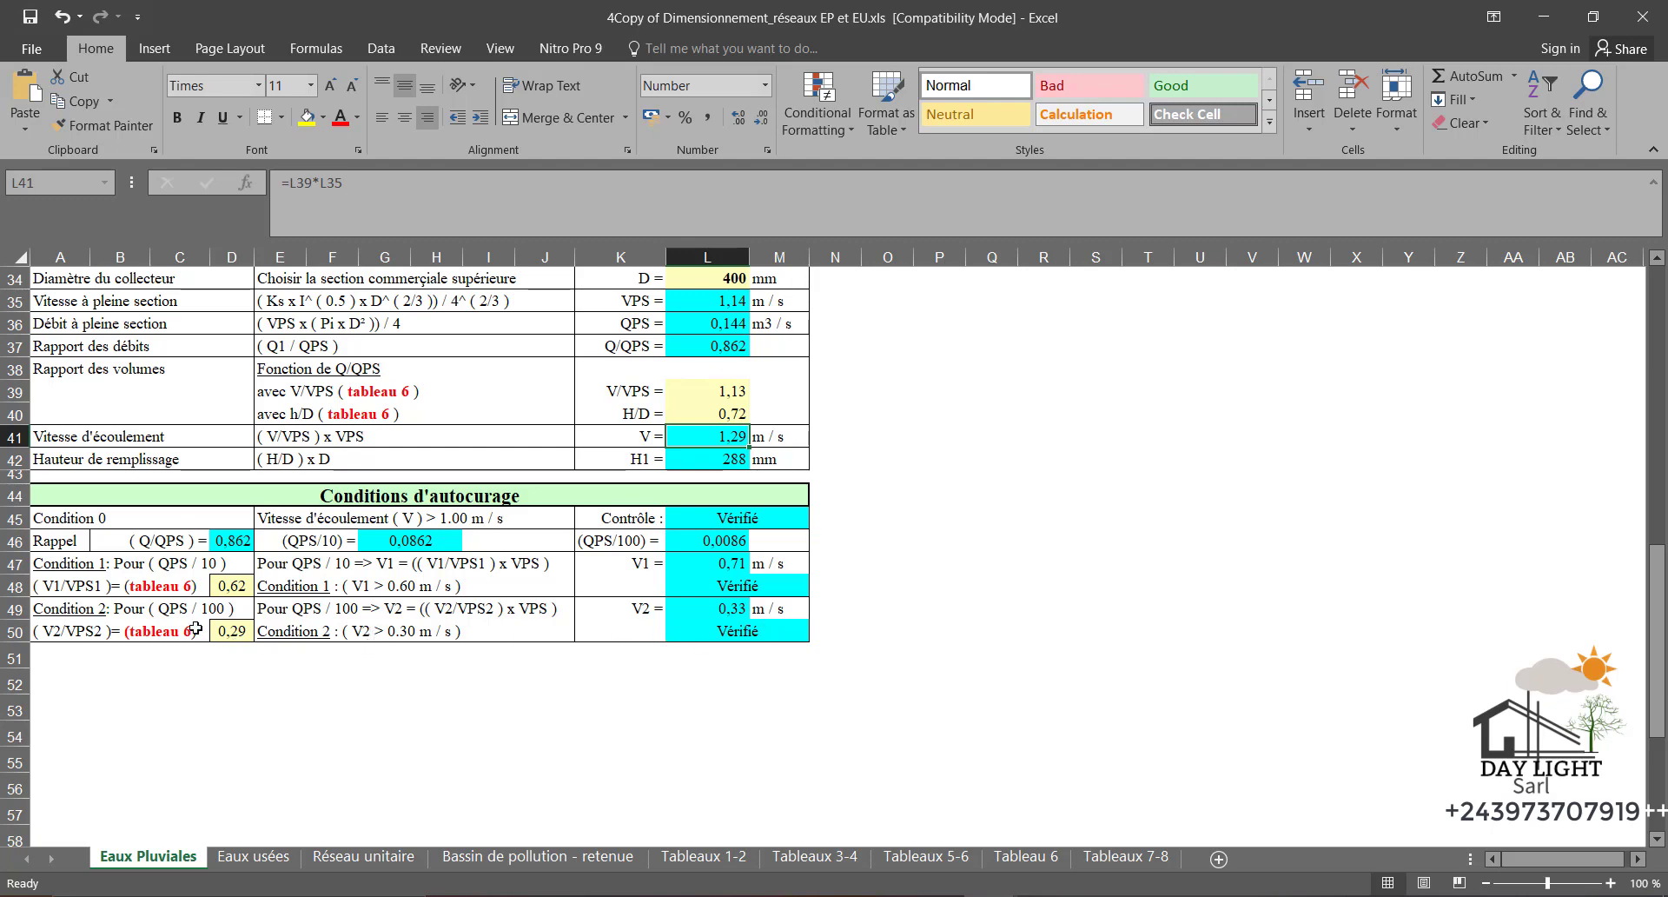
Inspect the V2 velocity formula in L49 without editing it, and review the Eaux Pluviales data and results once more
click(711, 613)
key(F2)
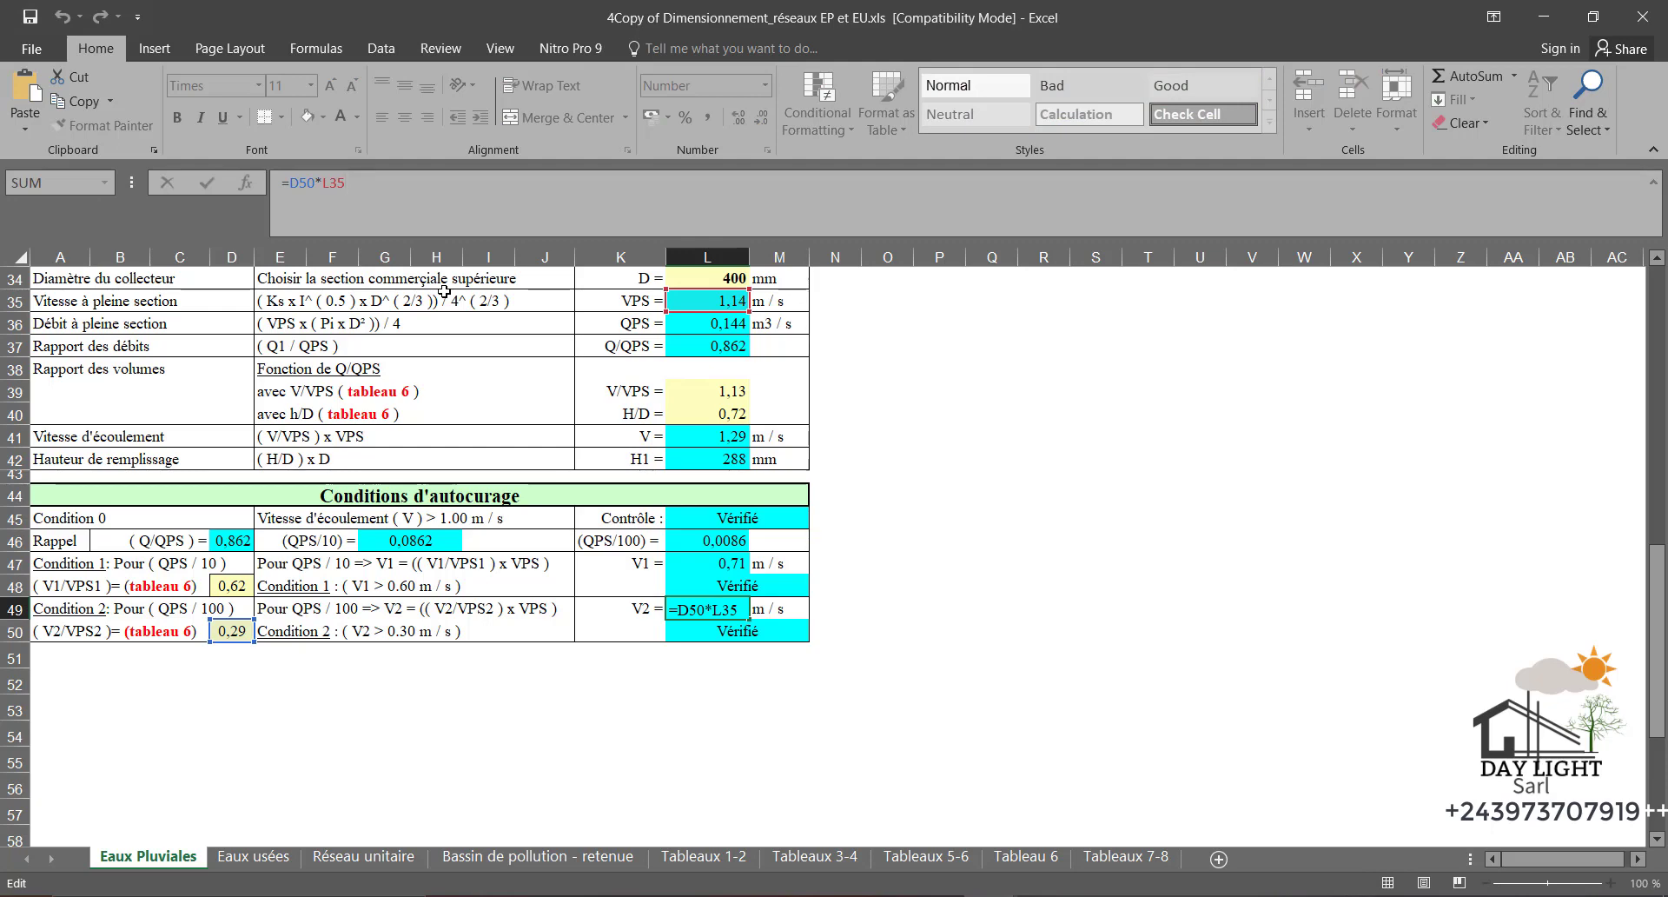
click(619, 730)
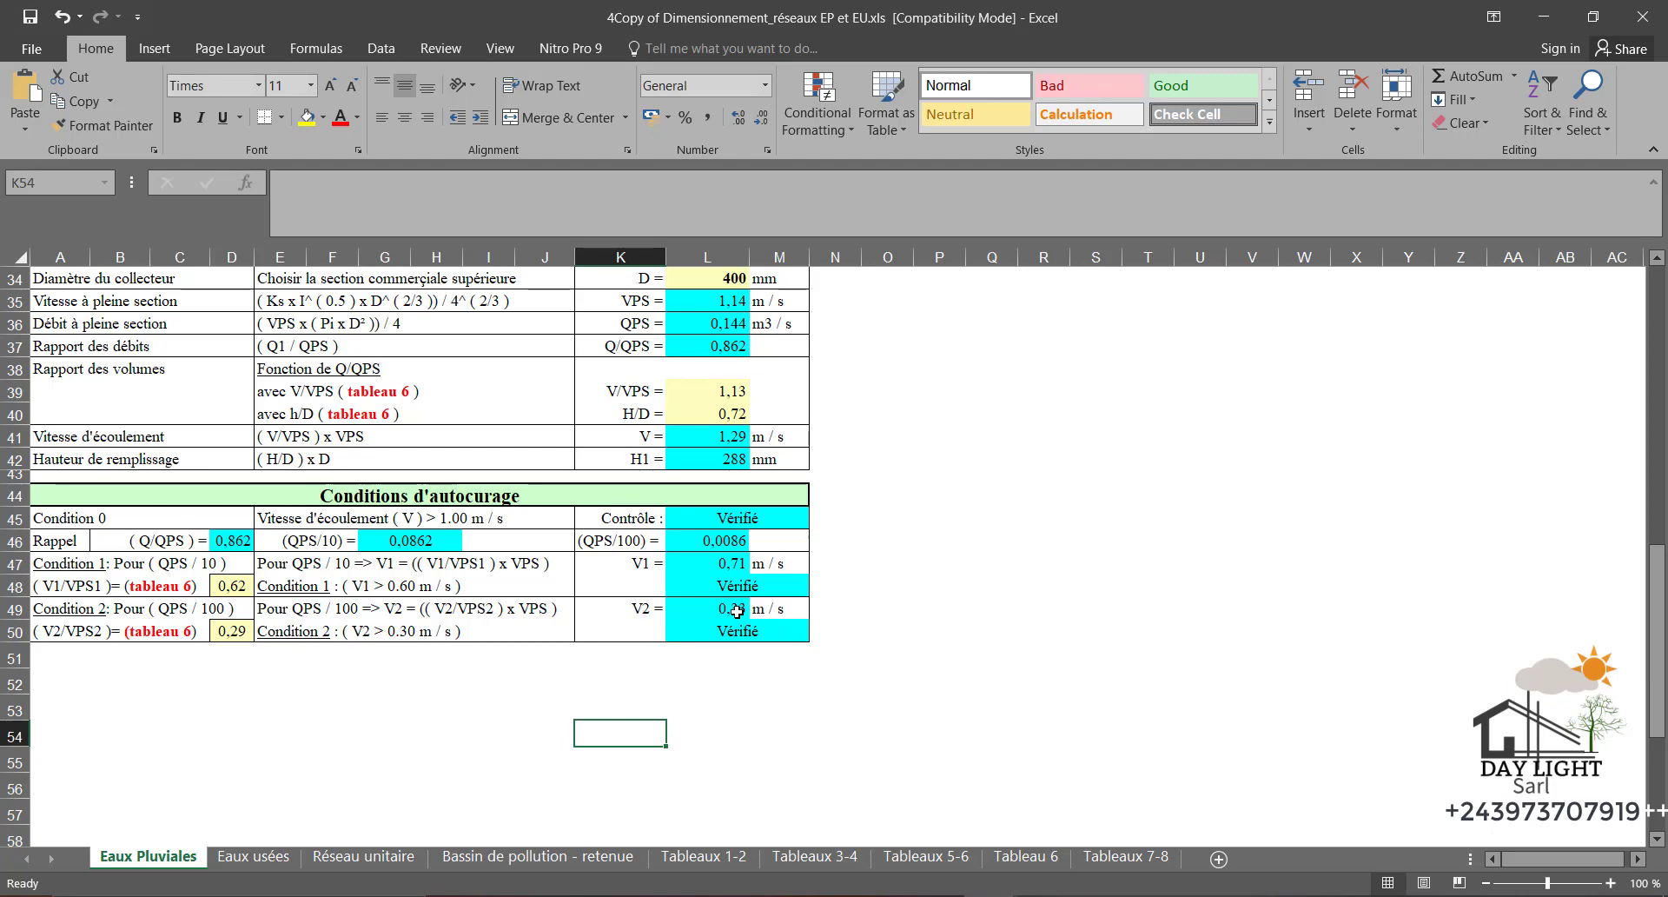
scroll(799, 504, up, 9)
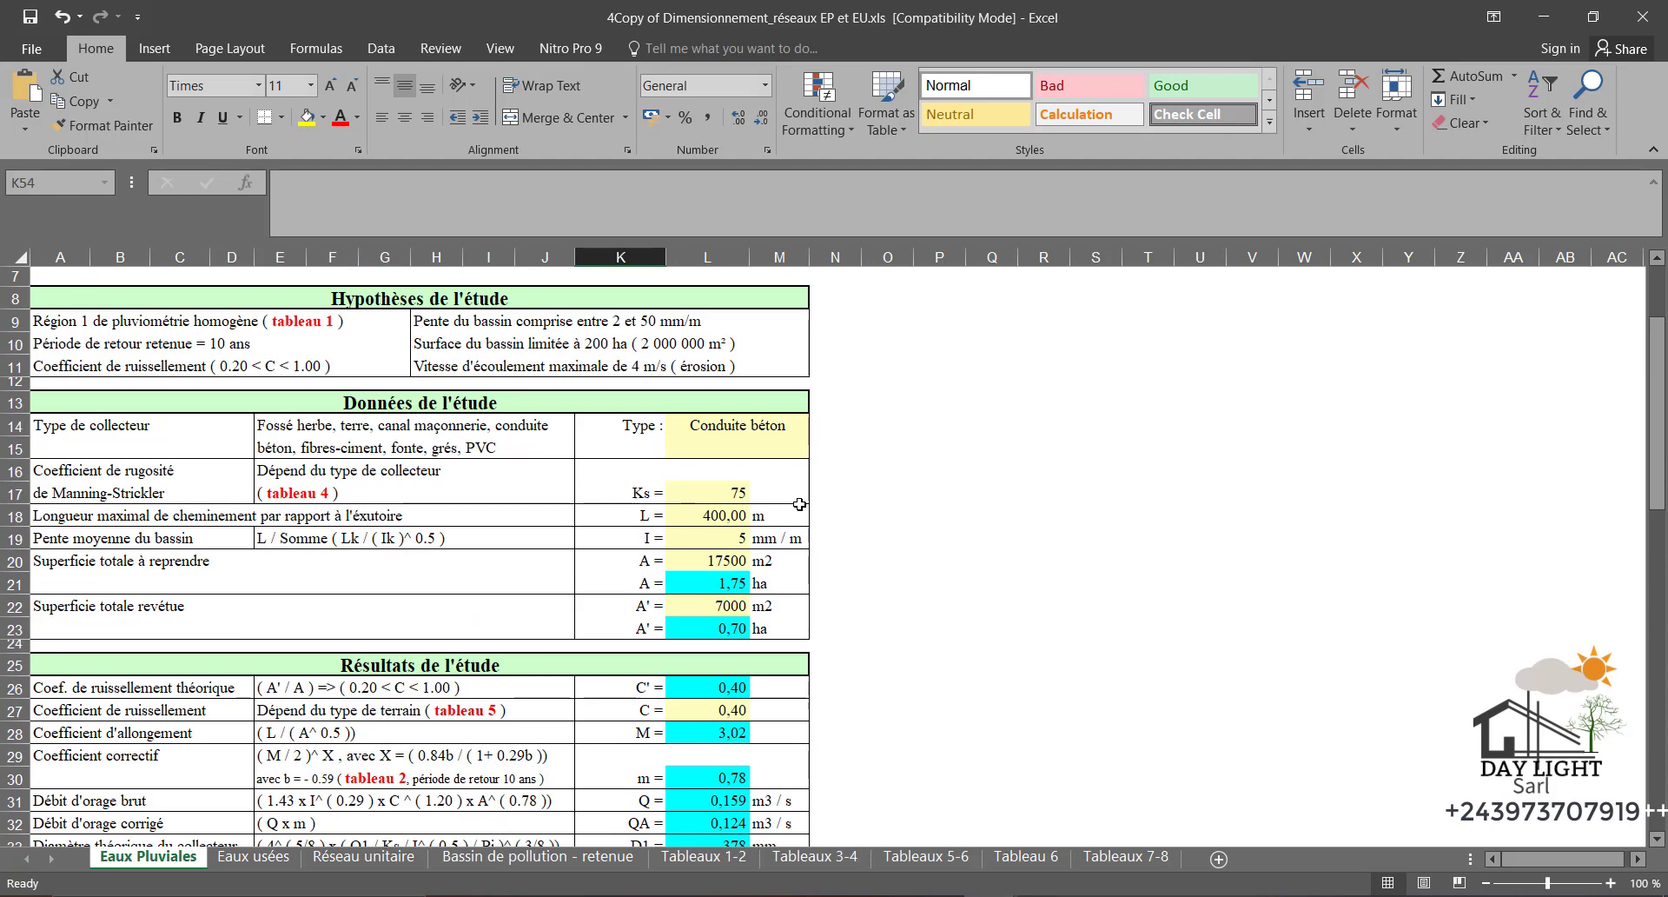
scroll(800, 503, down, 7)
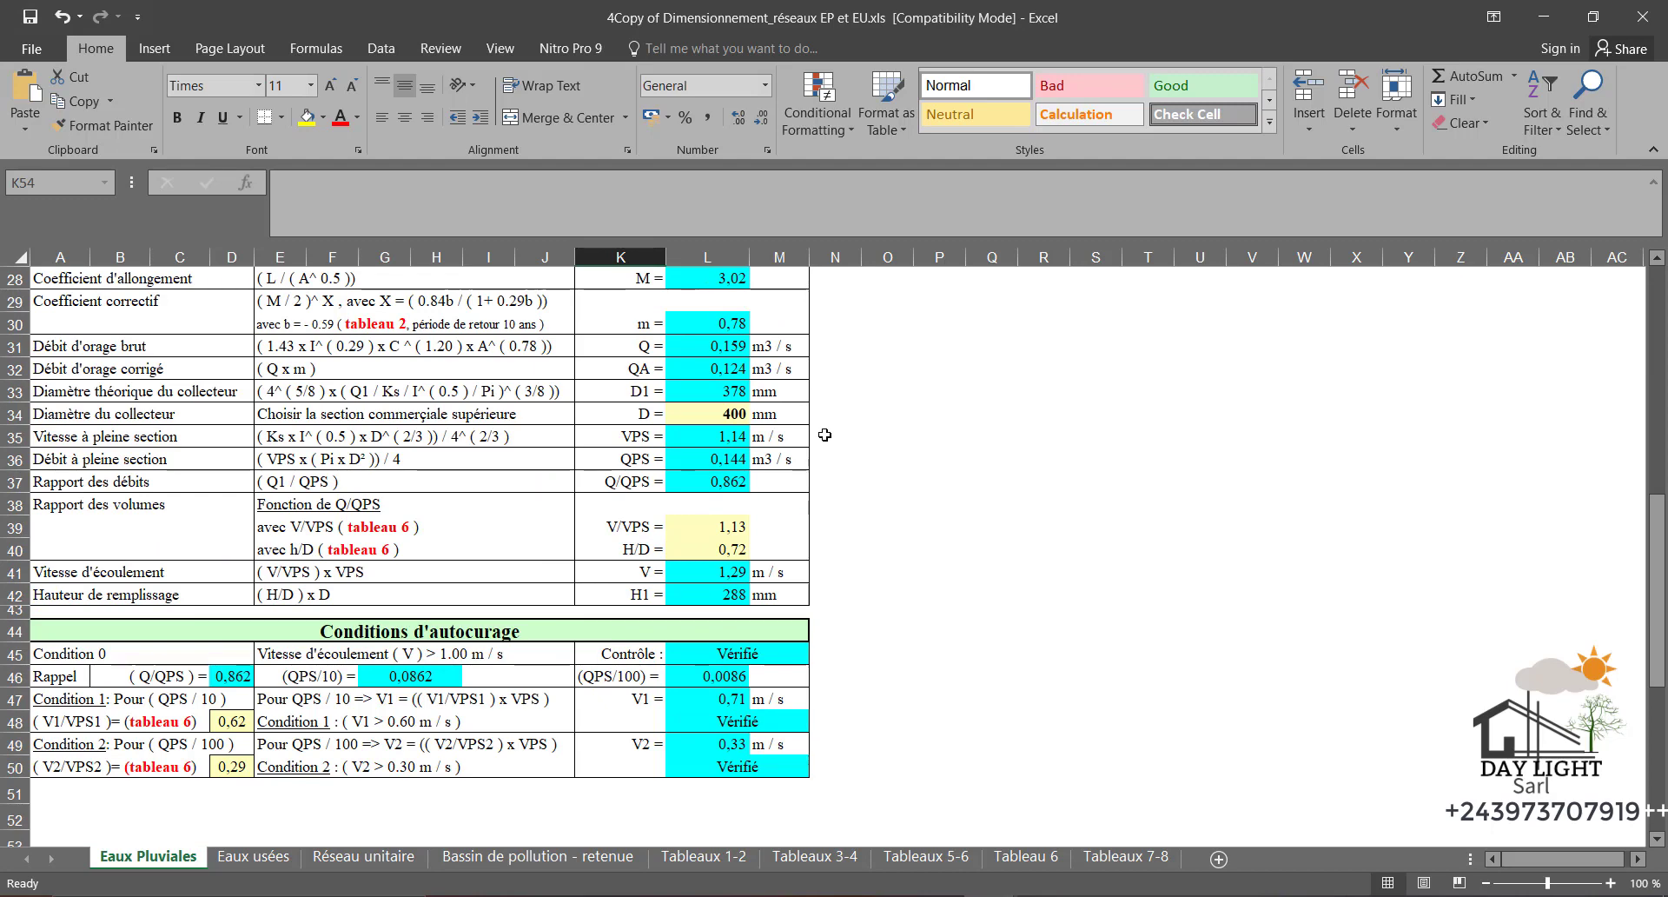
Open the Eaux usées sheet and examine its collector type and Manning-Strickler roughness coefficient inputs
key(ctrl+Page_Down)
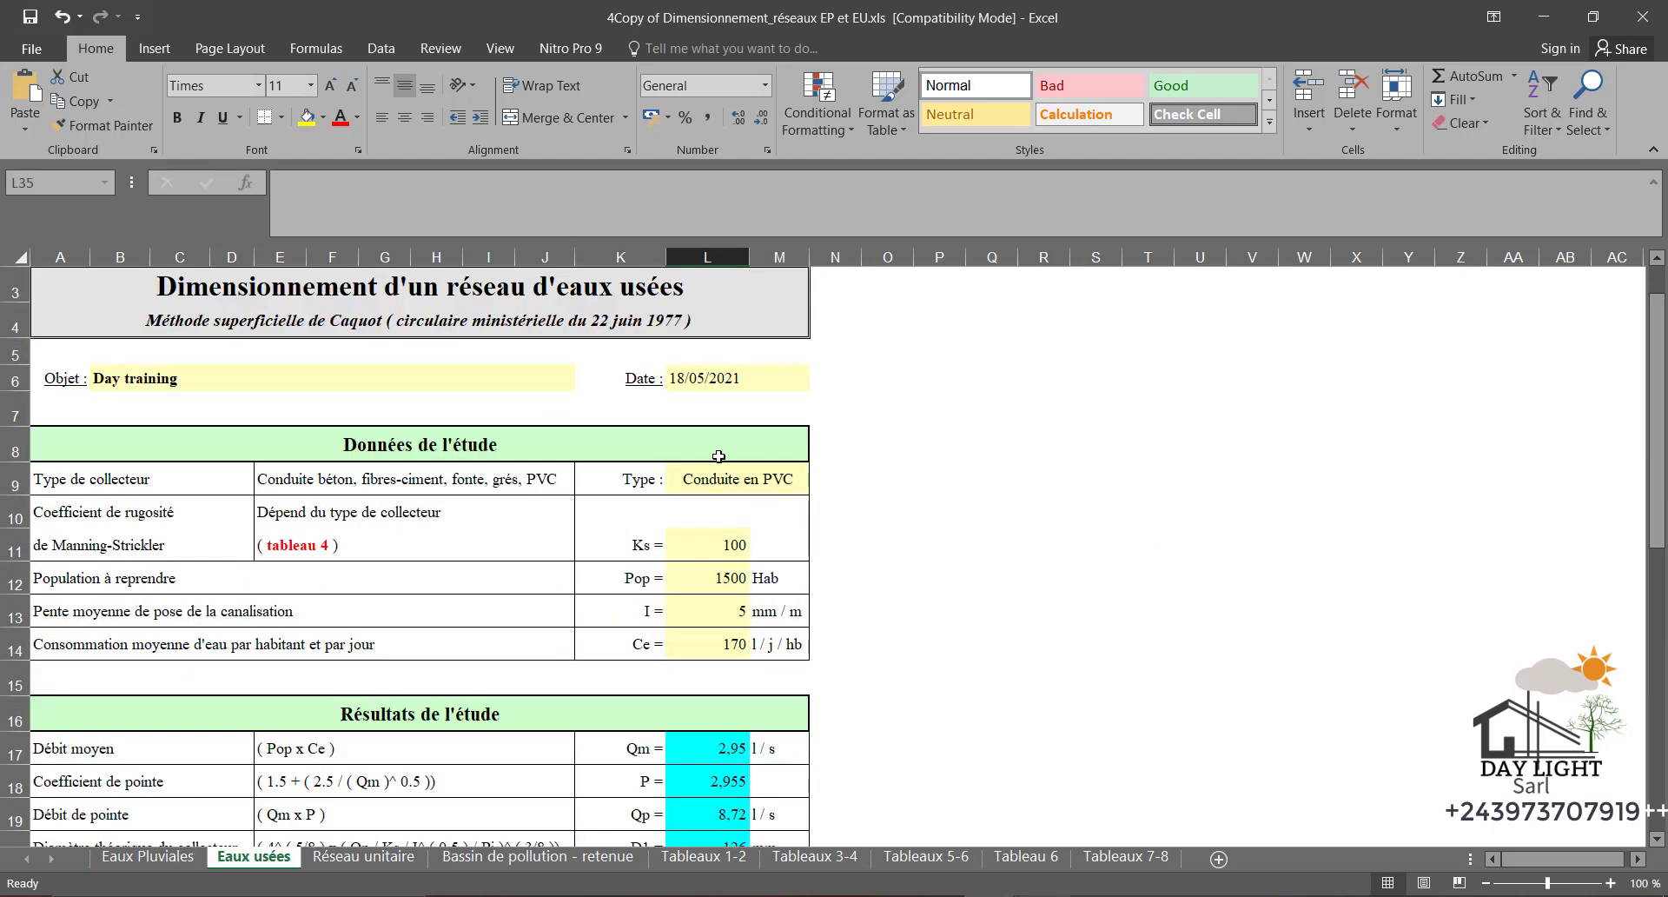
click(135, 482)
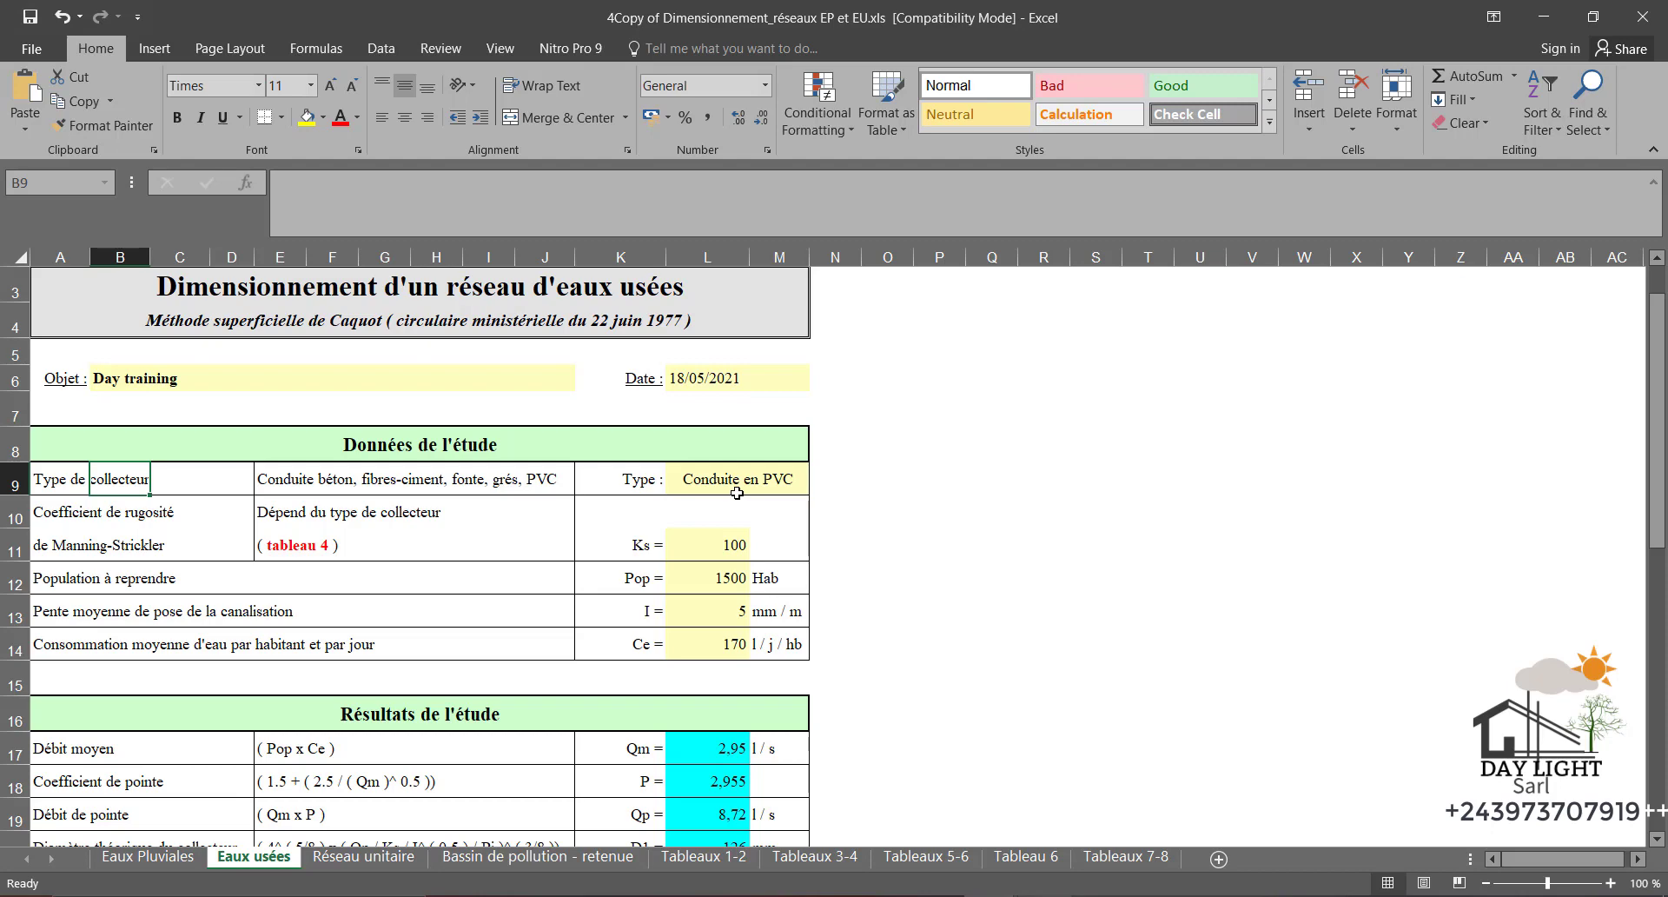
click(146, 553)
click(133, 512)
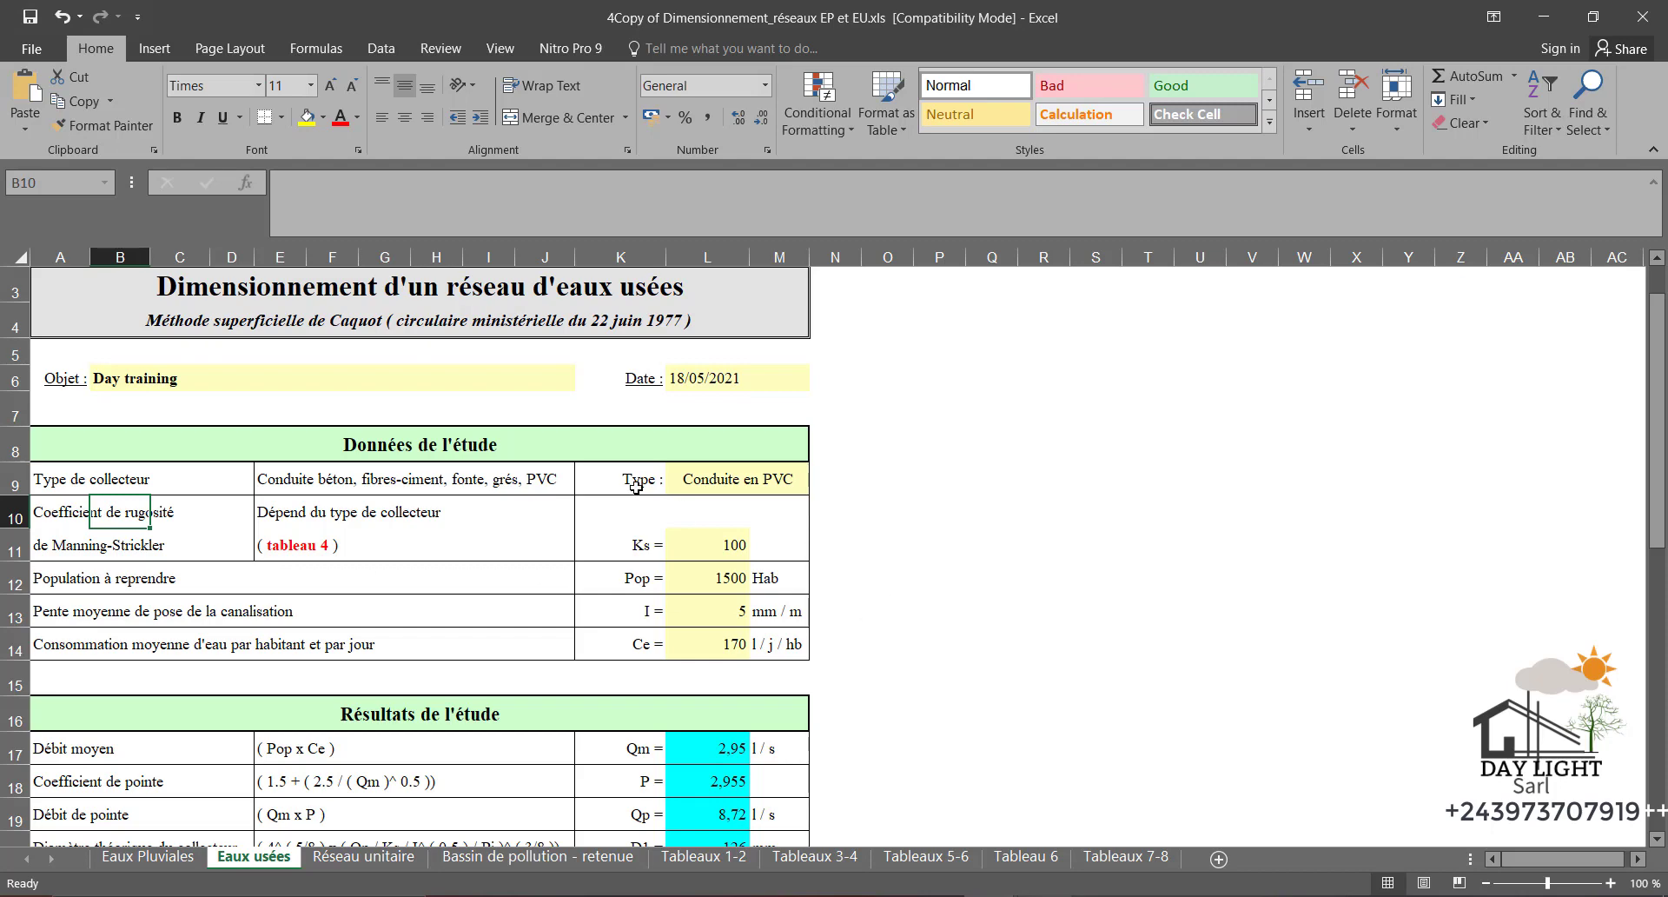
Look up the Manning-Strickler coefficient for a PVC pipe in Tableau 4 and return to Eaux usées
click(815, 856)
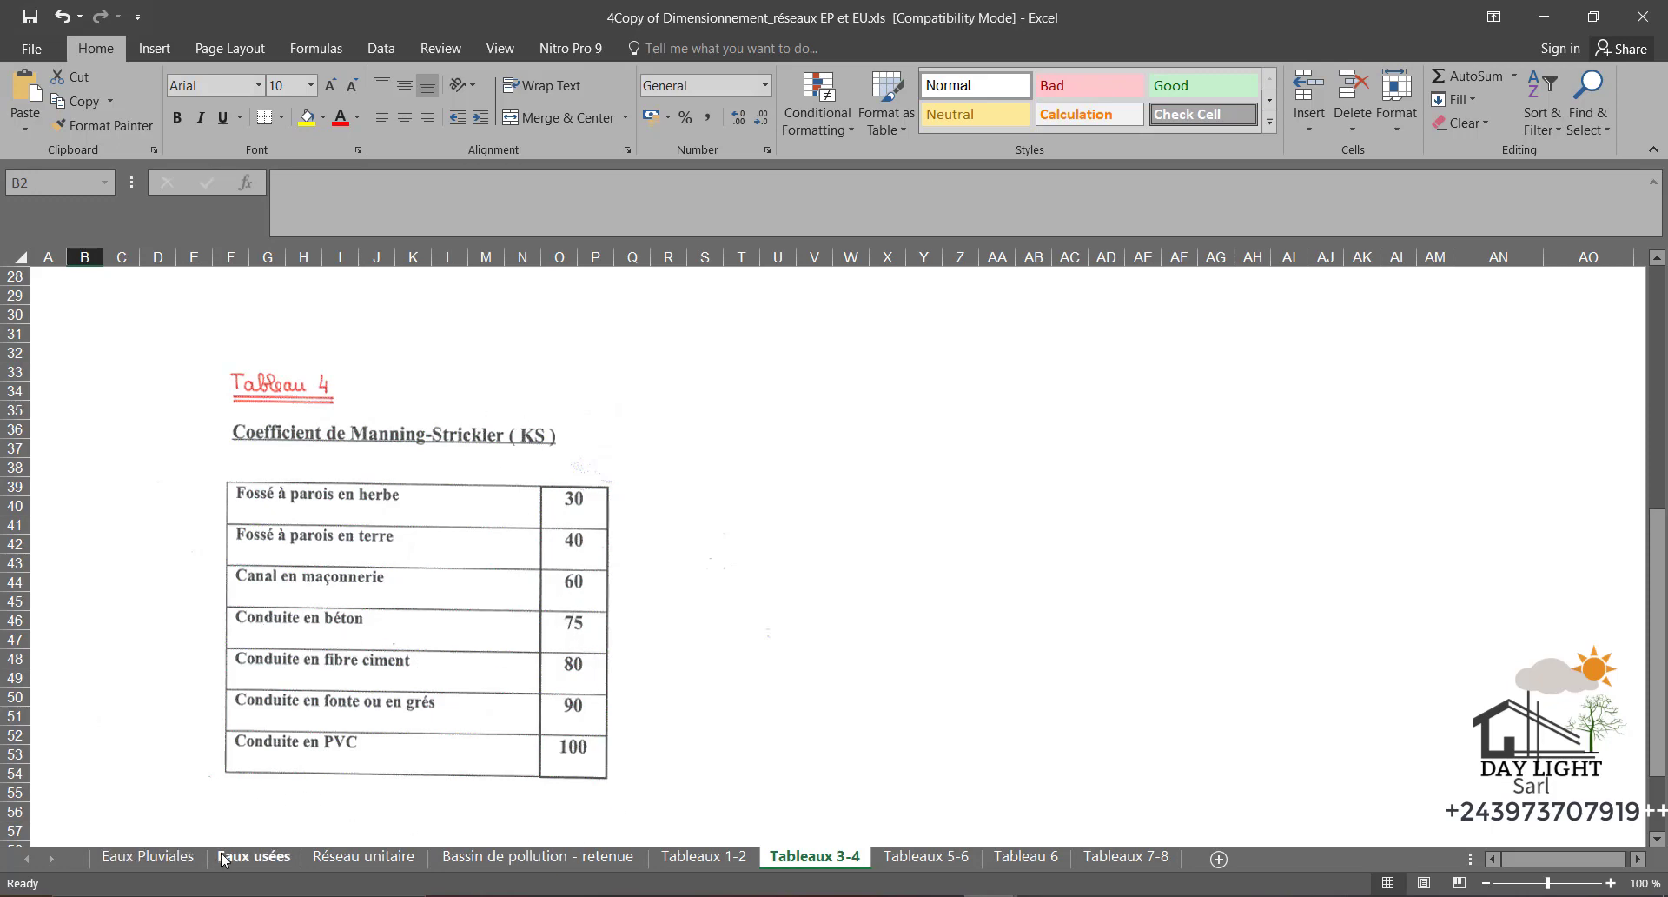
click(252, 857)
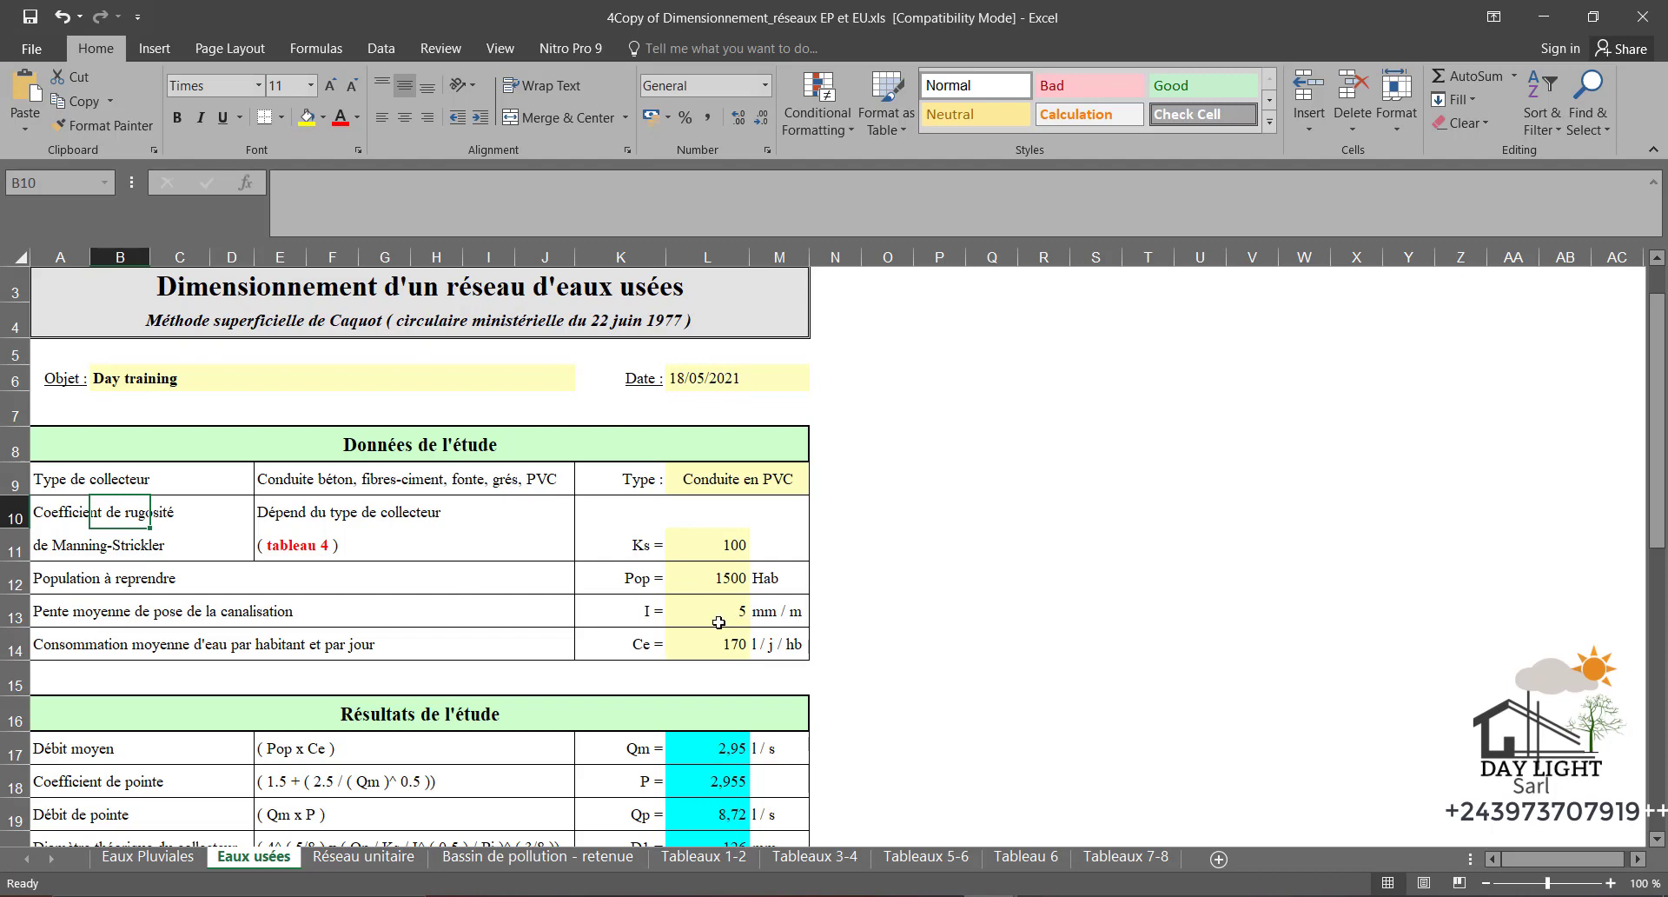
Set the population to 2000 Hab and the average daily water consumption per inhabitant to 100 l/j/hb
click(727, 579)
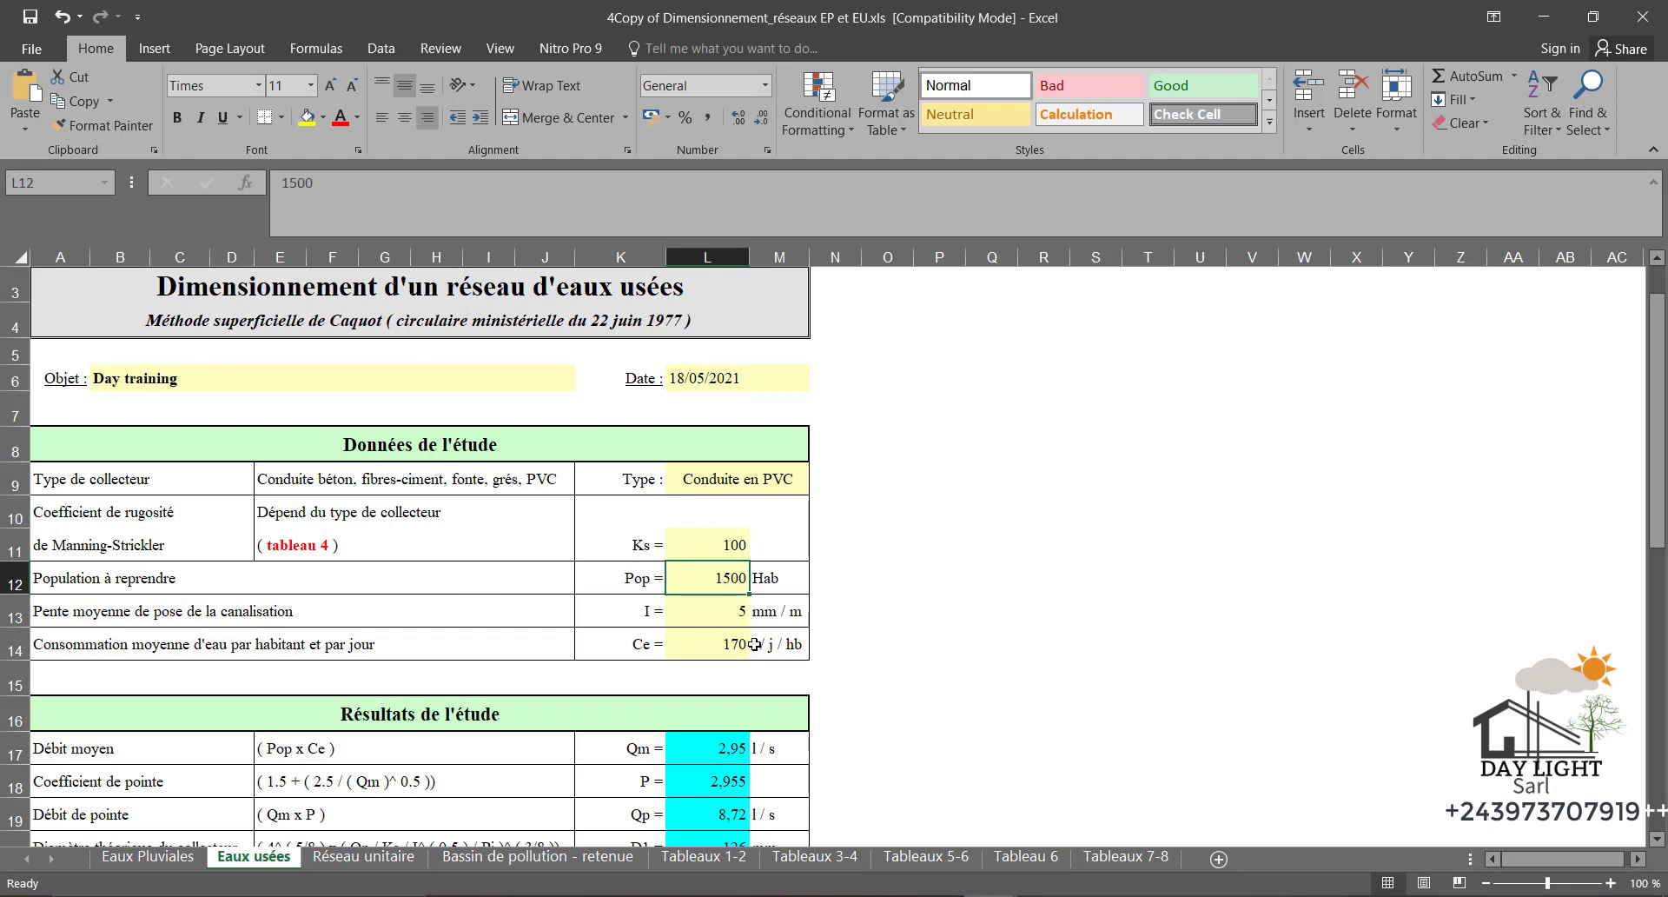
text(2000)
key(Return)
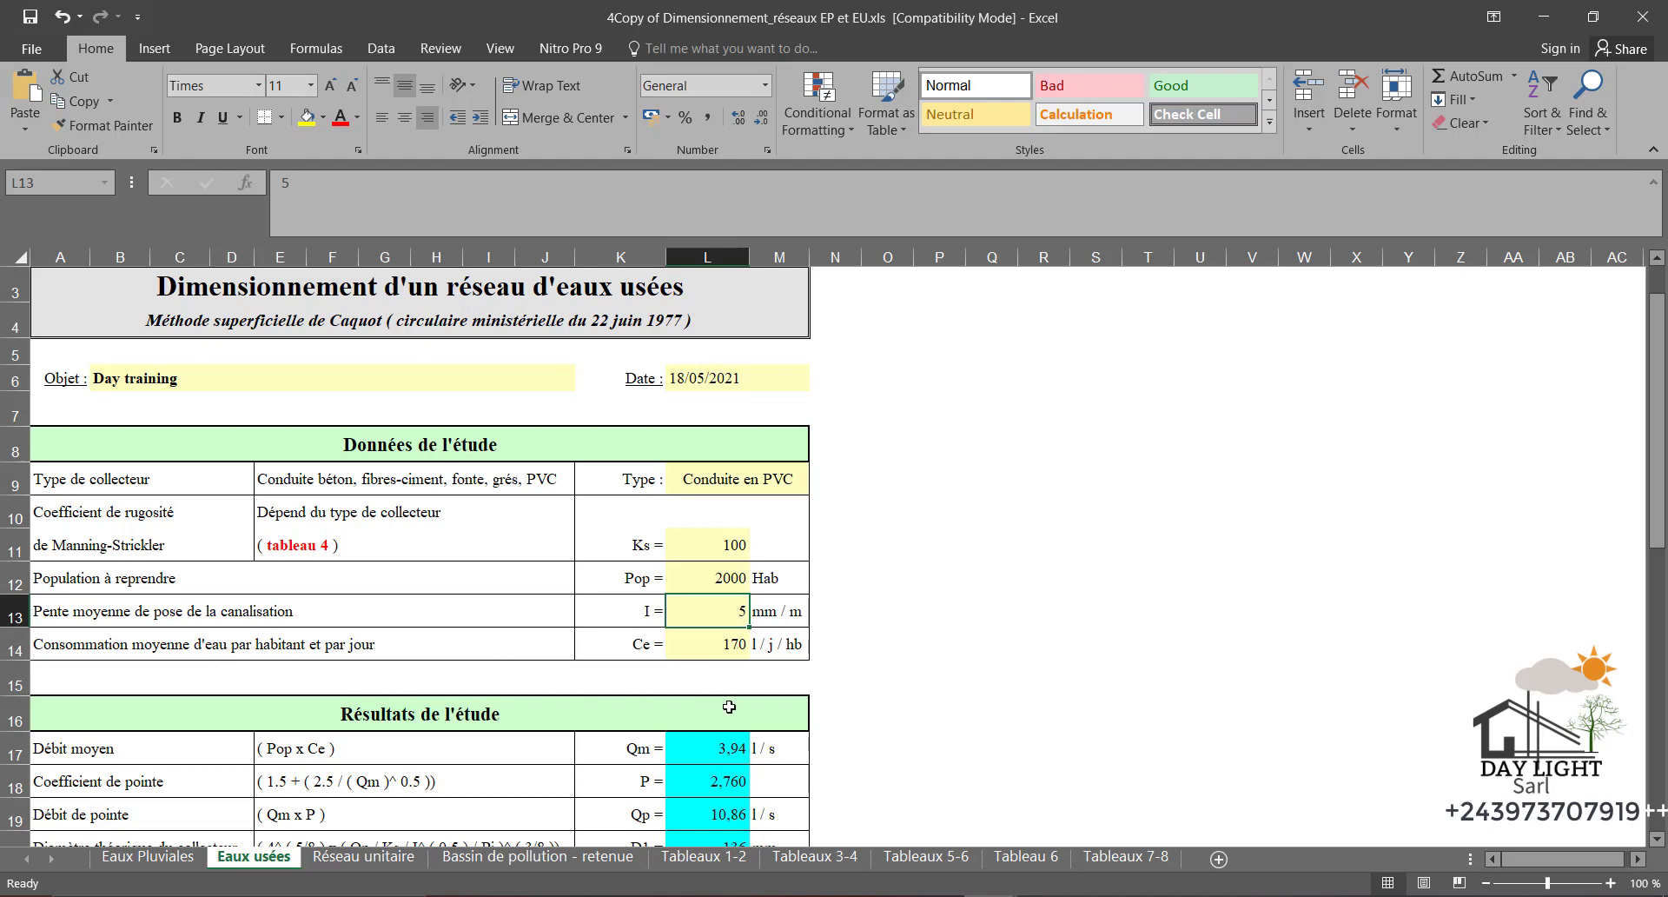
click(707, 650)
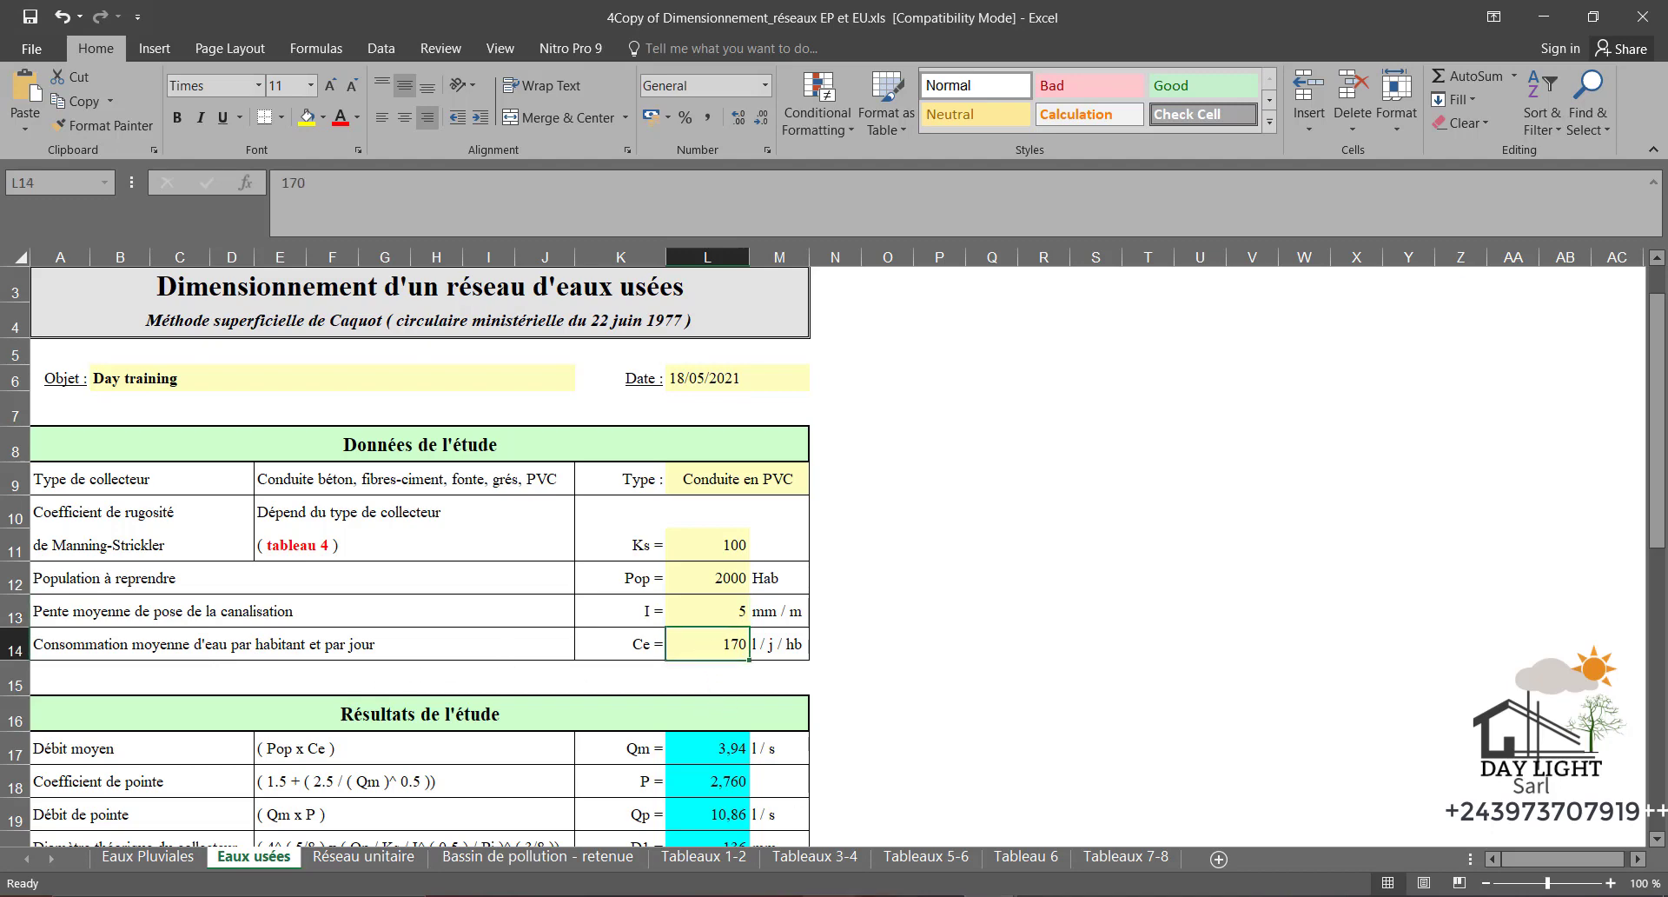
text(1)
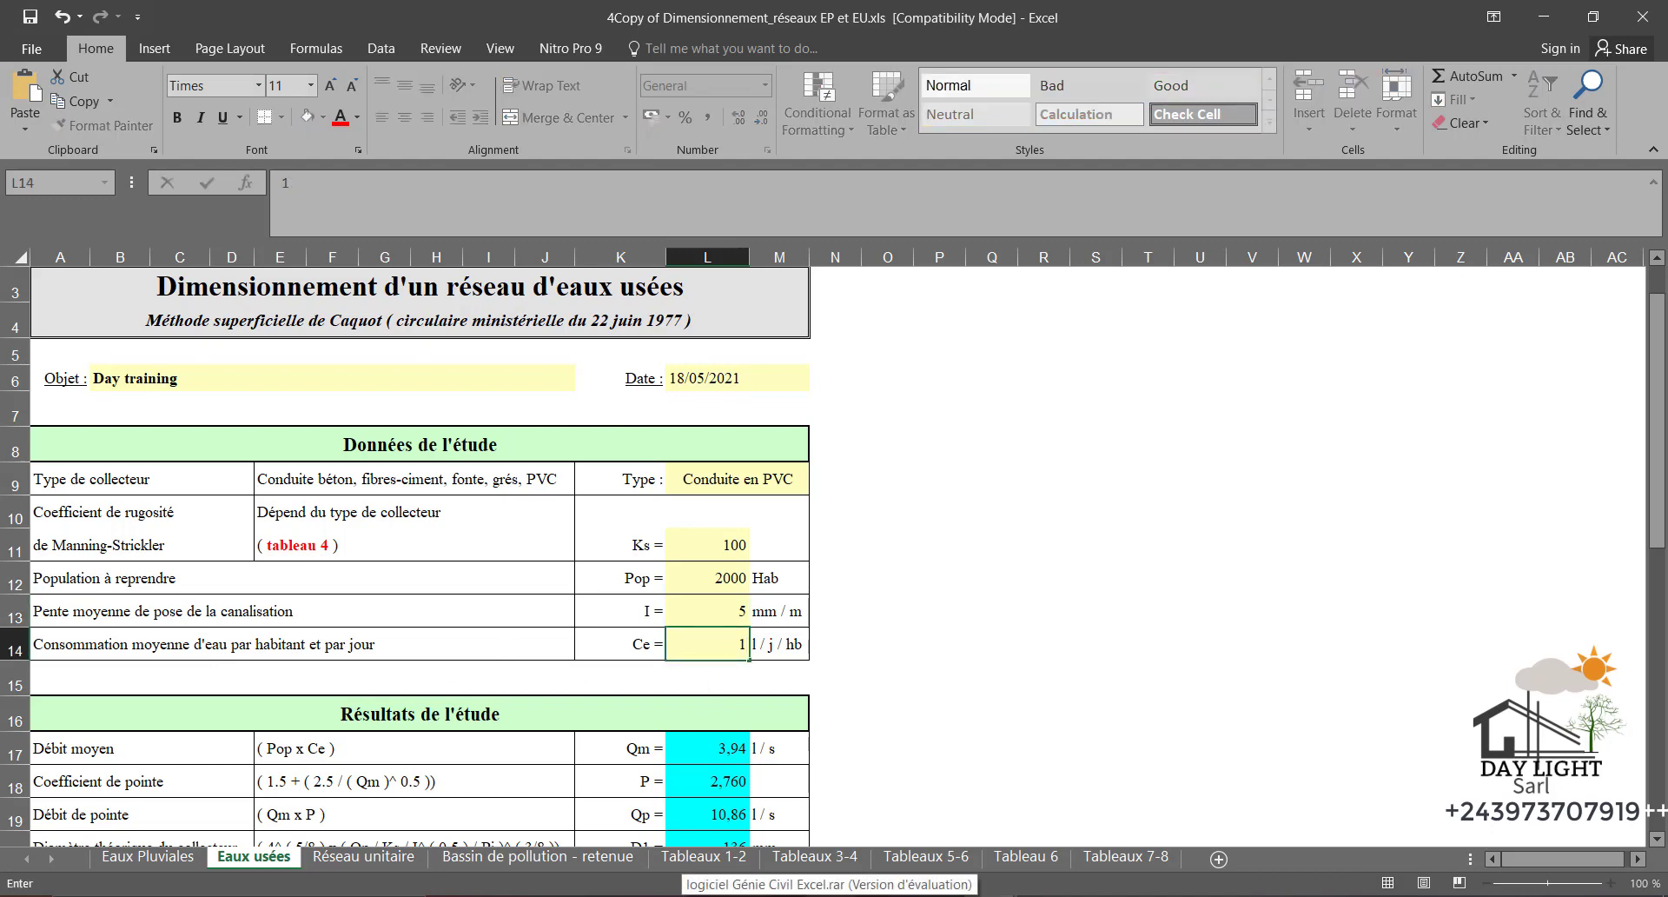
text(00)
key(Return)
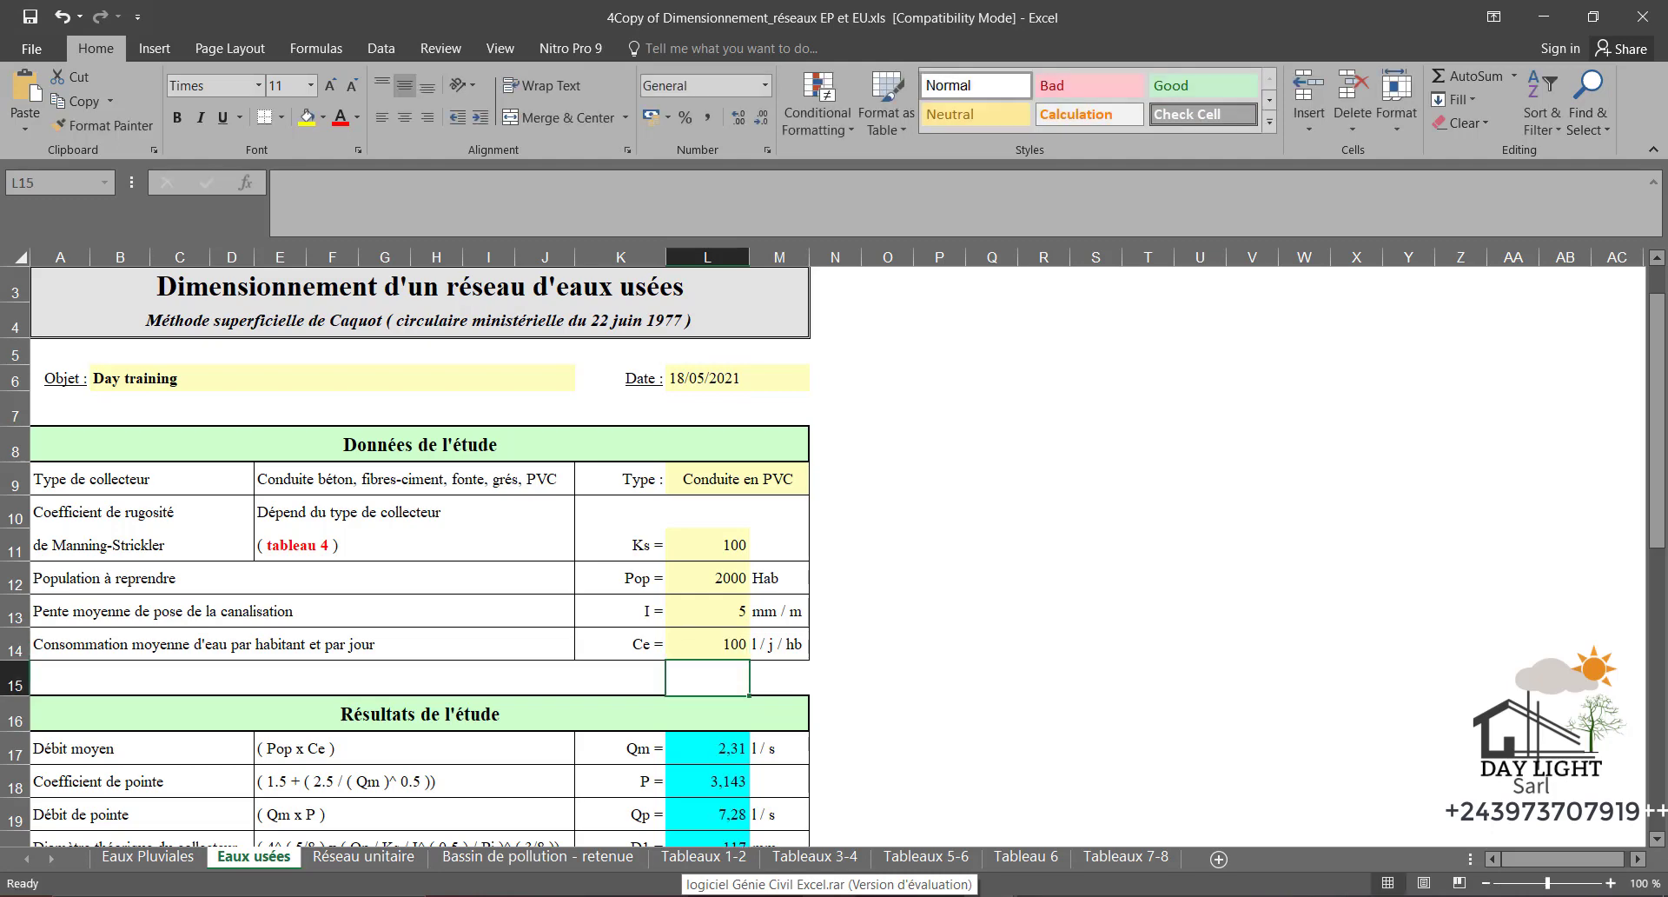
Examine the wastewater study's input data and its flow, peak coefficient and diameter results in Résultats de l'étude
scroll(651, 626, down, 3)
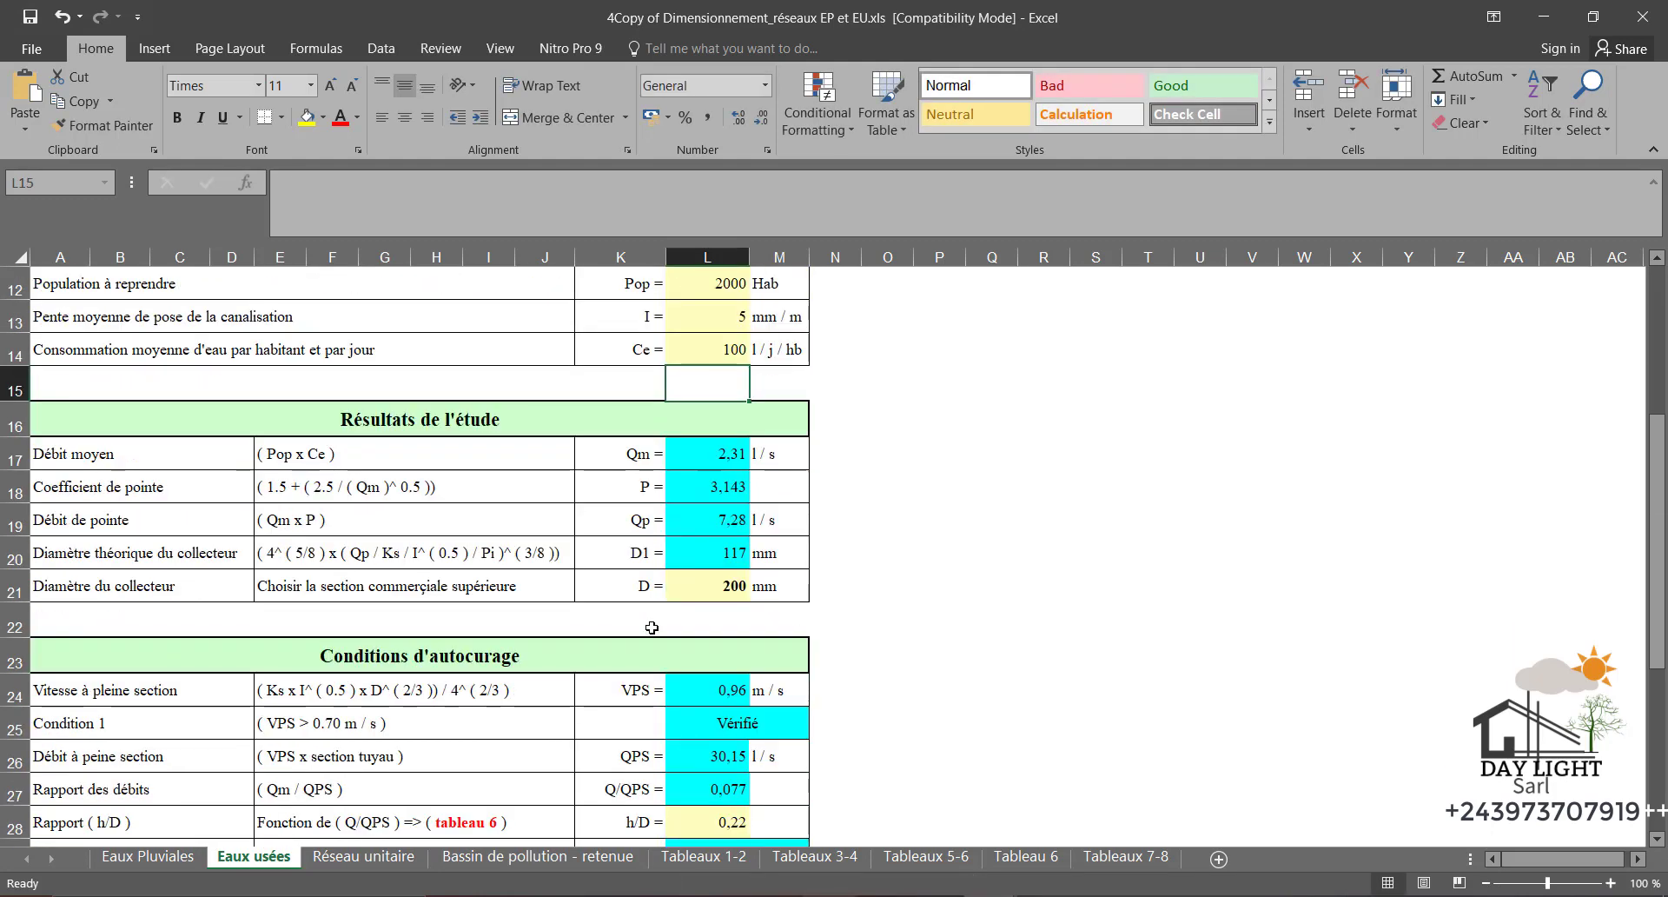
scroll(651, 626, up, 1)
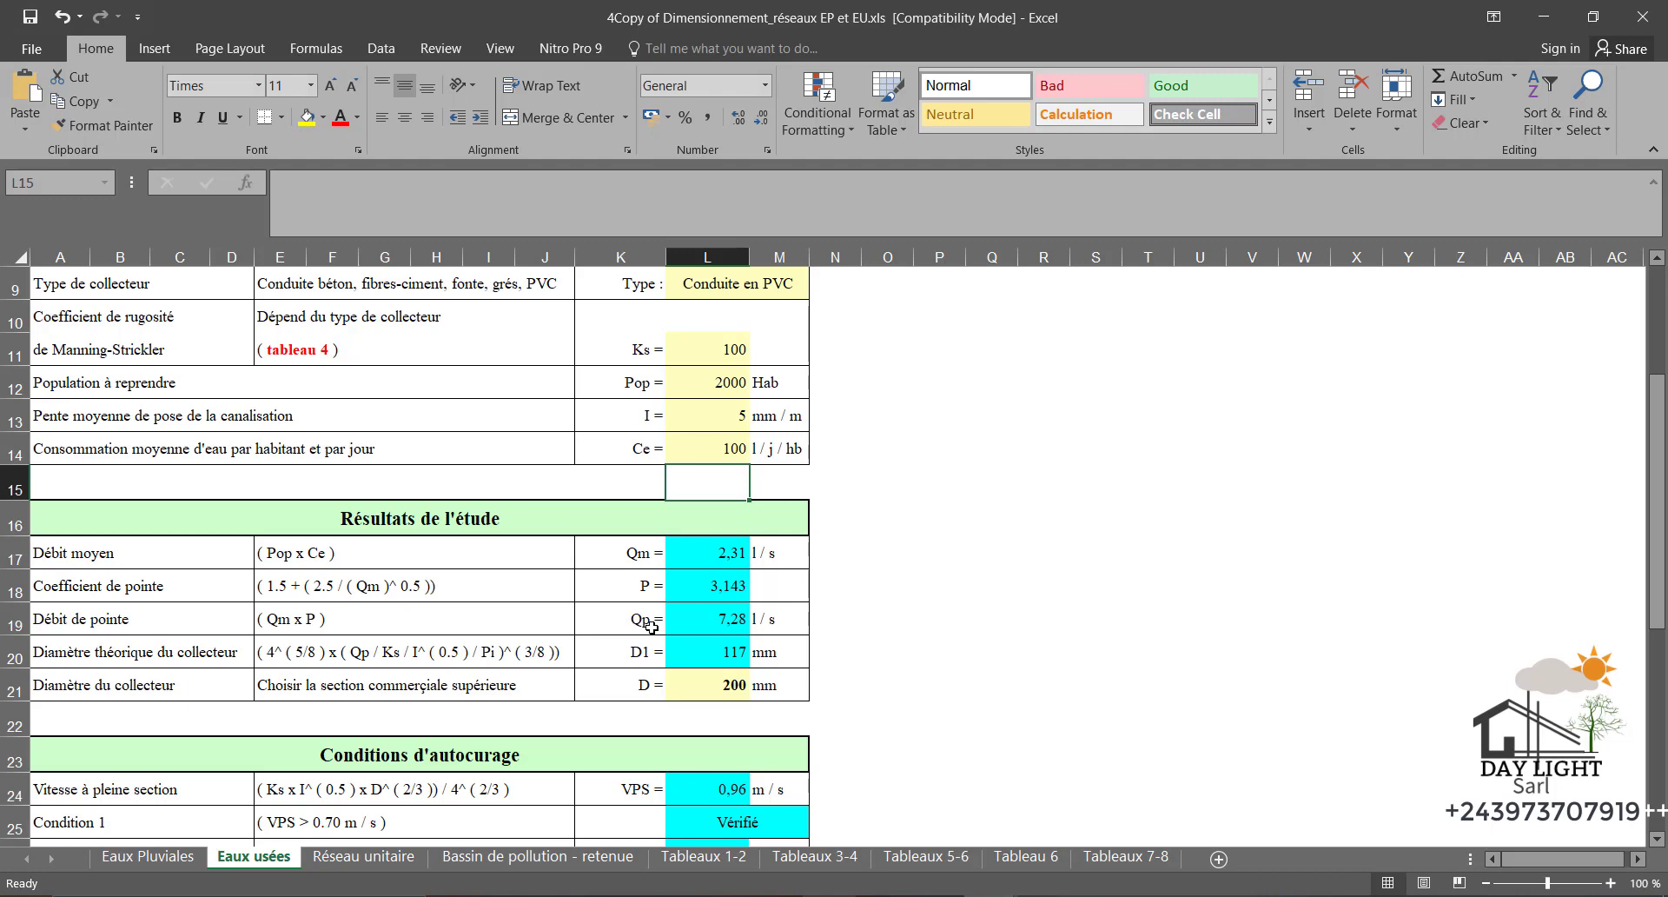
scroll(556, 530, down, 2)
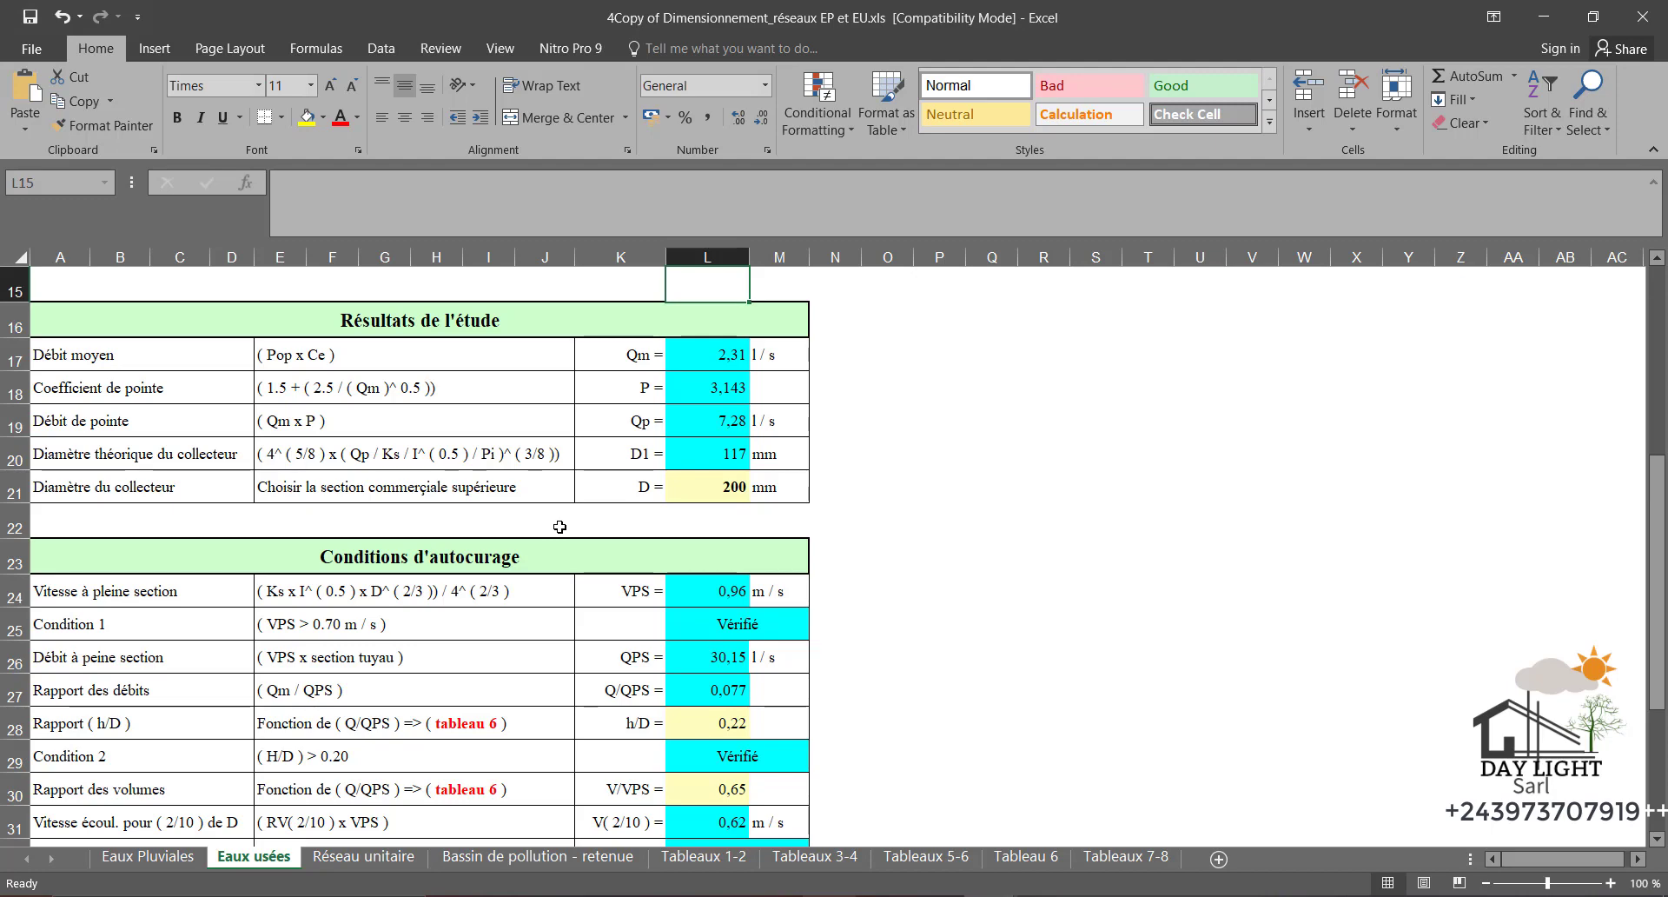
scroll(560, 527, up, 3)
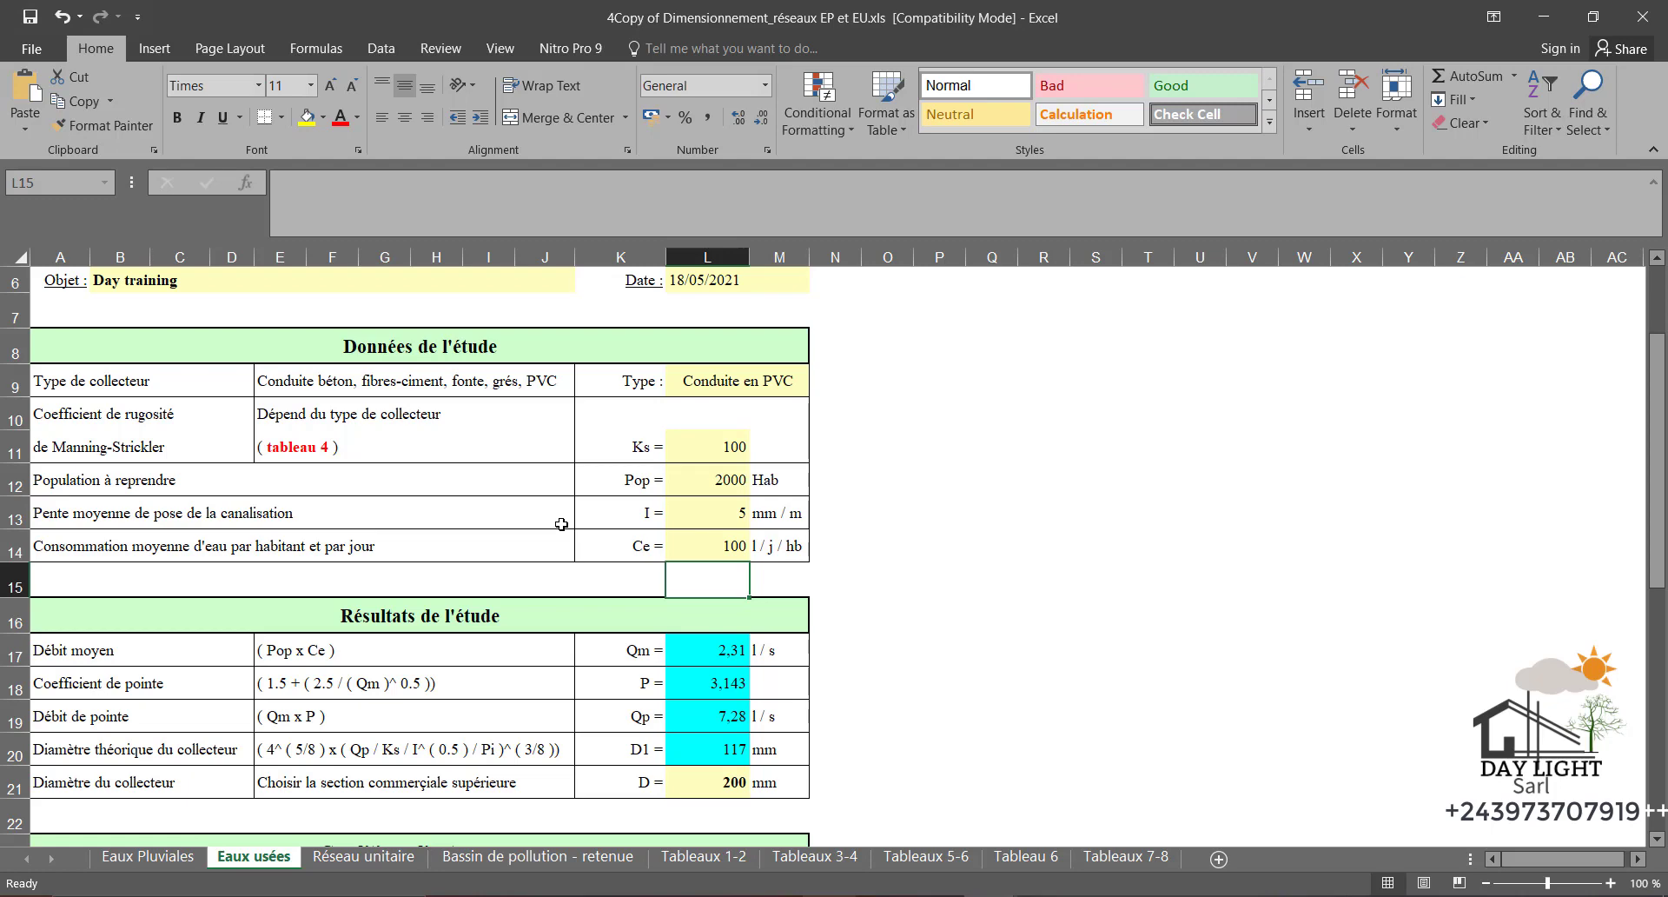
scroll(561, 524, down, 3)
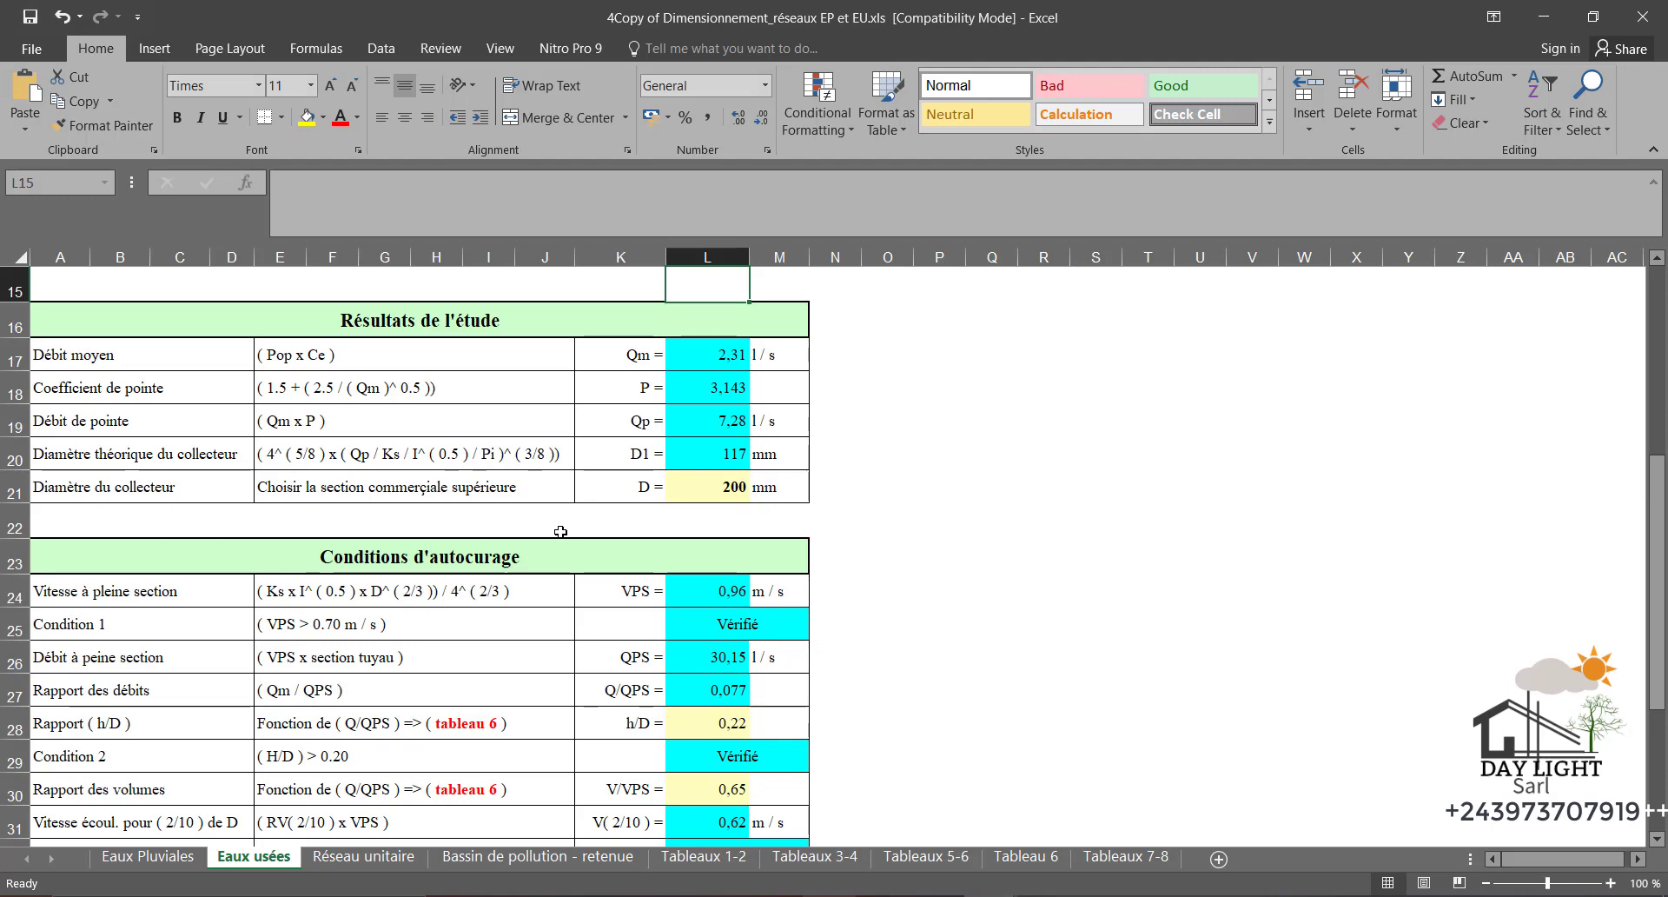
scroll(559, 550, up, 1)
scroll(487, 414, up, 1)
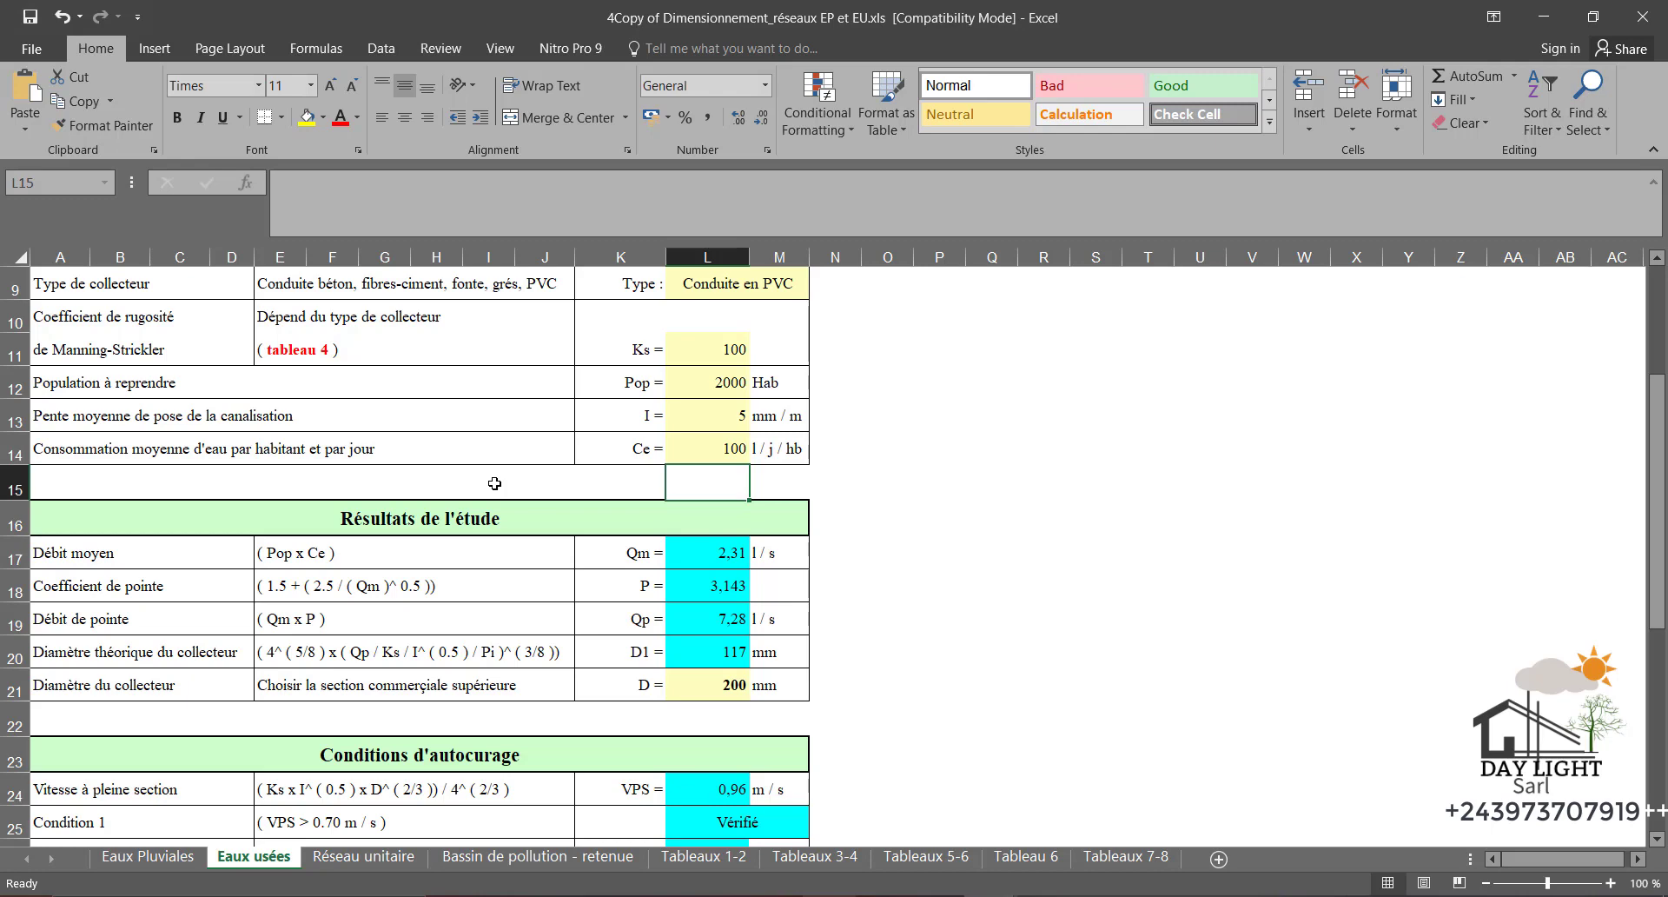
scroll(494, 483, down, 1)
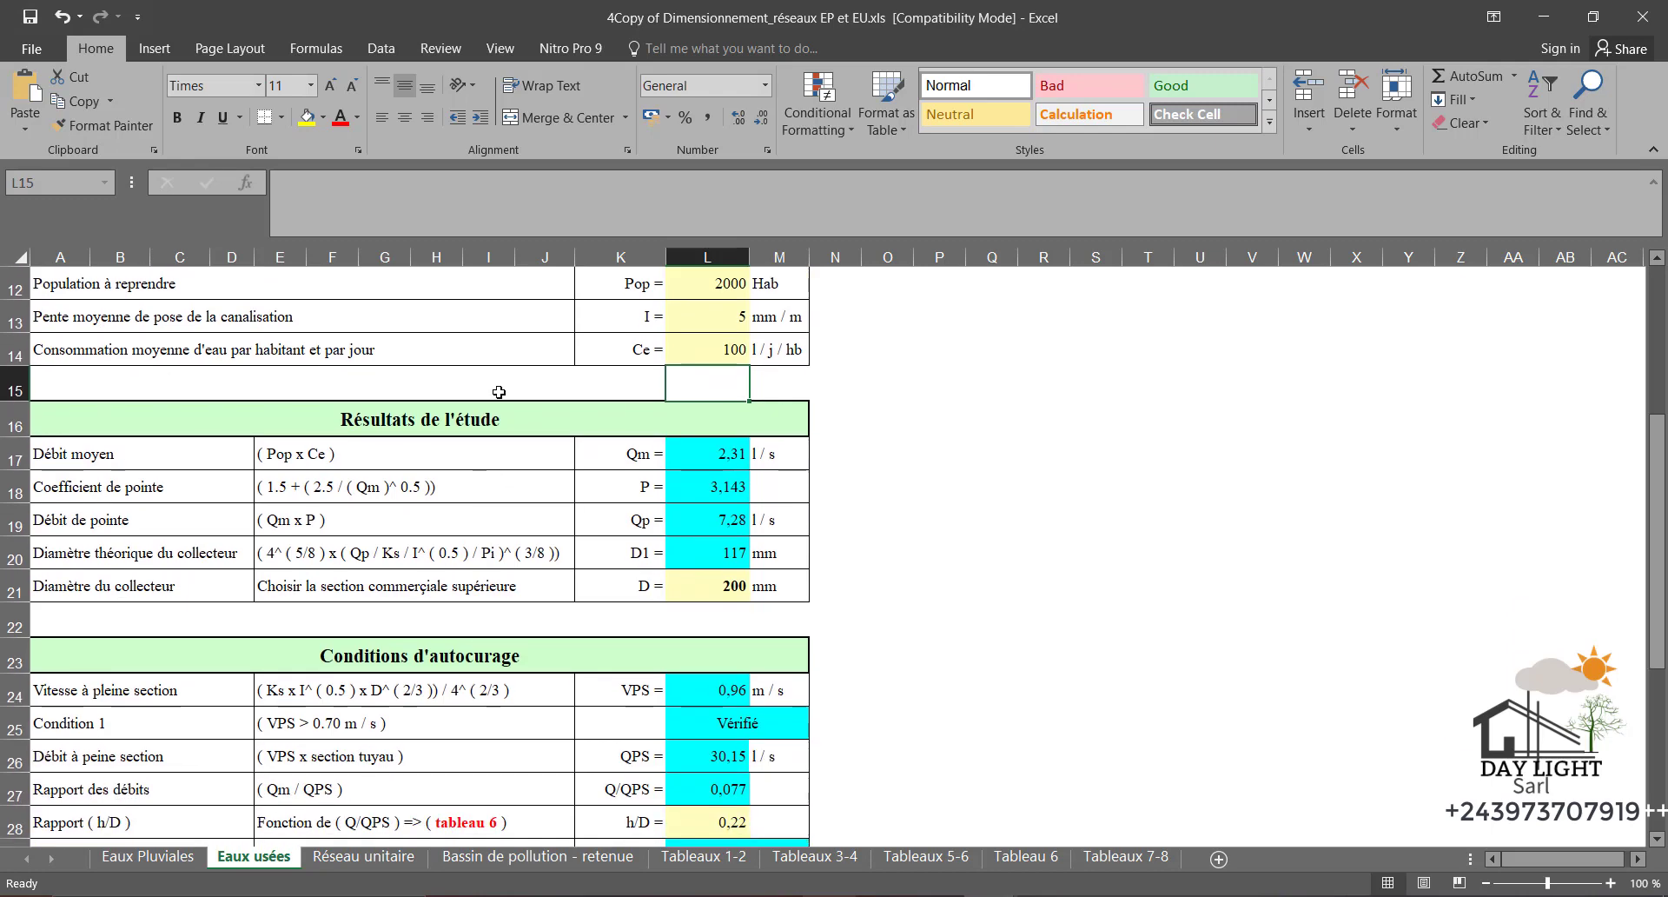
click(1098, 896)
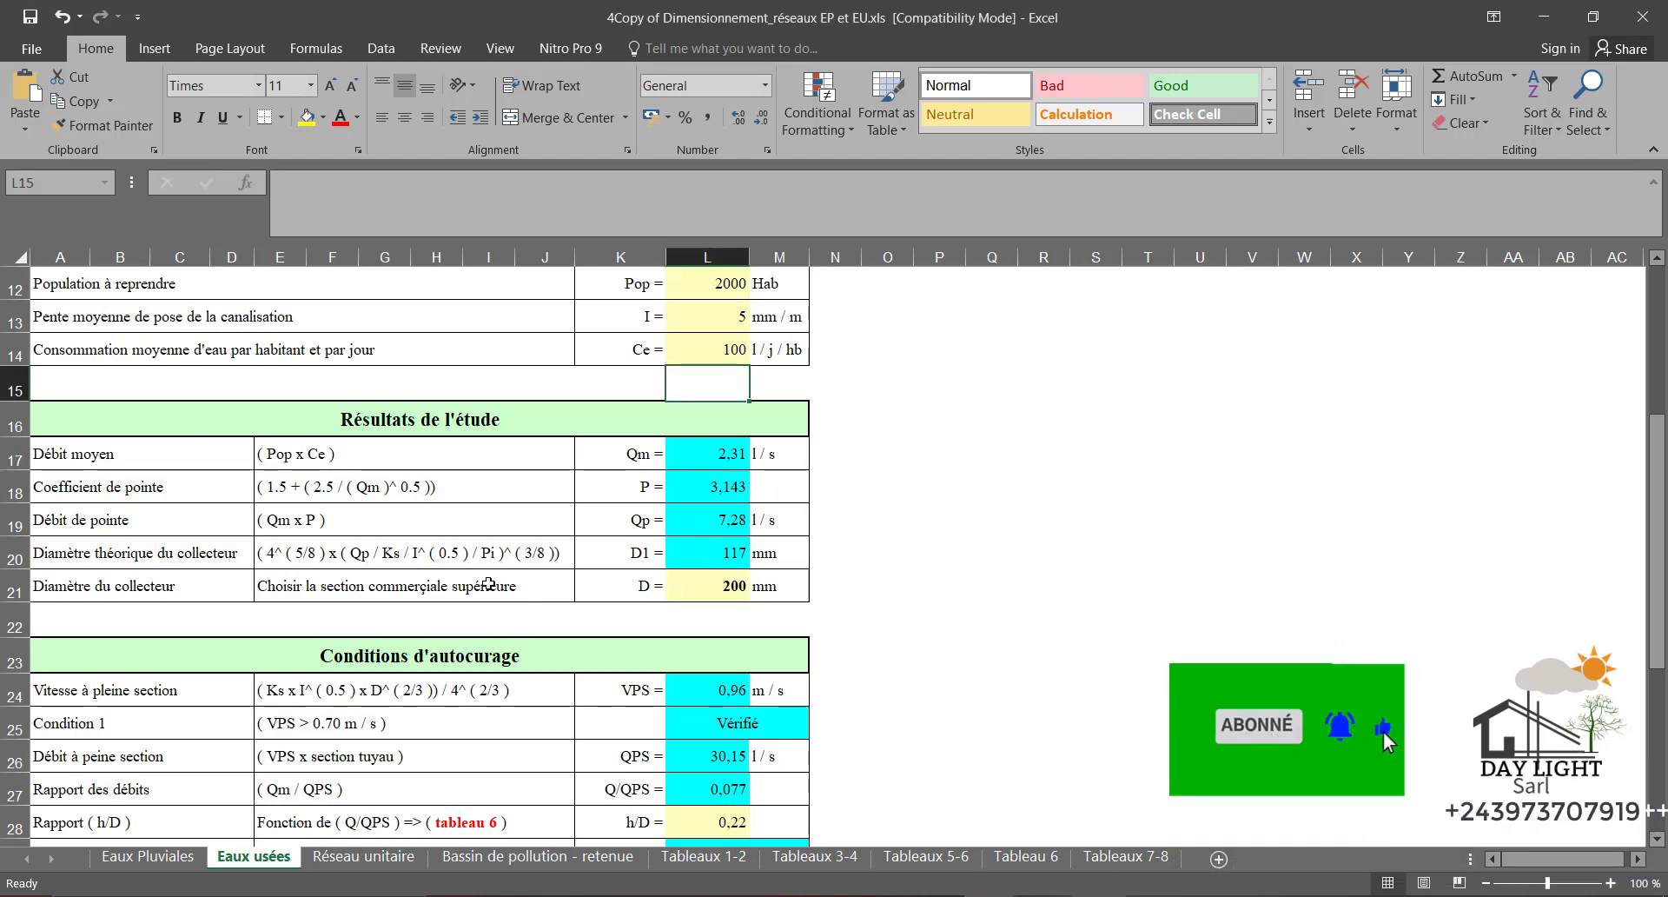
scroll(452, 570, up, 1)
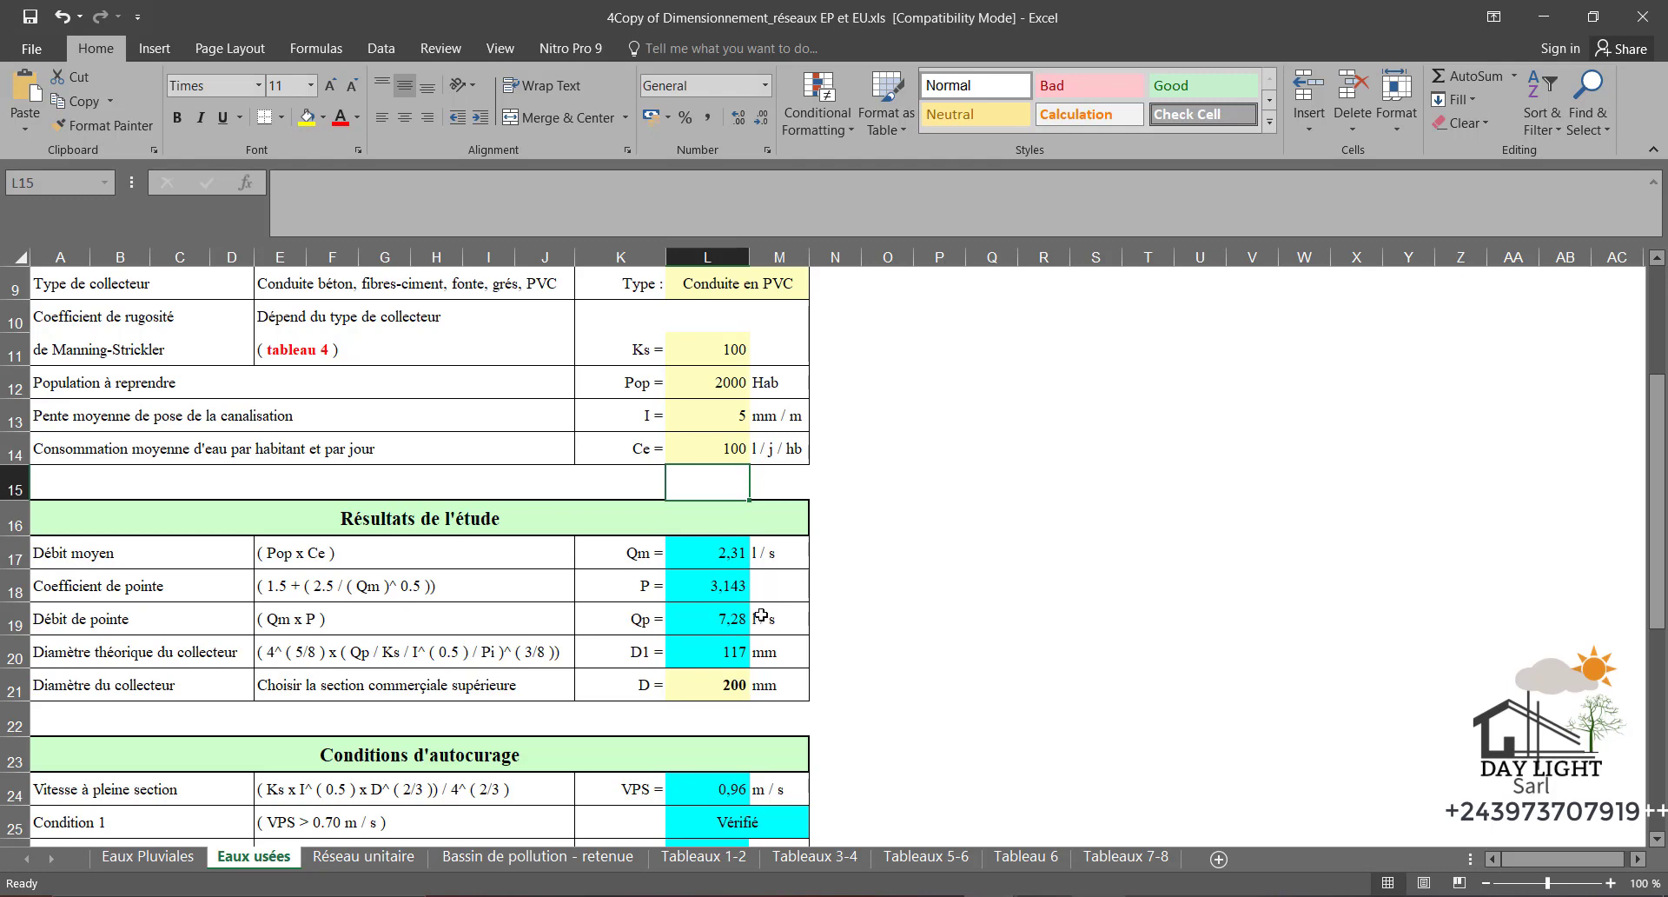
scroll(752, 626, up, 1)
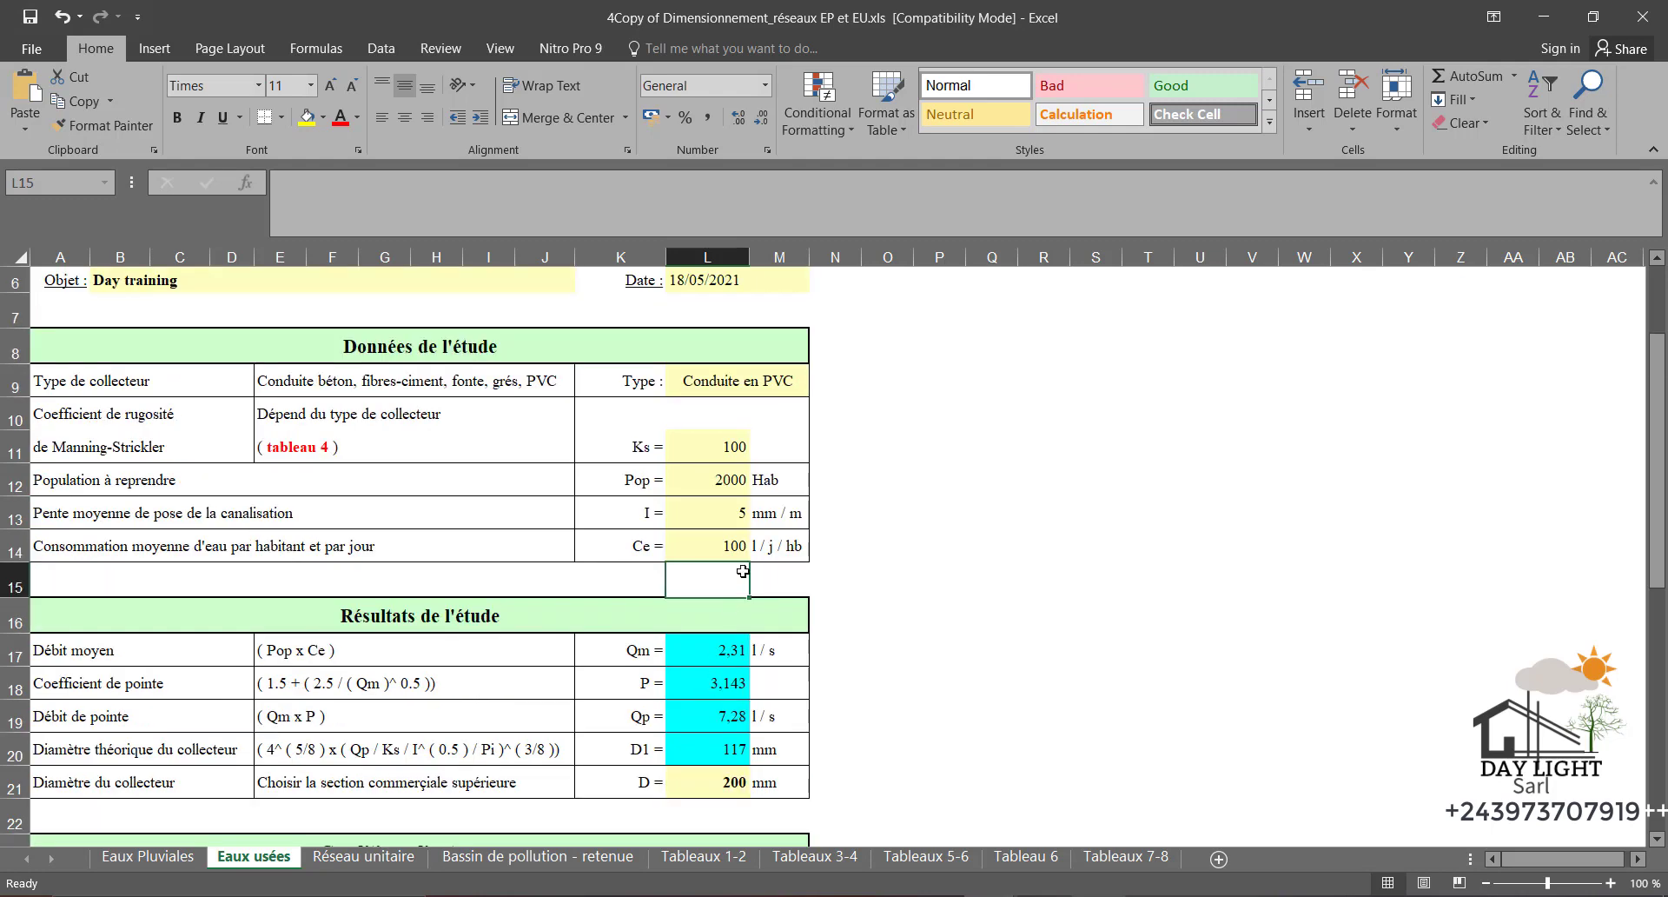
Inspect the average flow formula for Qm in L17 without editing it
click(719, 657)
click(436, 193)
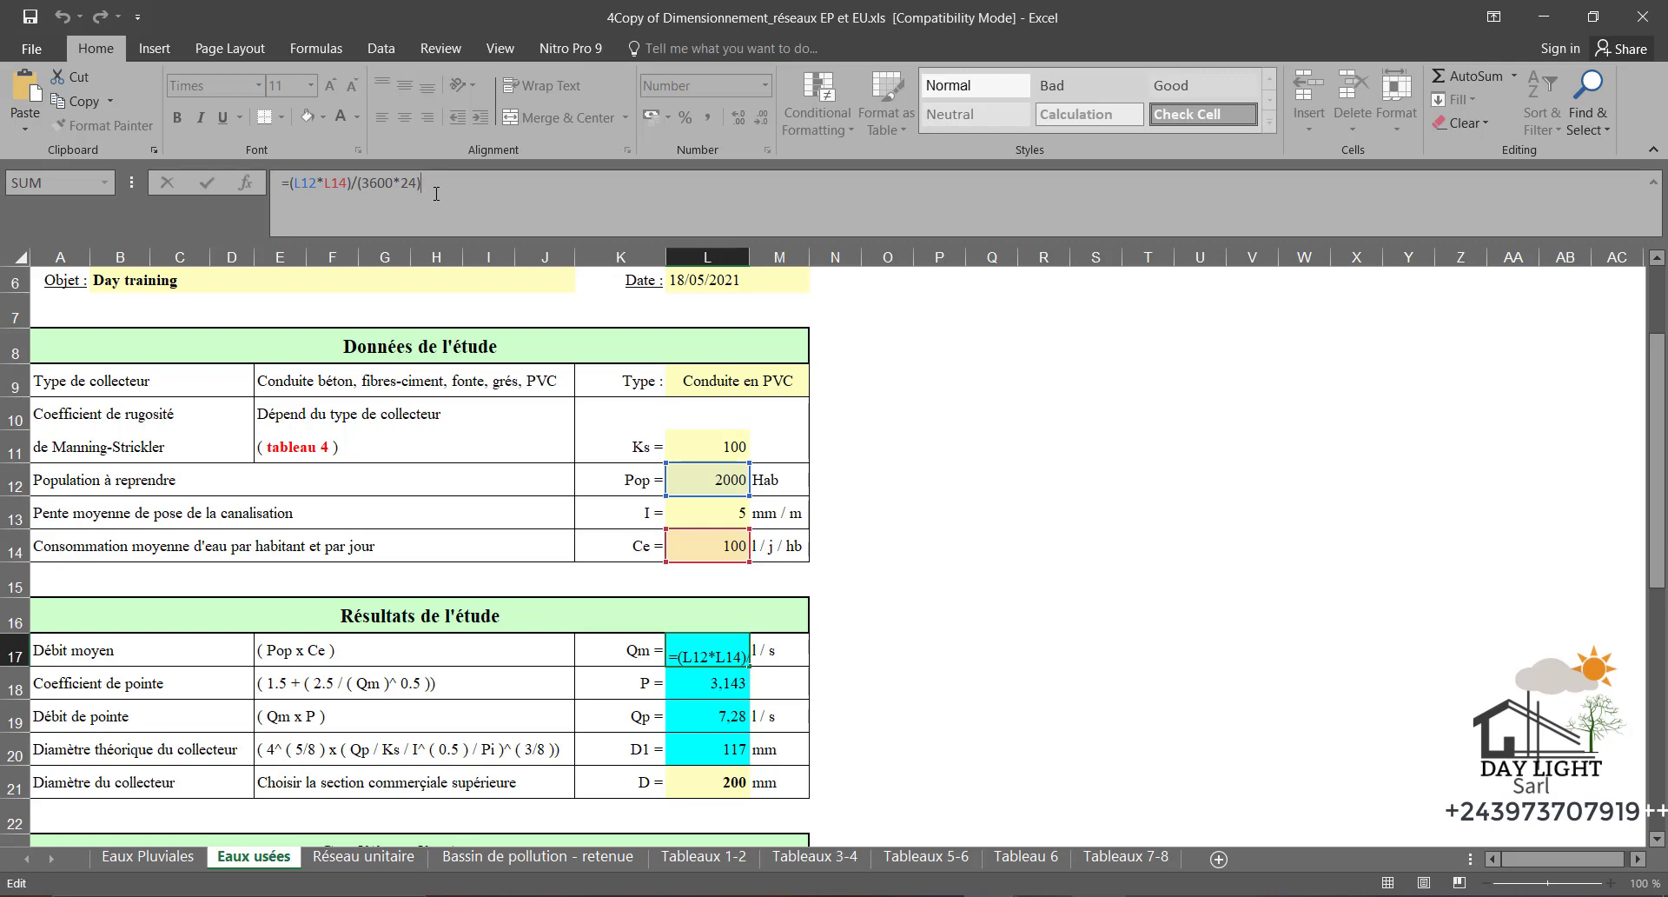
click(991, 684)
scroll(991, 683, down, 3)
scroll(261, 464, up, 2)
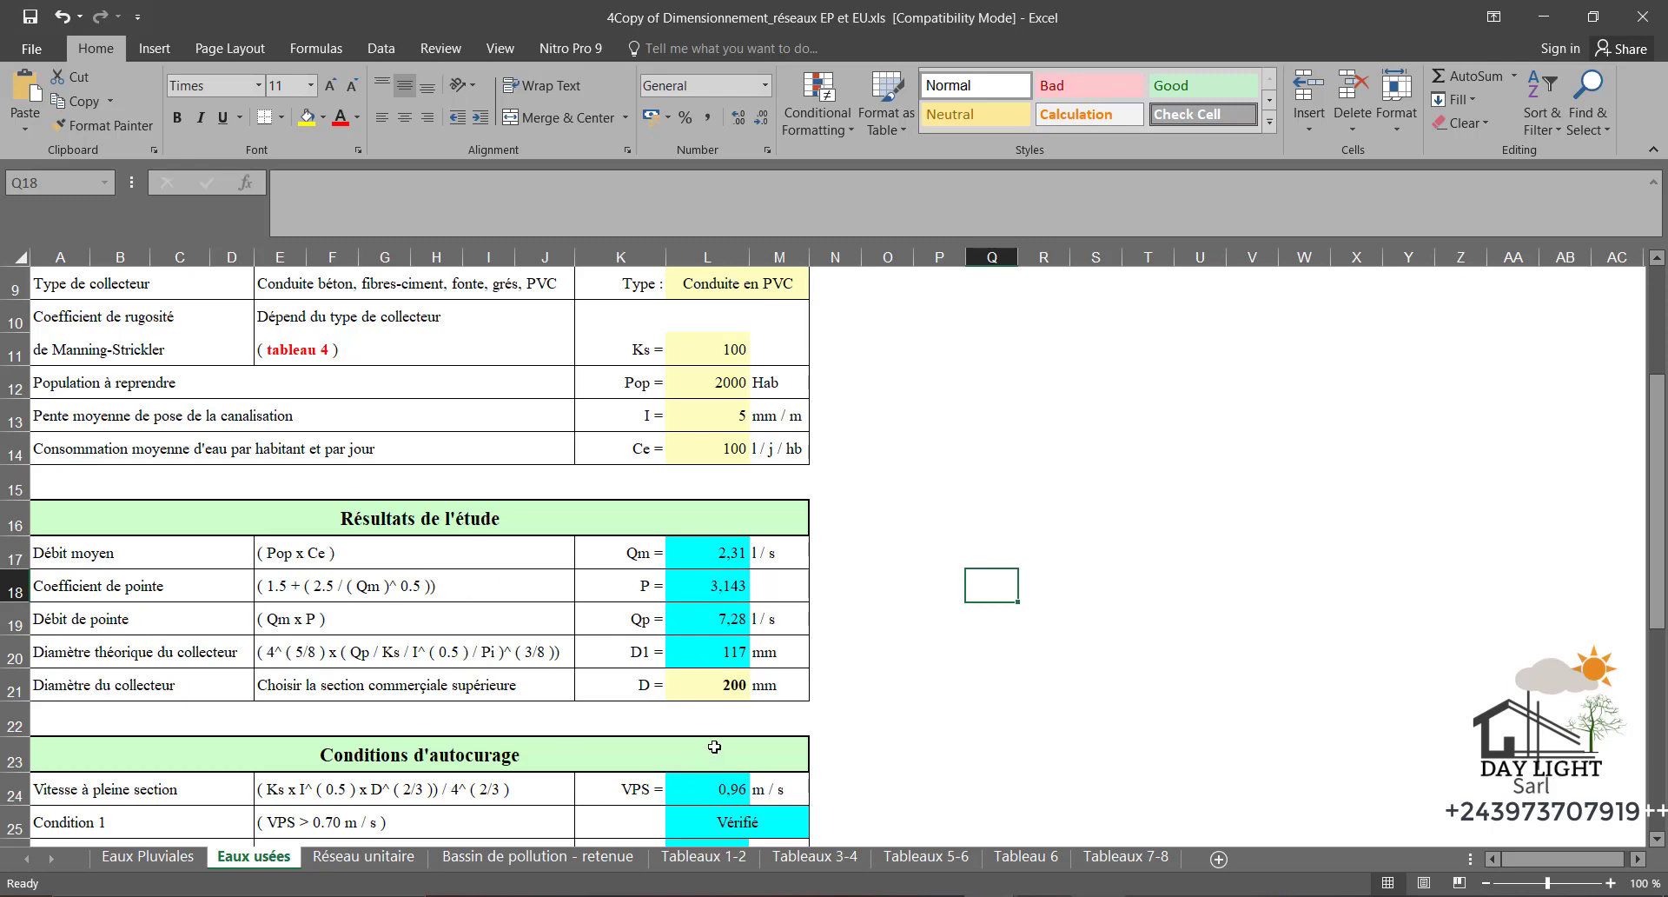
Inspect the peak flow and theoretical diameter formulas in L19 and L20, and the chosen collector diameter in L21
click(726, 621)
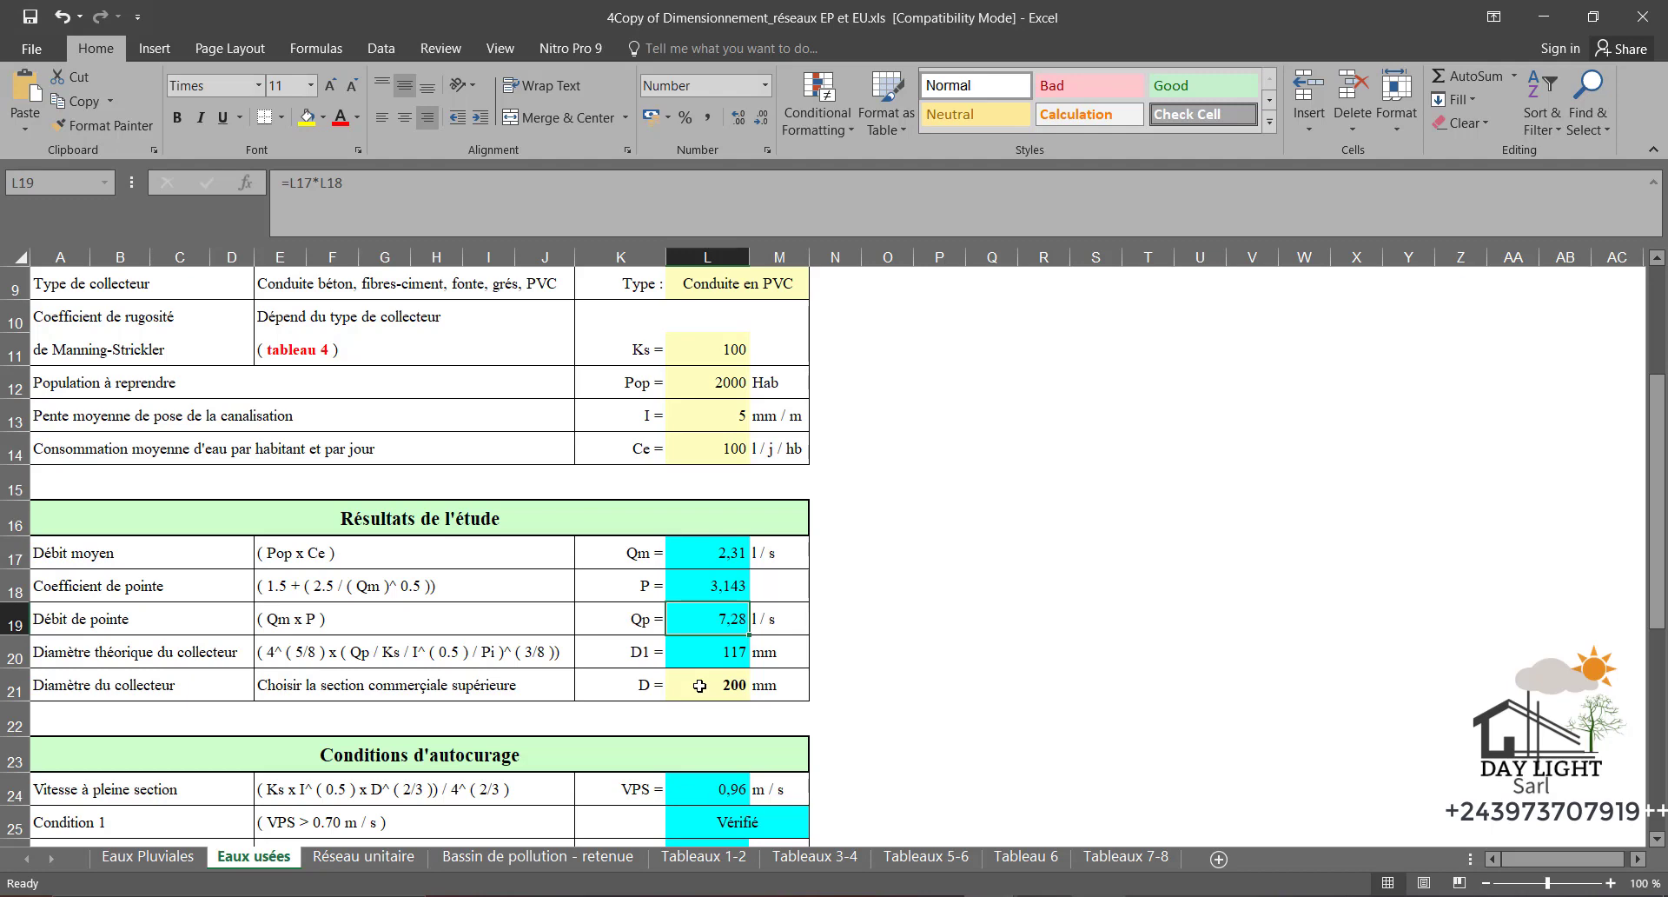
click(84, 650)
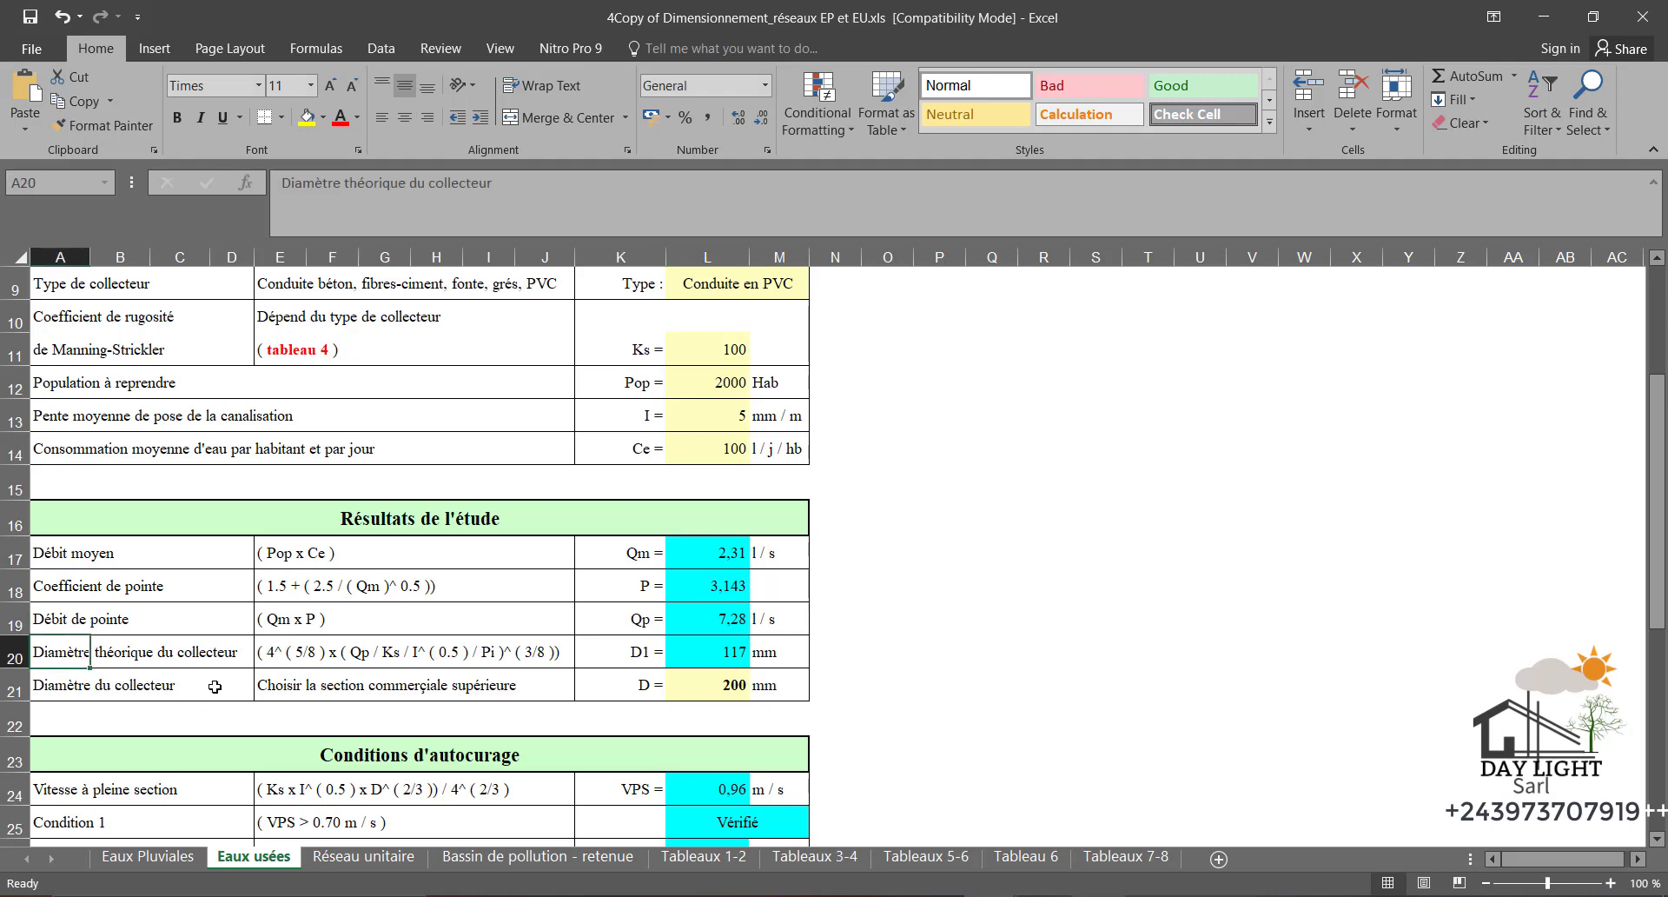
click(716, 660)
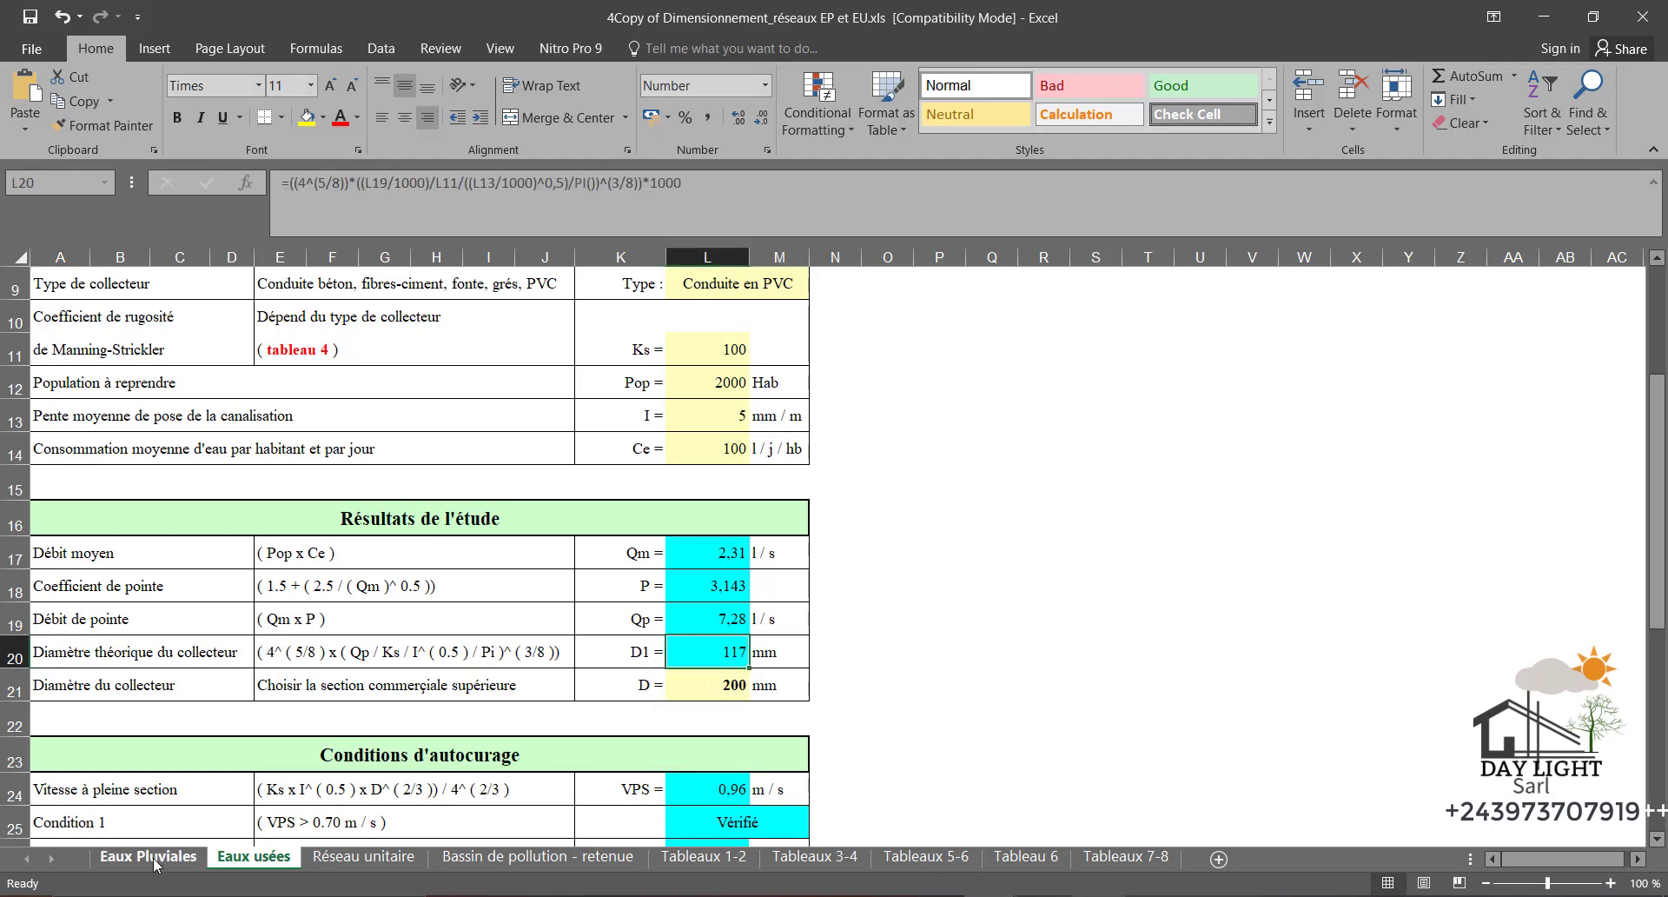
click(737, 695)
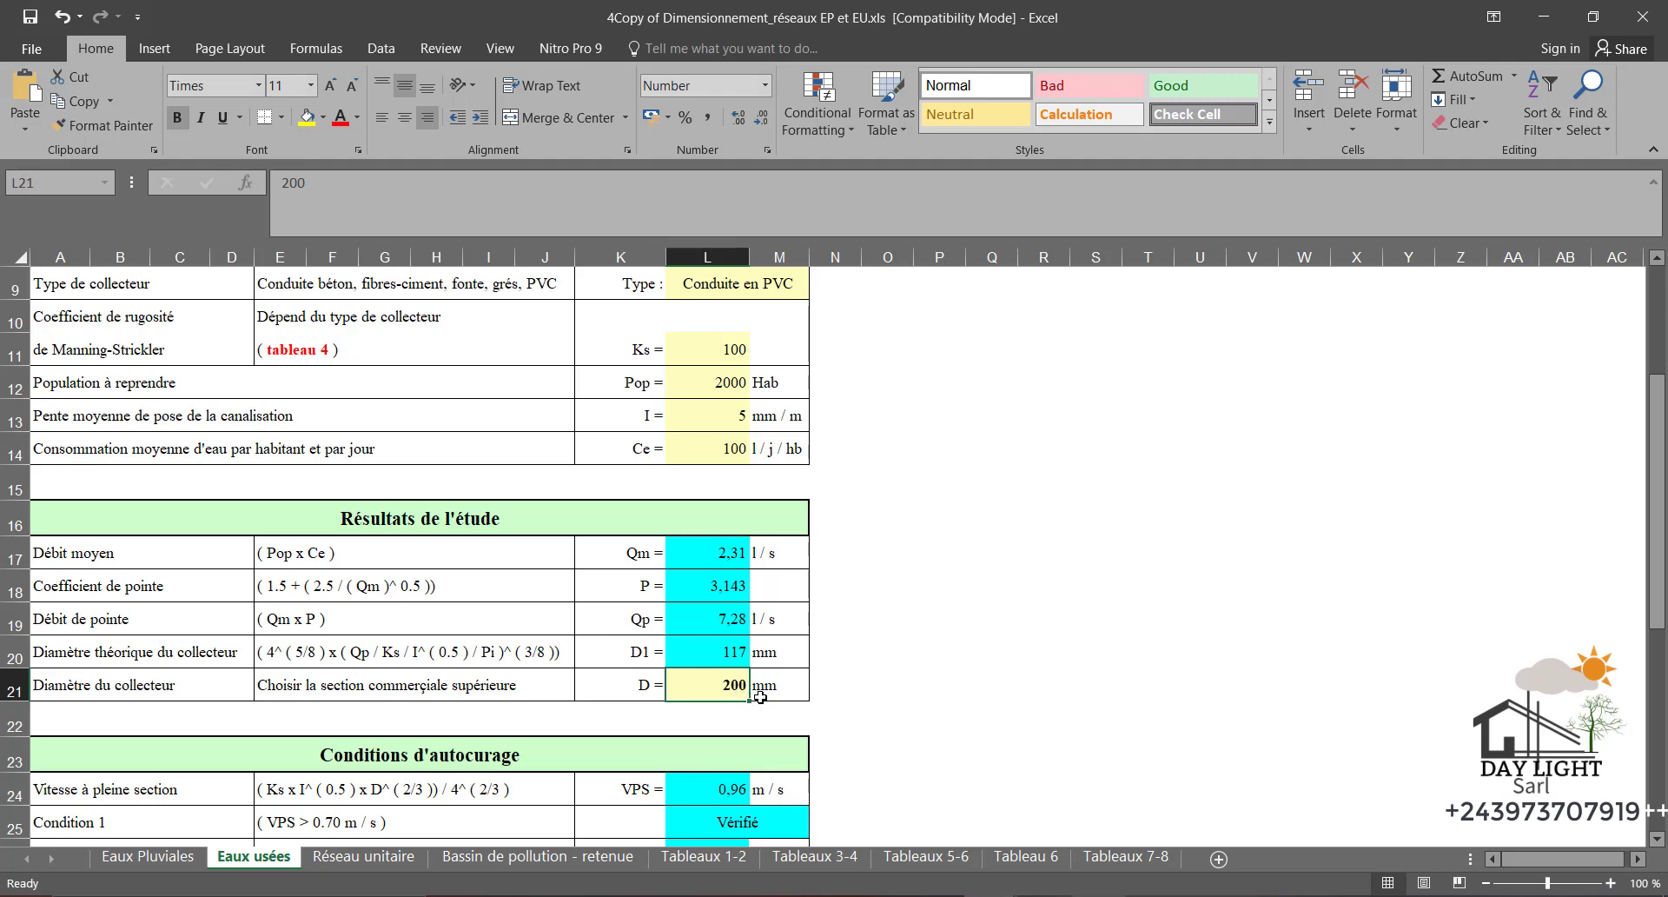
Examine the wastewater self-cleaning conditions, covering full-section velocity and flow, Condition 1 and the Q/QPS flow ratio
scroll(760, 697, down, 1)
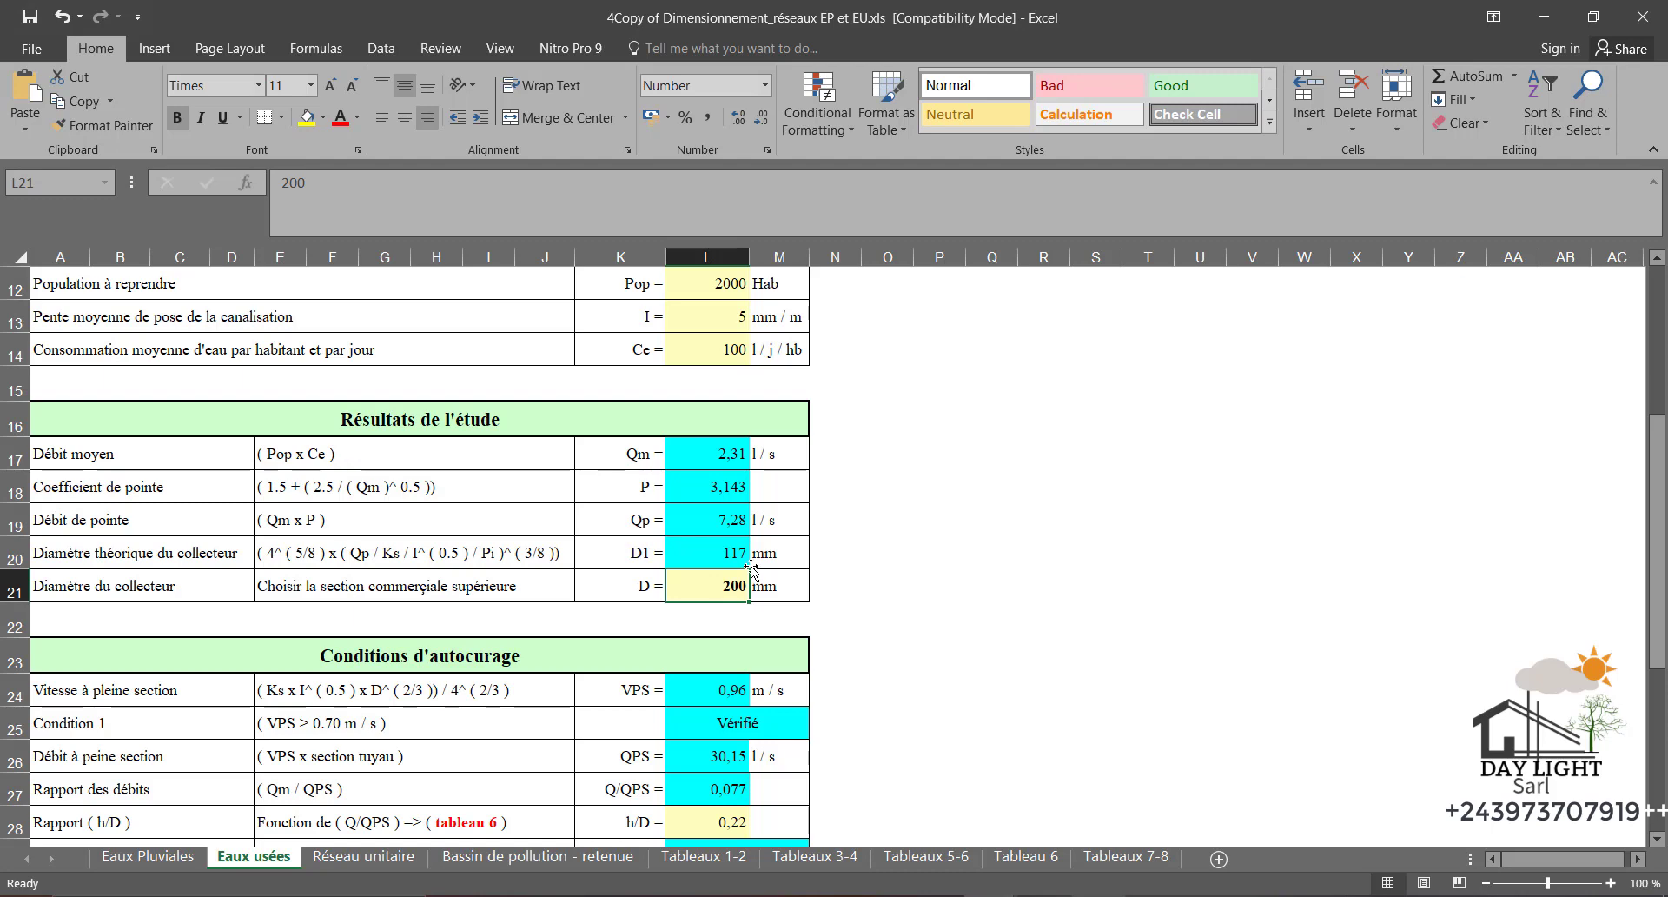
scroll(752, 571, down, 3)
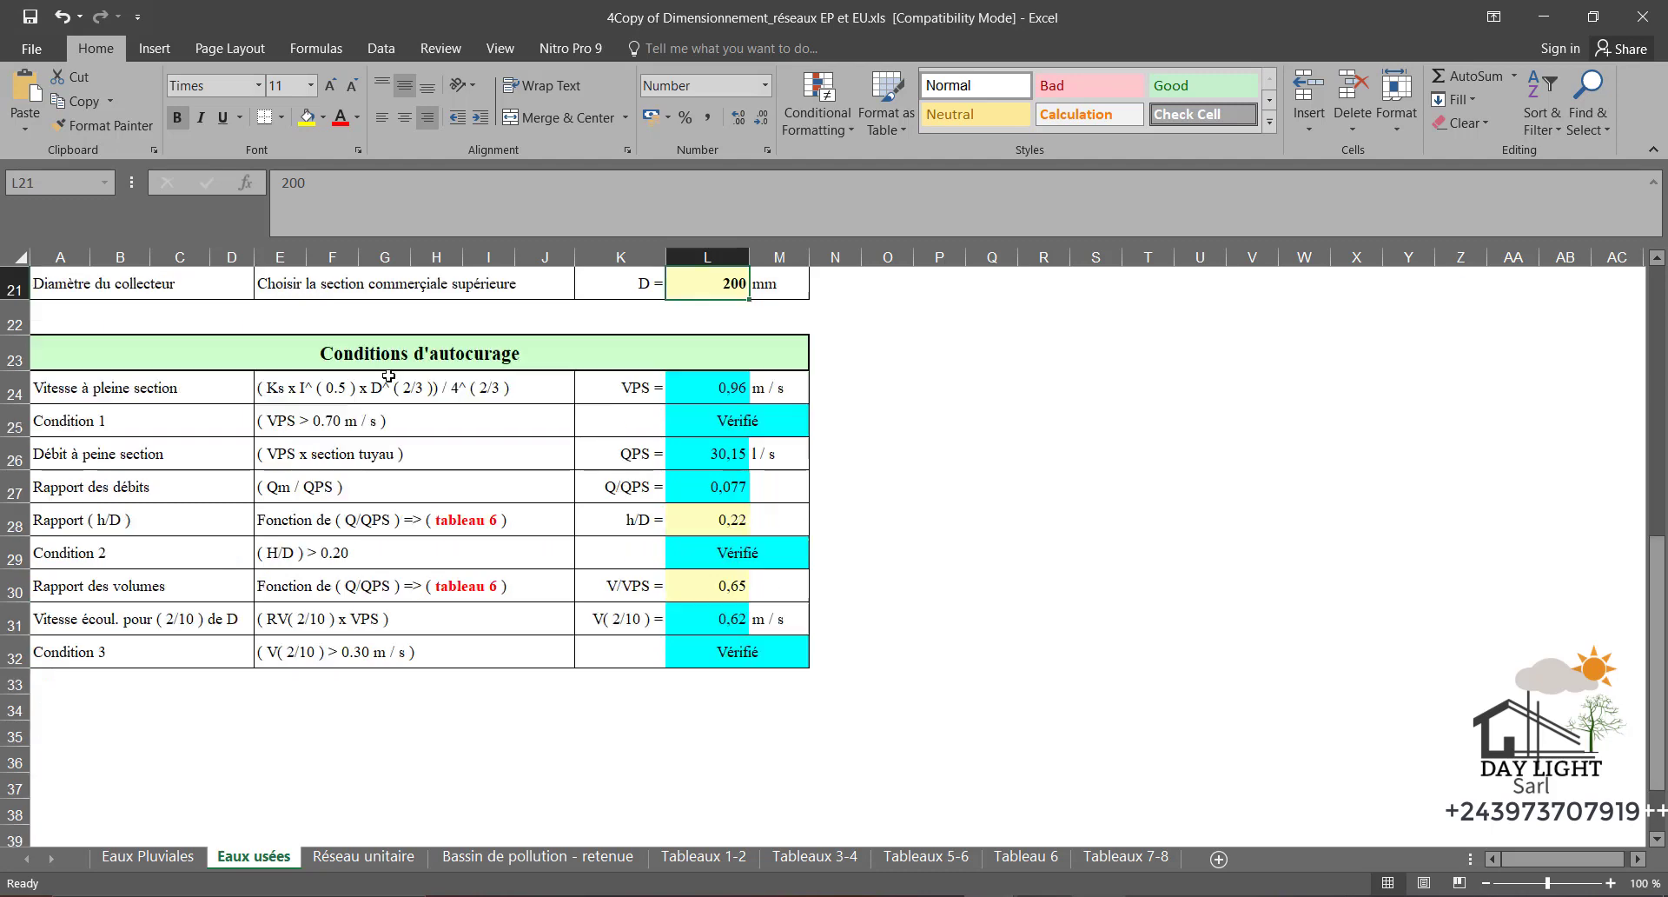
scroll(522, 695, up, 1)
scroll(295, 834, down, 1)
scroll(326, 738, up, 1)
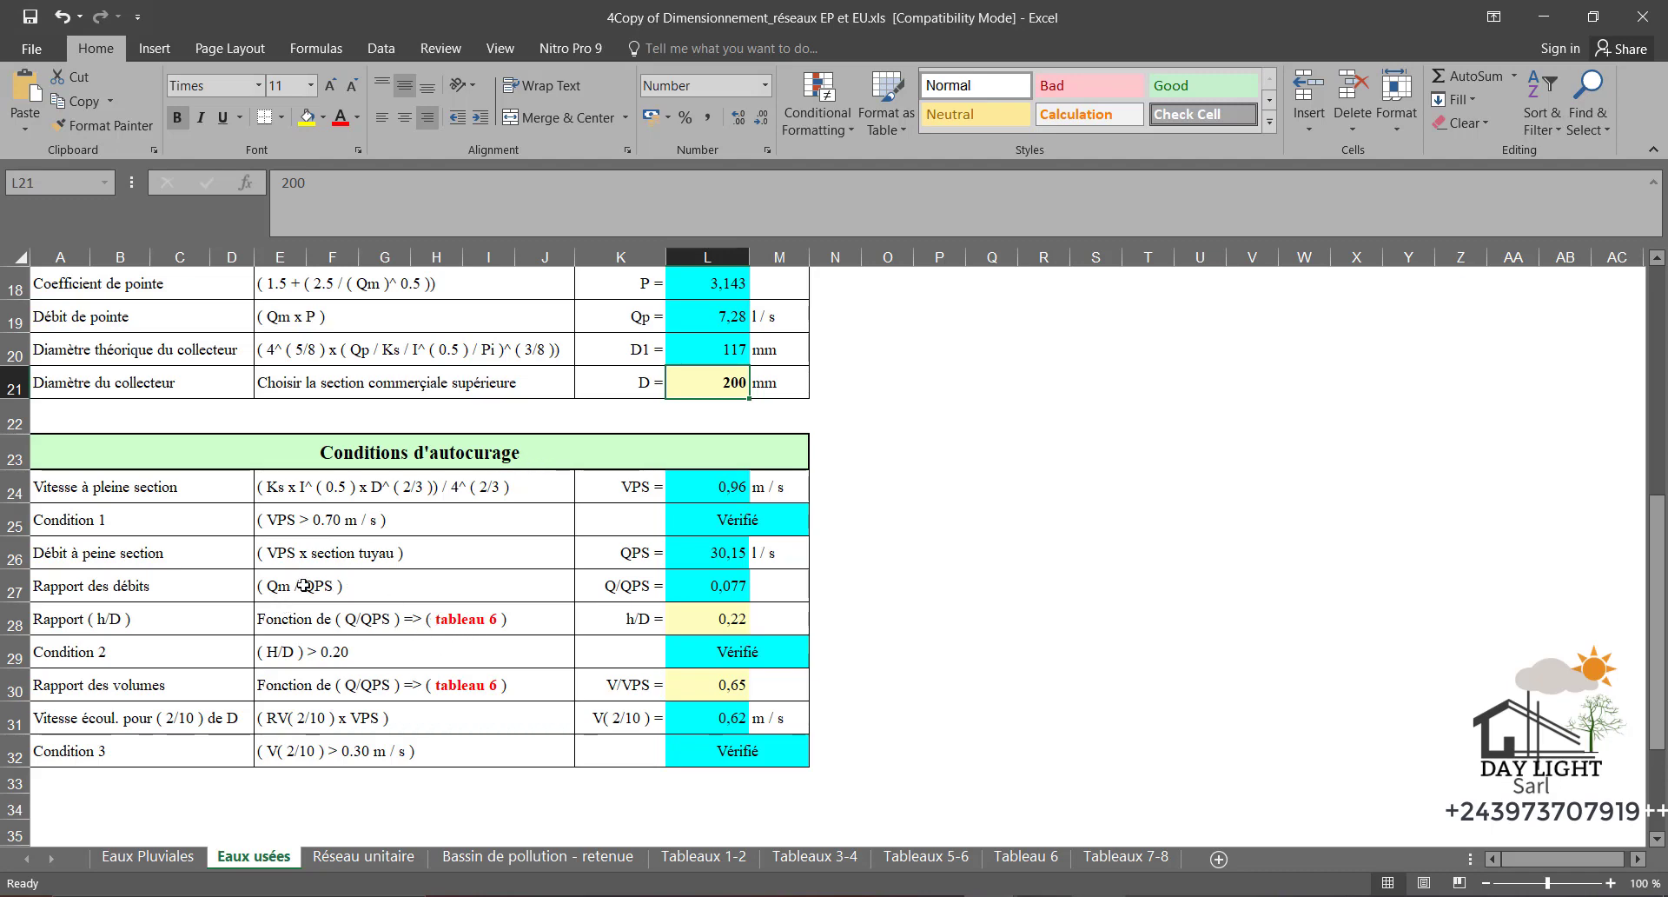
scroll(294, 614, up, 1)
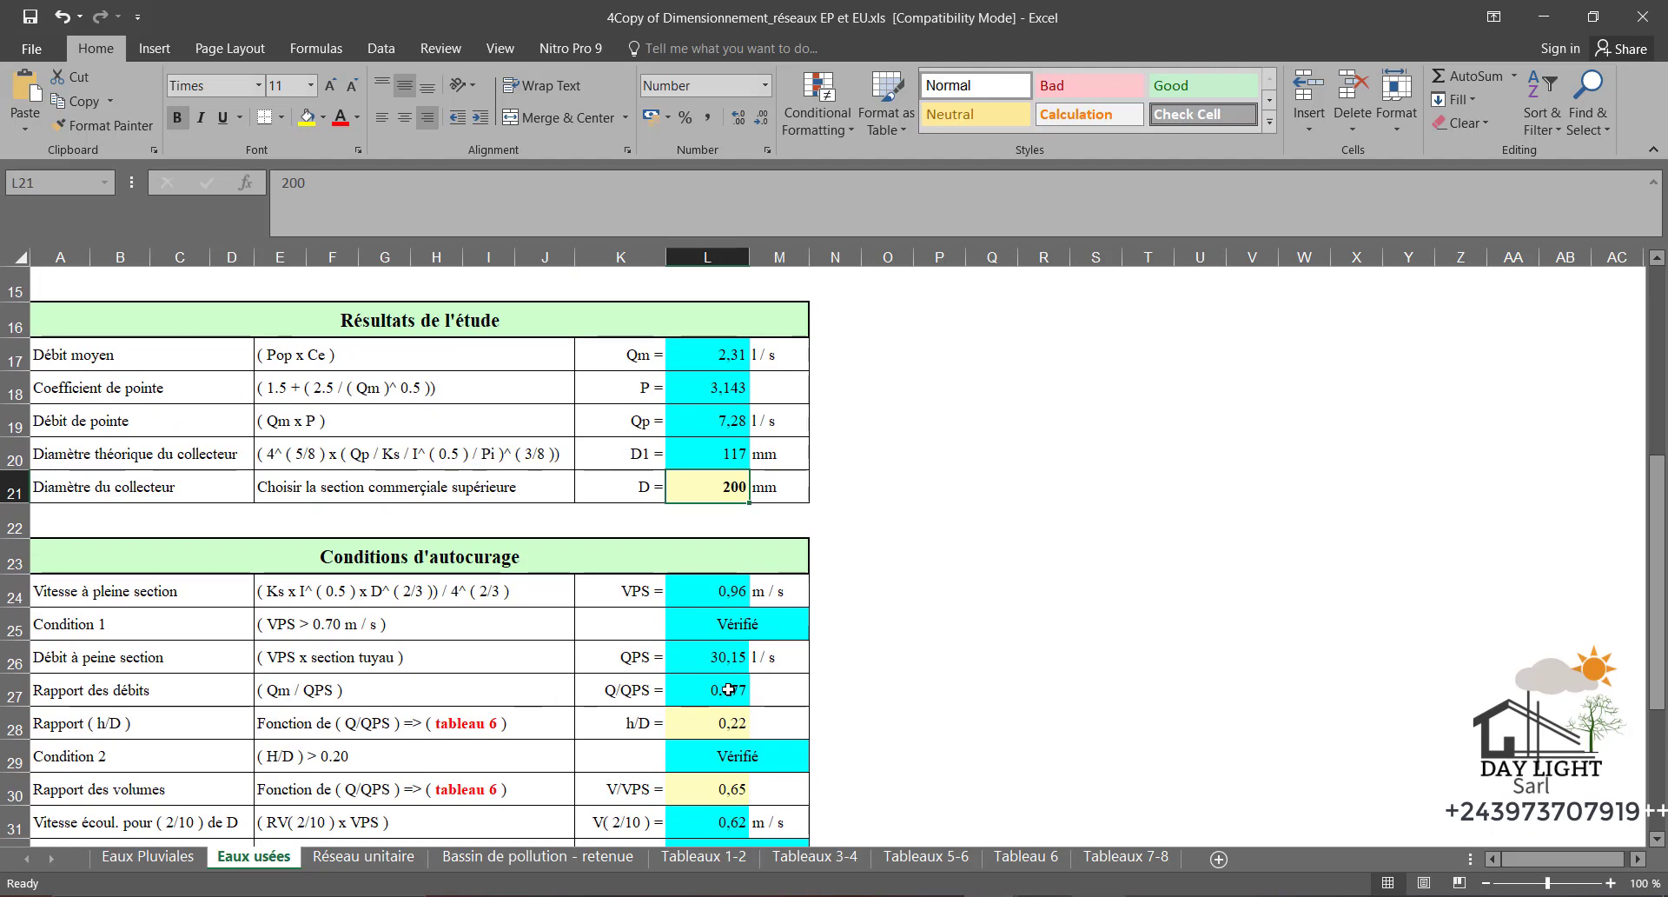
scroll(726, 700, down, 1)
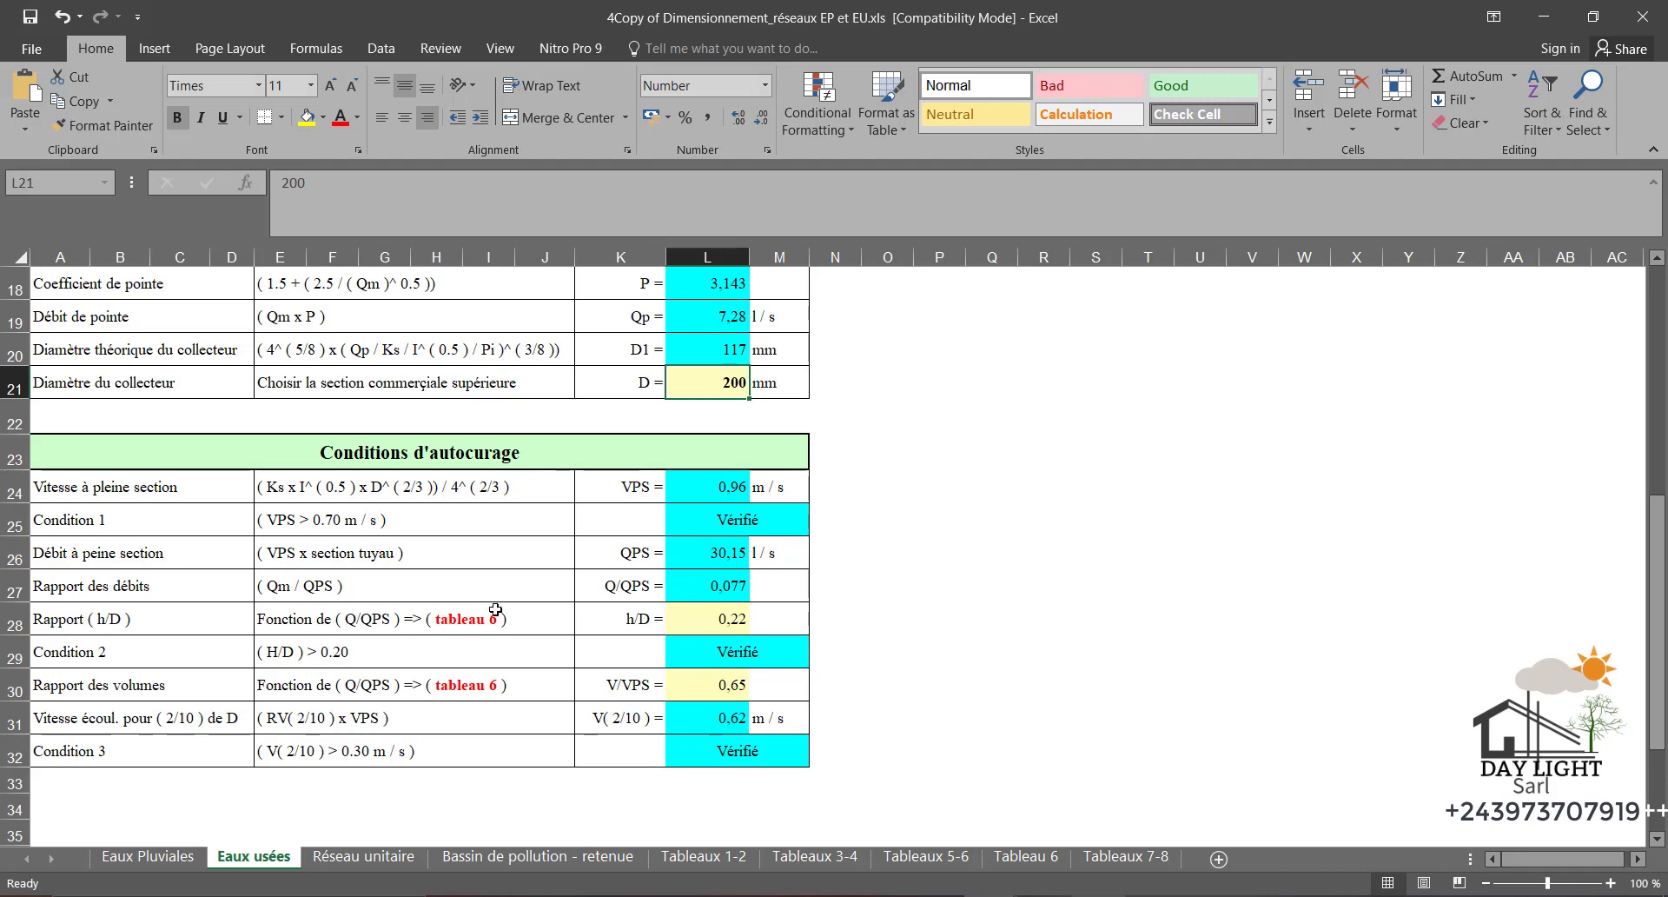
Look up the h/D and V/VPS ratios matching Q/QPS in Tableau 6 and return to the Eaux usées self-cleaning conditions
click(1027, 862)
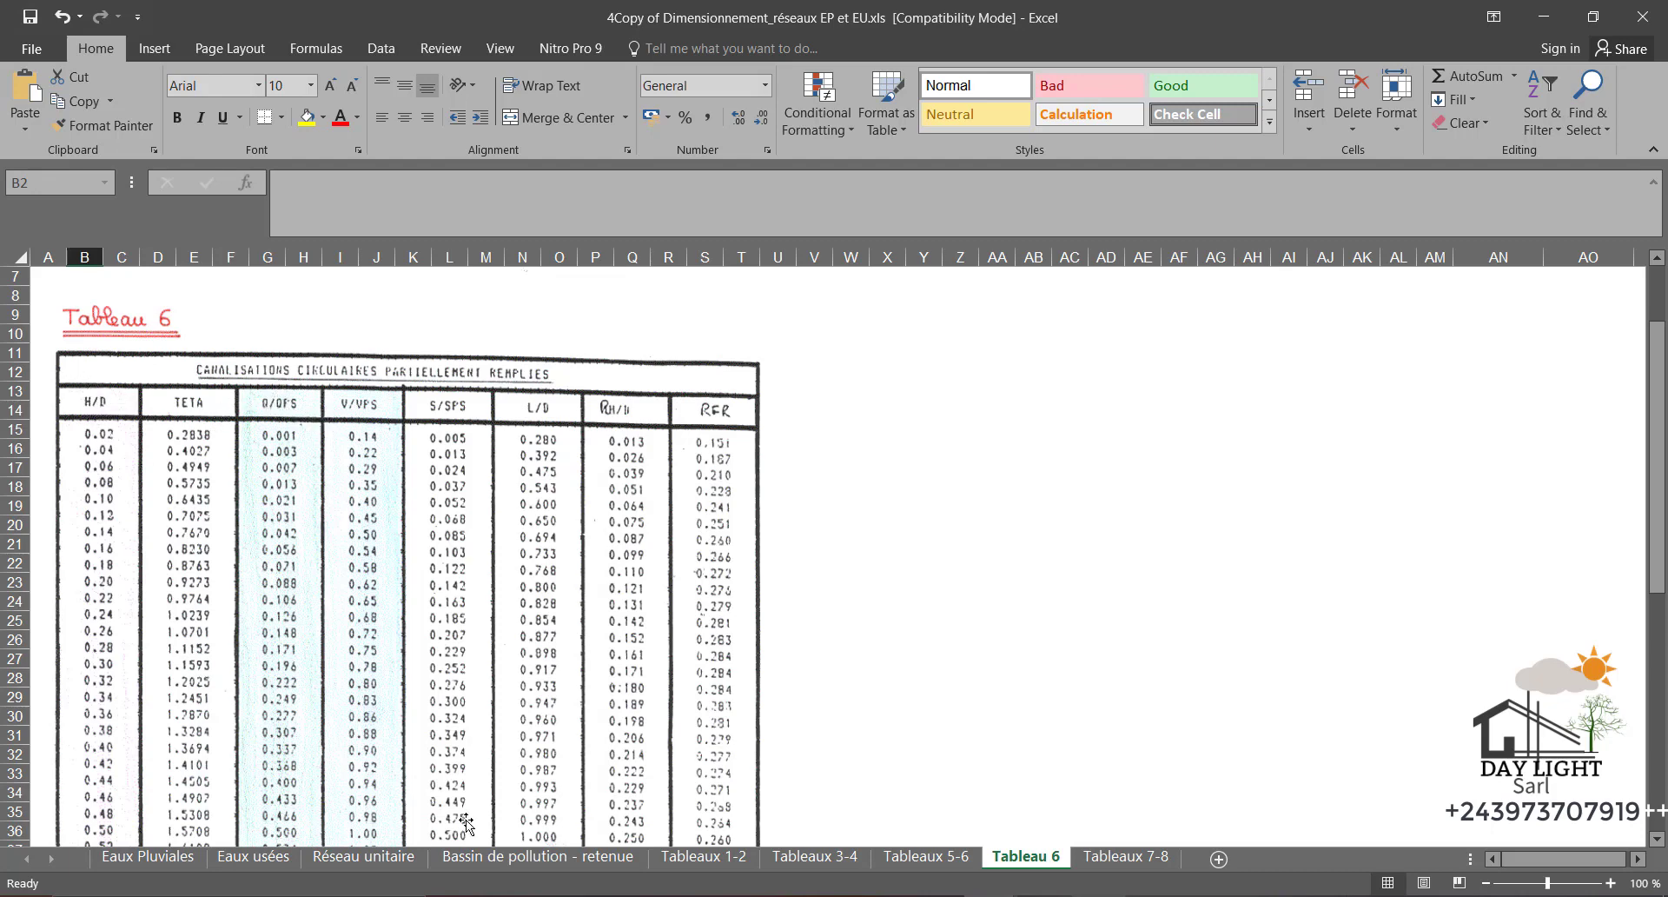
click(254, 856)
scroll(347, 486, down, 3)
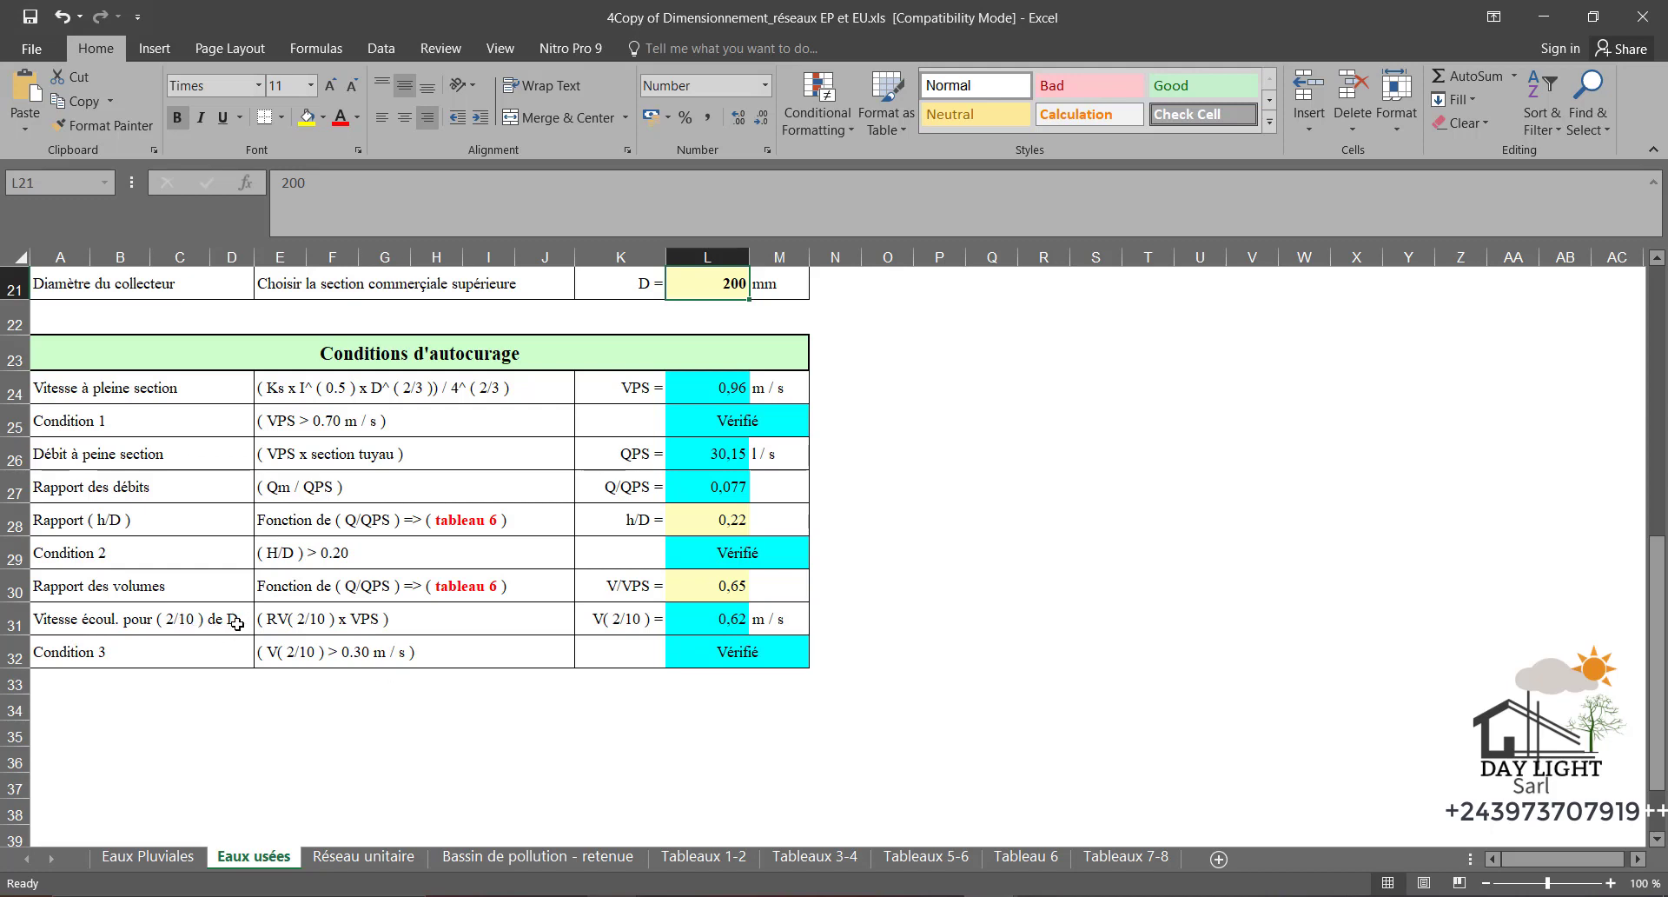
Inspect the V(2/10) velocity formula in L31 without editing it, and review the Condition 3 criterion
click(718, 620)
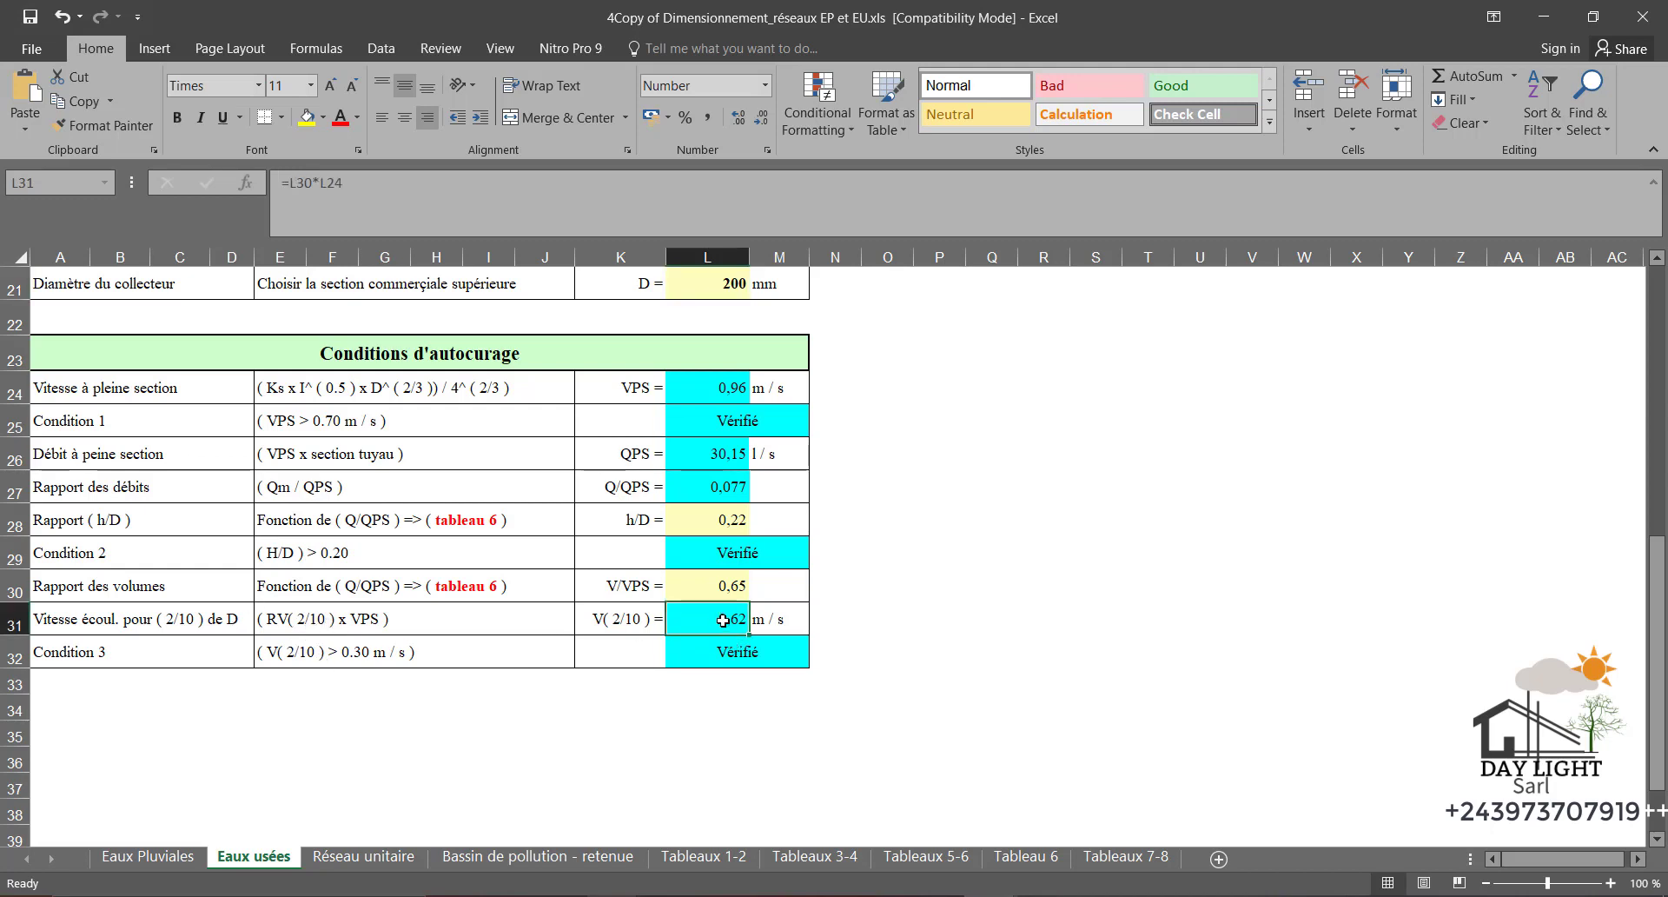
click(390, 196)
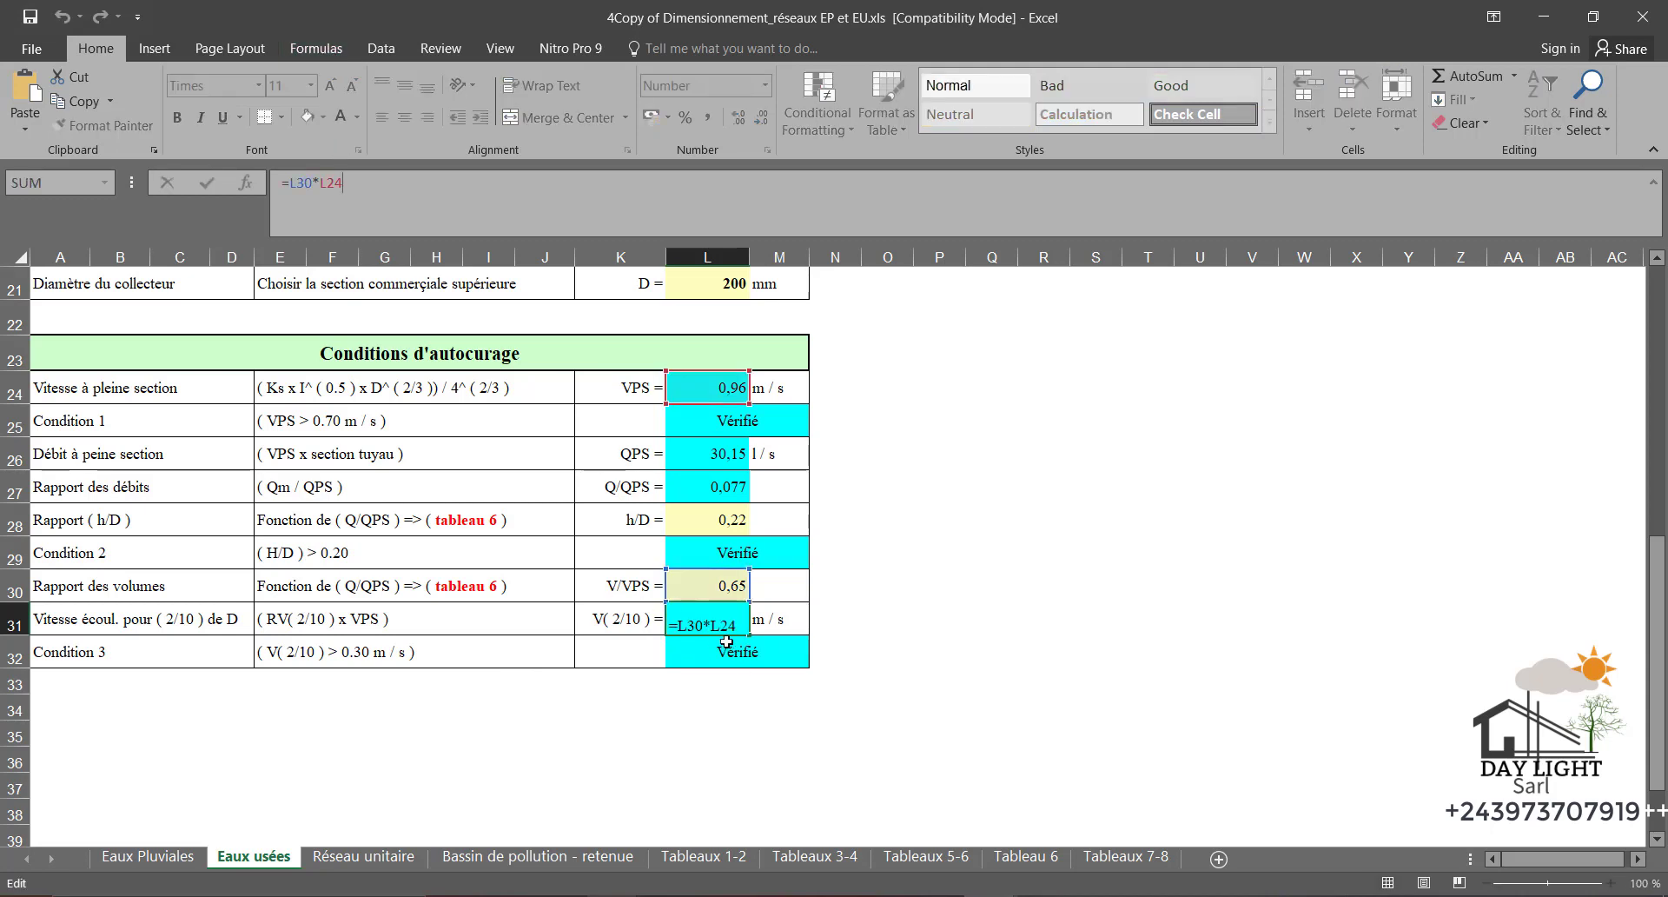
click(921, 704)
click(741, 626)
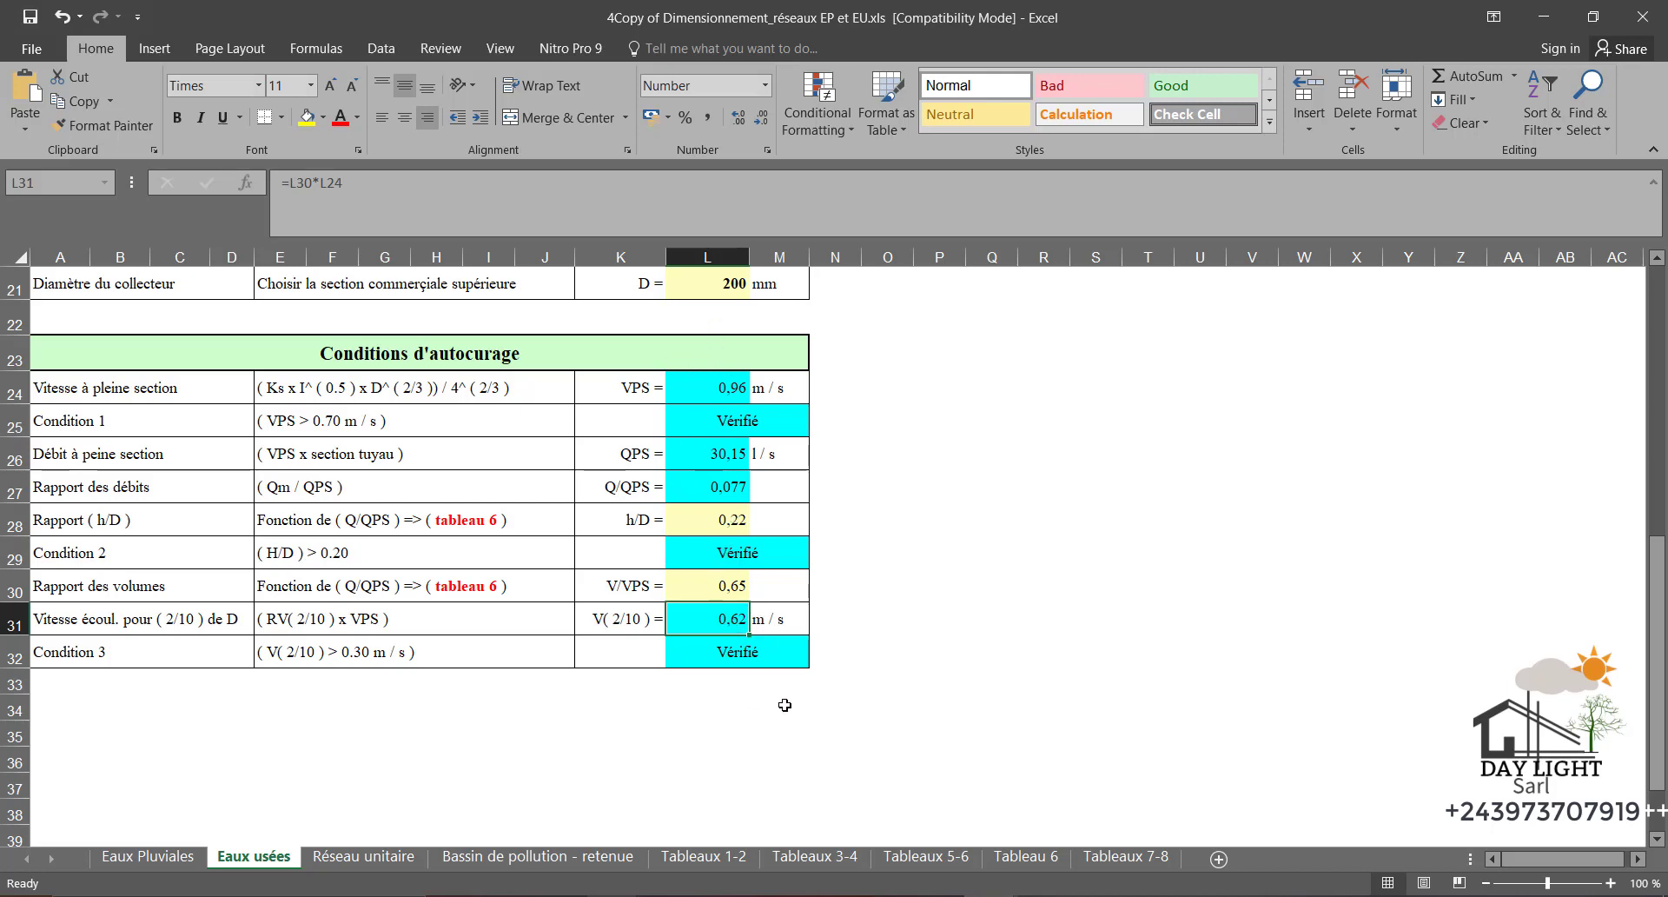
click(347, 655)
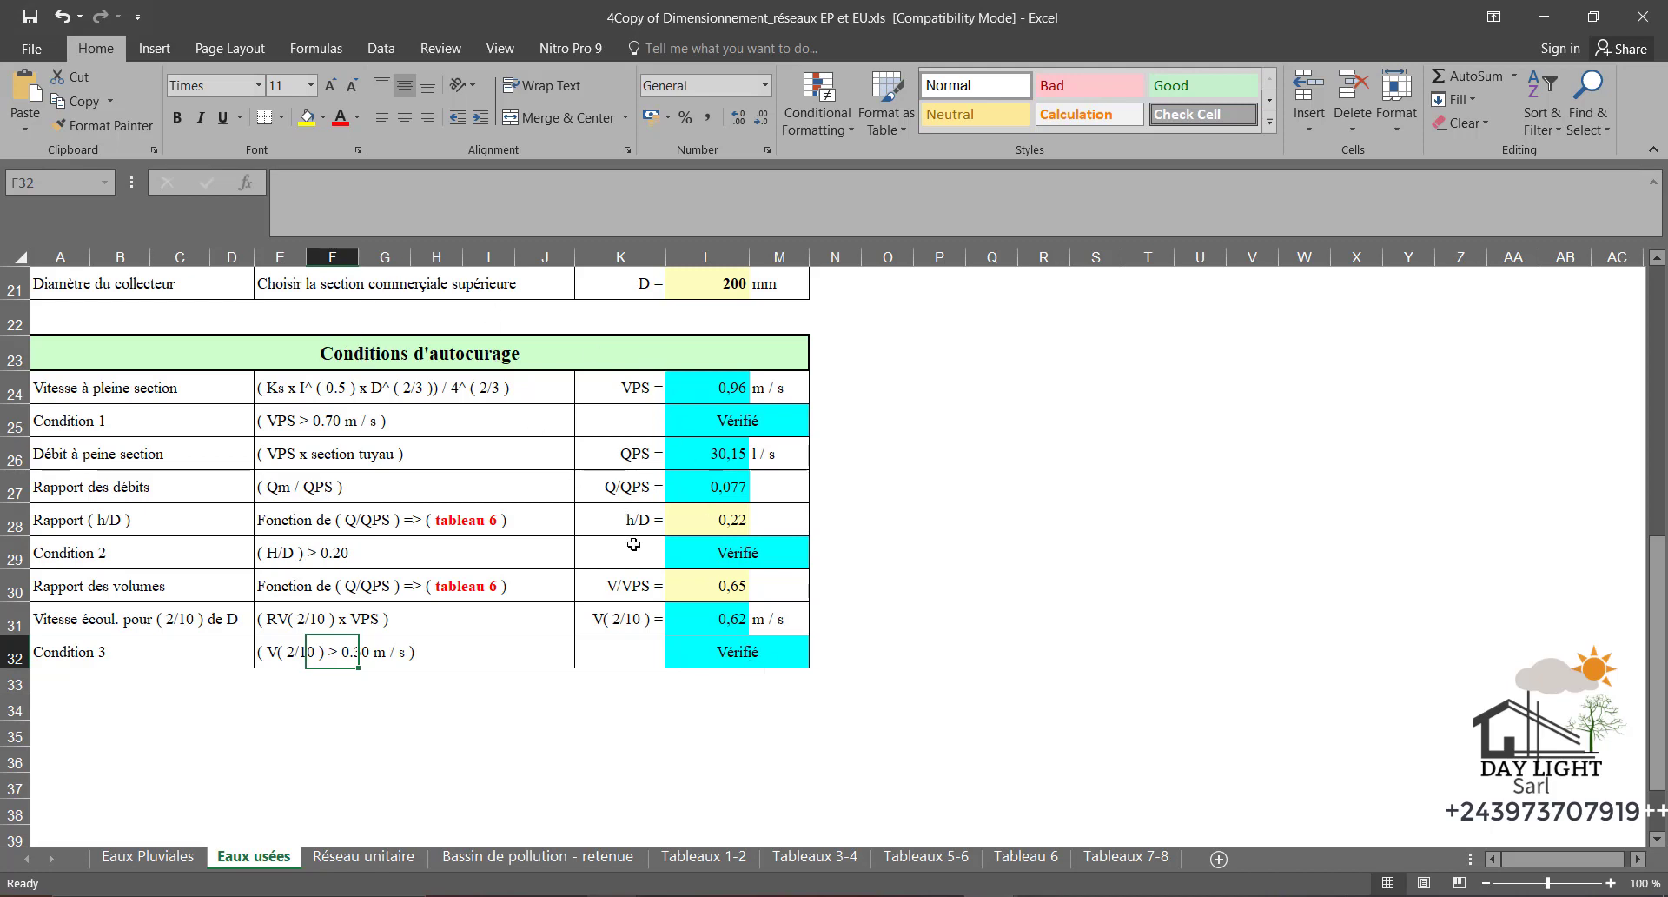
scroll(633, 544, up, 4)
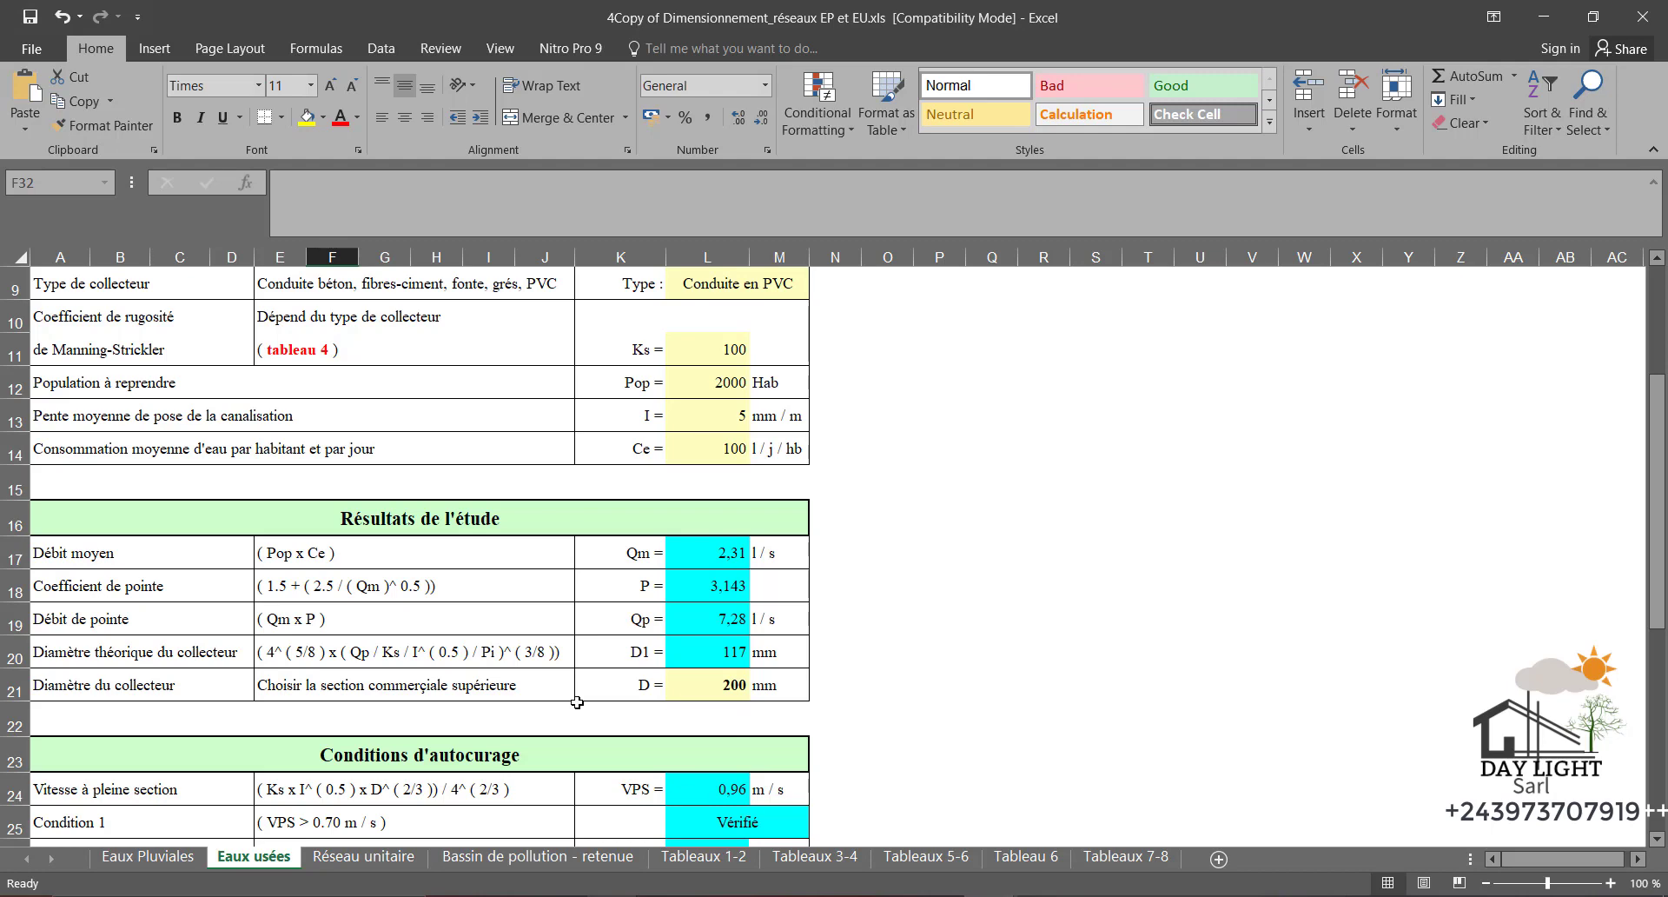
Review the study data of the Réseau unitaire sheet, including the note defining the combined system and the total flow and diameter results
key(ctrl+Page_Down)
scroll(521, 810, up, 6)
scroll(521, 810, up, 3)
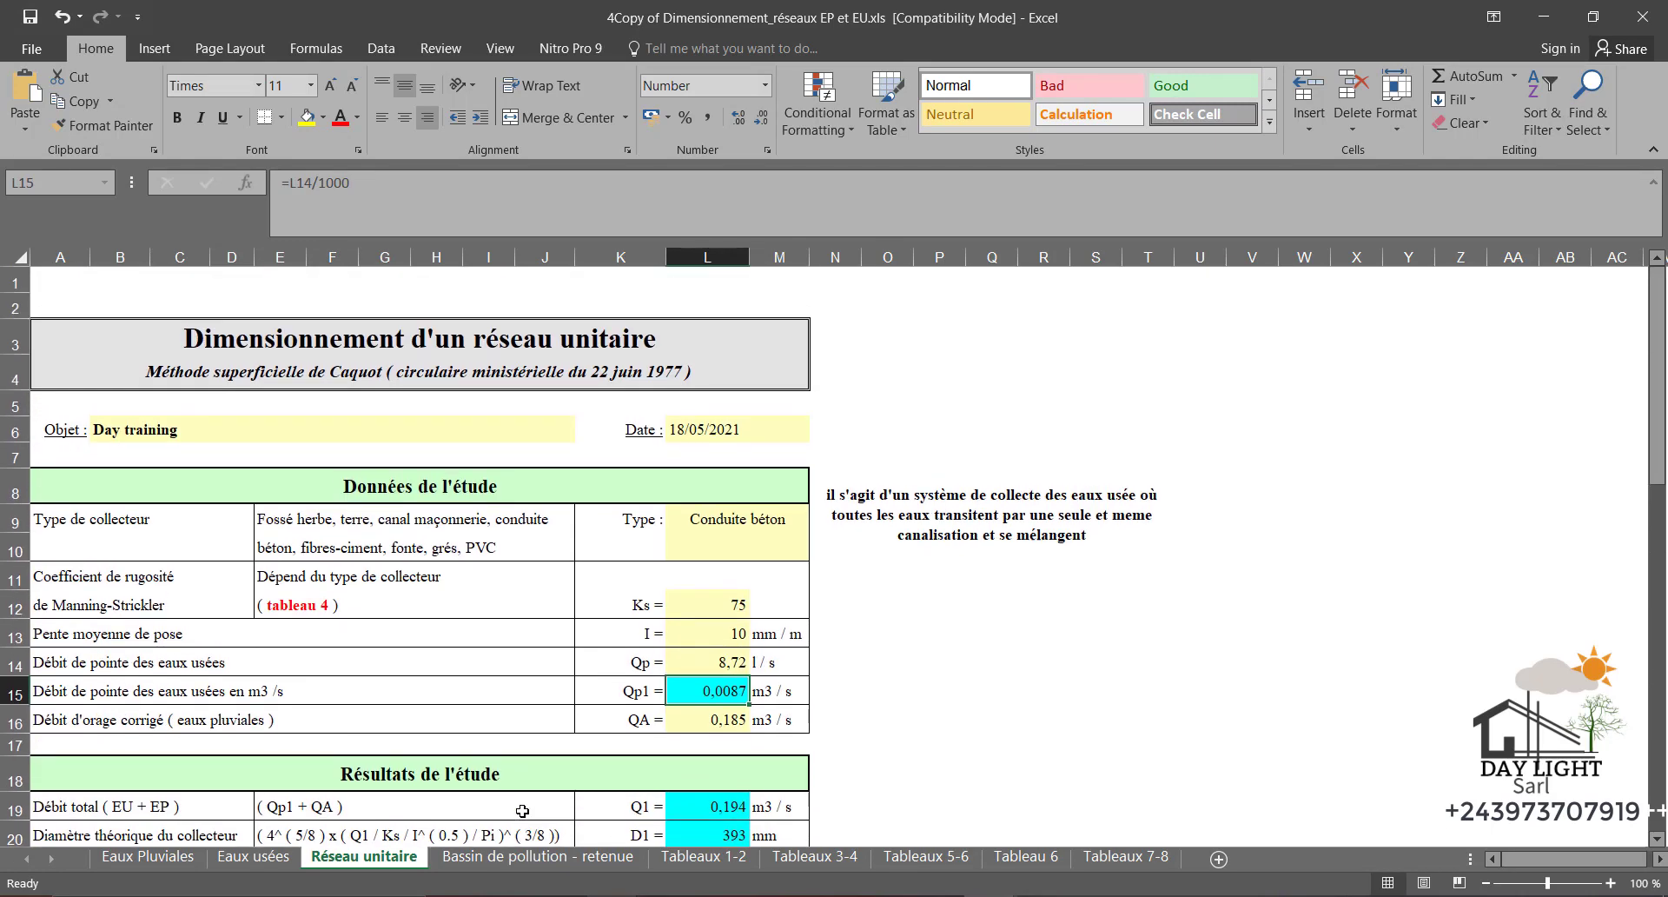
scroll(521, 809, down, 1)
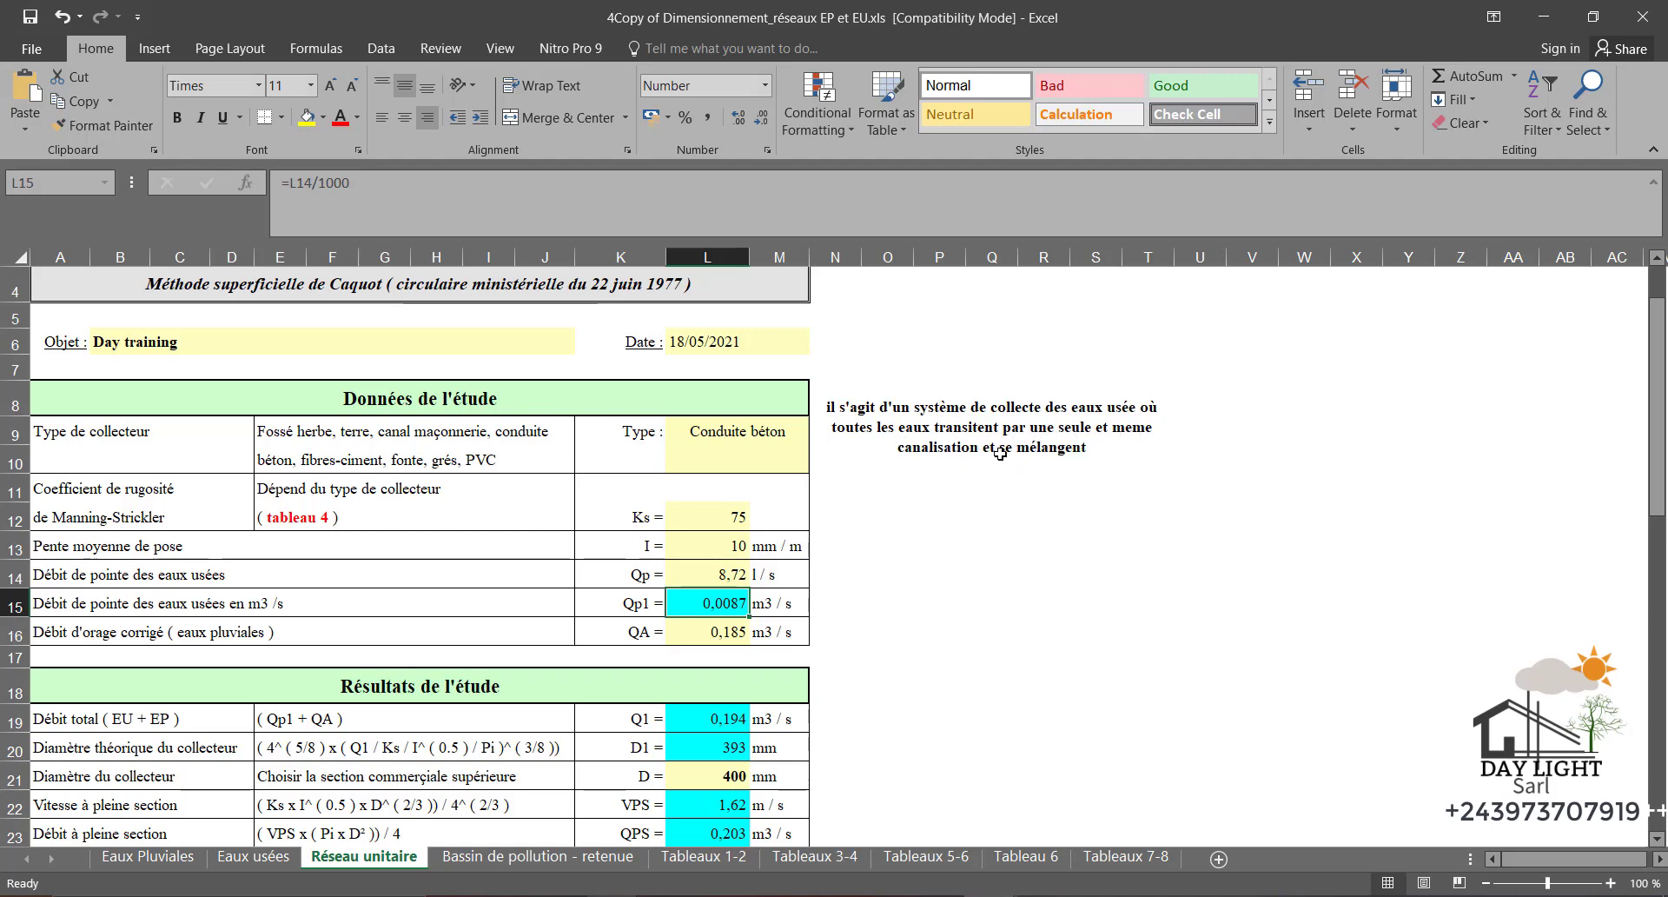
scroll(1068, 464, down, 2)
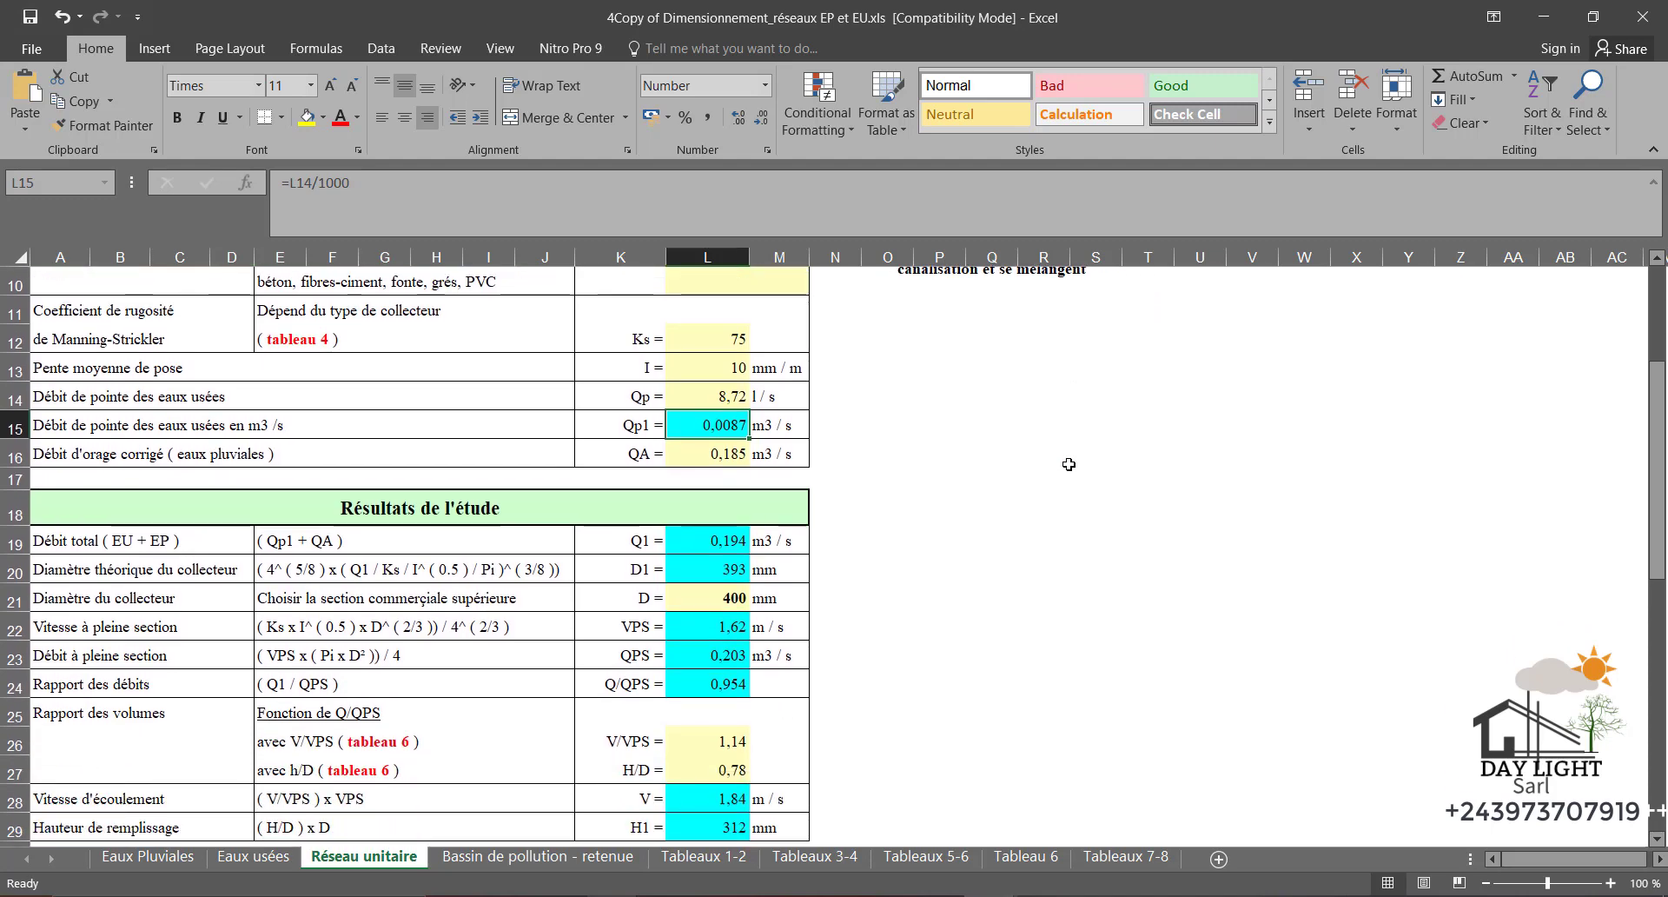
scroll(1069, 464, up, 2)
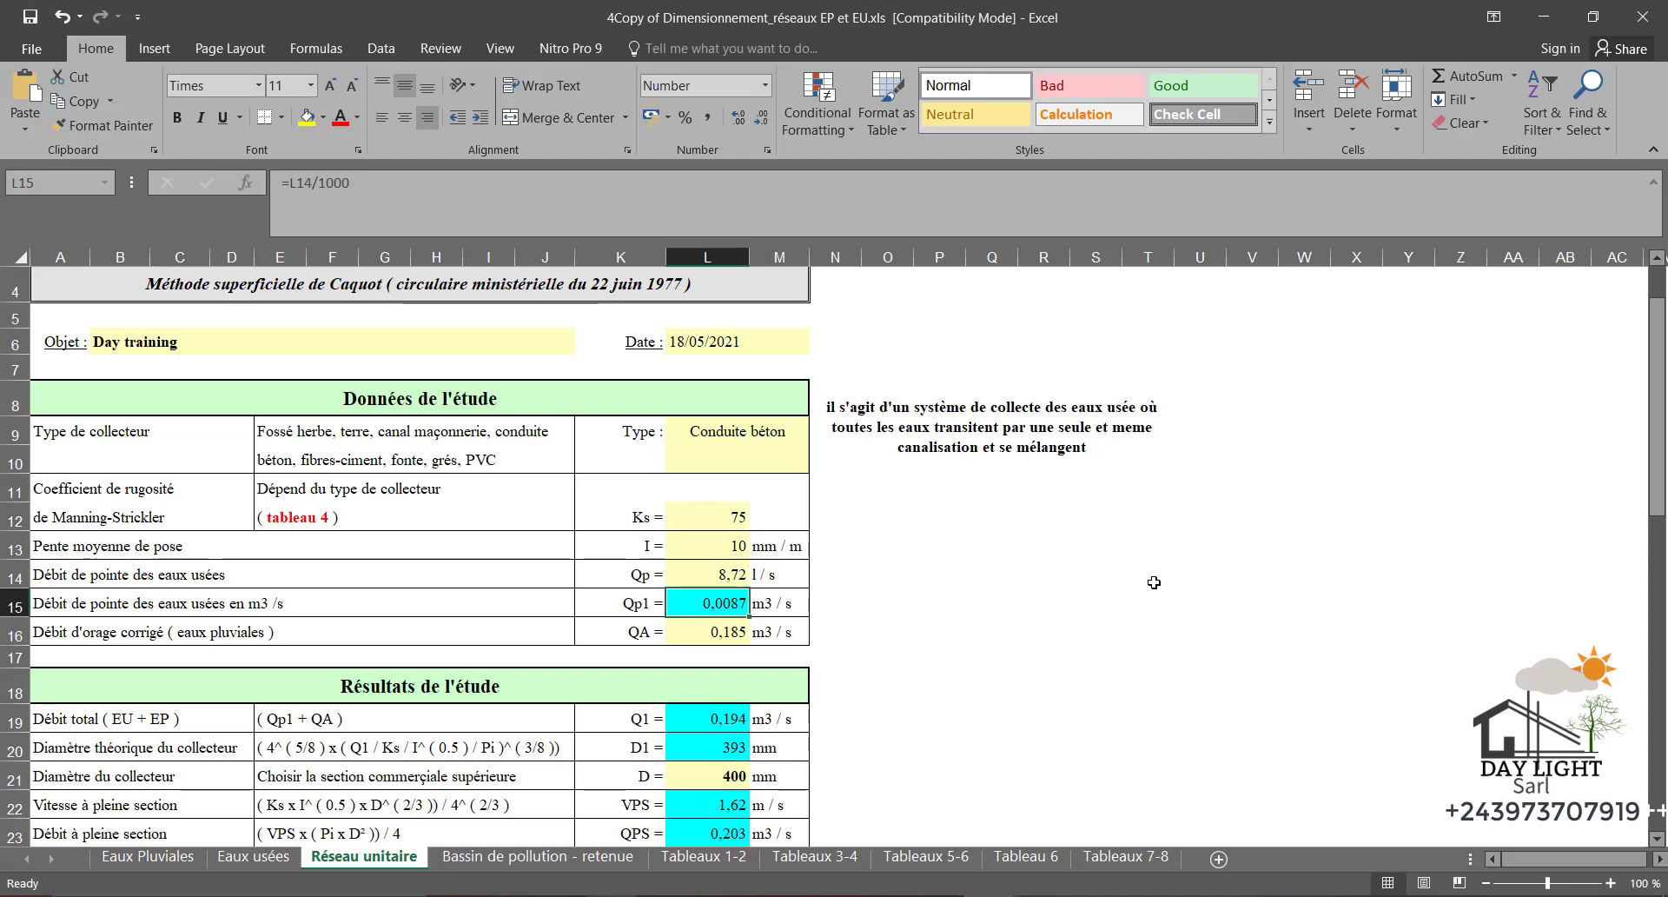
scroll(643, 488, down, 1)
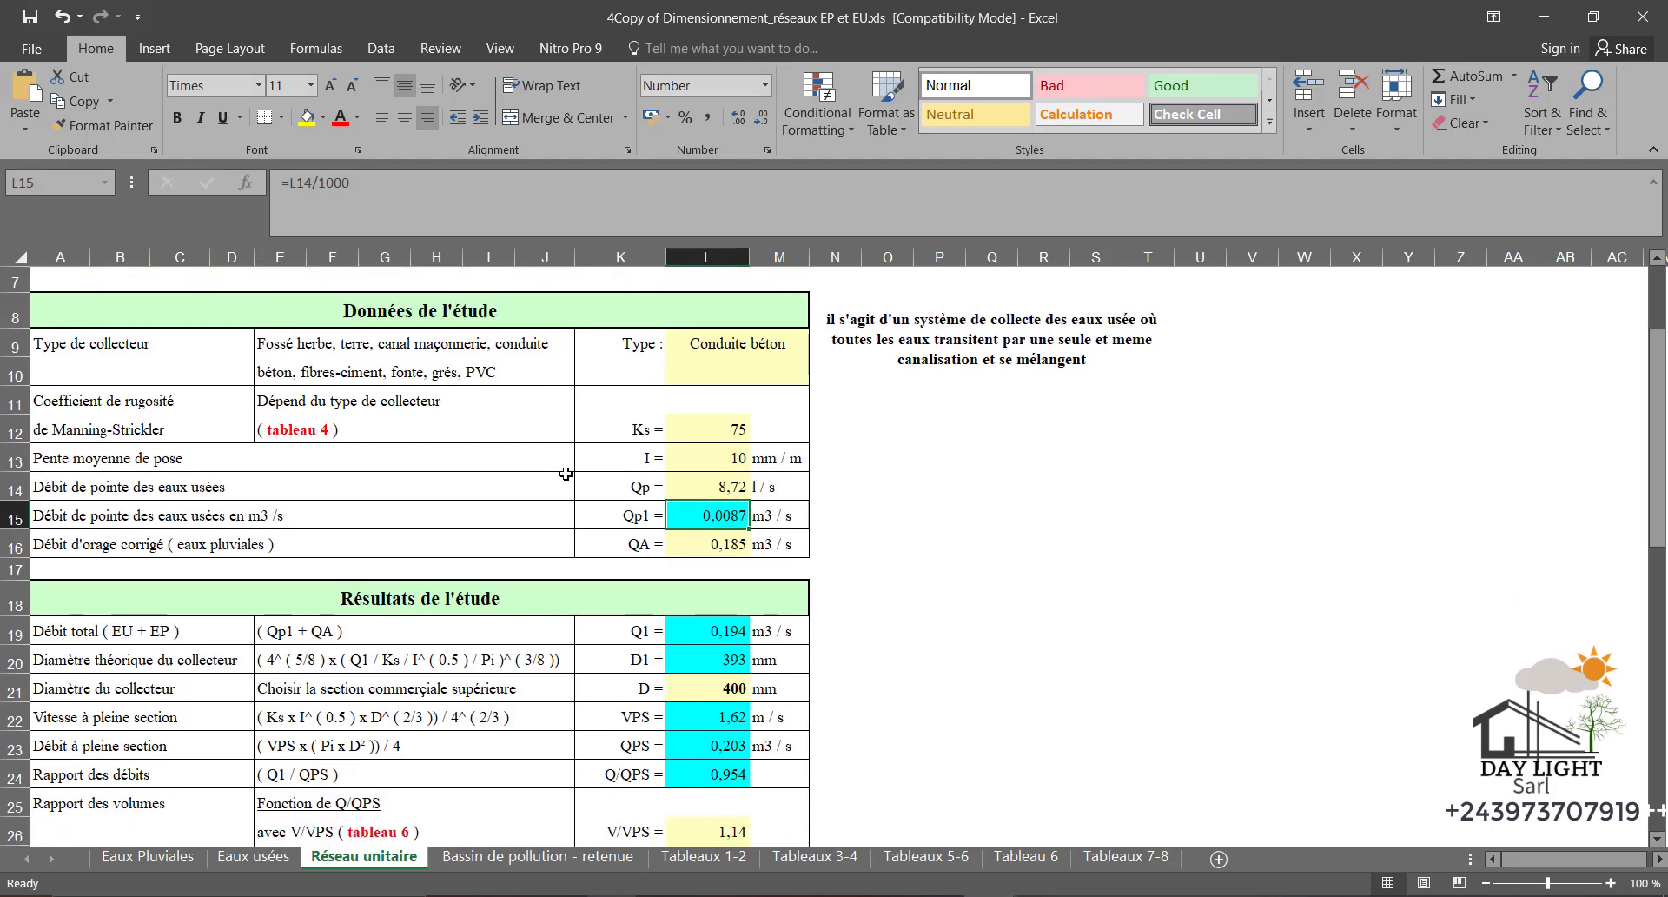
scroll(685, 440, up, 1)
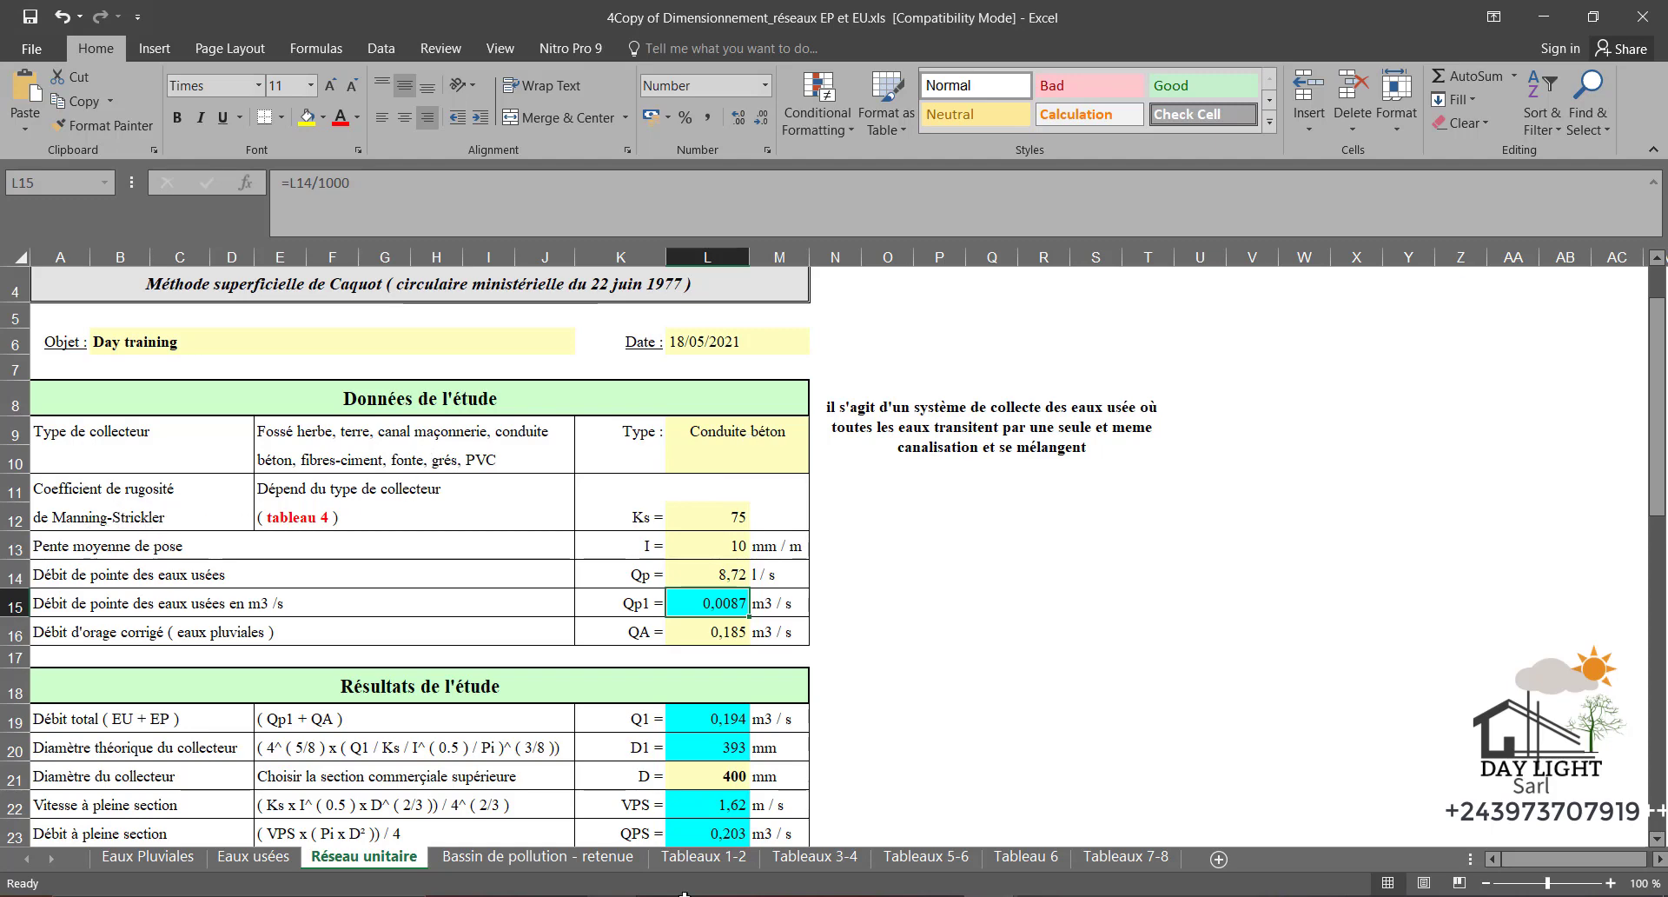
Look up the Manning-Strickler coefficient for a concrete pipe in Tableau 4 and return to the Réseau unitaire sheet
click(815, 857)
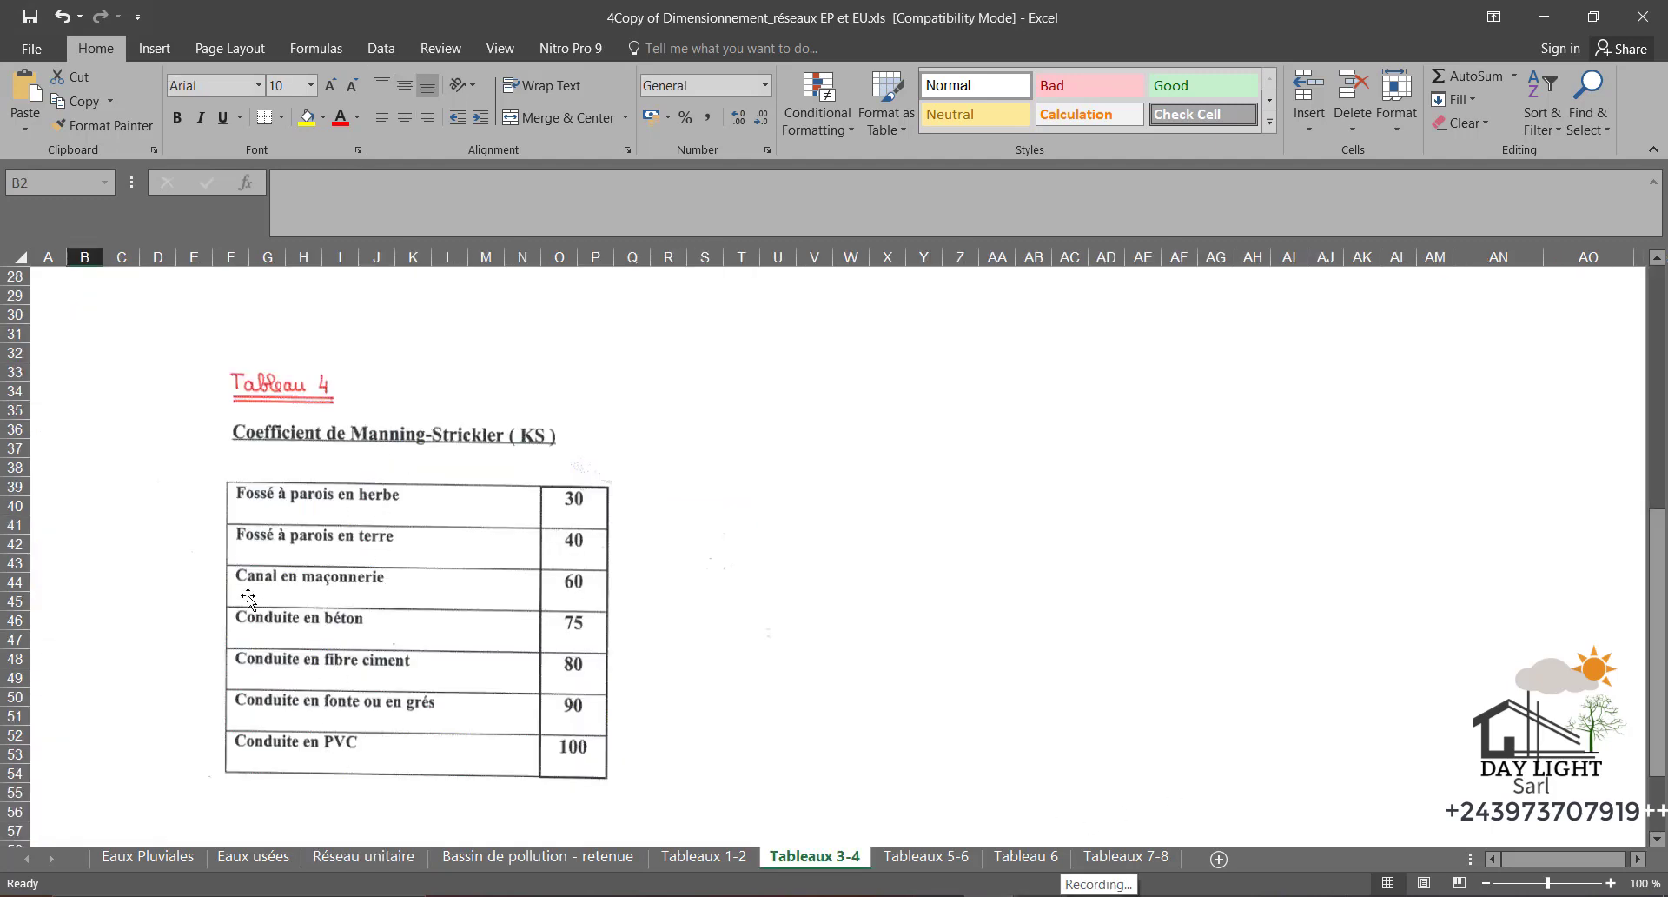
click(147, 857)
click(363, 857)
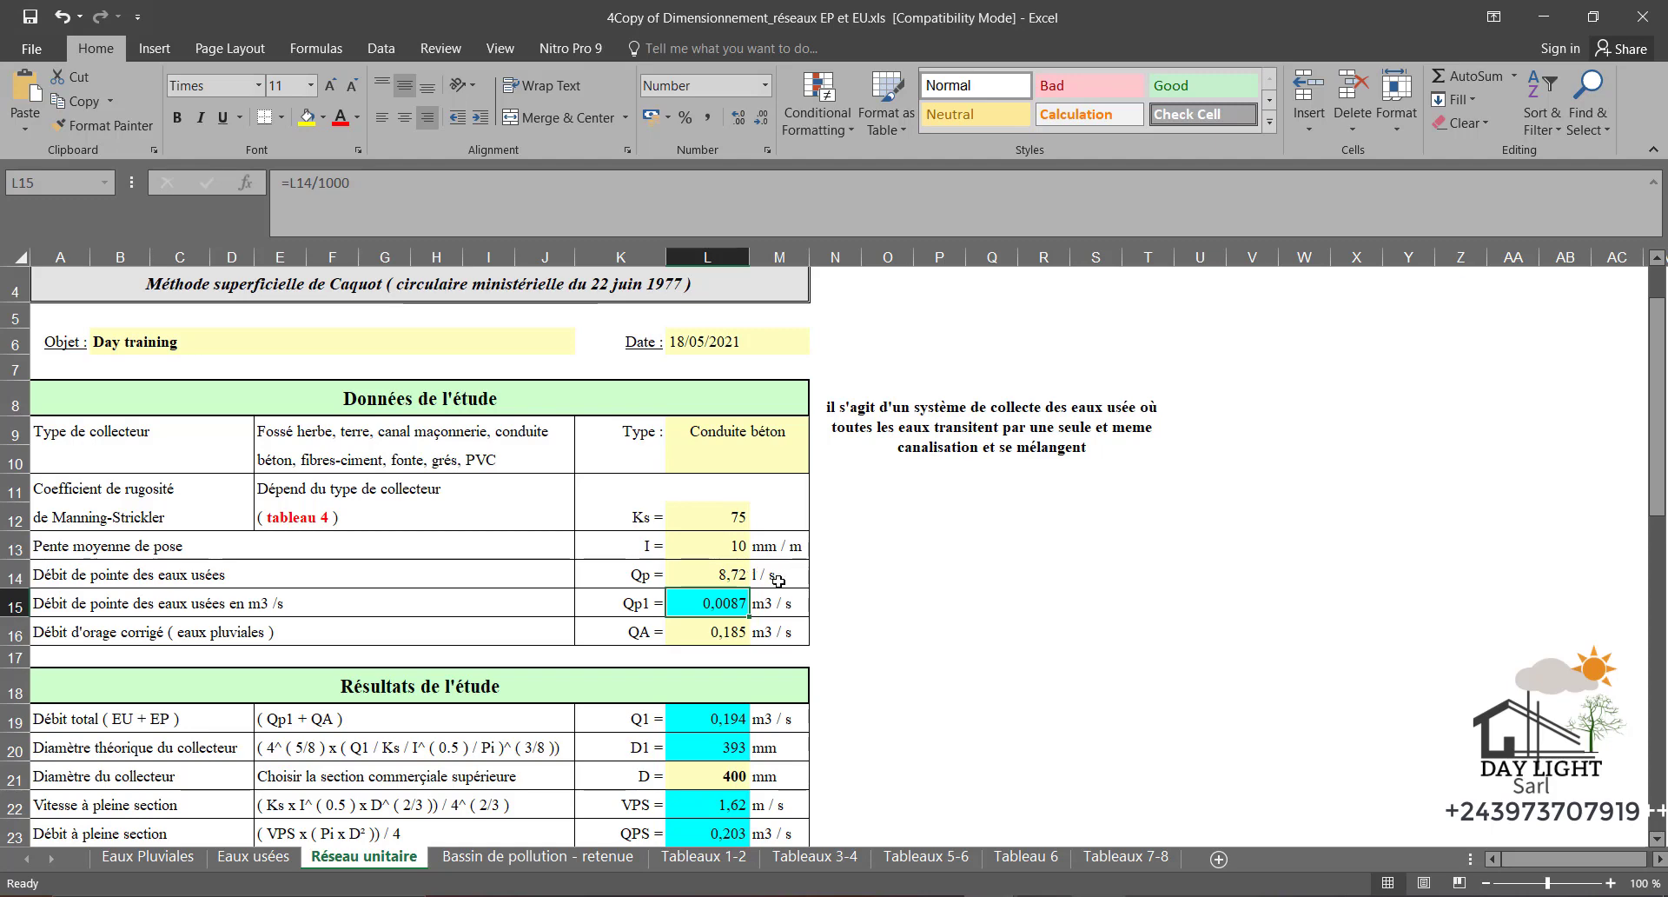
Compare the wastewater peak flow input in L14 of Réseau unitaire with the peak flow formula in L19 of Eaux usées
click(710, 579)
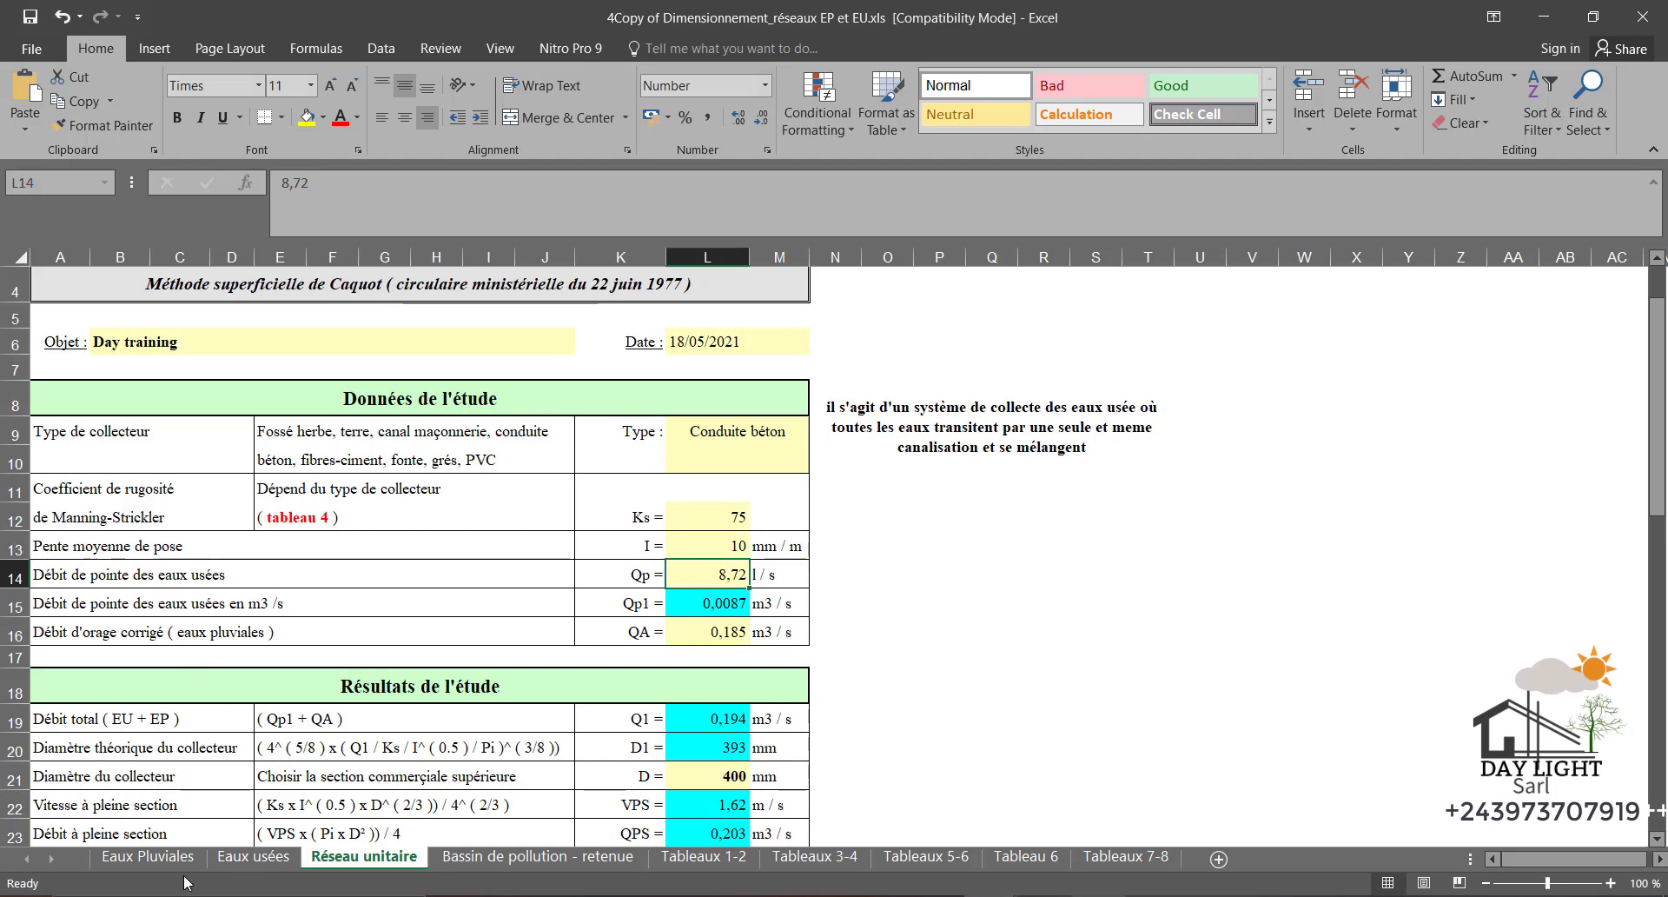
click(246, 864)
scroll(330, 686, up, 4)
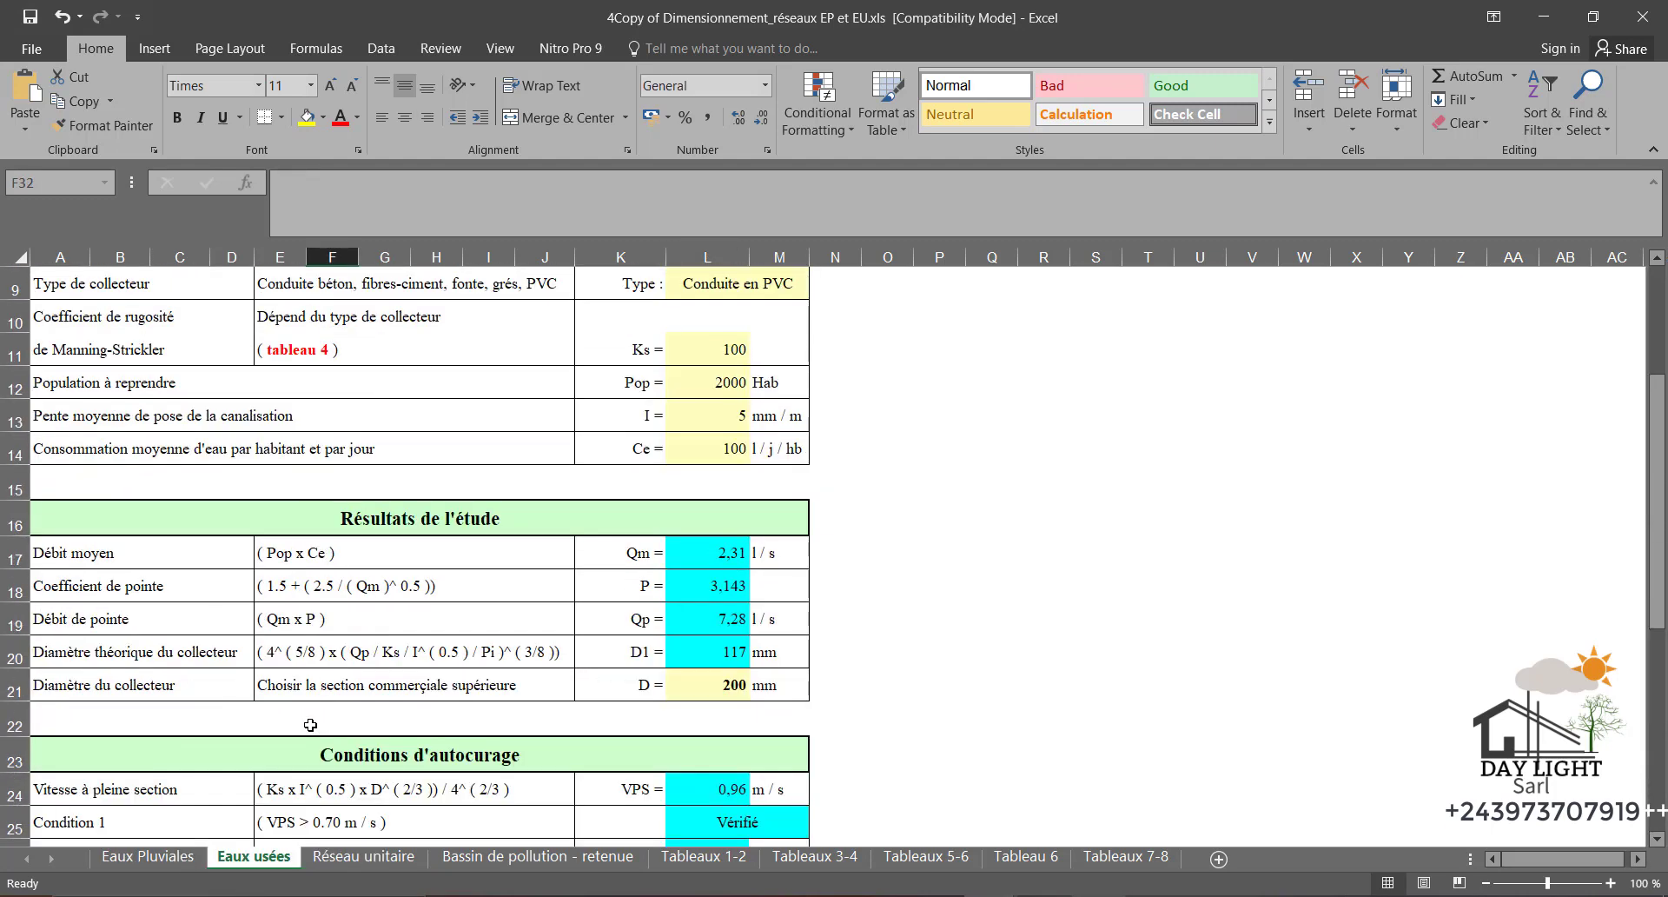
click(730, 620)
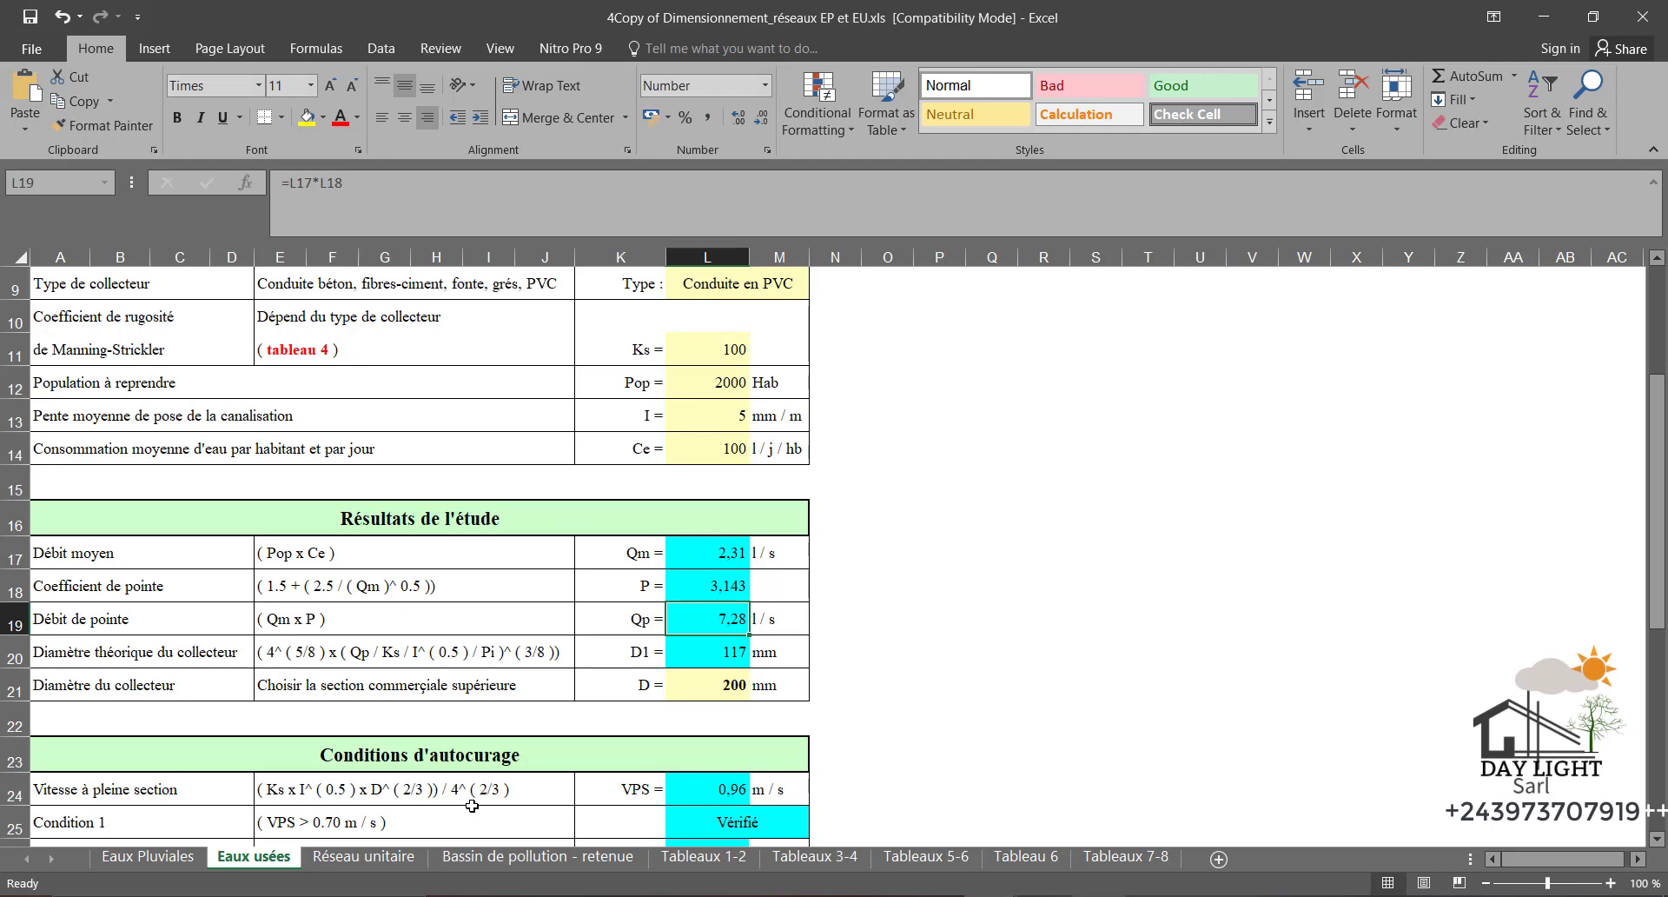
click(388, 858)
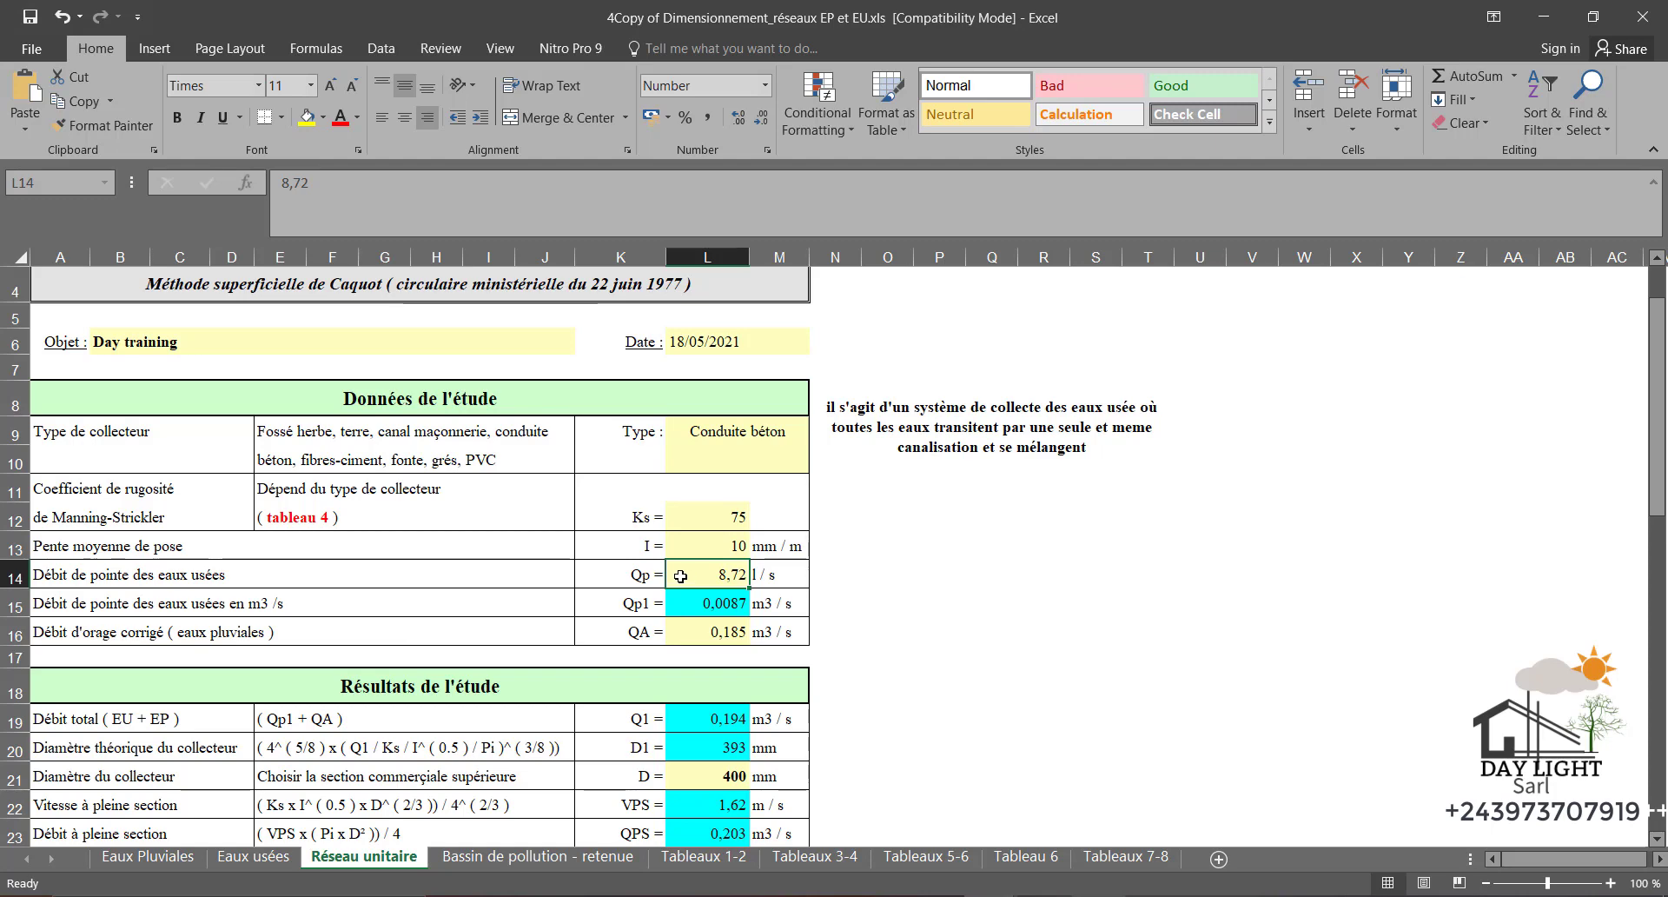
click(253, 857)
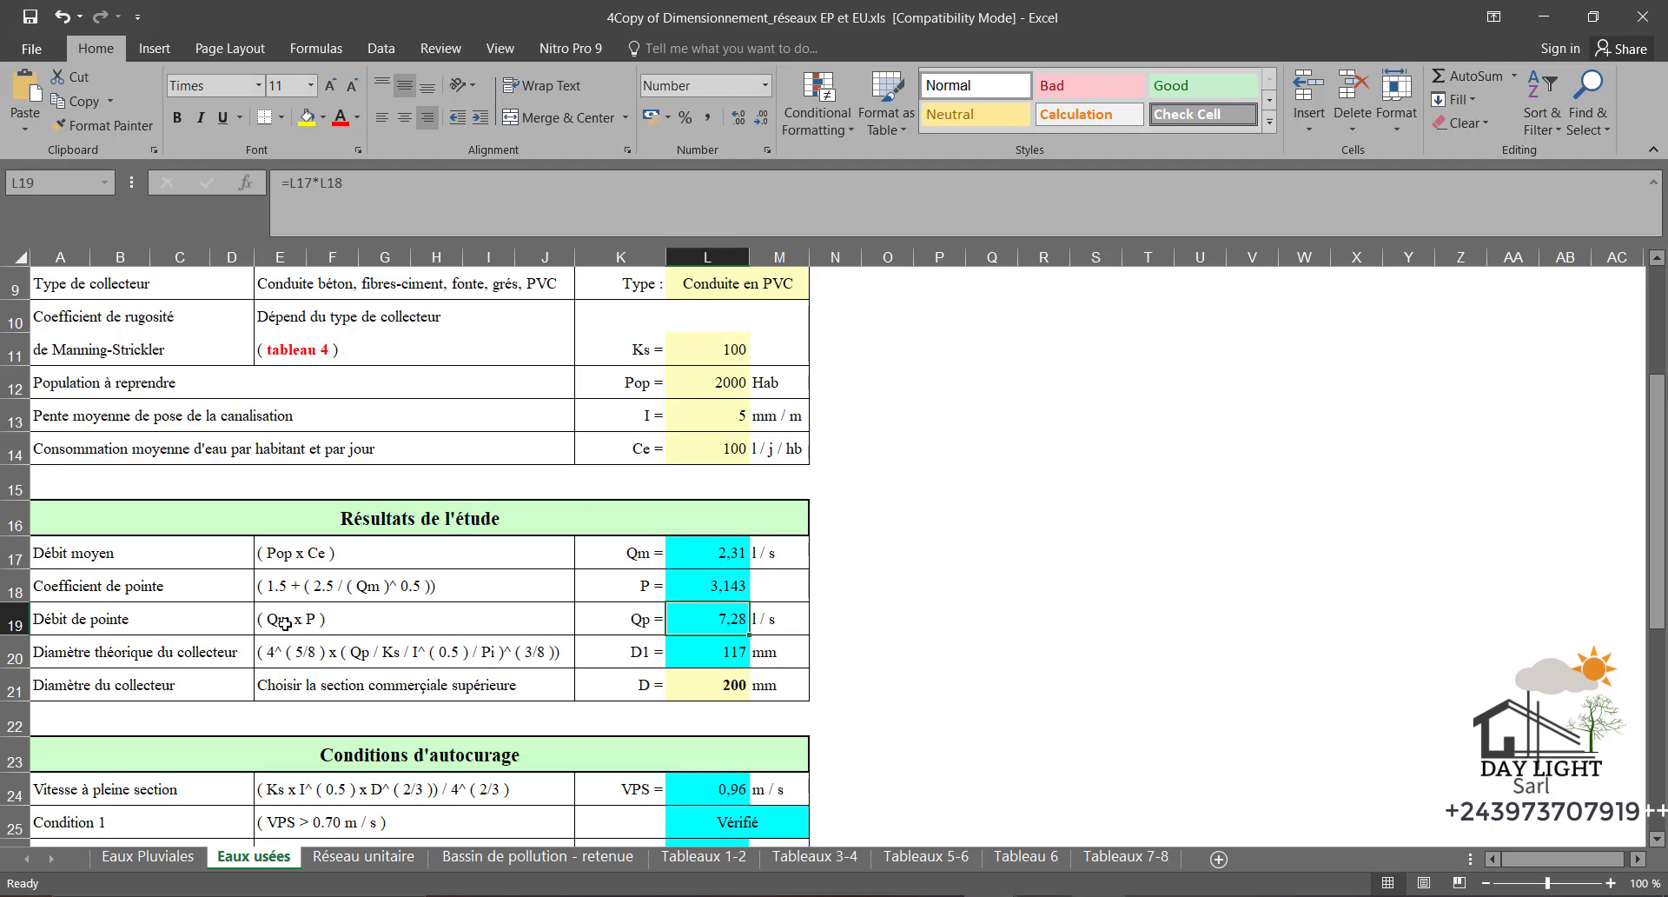
click(375, 192)
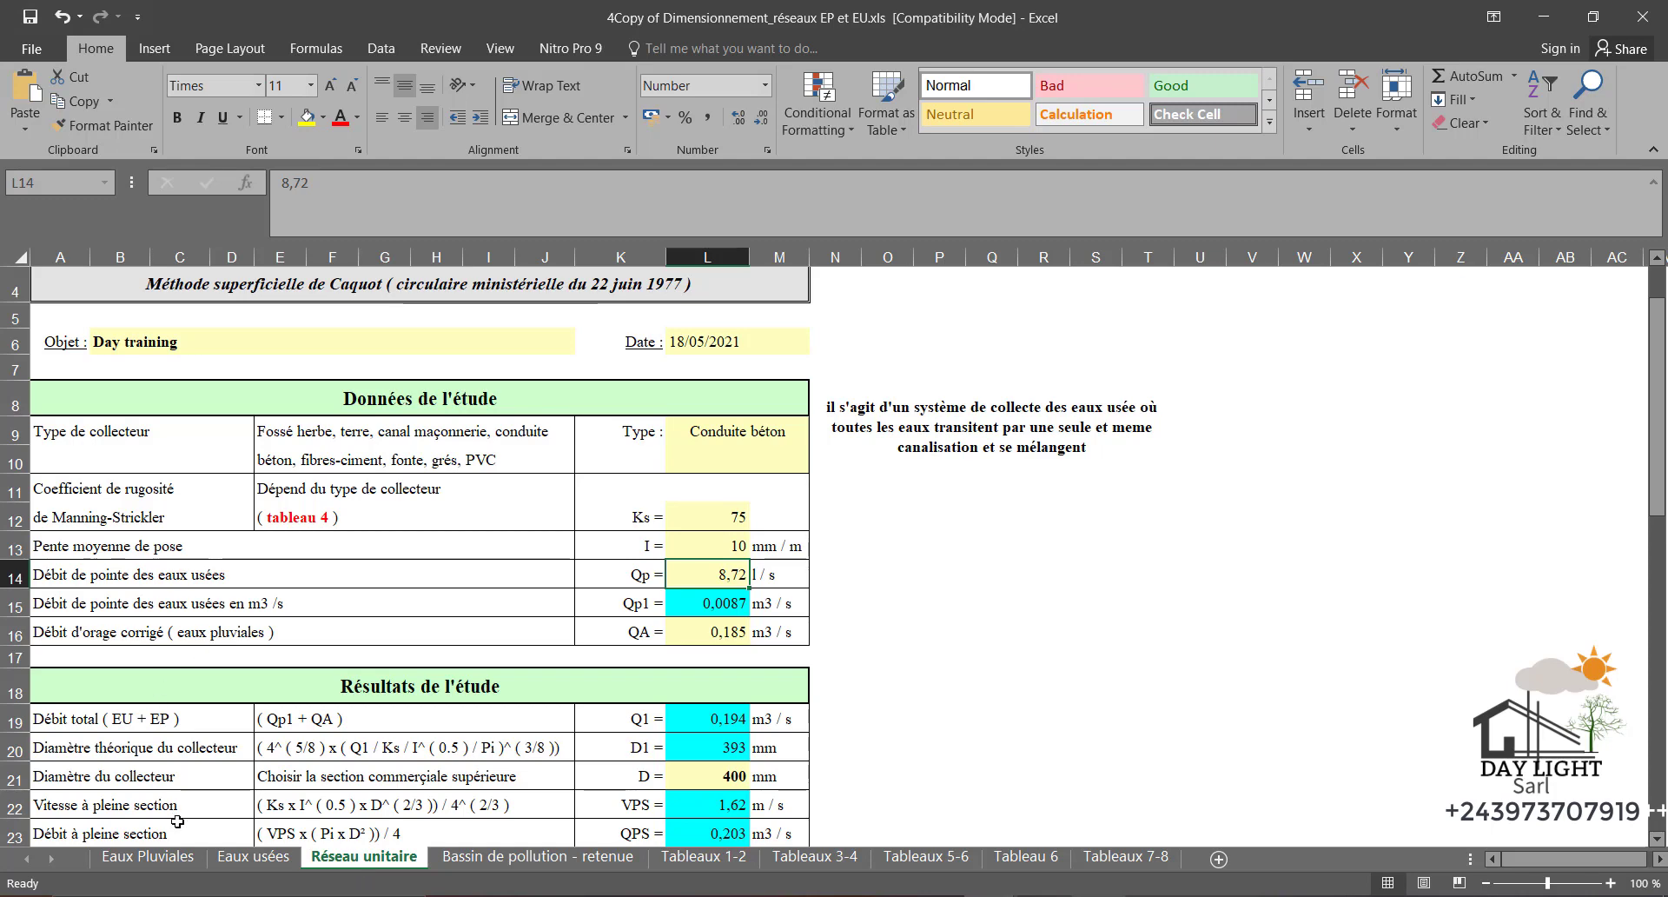
Inspect the corrected storm flow formula in L32 of Eaux Pluviales and return to the Réseau unitaire sheet
click(171, 856)
scroll(135, 598, up, 3)
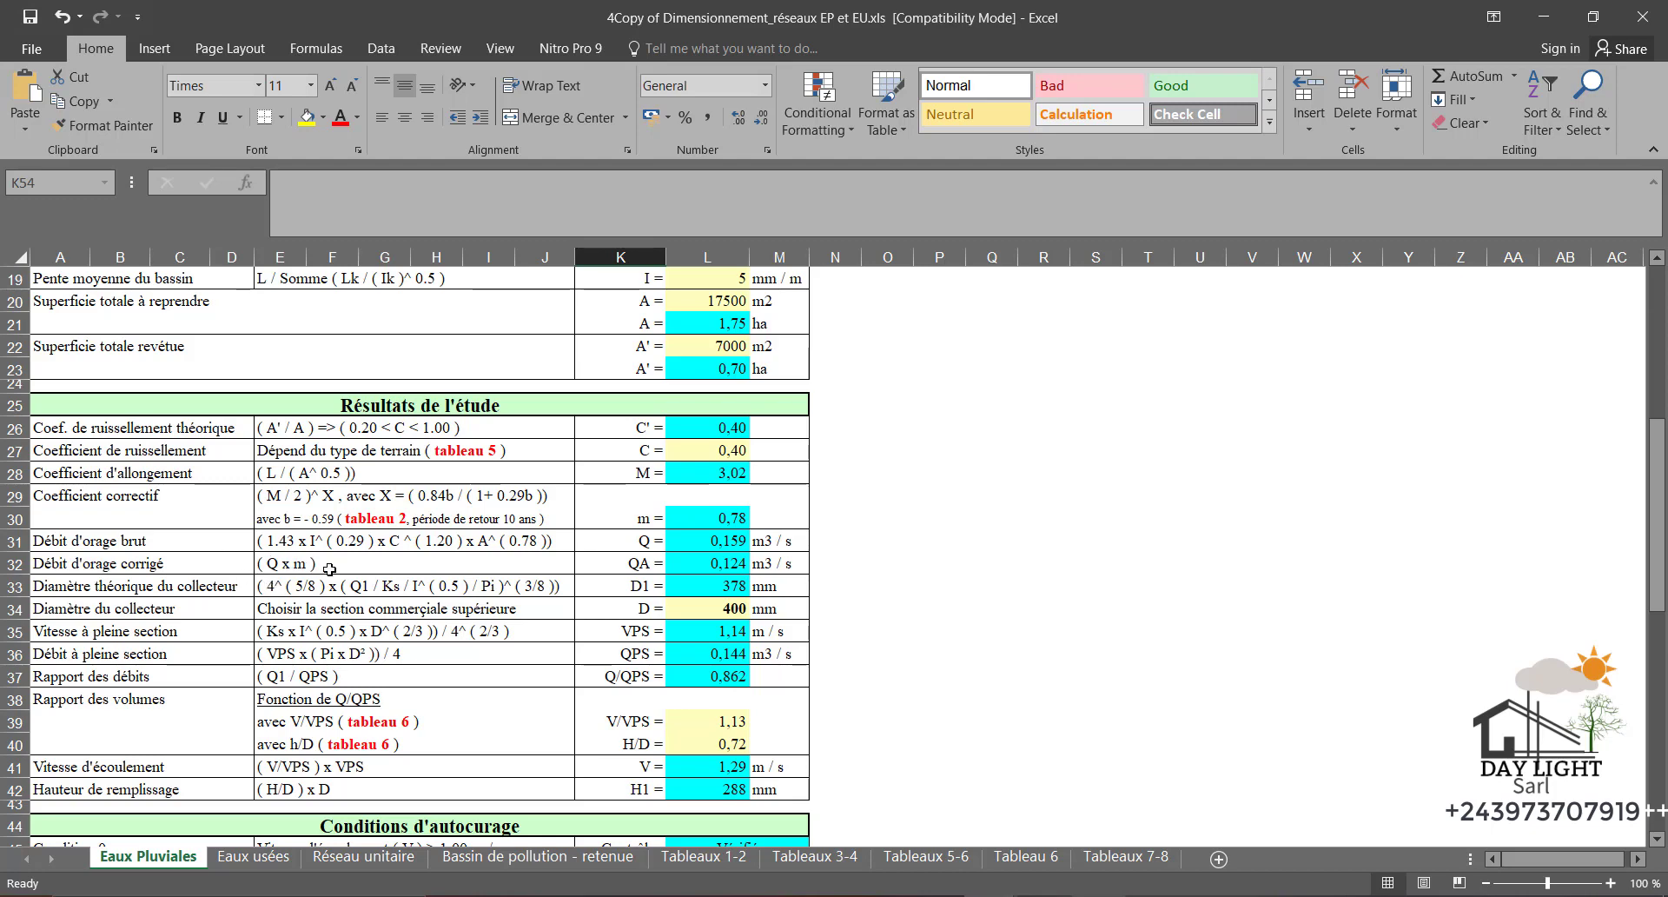
click(692, 566)
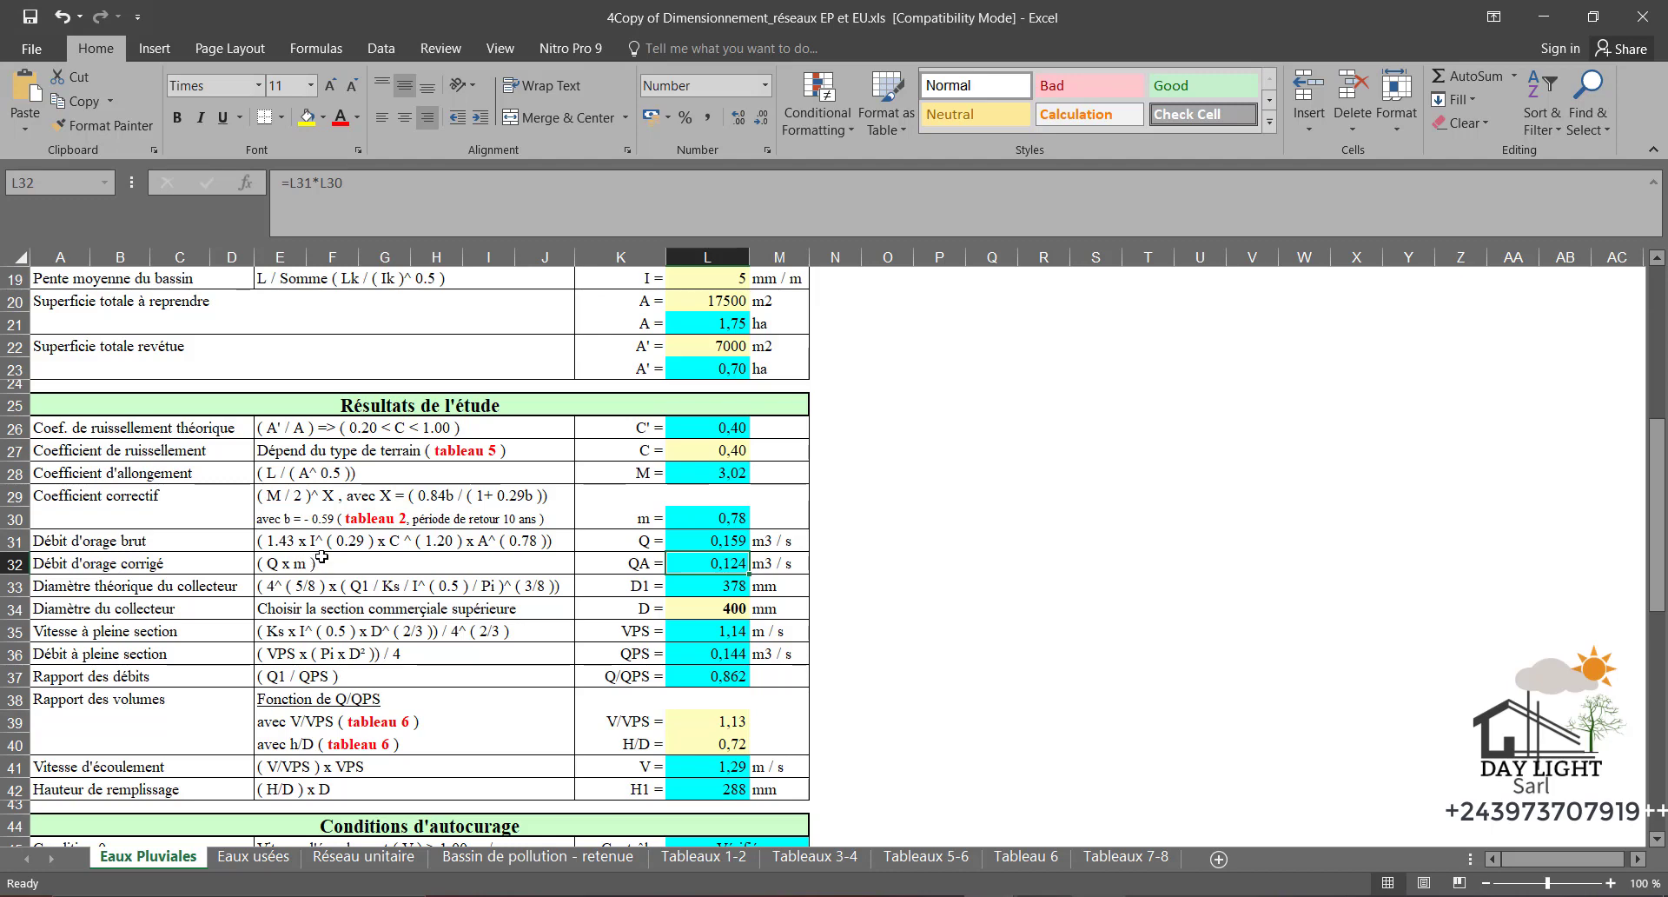
scroll(164, 526, up, 6)
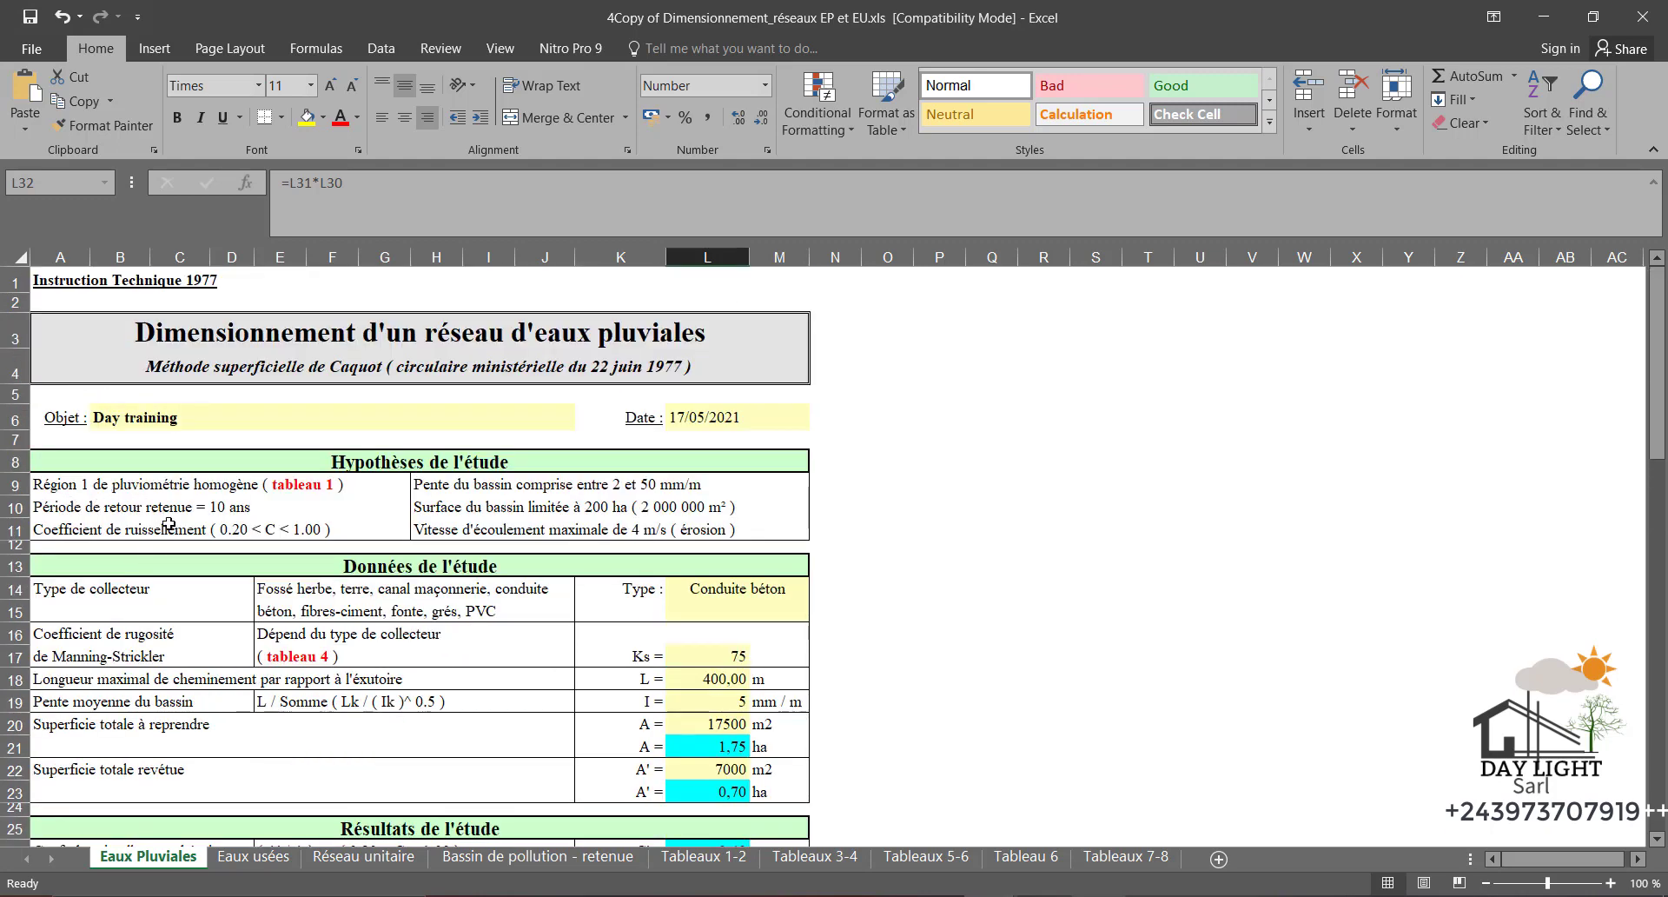
scroll(169, 524, down, 5)
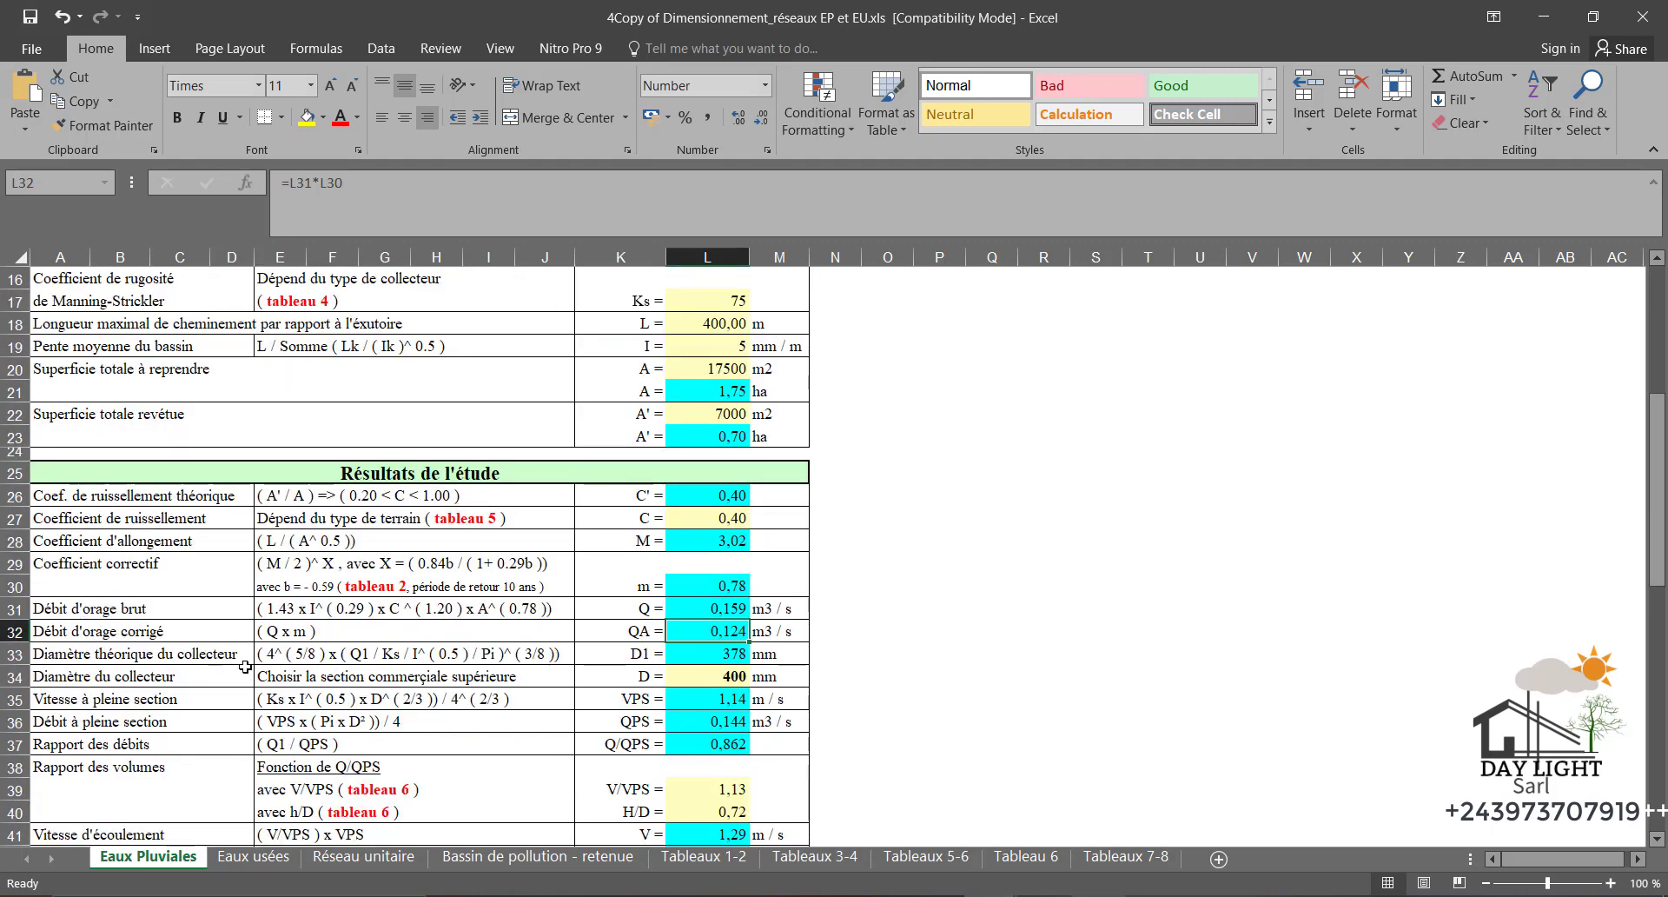
click(352, 859)
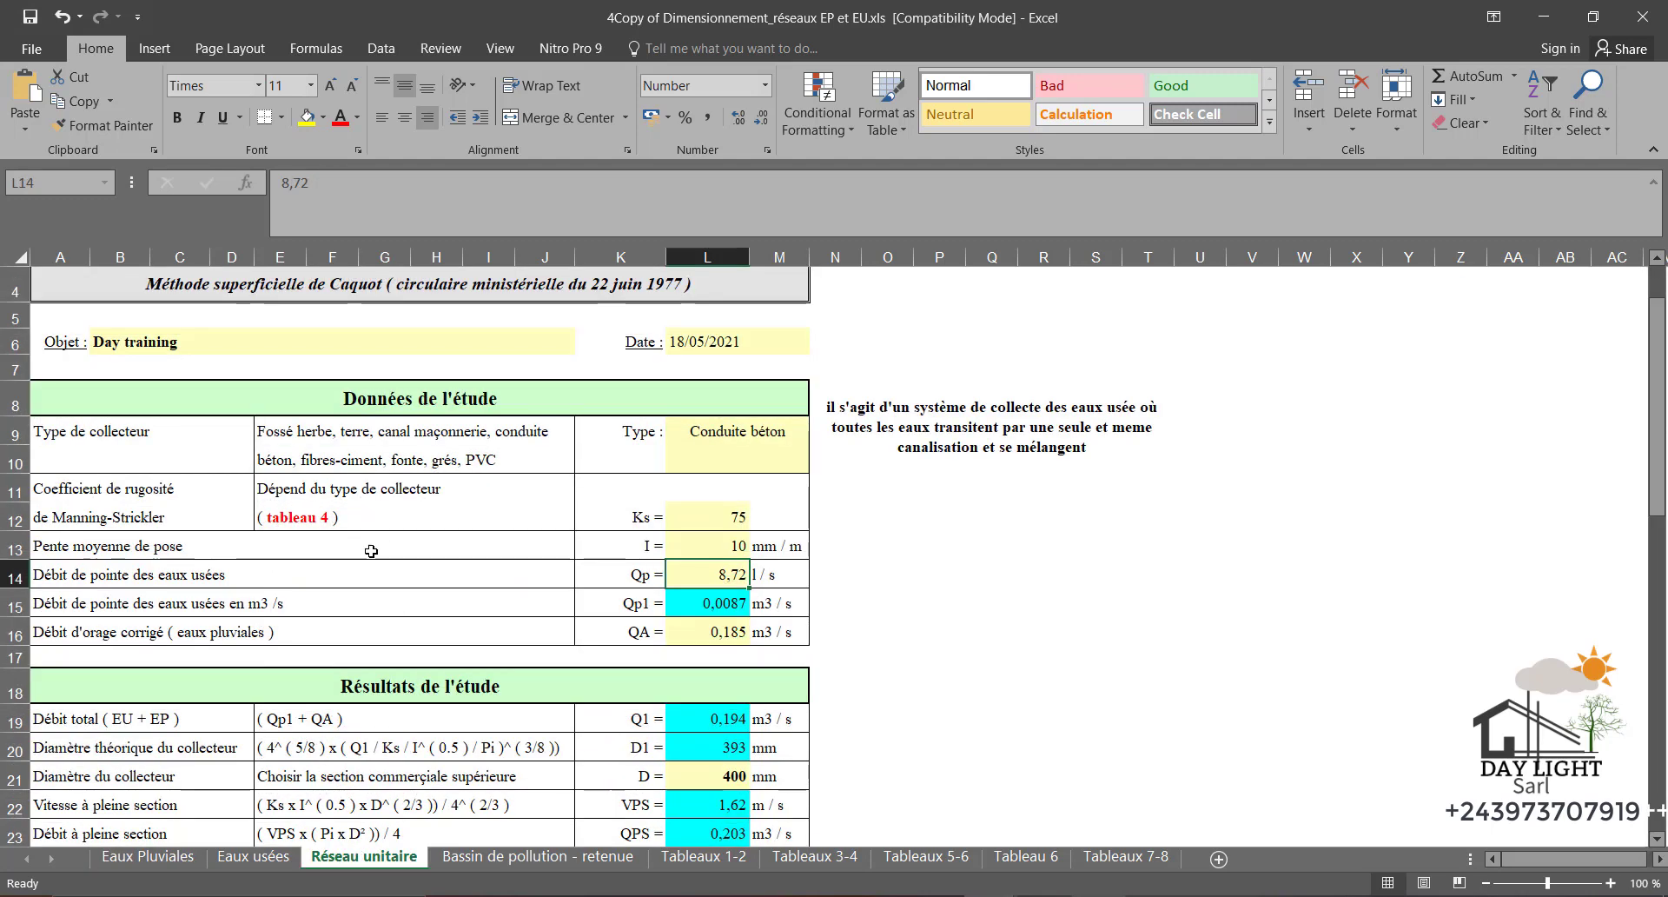
Check the corrected storm flow input in L16, and review the combined network's diameter, full-section velocity and flow ratio results
click(742, 633)
scroll(713, 620, down, 4)
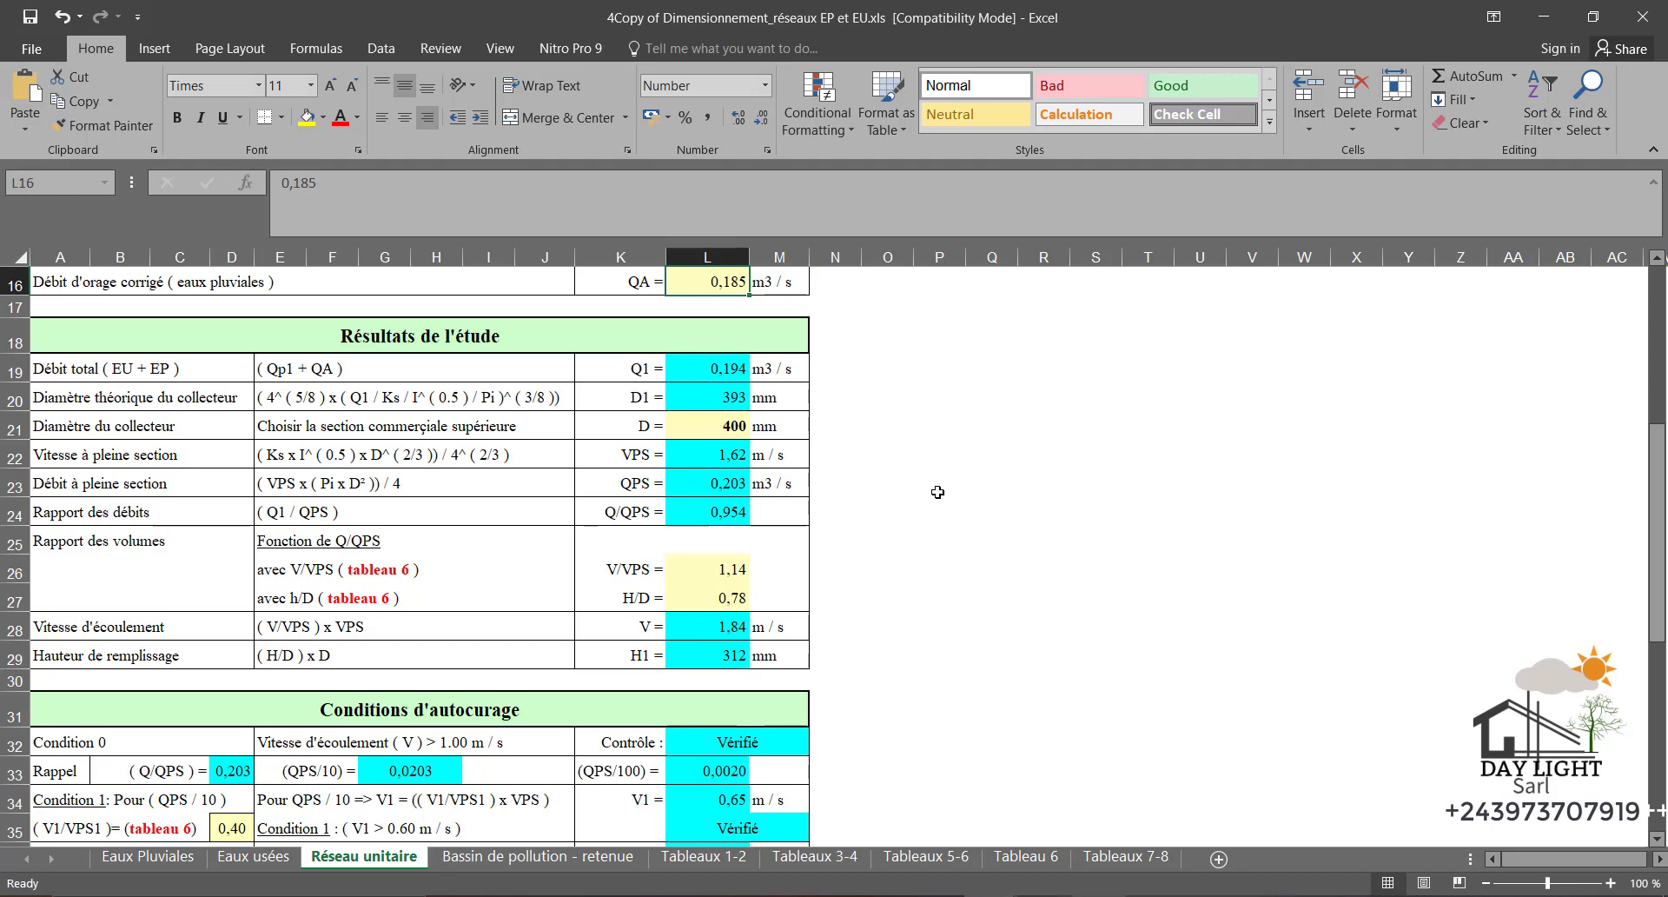
scroll(452, 435, up, 1)
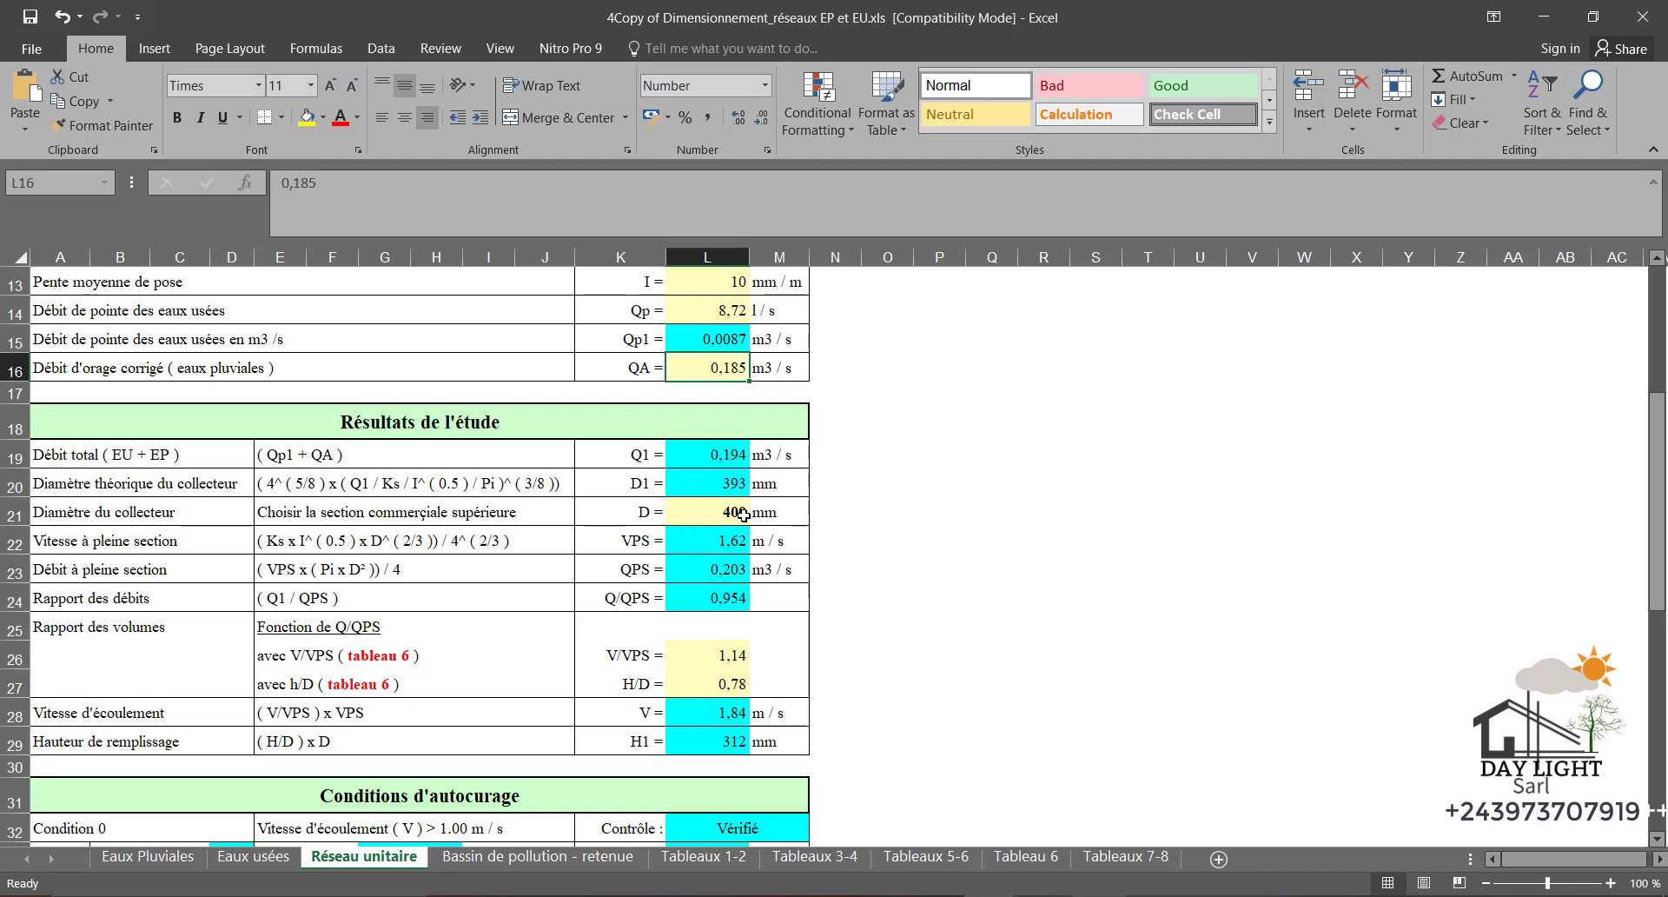
scroll(194, 566, down, 1)
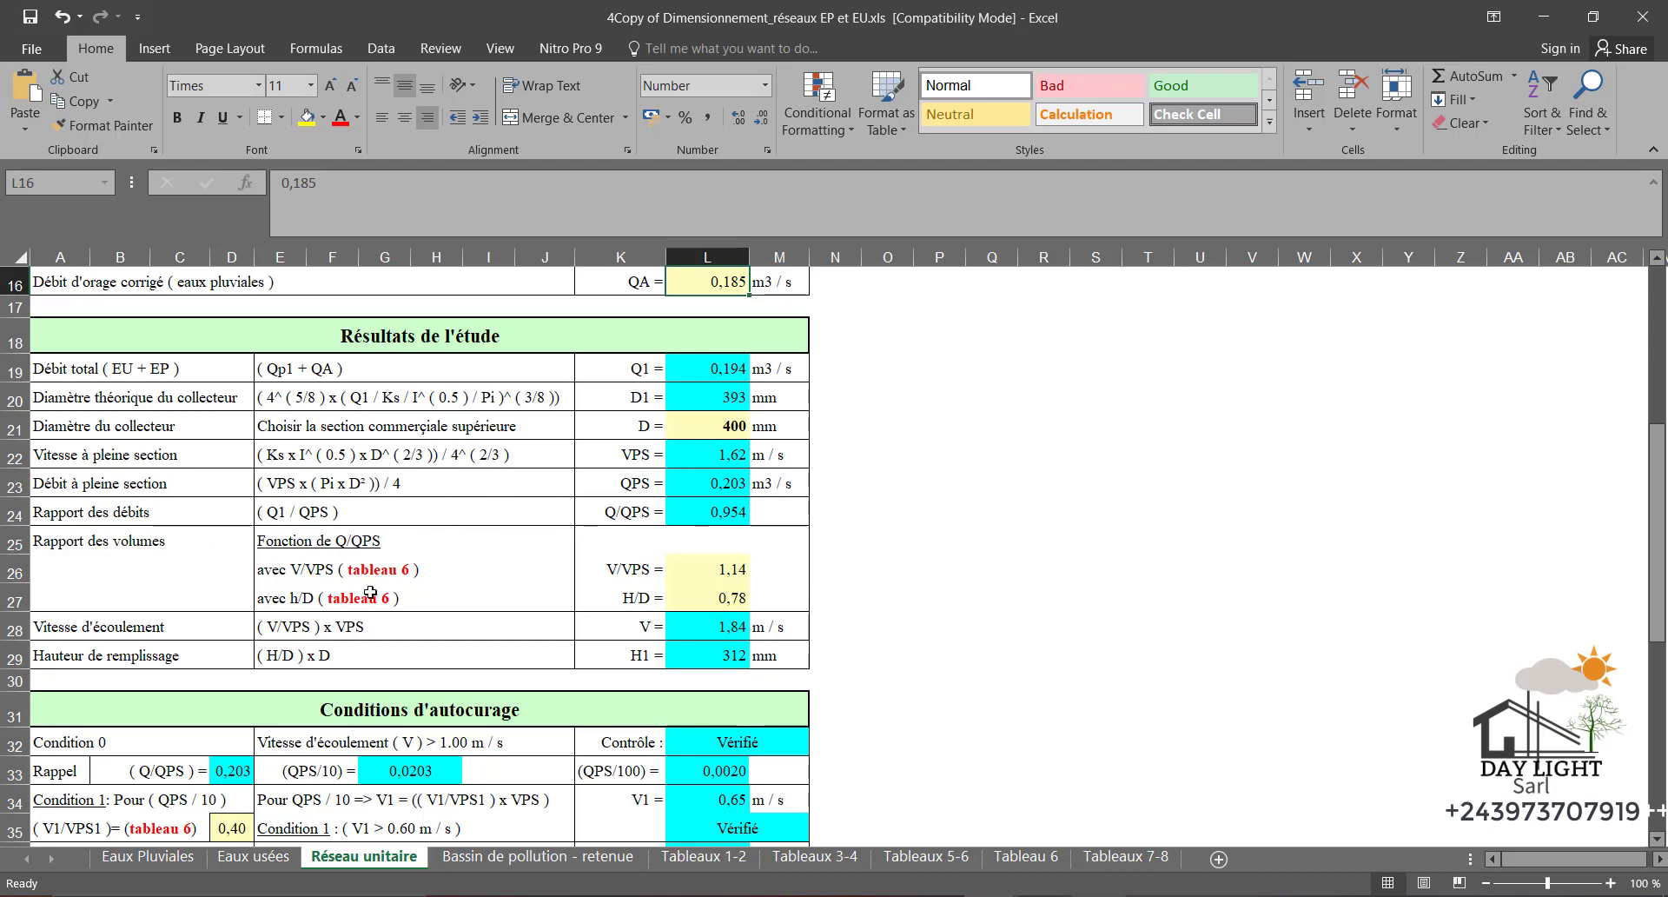
scroll(333, 527, up, 1)
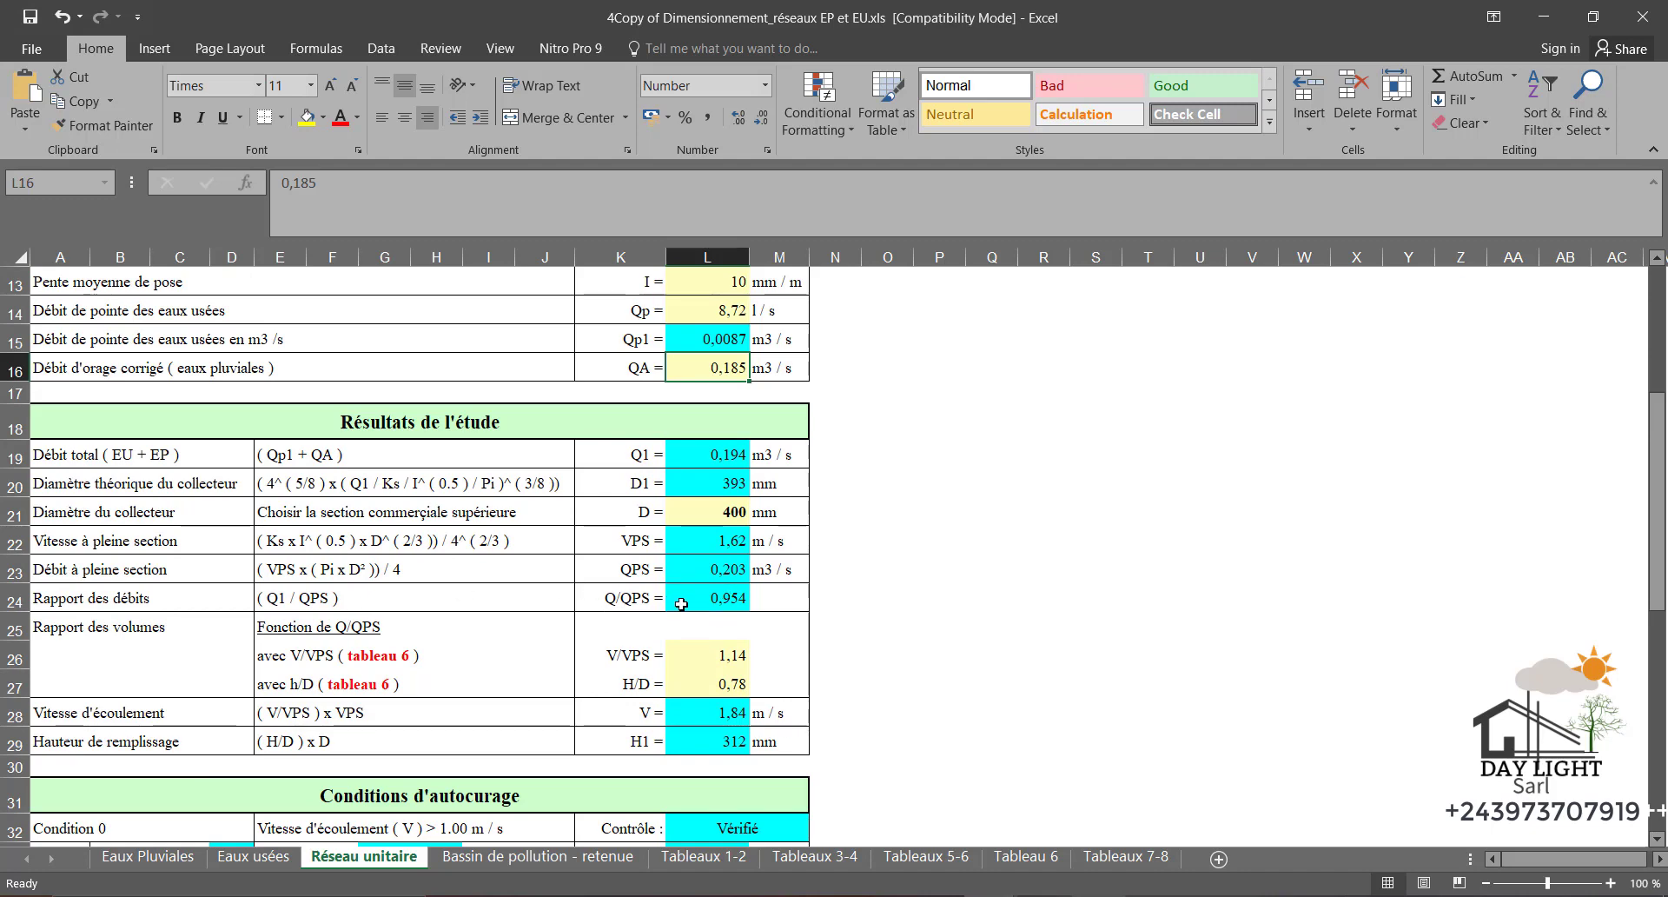
scroll(681, 603, down, 1)
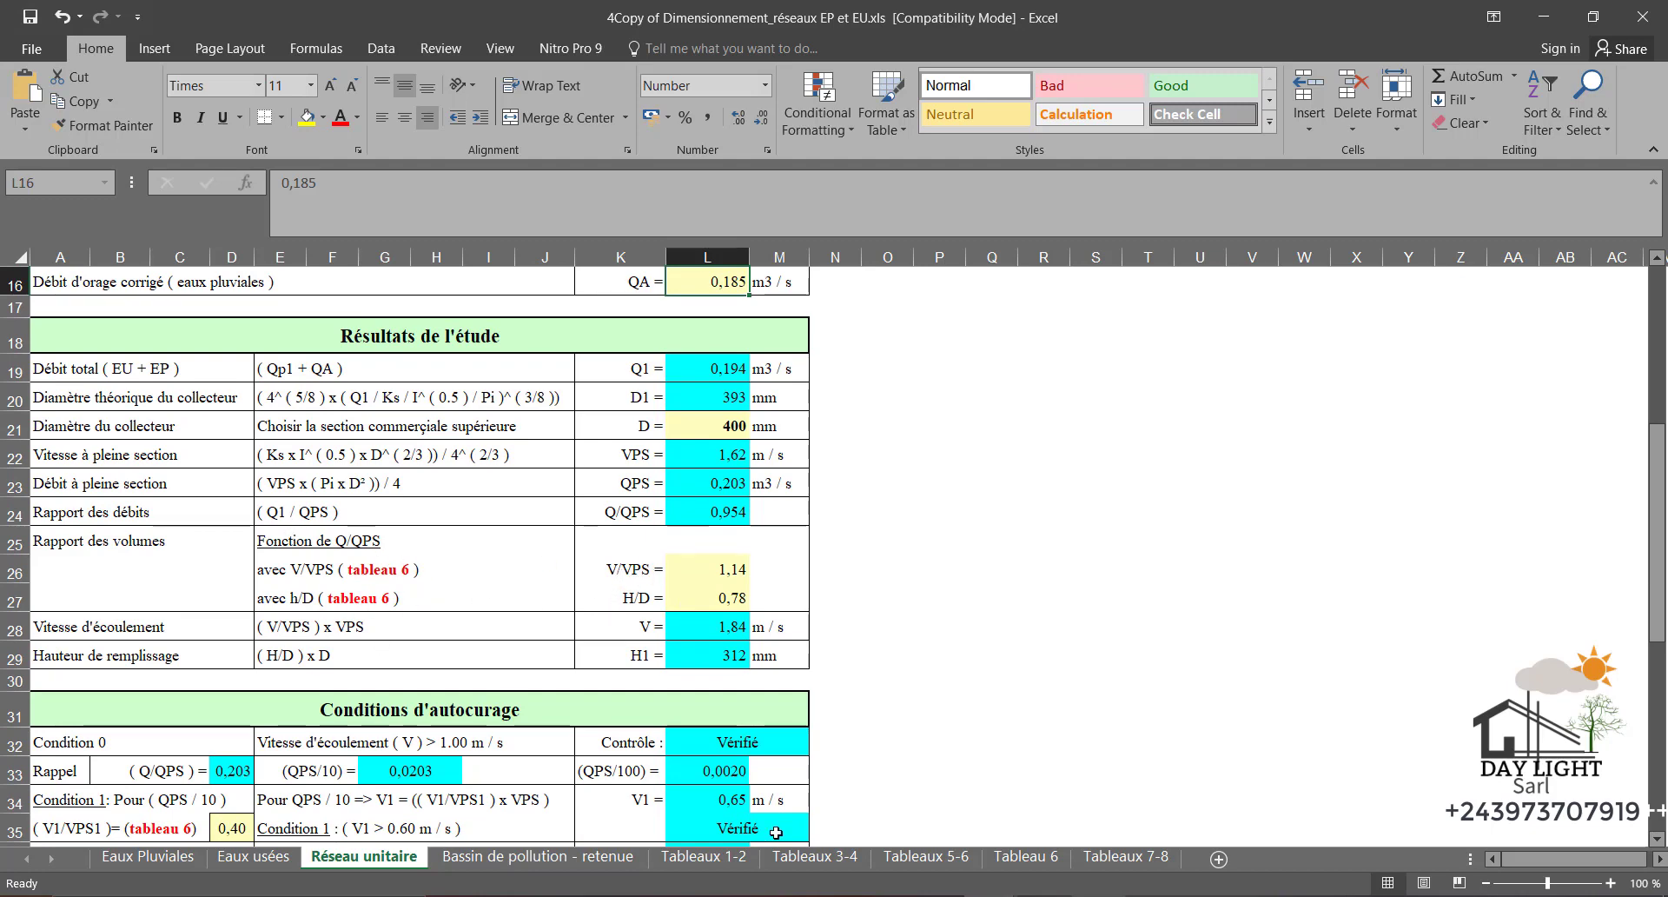
Consult the V/VPS and H/D ratios in Tableau 6 and return to the self-cleaning conditions of Réseau unitaire
click(1049, 860)
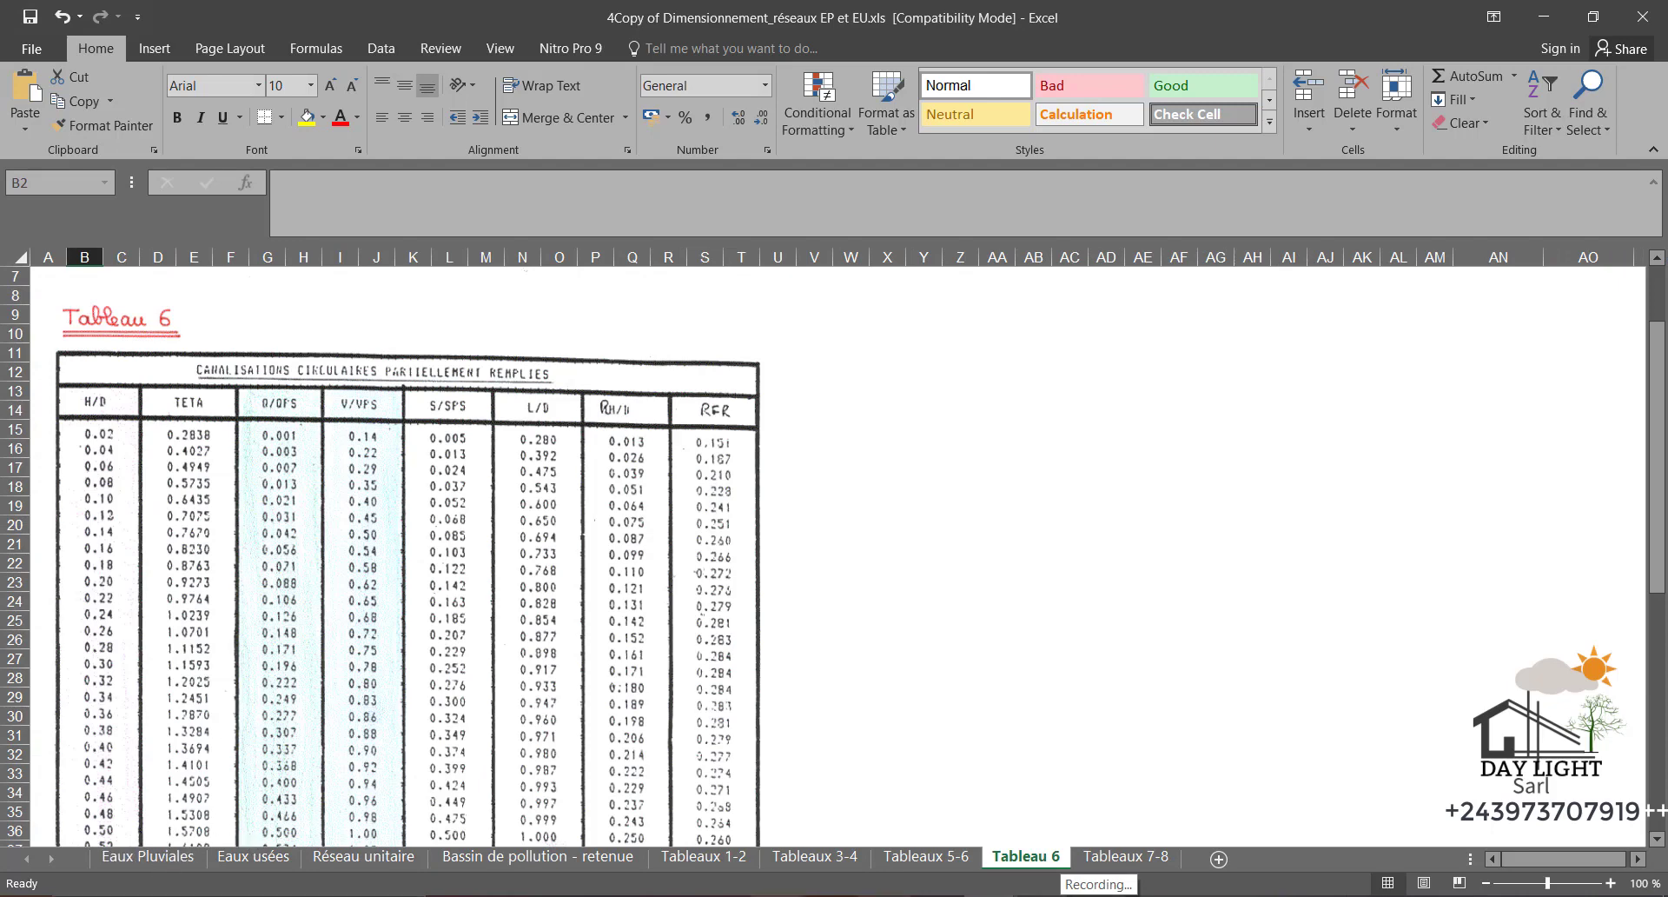
click(325, 862)
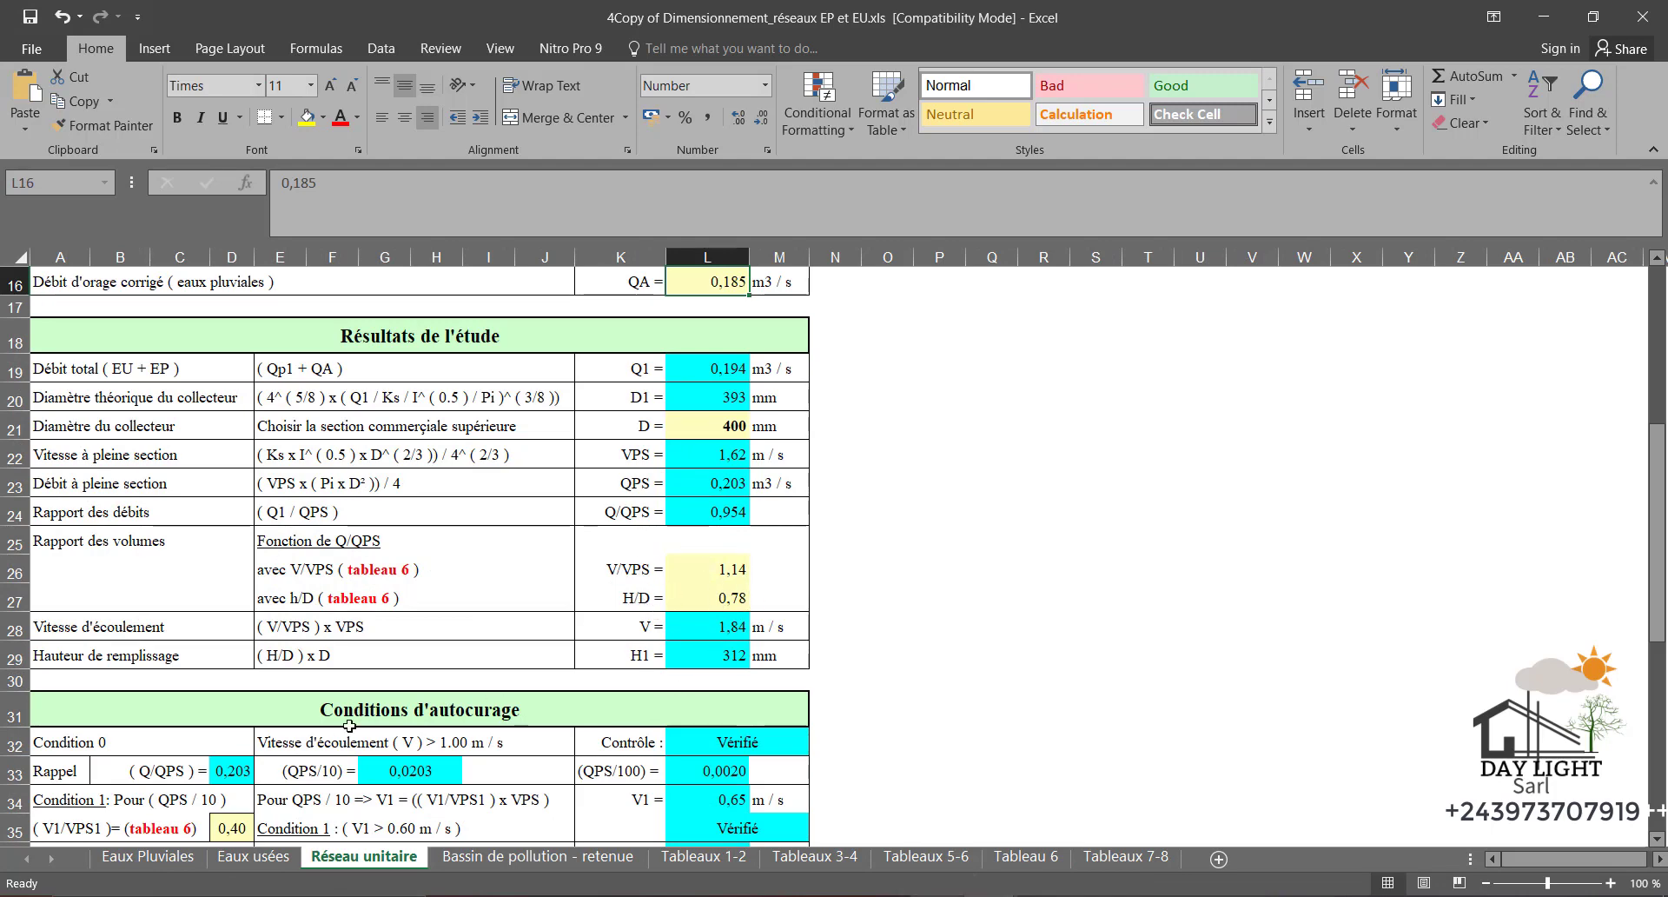
scroll(250, 667, down, 1)
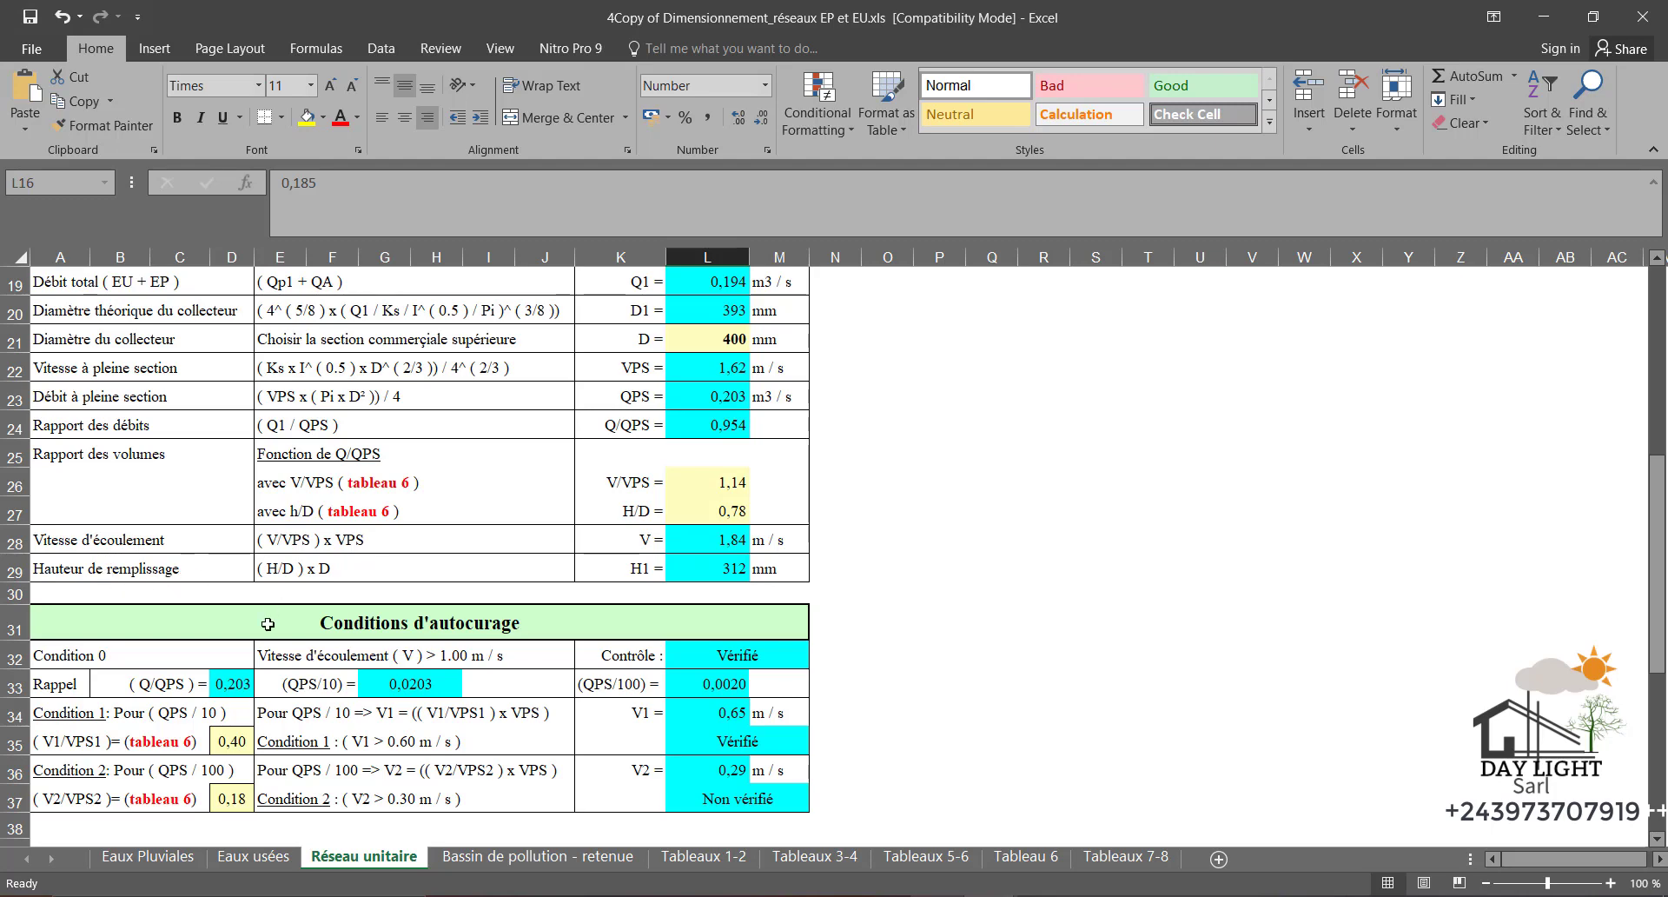
Review the results and self-cleaning conditions on the Eaux usées sheet and on the Eaux Pluviales sheet for comparison
click(253, 856)
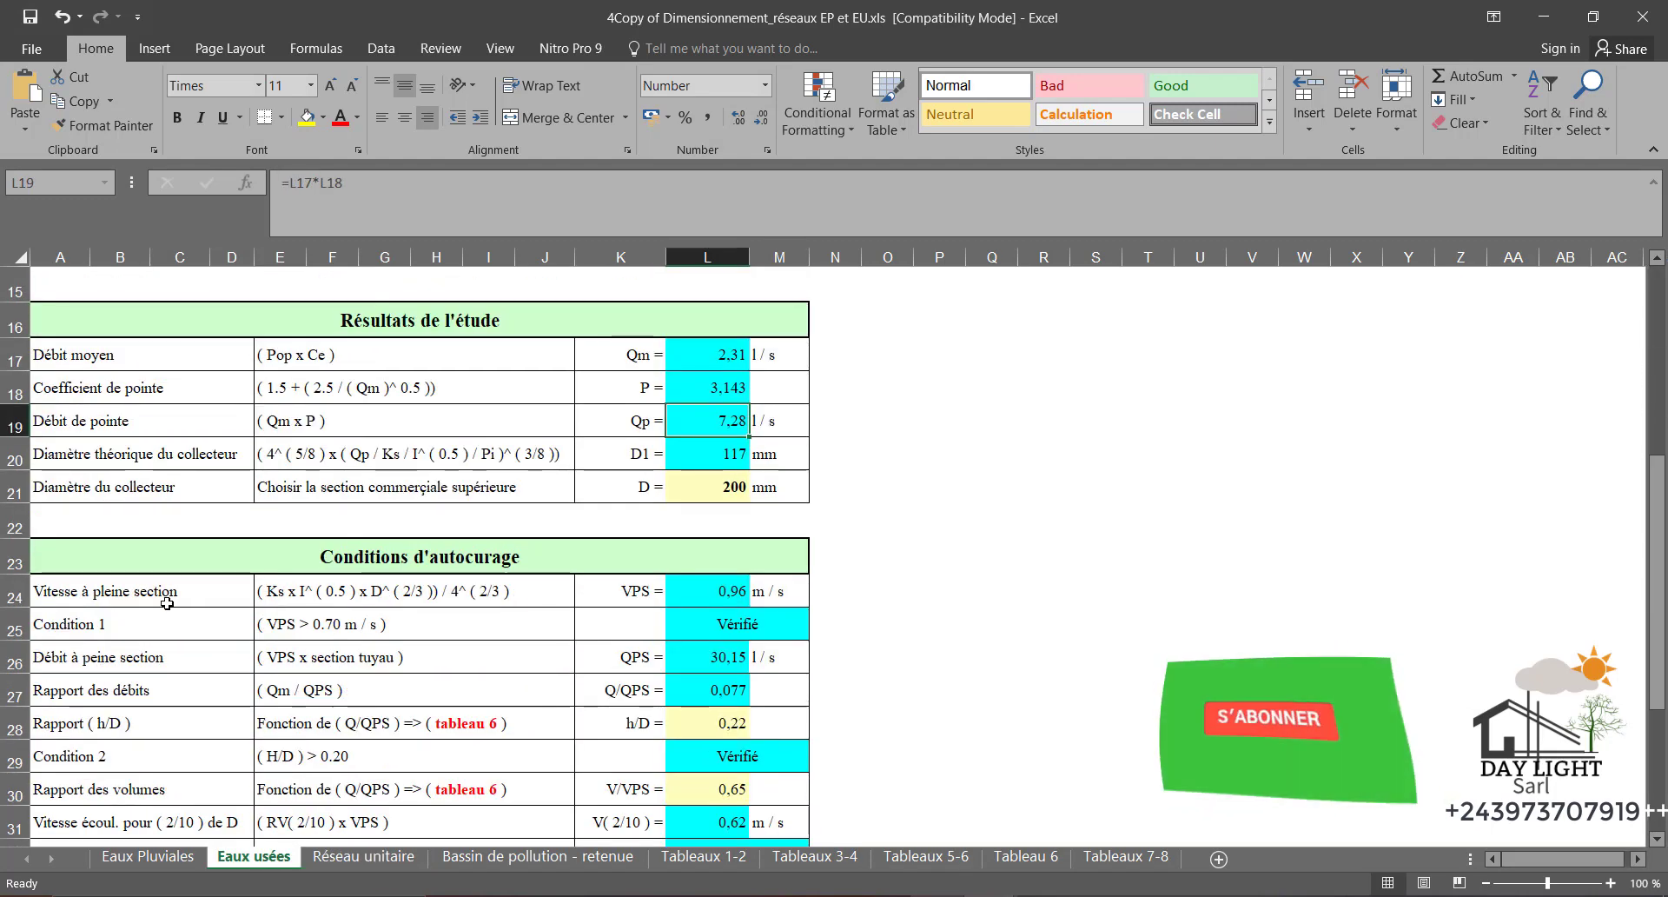
scroll(157, 487, up, 1)
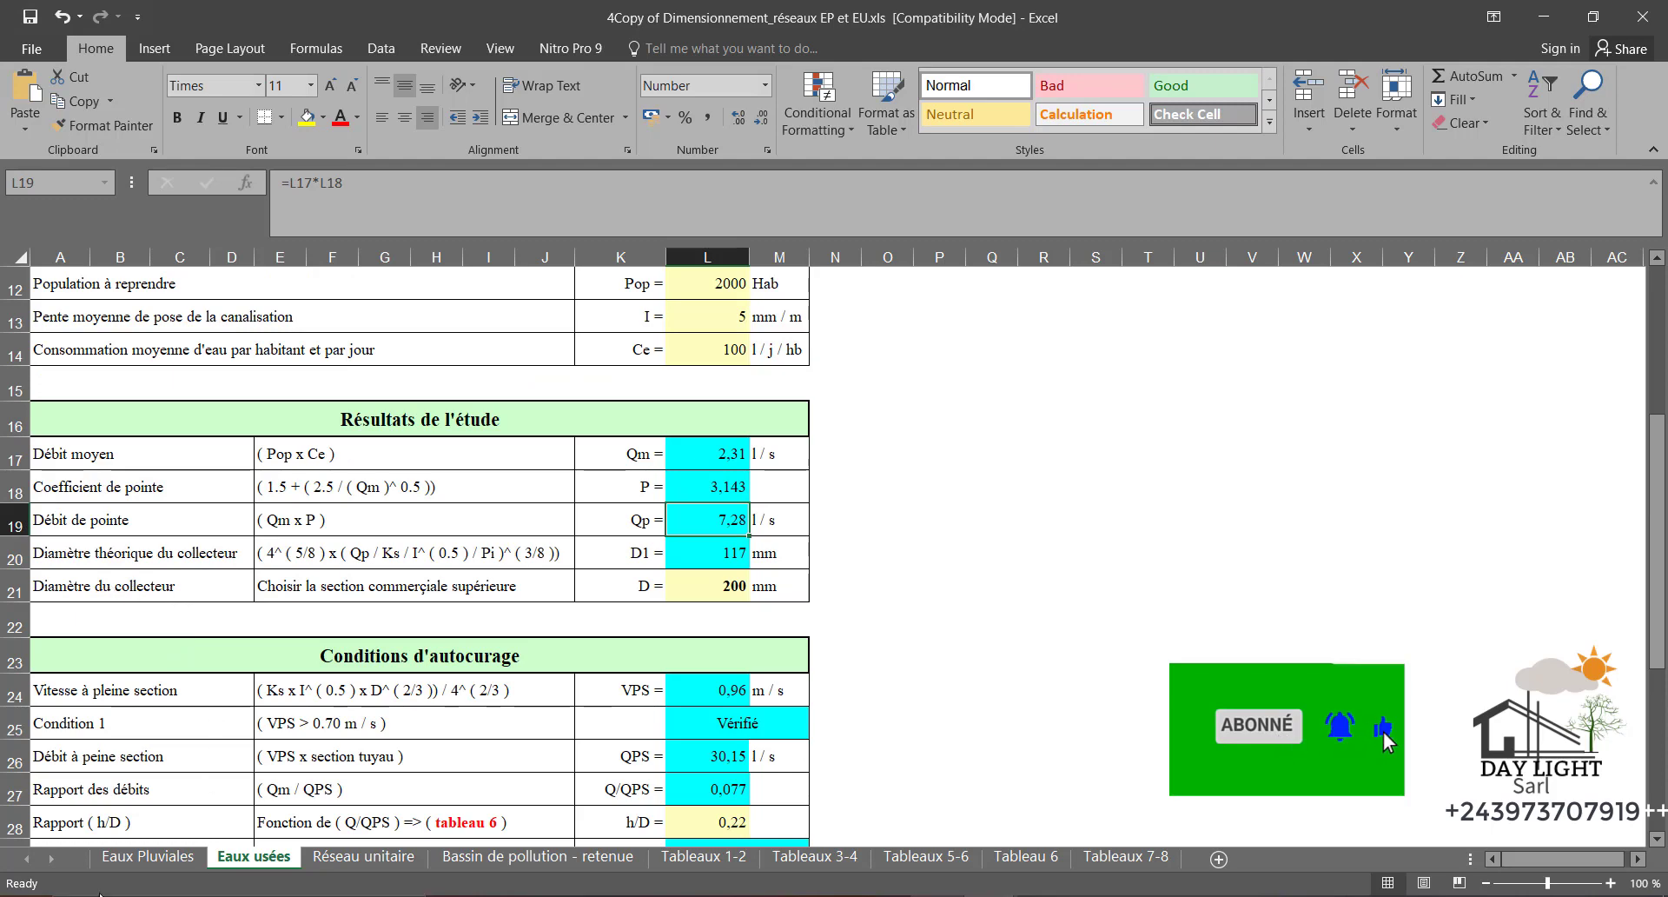
click(106, 862)
scroll(247, 638, down, 2)
scroll(247, 638, down, 1)
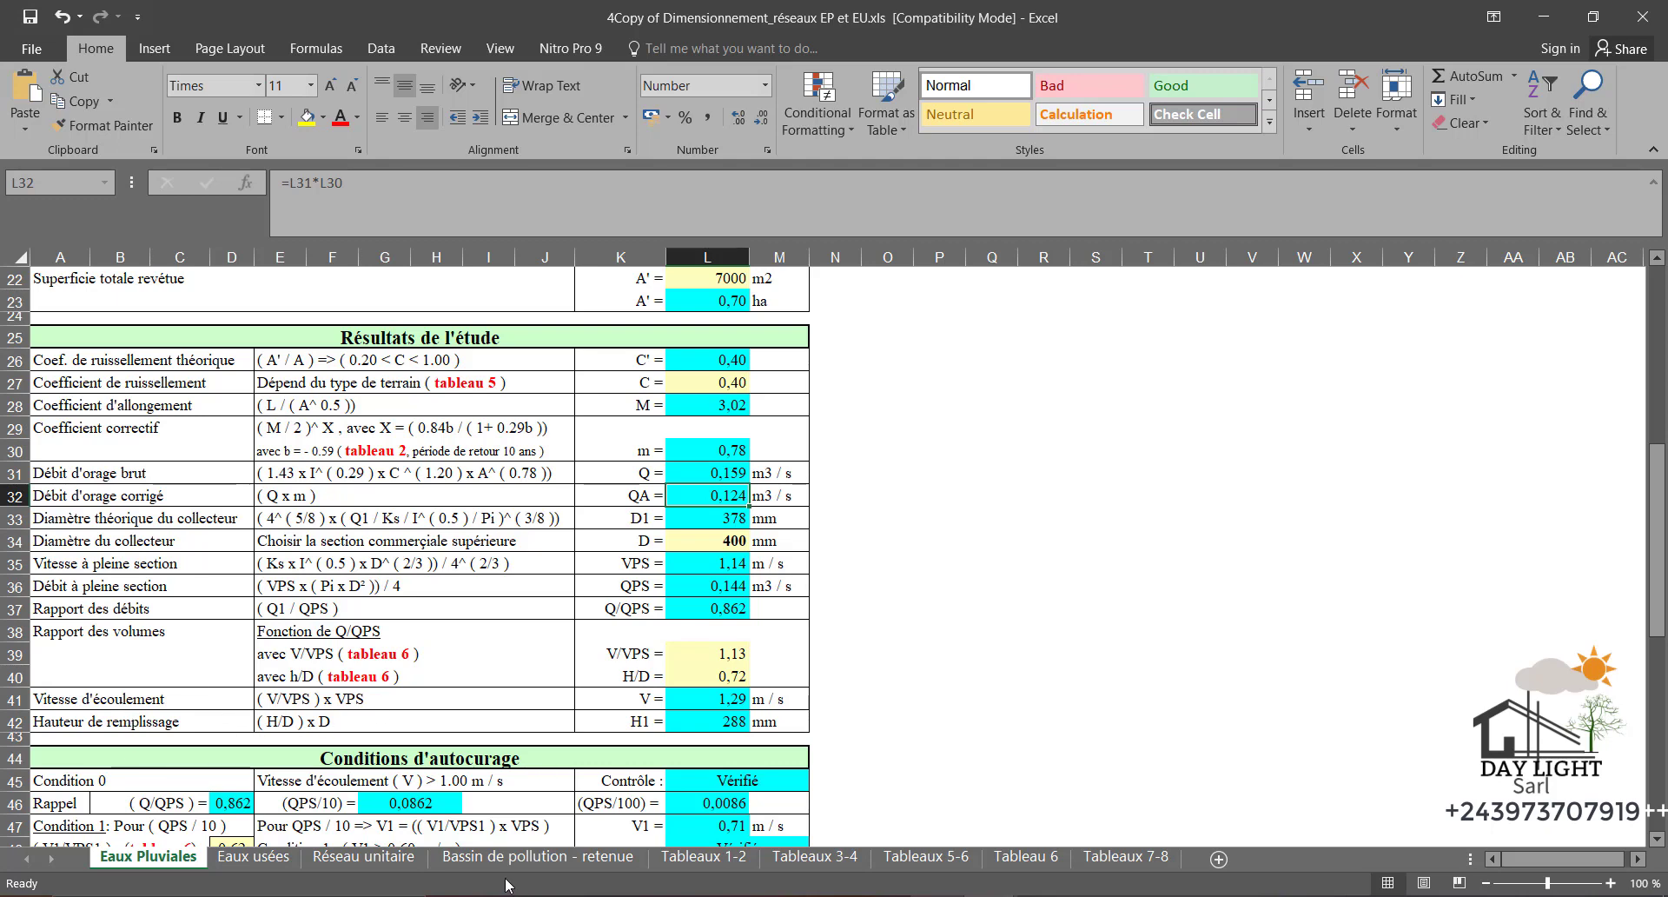
Examine self-cleaning Conditions 0, 1 and 2 for the combined network on the Réseau unitaire sheet
click(363, 856)
scroll(705, 577, up, 3)
scroll(705, 577, down, 1)
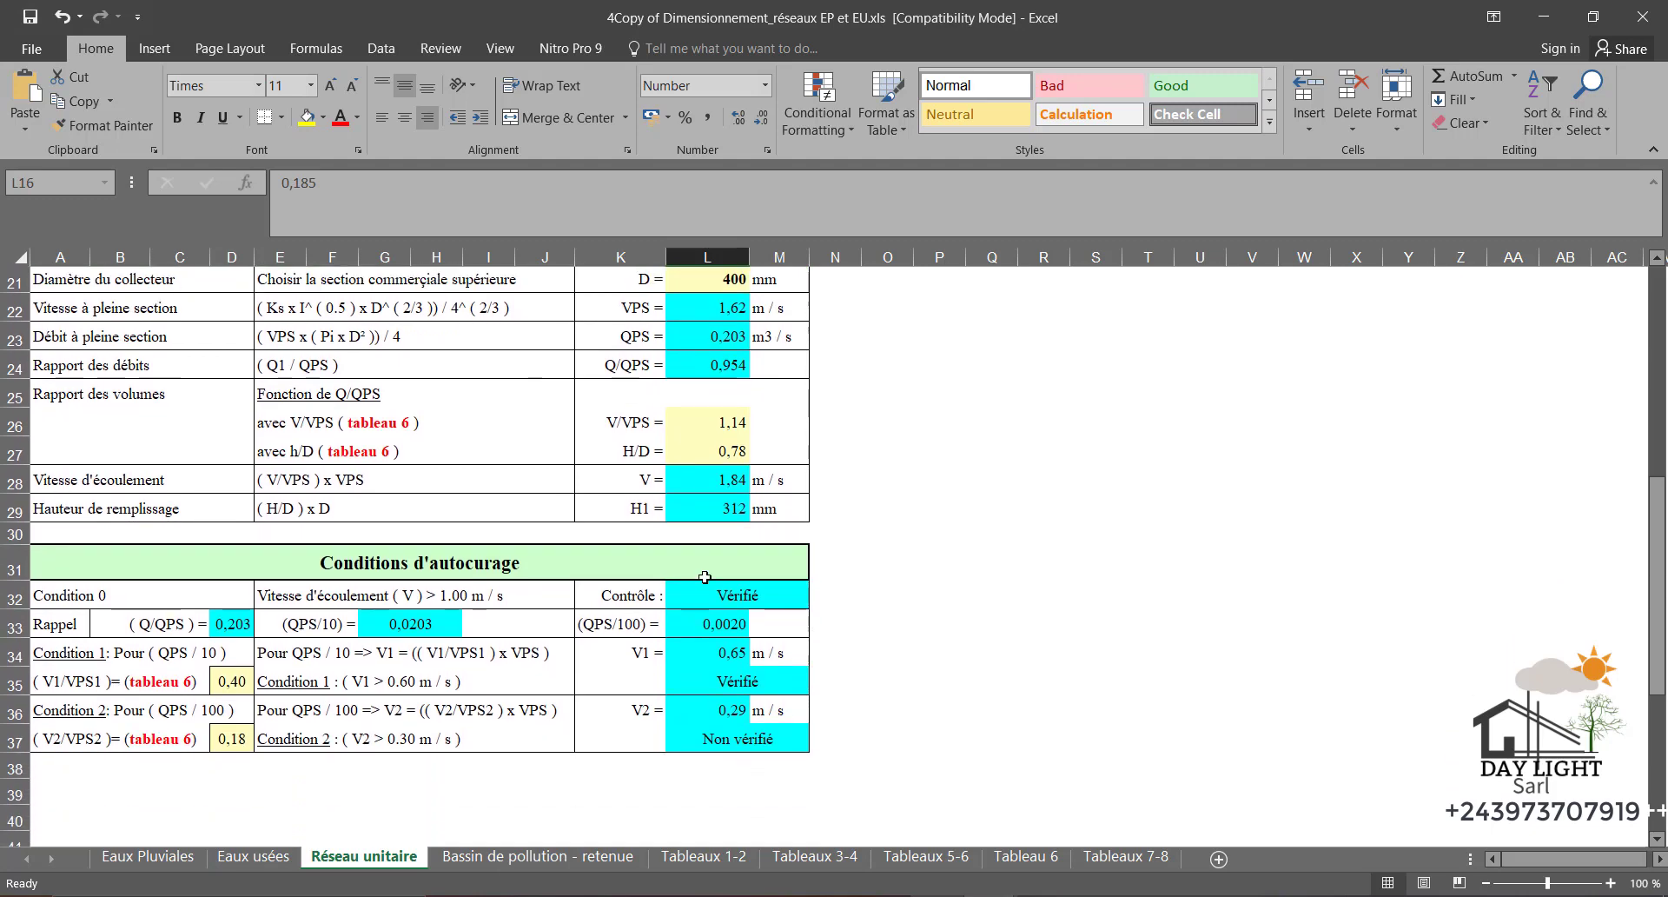
scroll(705, 577, down, 1)
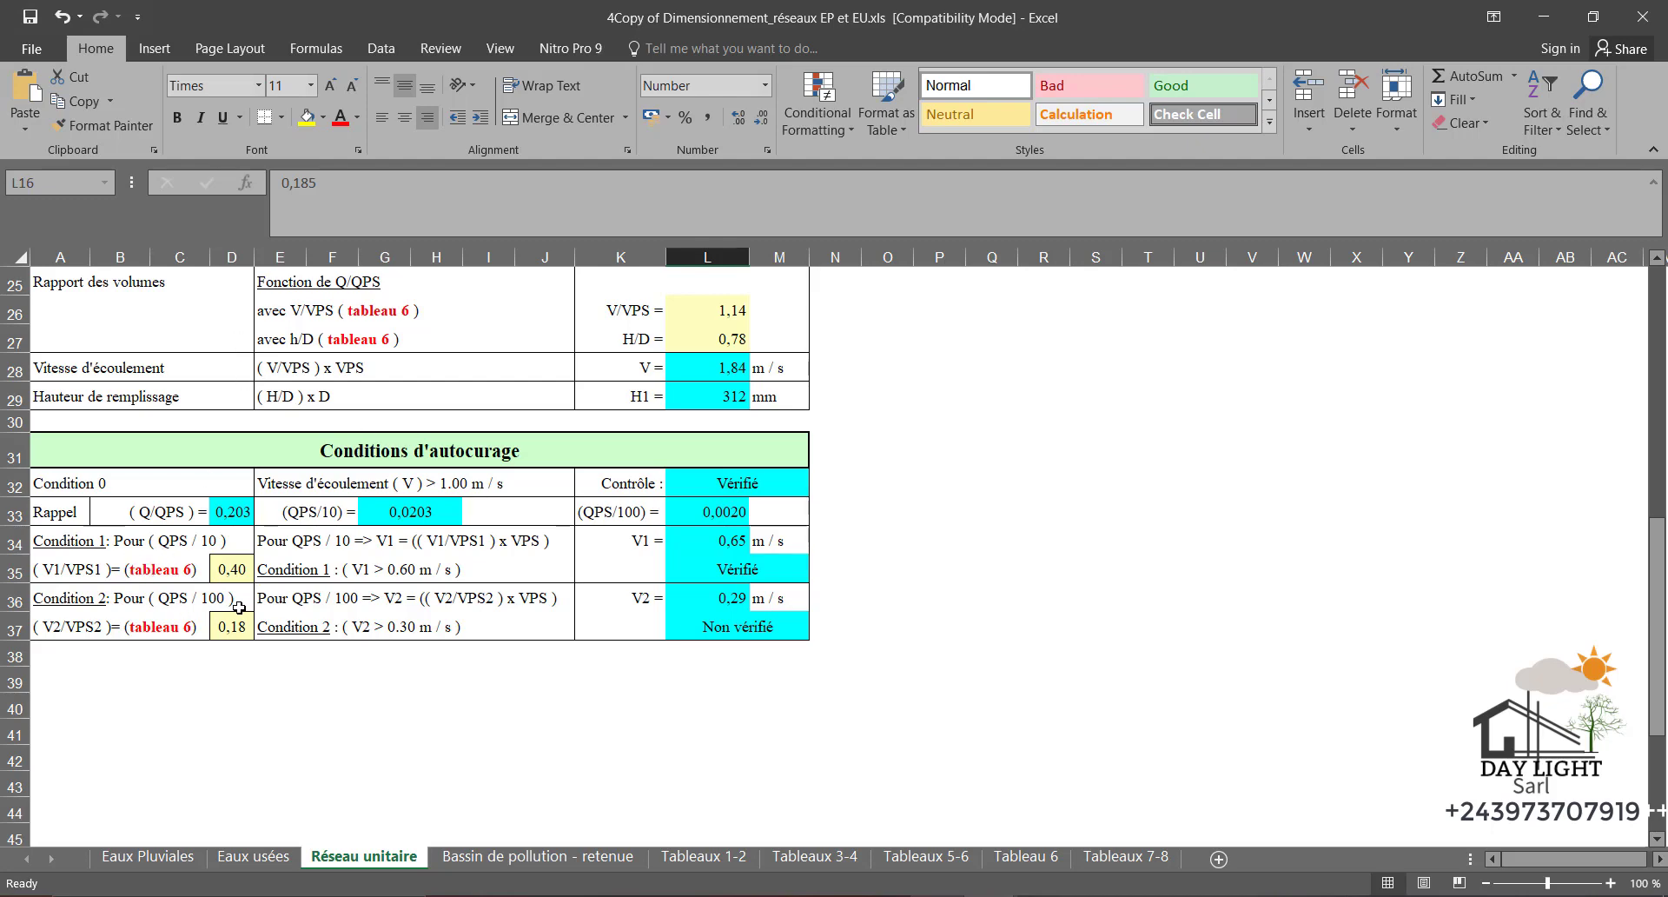
Recheck the Eaux usées self-cleaning section, and examine Conditions 0, 1 and 2 on the Eaux Pluviales sheet
click(254, 856)
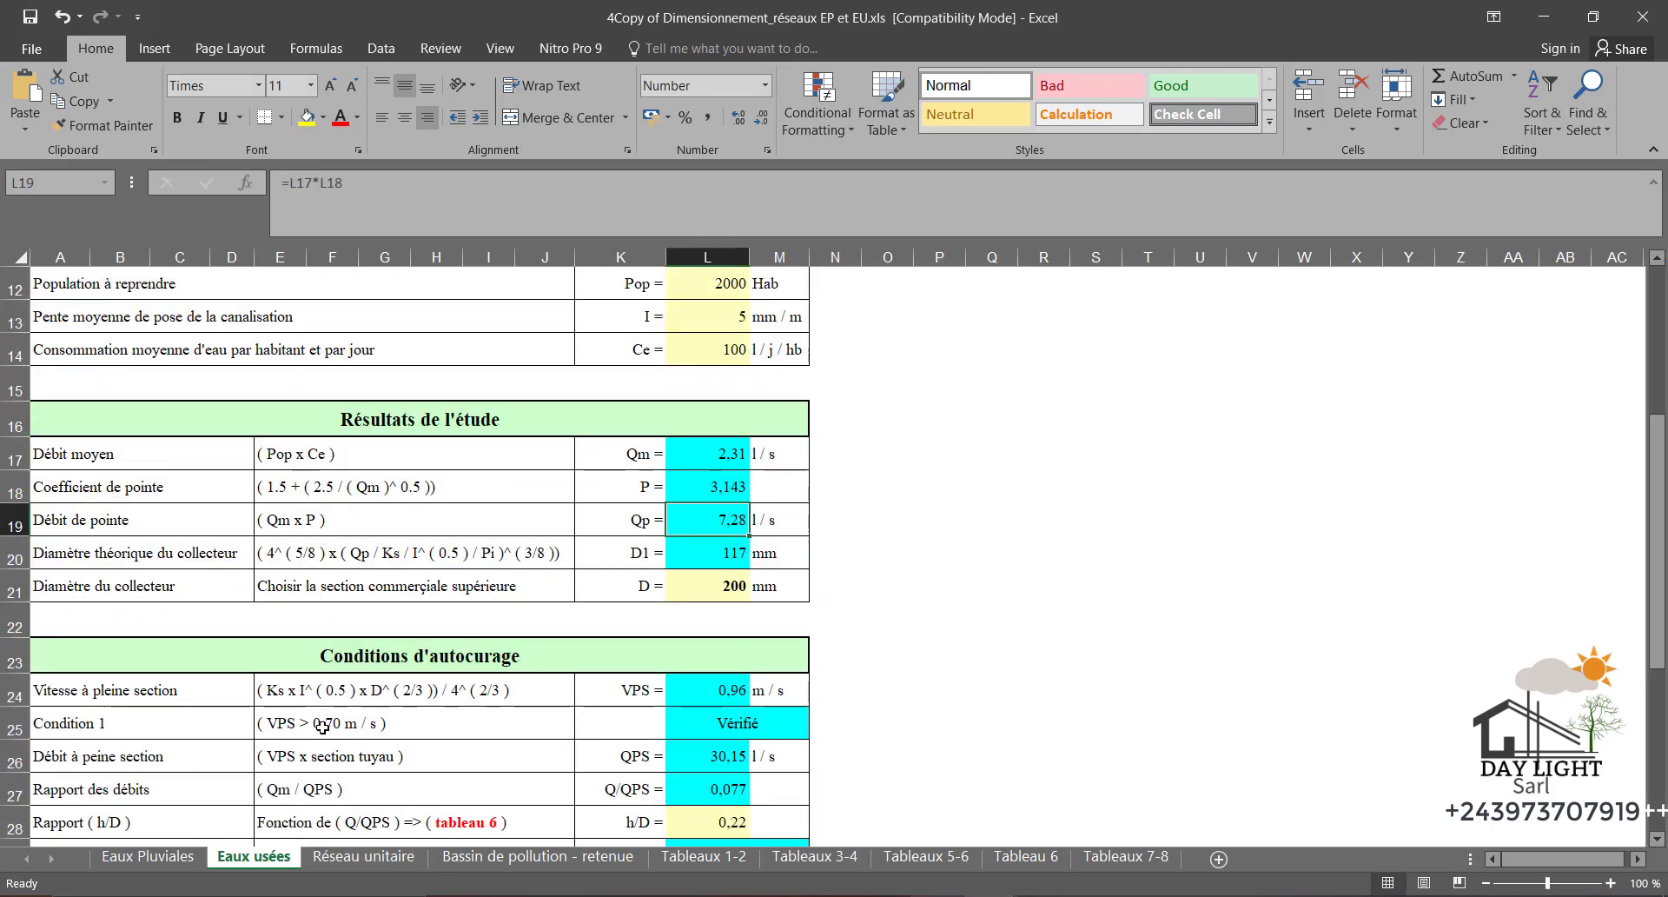
scroll(322, 728, down, 3)
scroll(322, 728, up, 1)
click(147, 856)
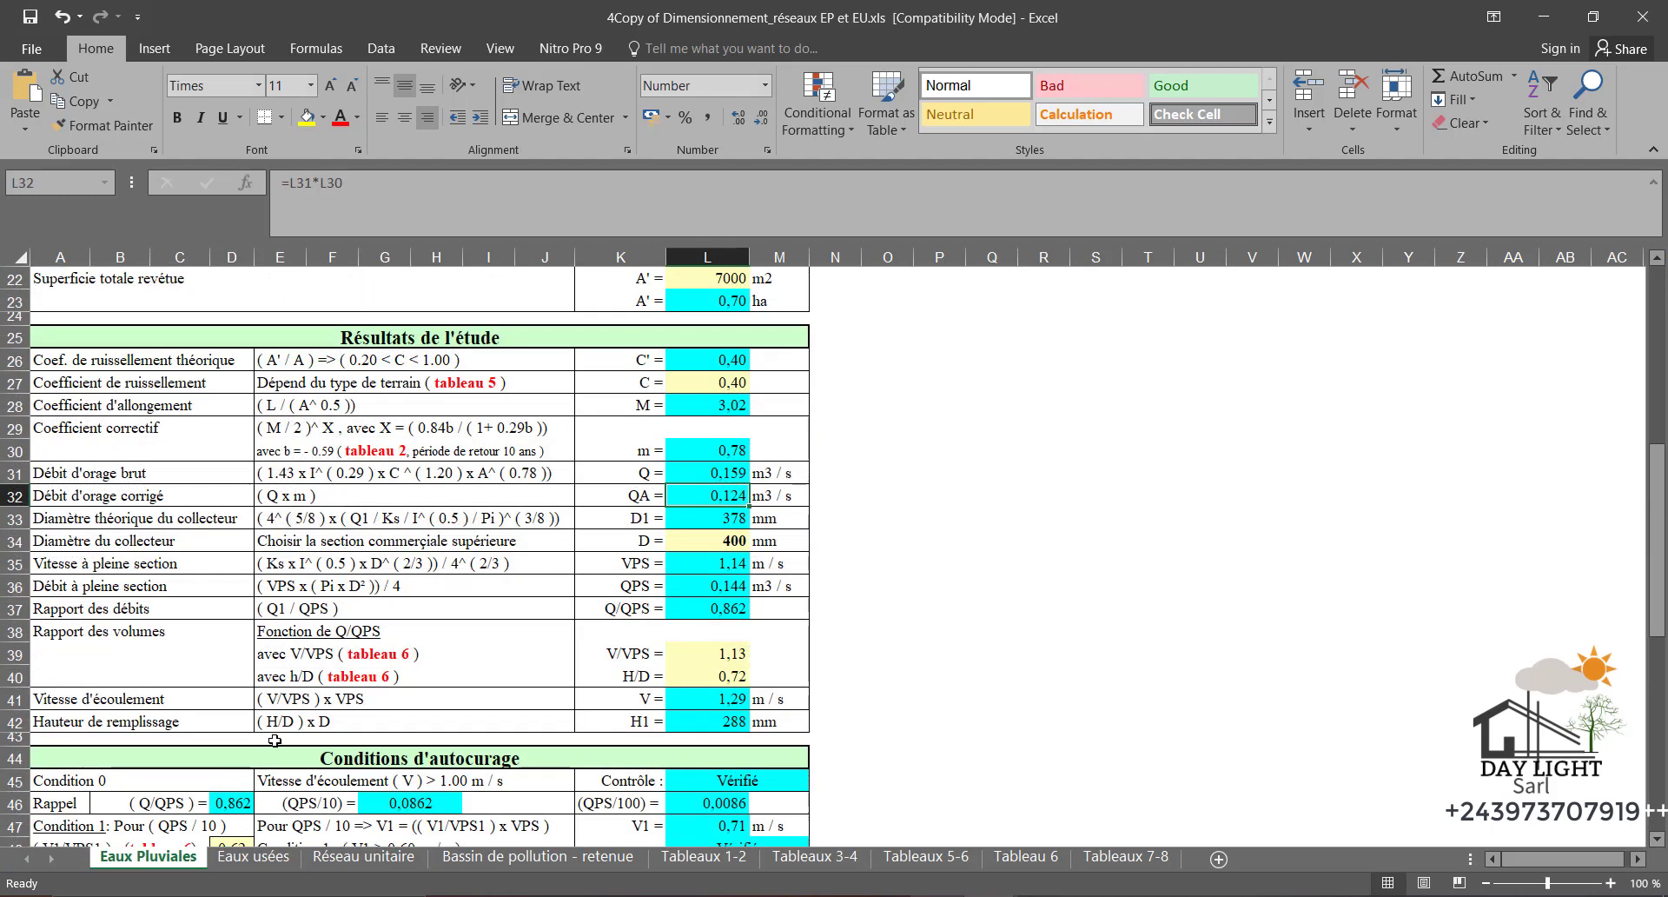
scroll(287, 730, down, 2)
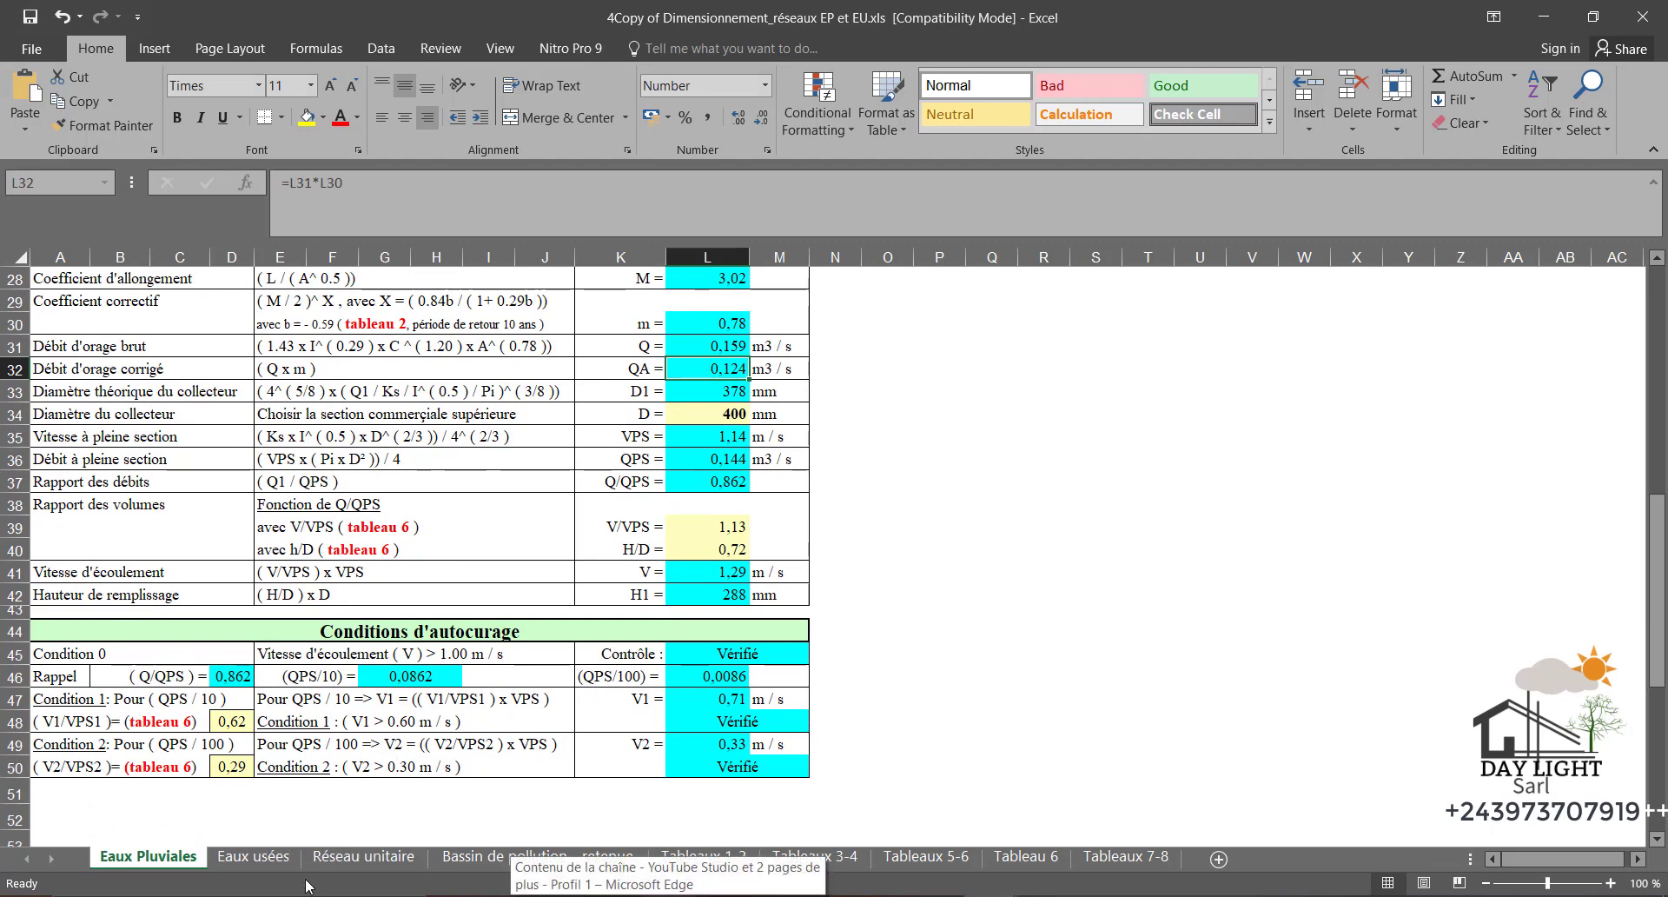
Inspect the Condition 1 V1/VPS1 ratio and V1 formula on Réseau unitaire, comparing with the Eaux Pluviales self-cleaning conditions
click(352, 859)
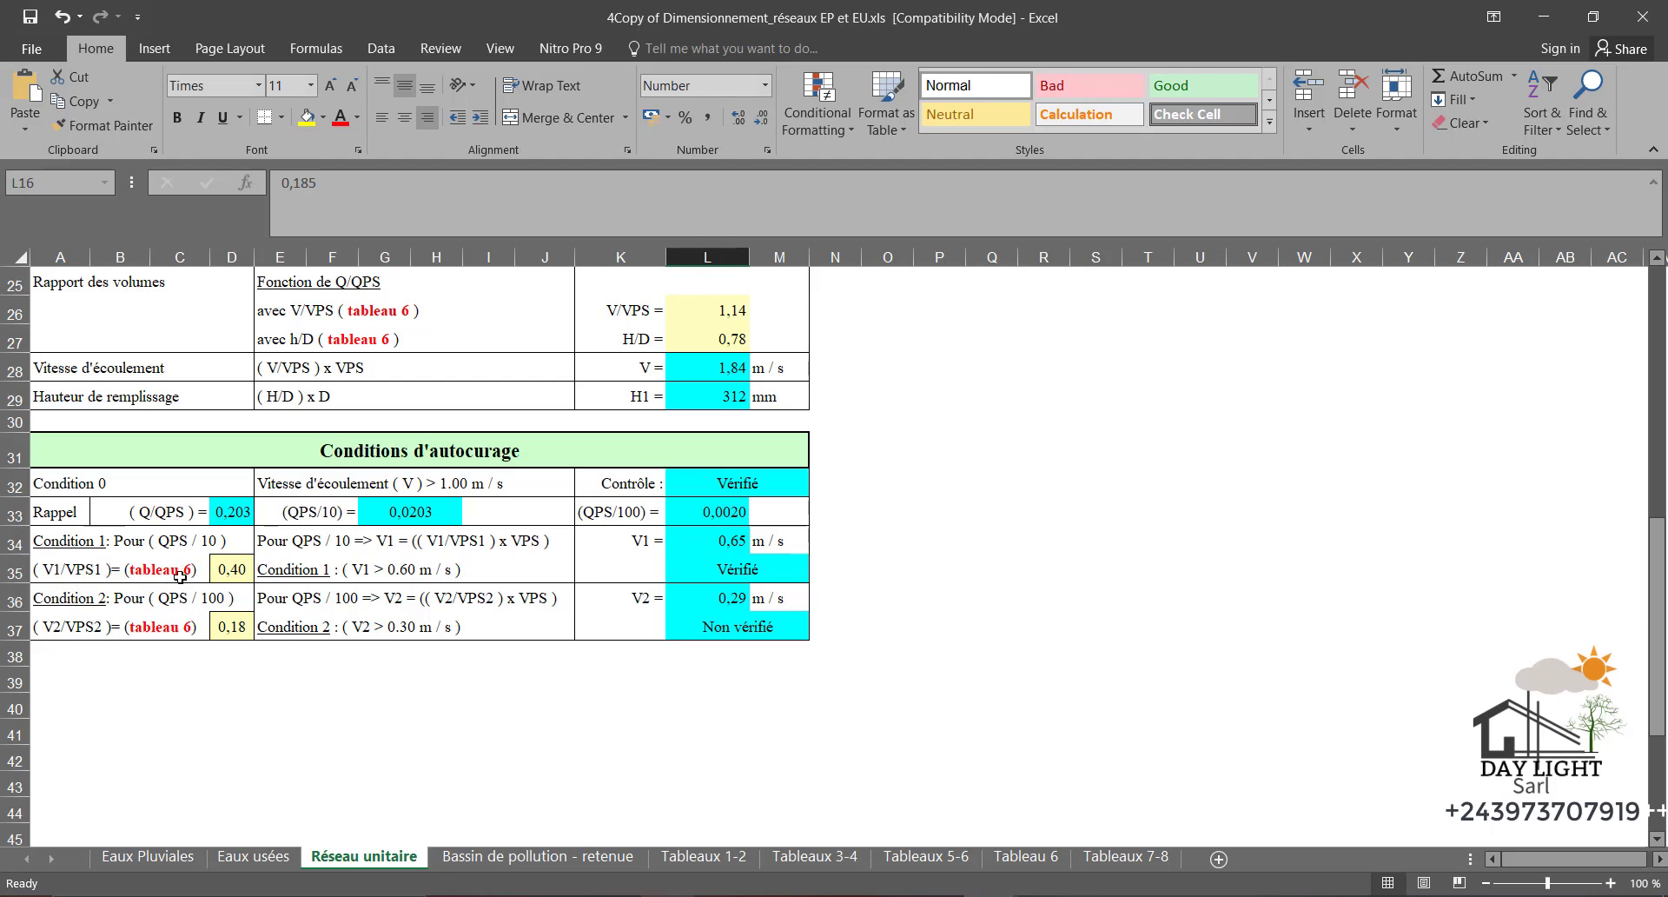
click(228, 576)
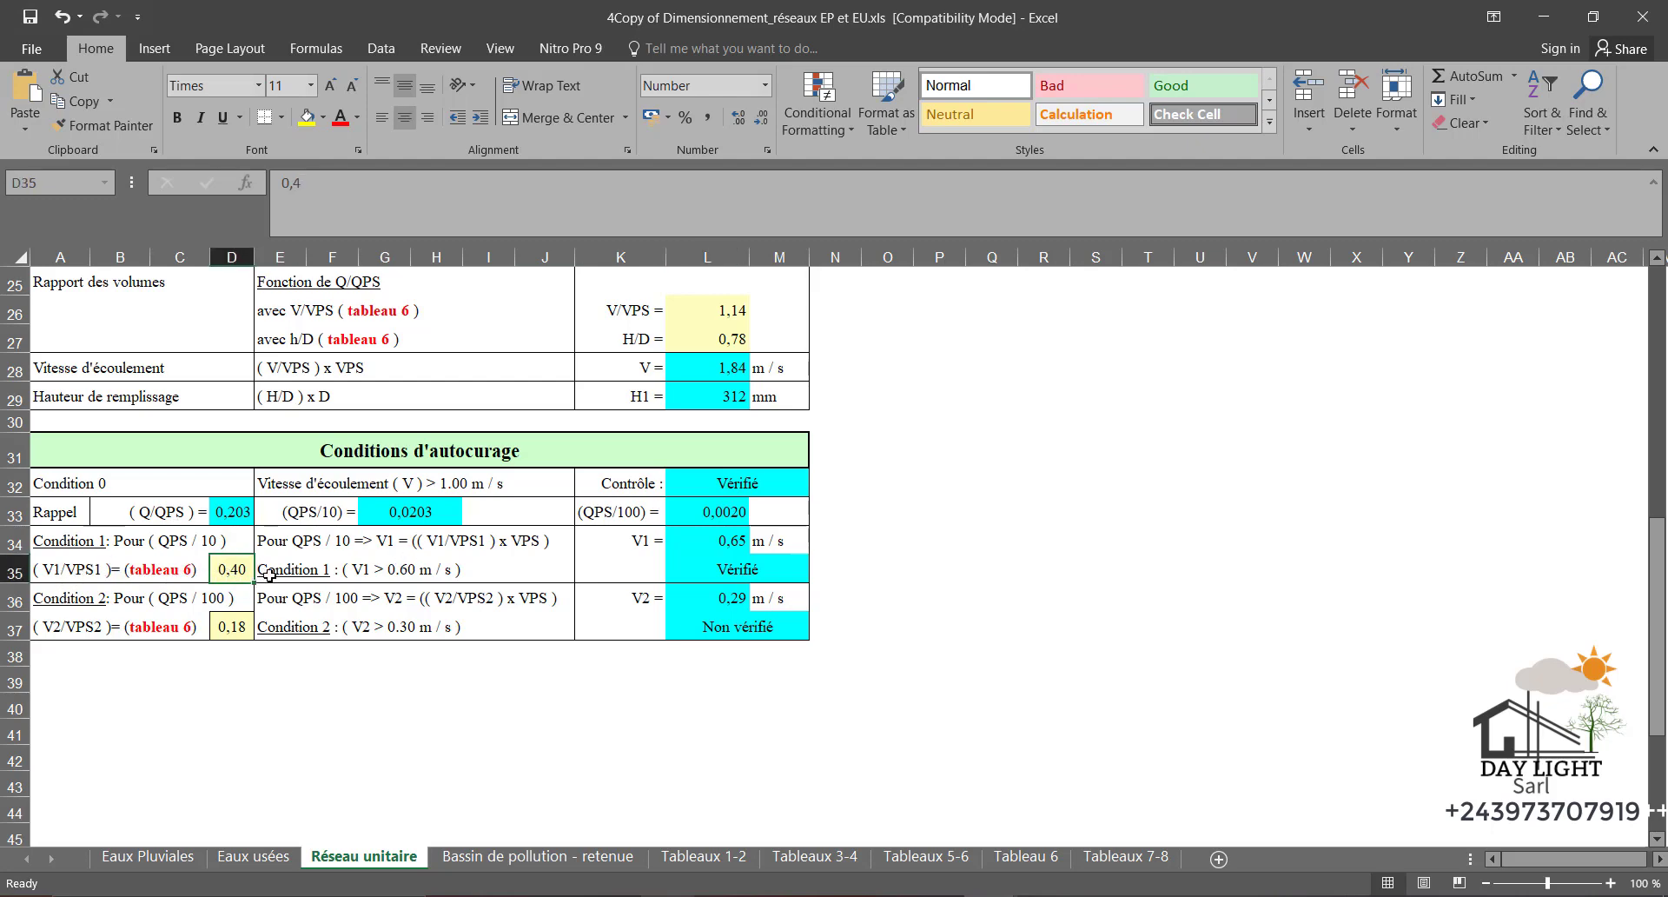
double_click(728, 542)
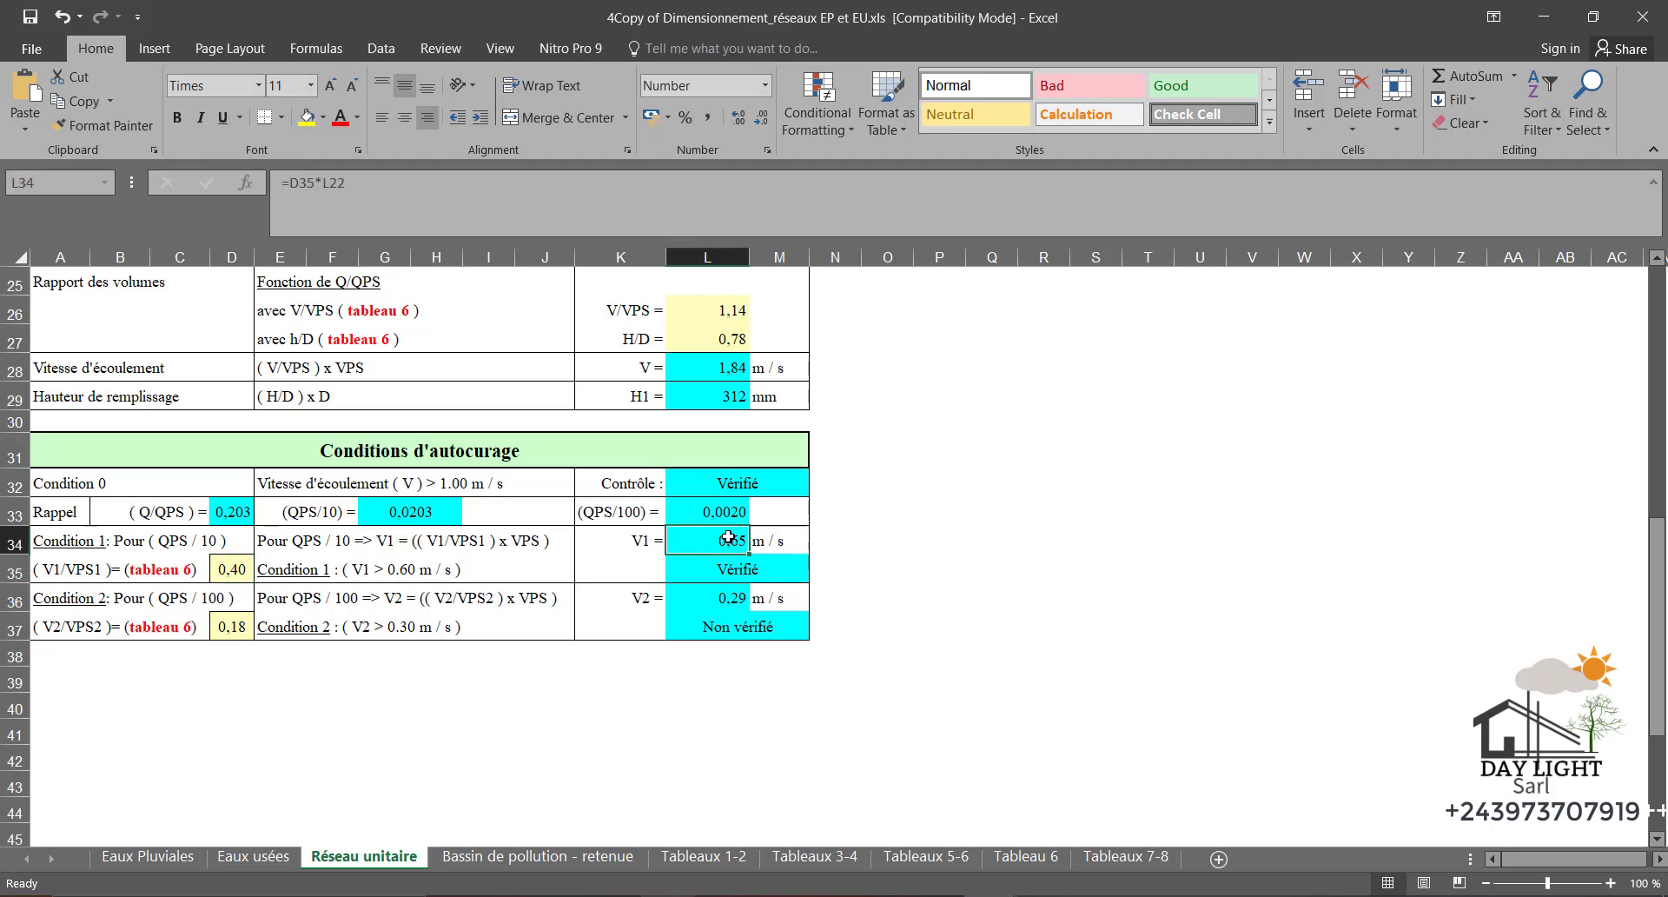
scroll(579, 396, up, 1)
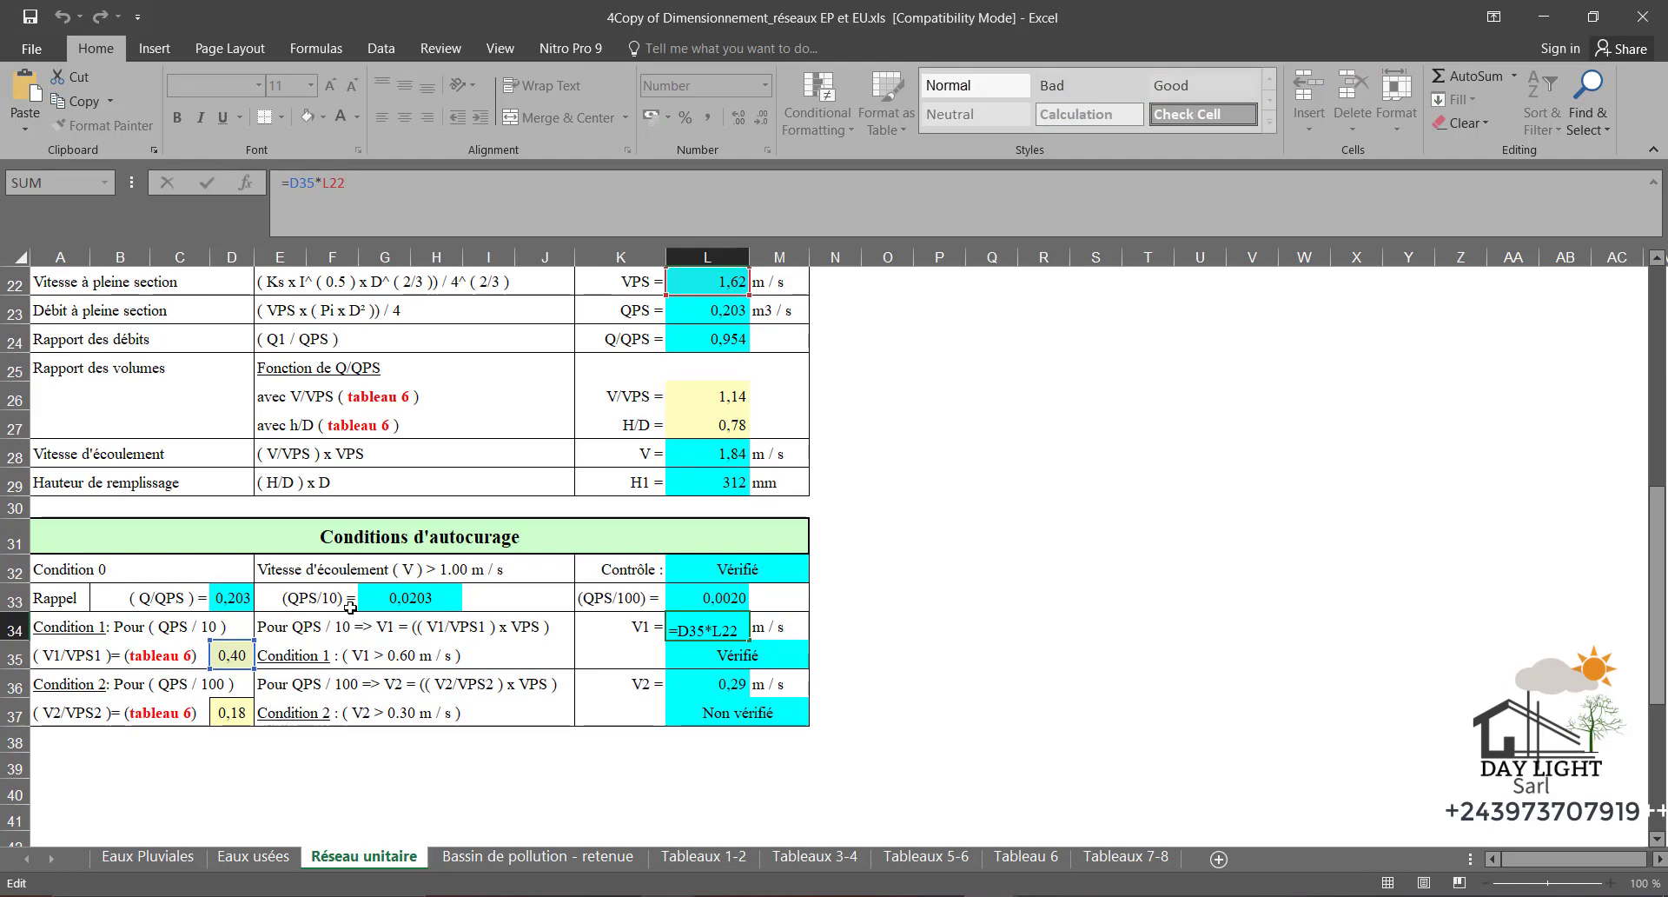
click(869, 577)
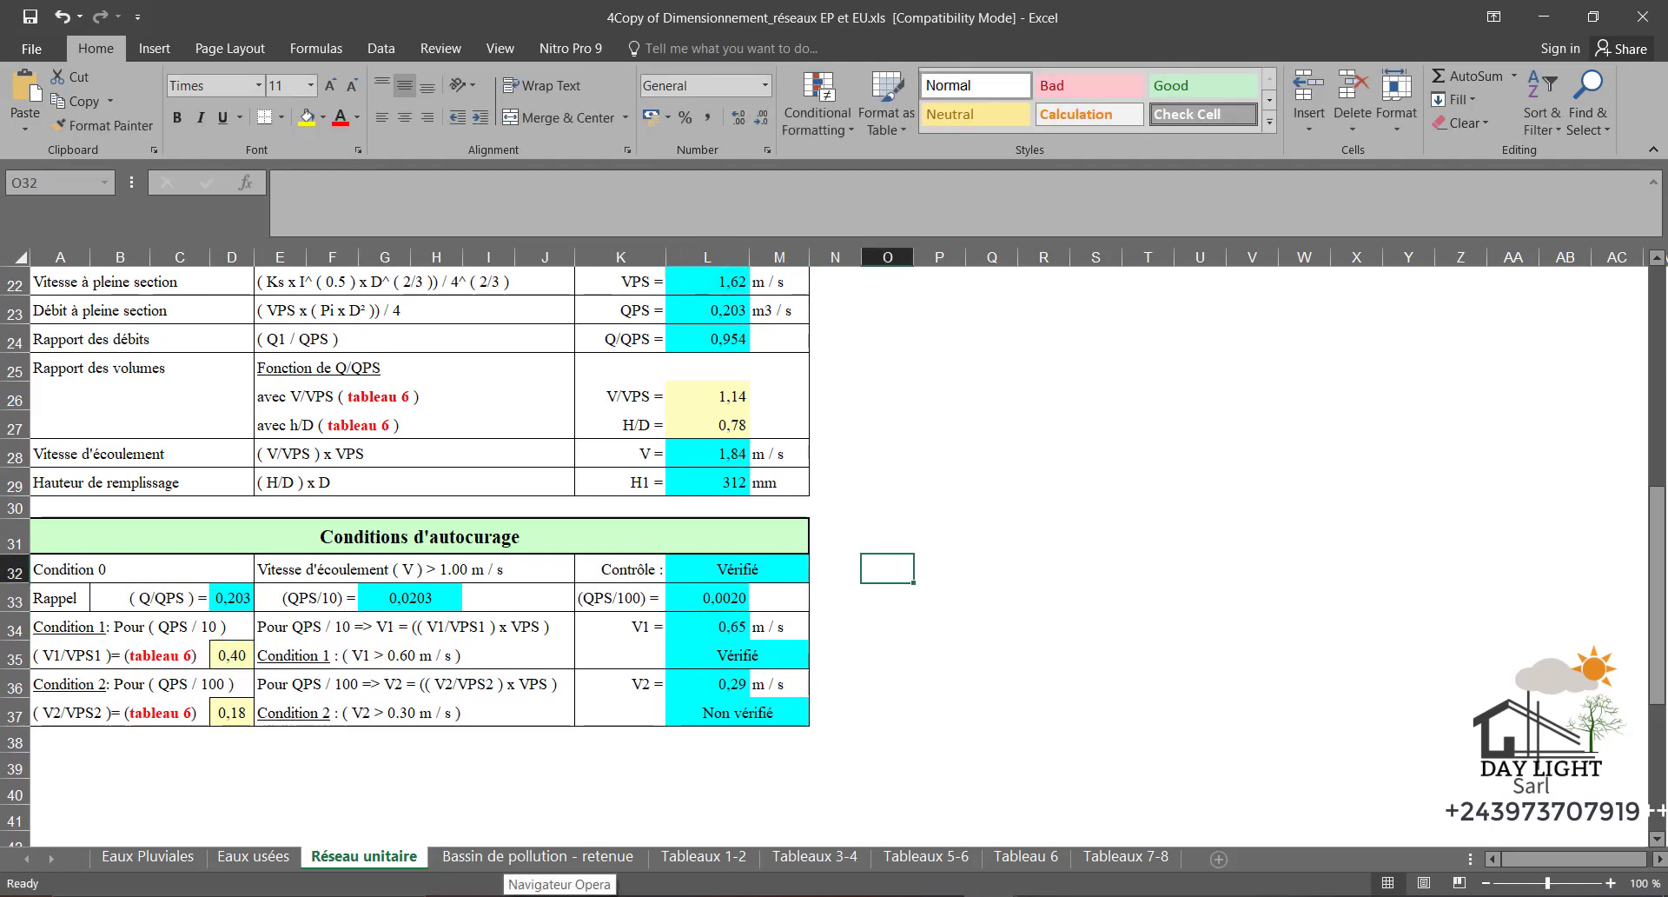
click(147, 856)
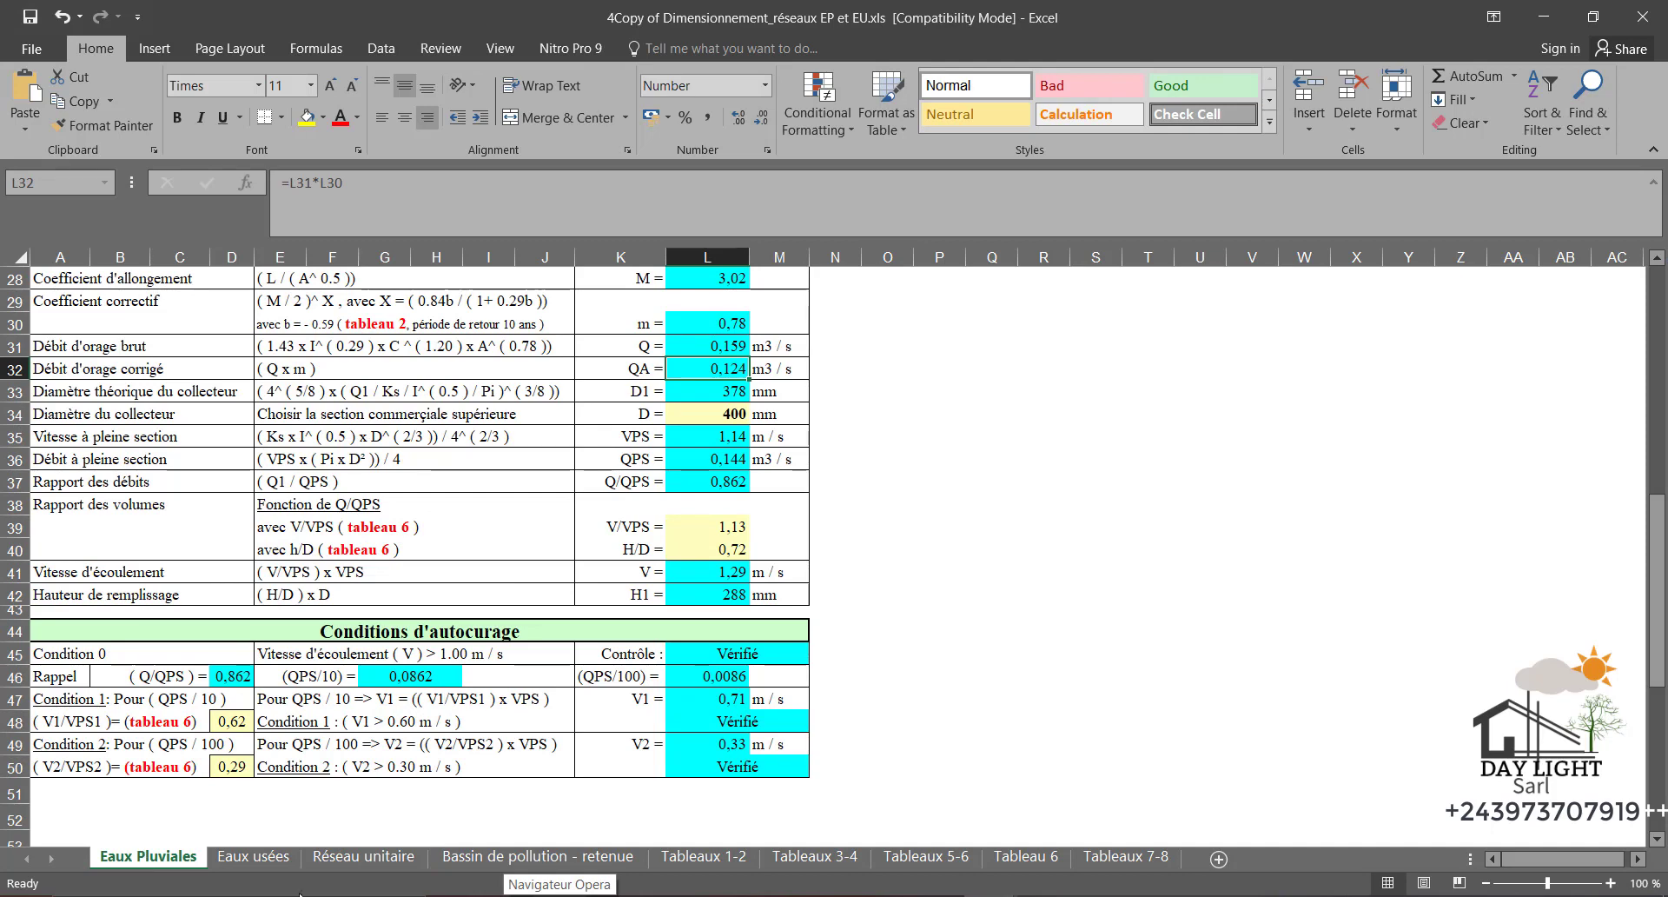
click(382, 858)
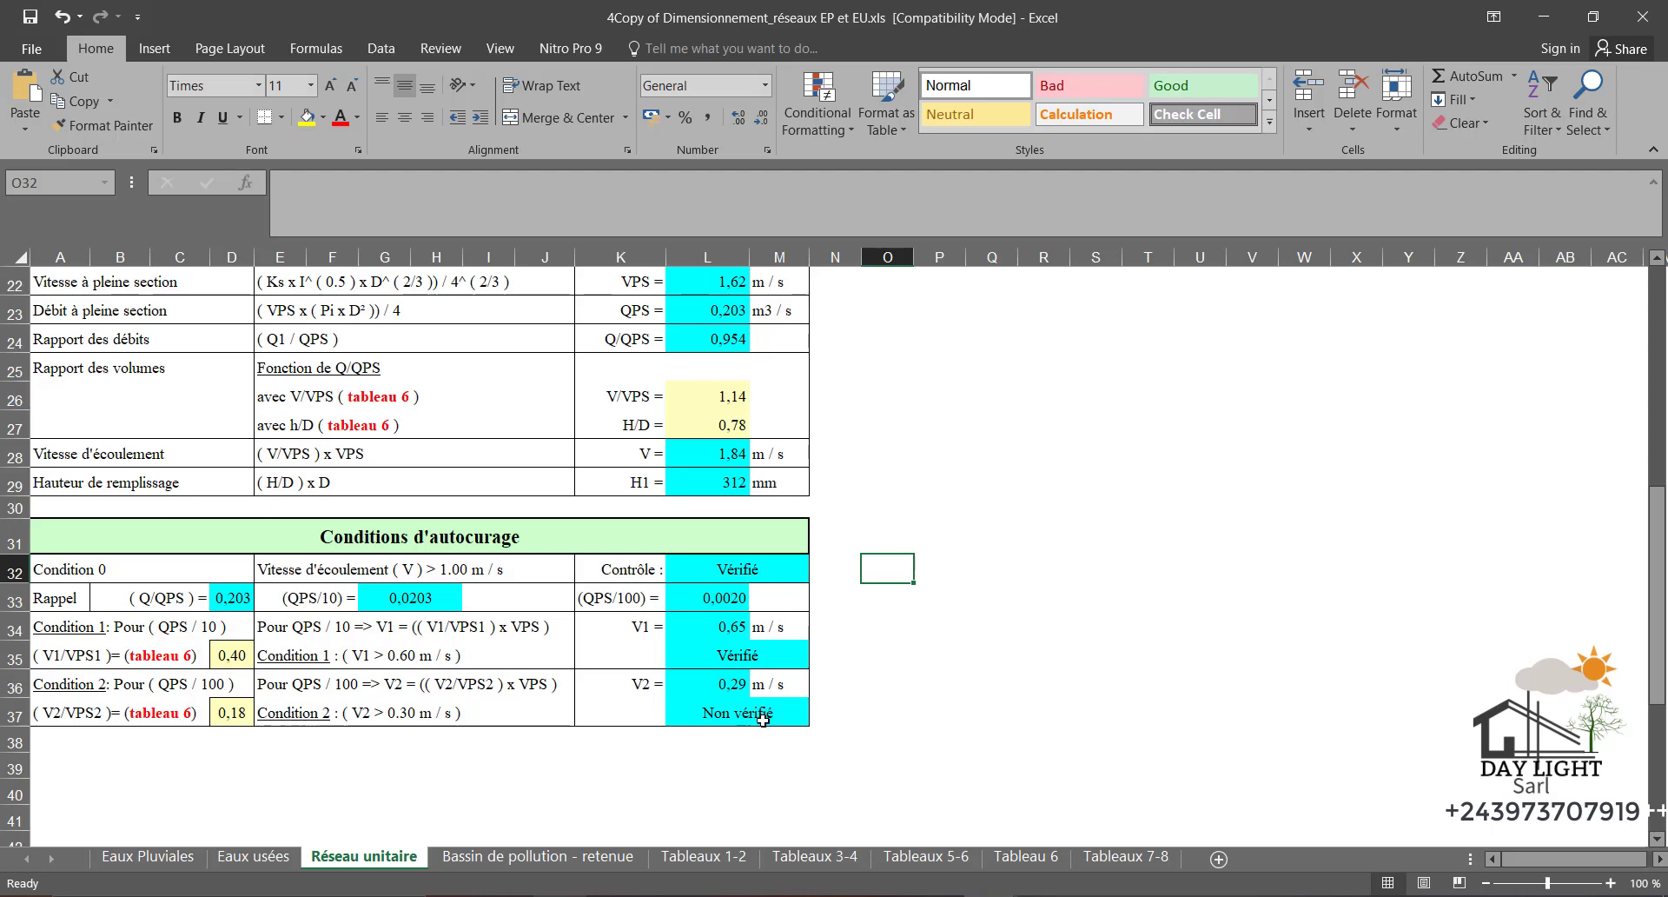
Try a collector diameter D of 600 mm on Réseau unitaire and check the self-cleaning conditions
scroll(764, 716, up, 2)
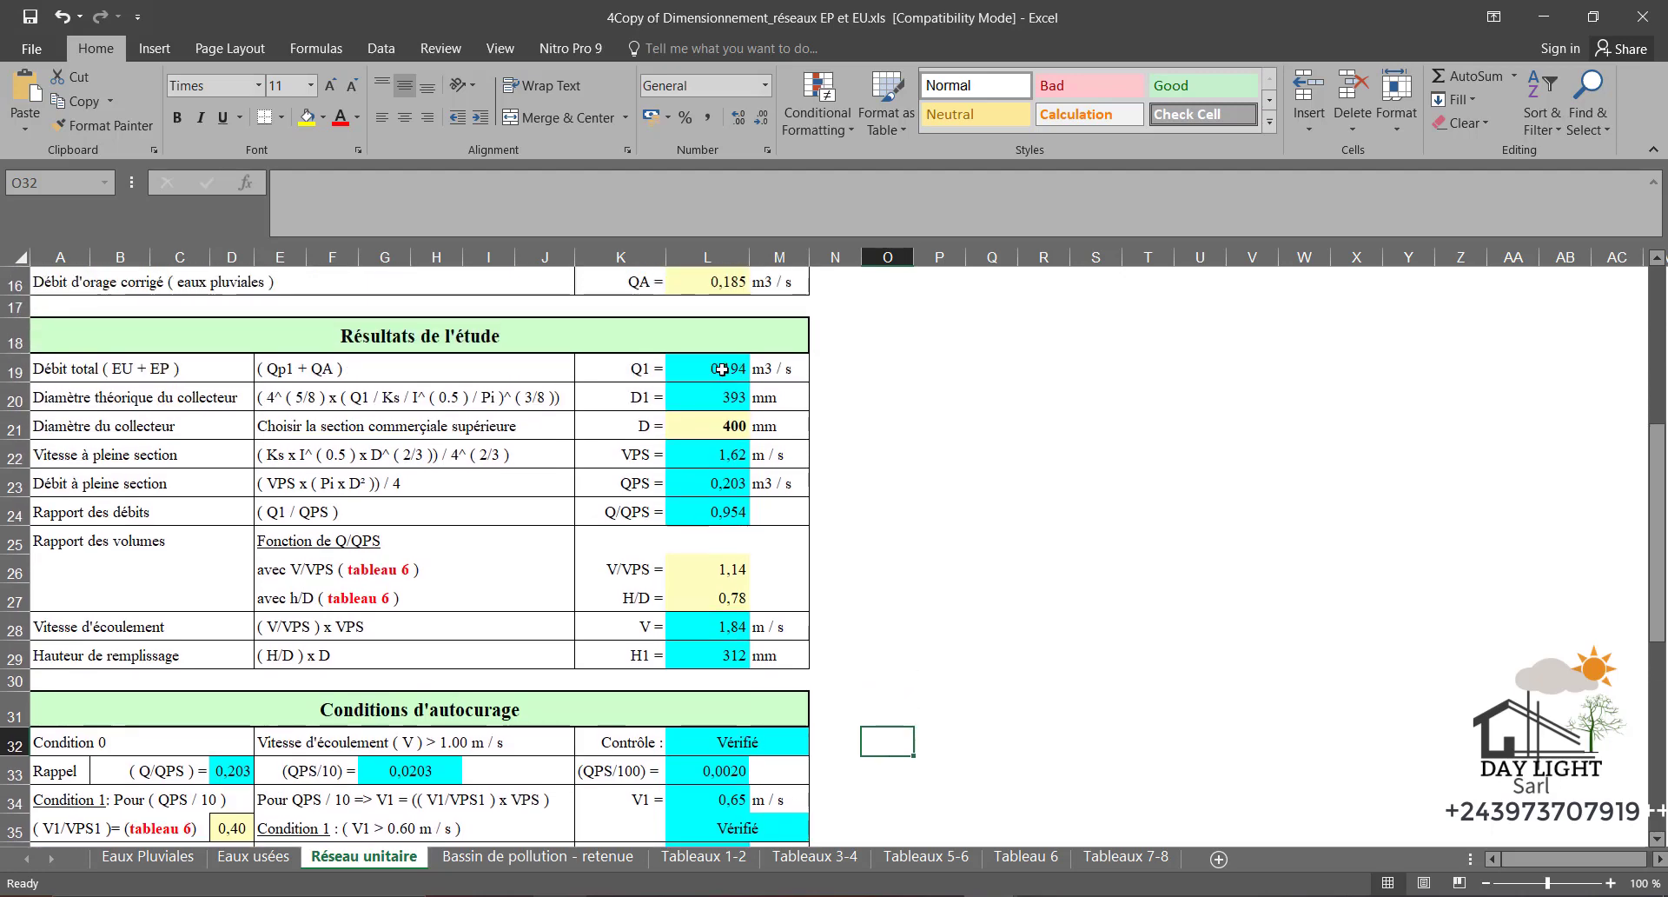
click(734, 427)
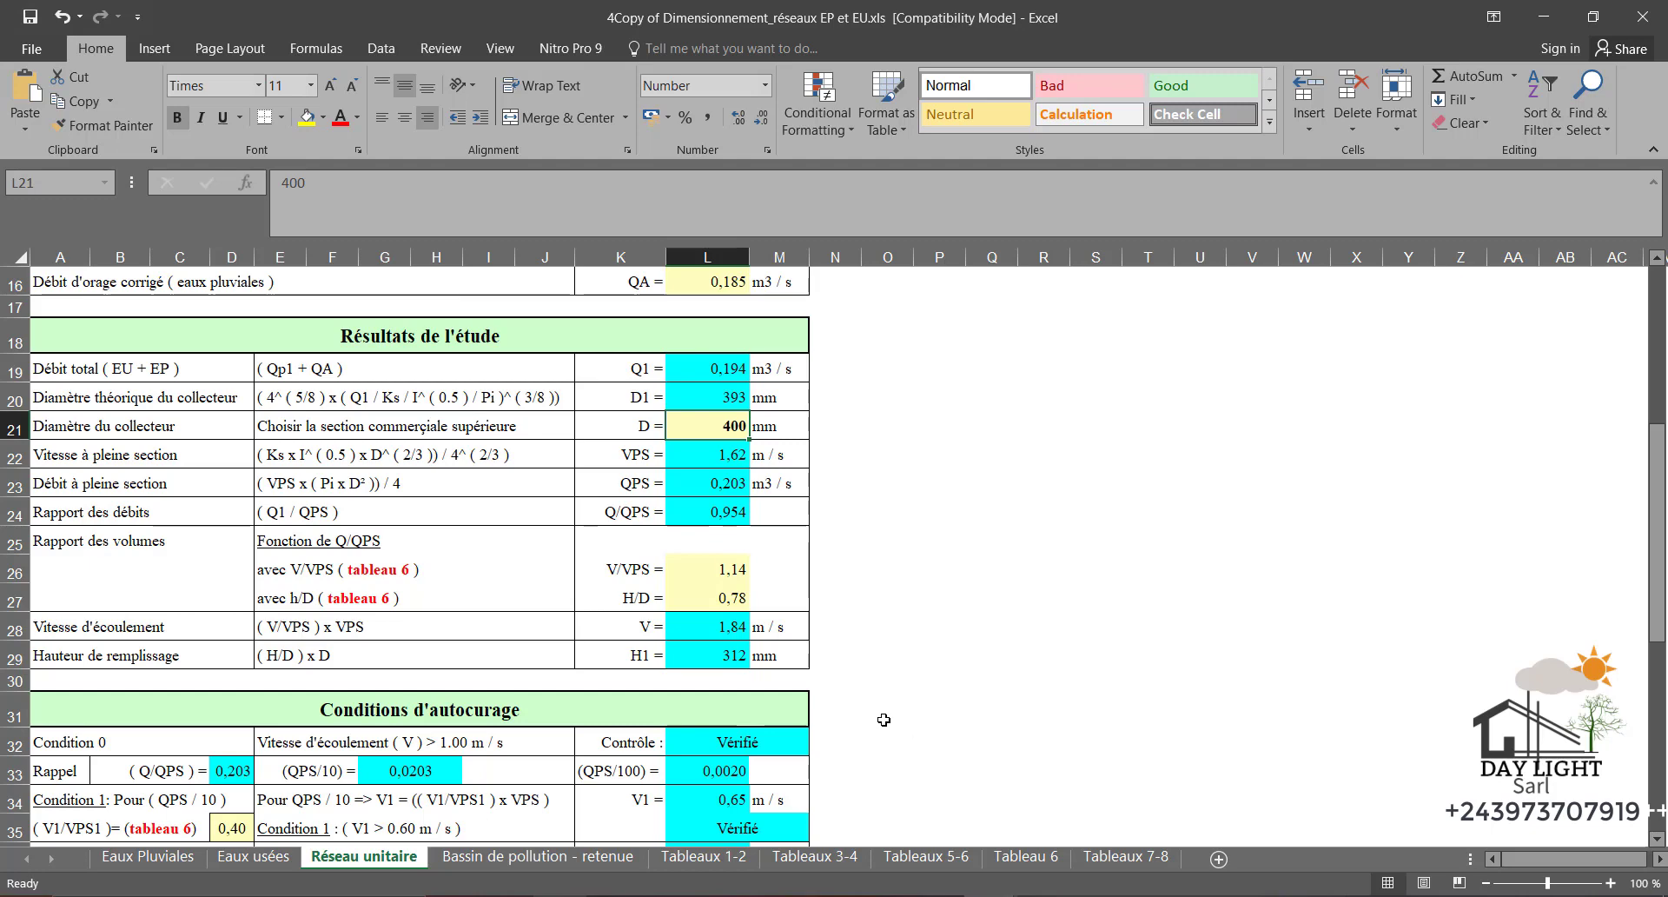
text(600)
key(Return)
scroll(876, 717, down, 2)
scroll(876, 717, up, 2)
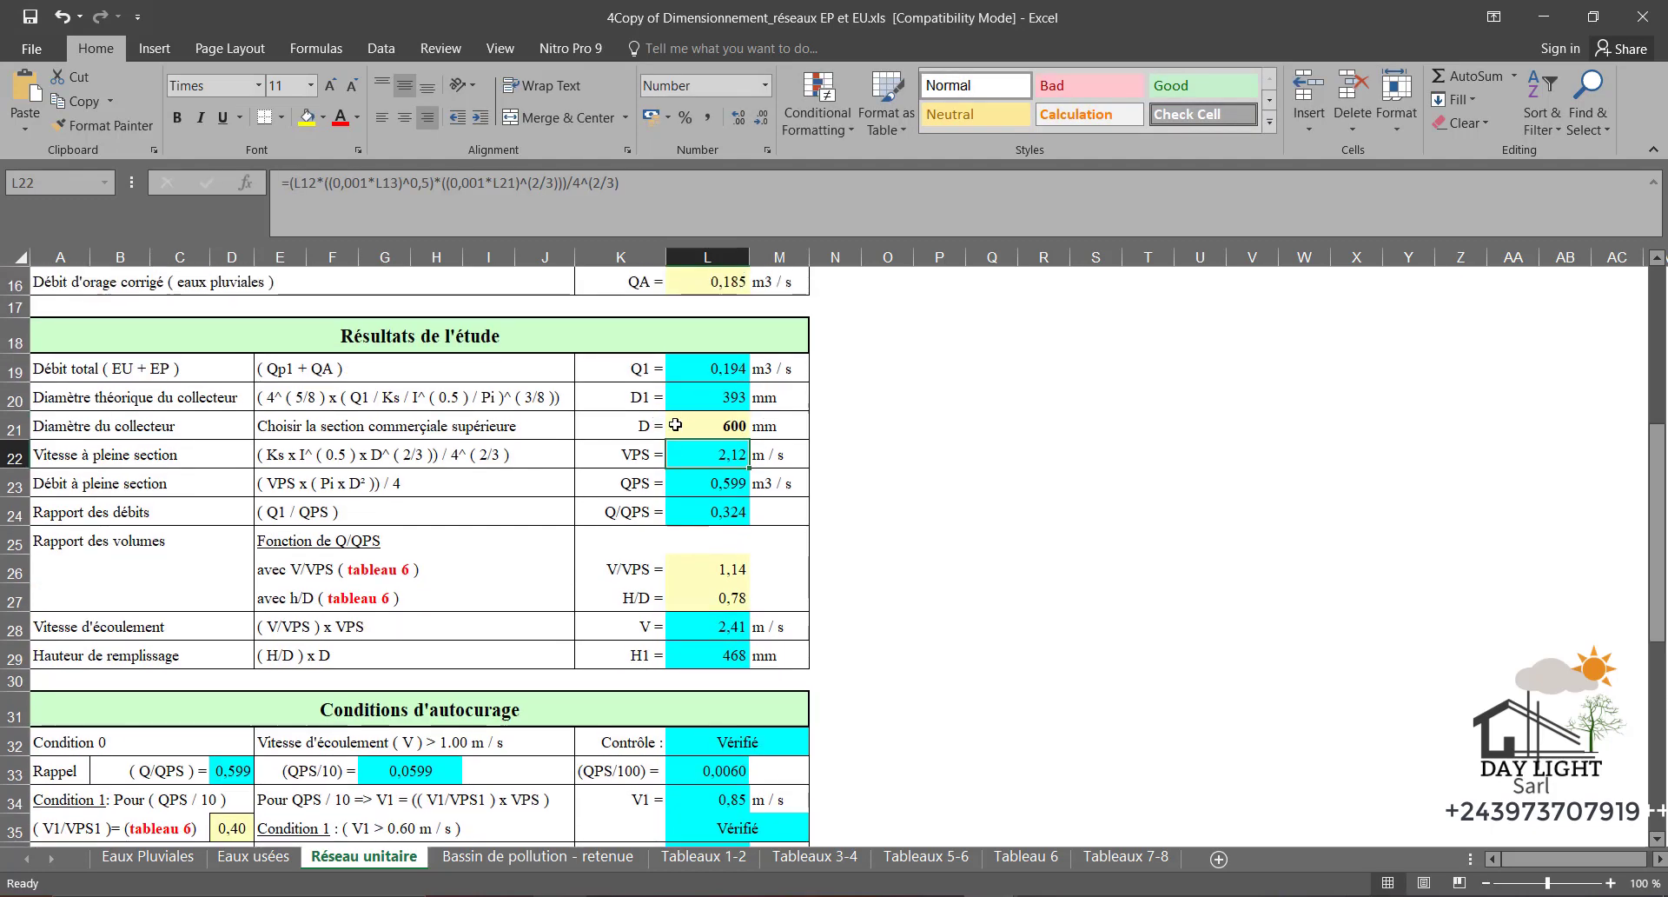
Try a combined-network collector diameter D of 500 mm and check its effect on the self-cleaning conditions
click(675, 425)
text(4)
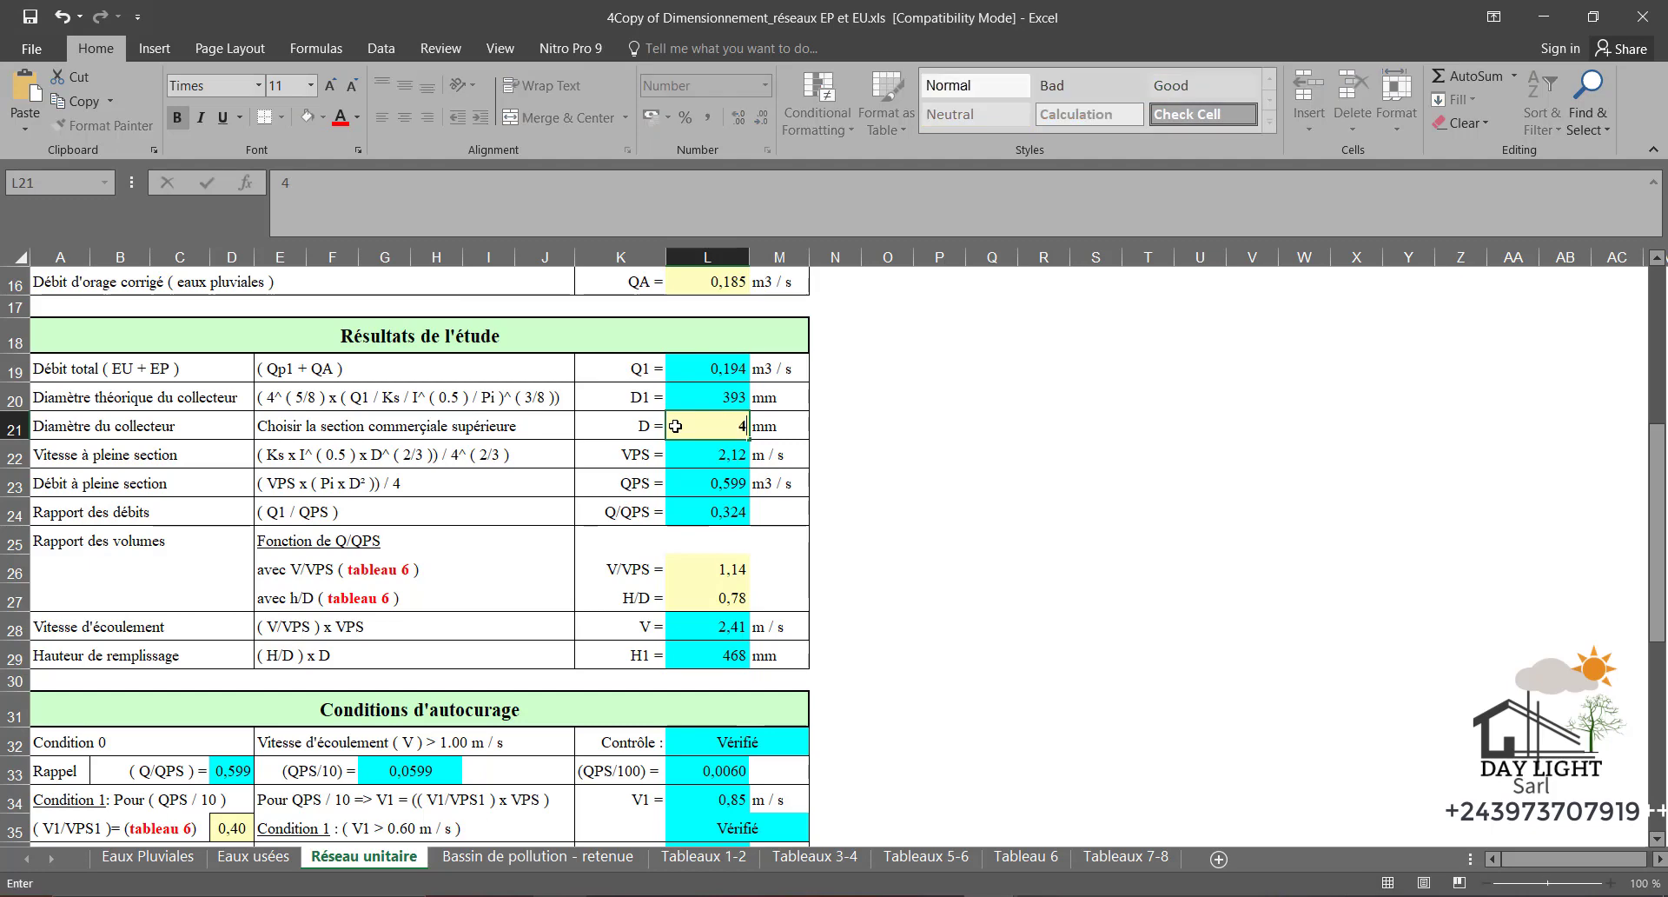
text(500)
key(Return)
scroll(726, 532, down, 4)
scroll(727, 532, up, 5)
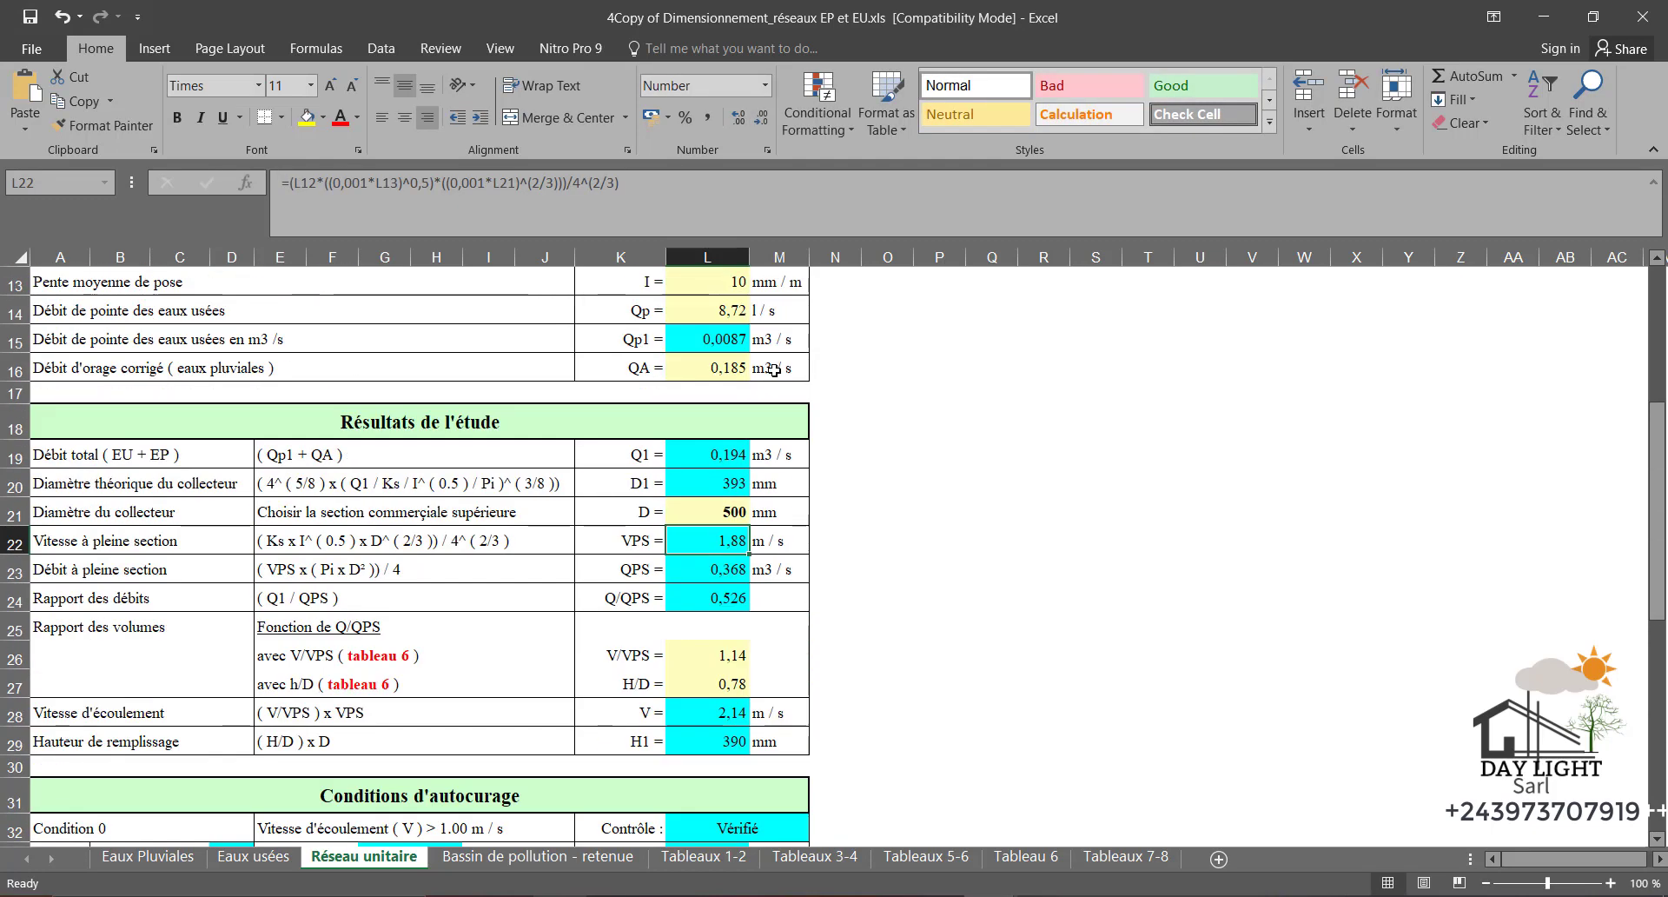
Try a combined-network collector diameter D of 450 mm and review the self-cleaning conditions
click(720, 513)
text(4)
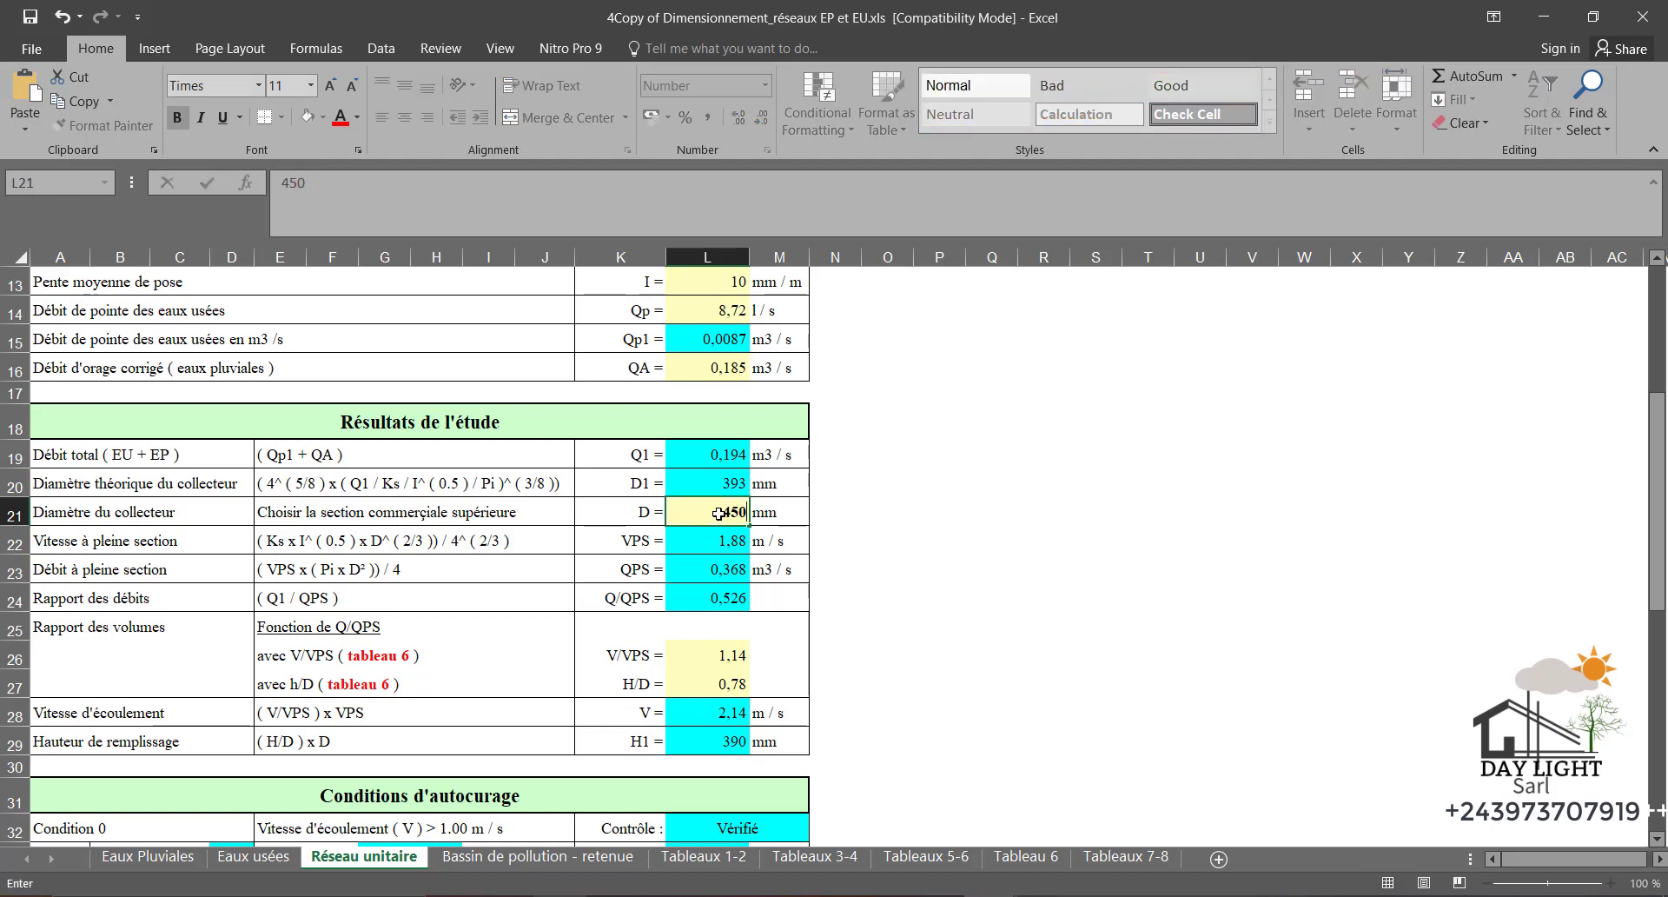
key(Return)
scroll(739, 504, down, 3)
scroll(758, 465, up, 2)
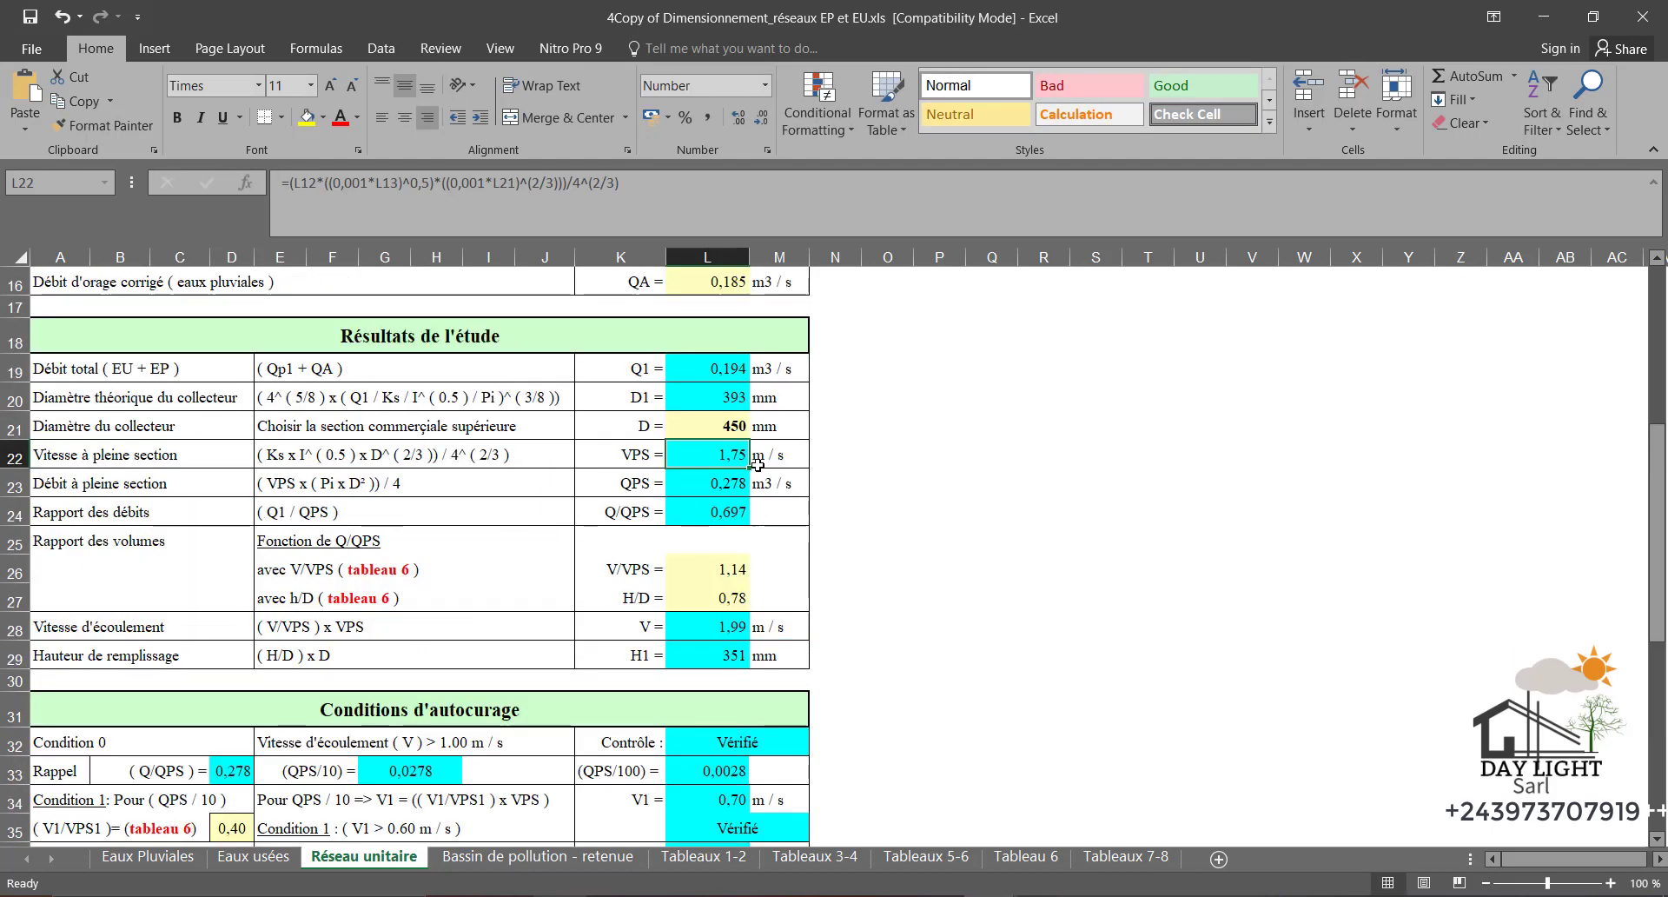
Set the combined-network collector diameter D back to 400 mm and recheck the self-cleaning conditions
click(718, 429)
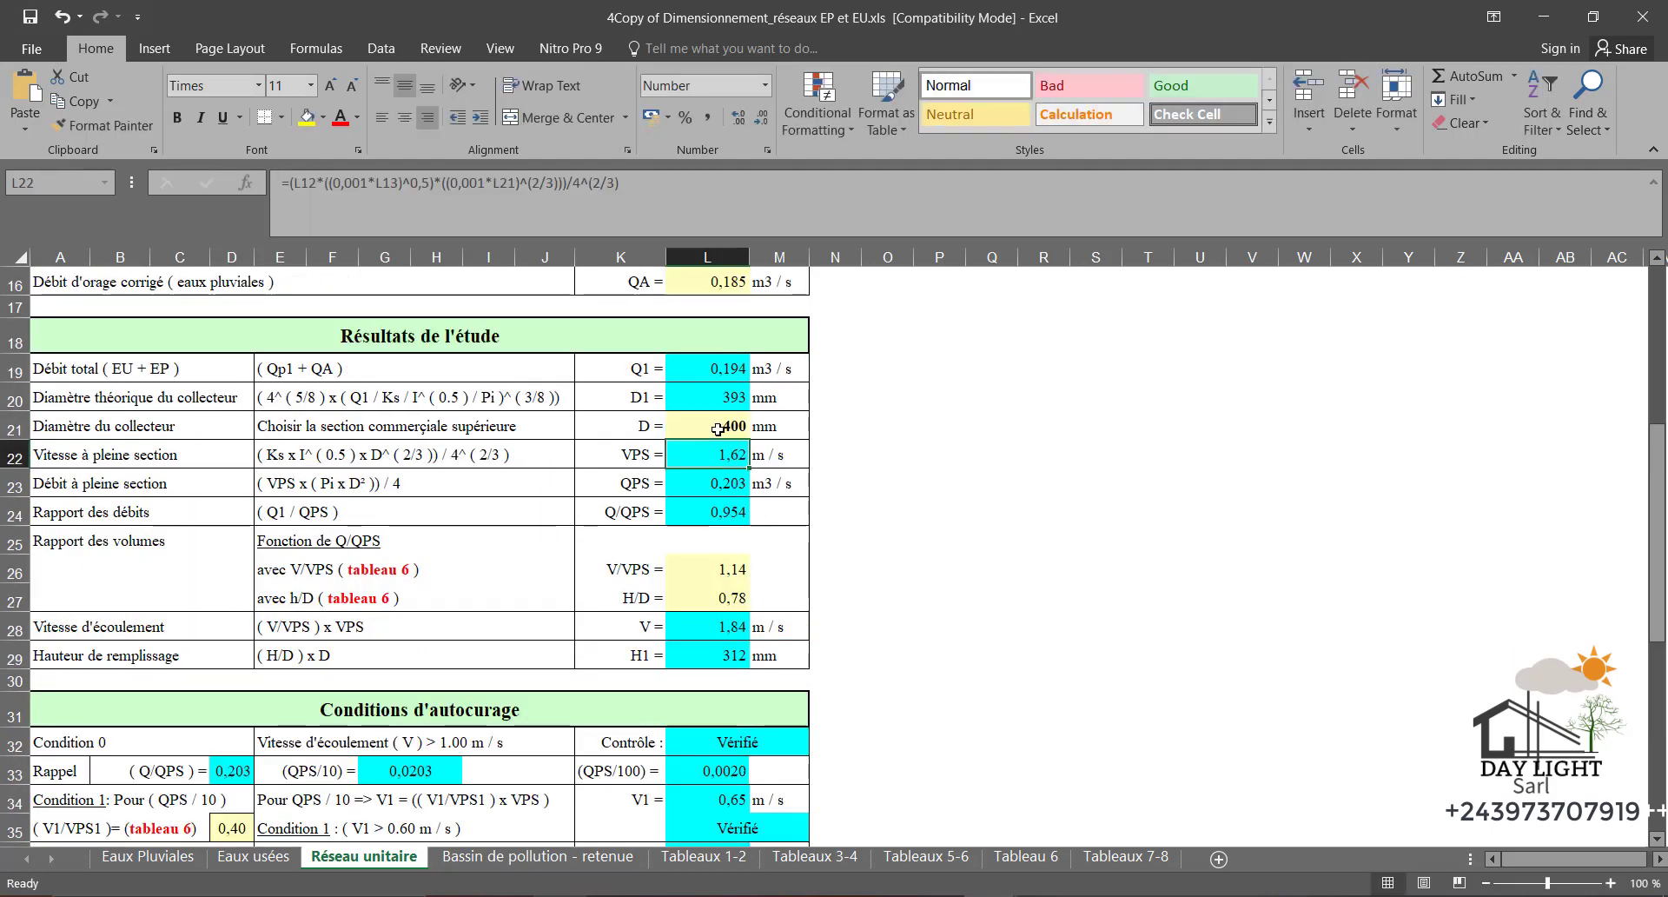
text(400)
key(Return)
scroll(748, 608, down, 2)
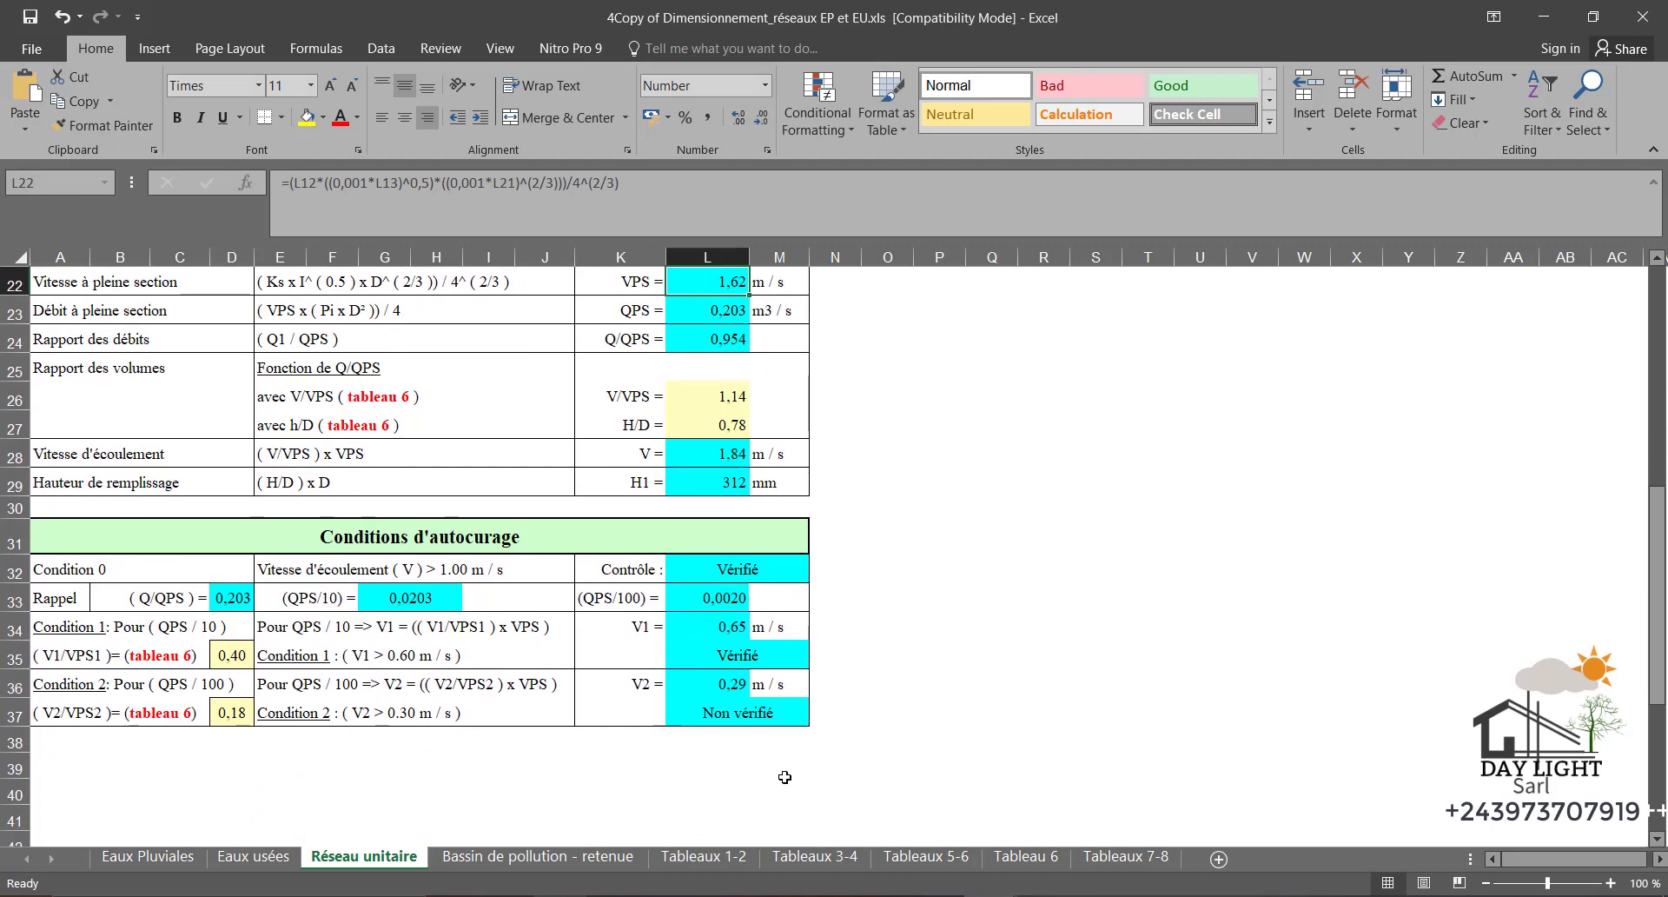
Set the collector diameter D in the Réseau unitaire study results to 500 mm
scroll(769, 747, up, 1)
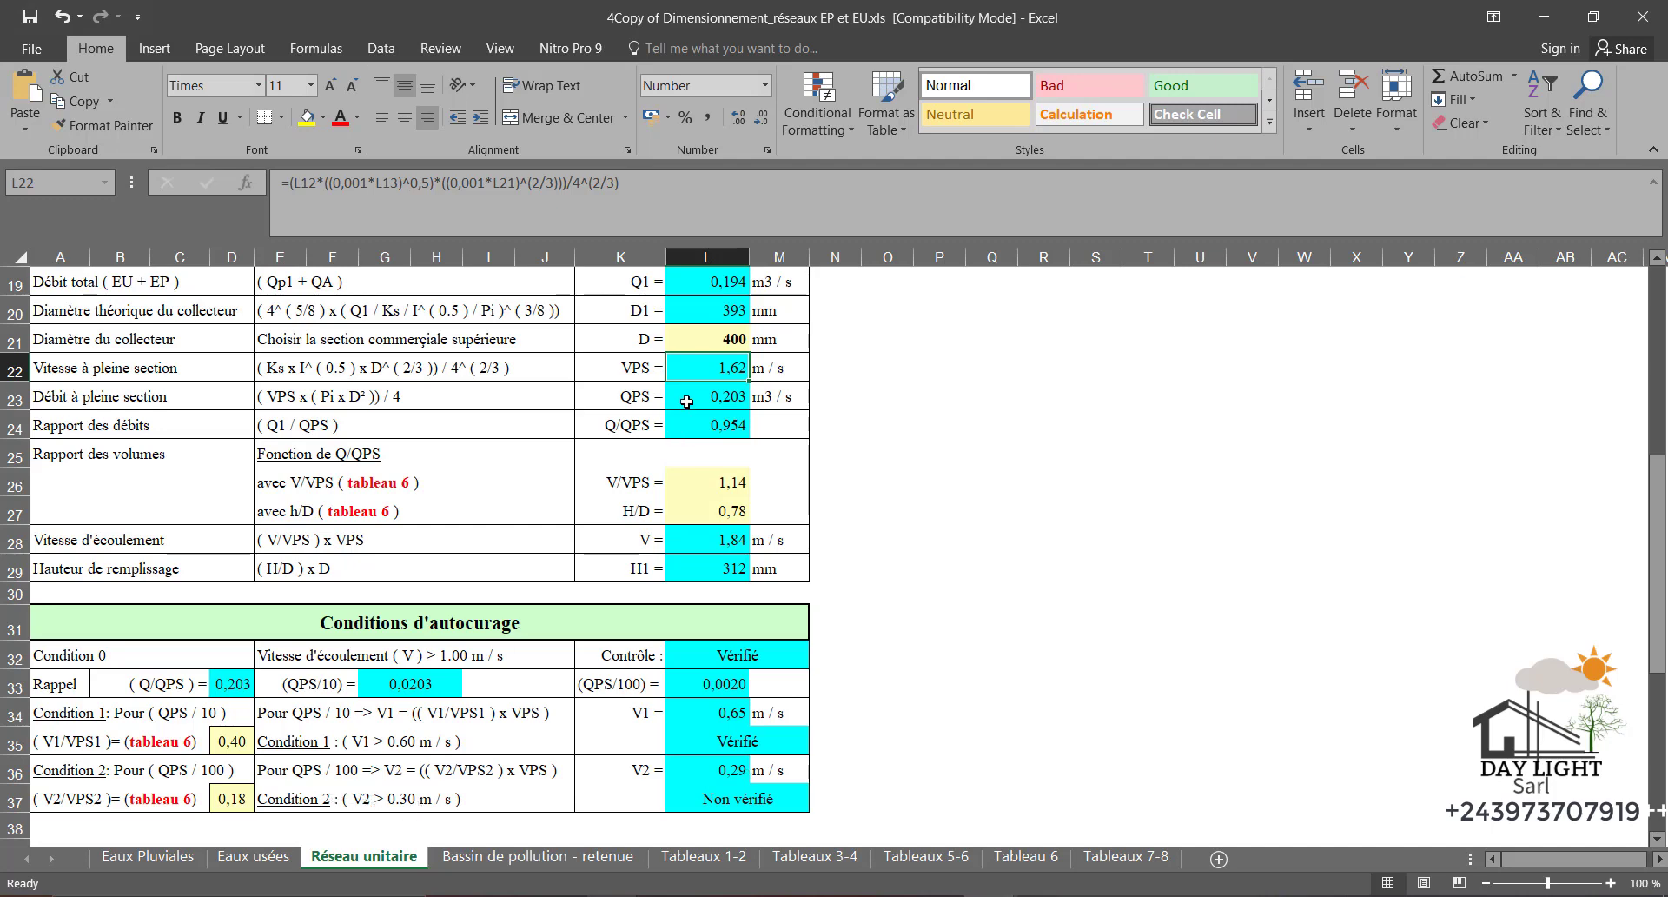
click(698, 339)
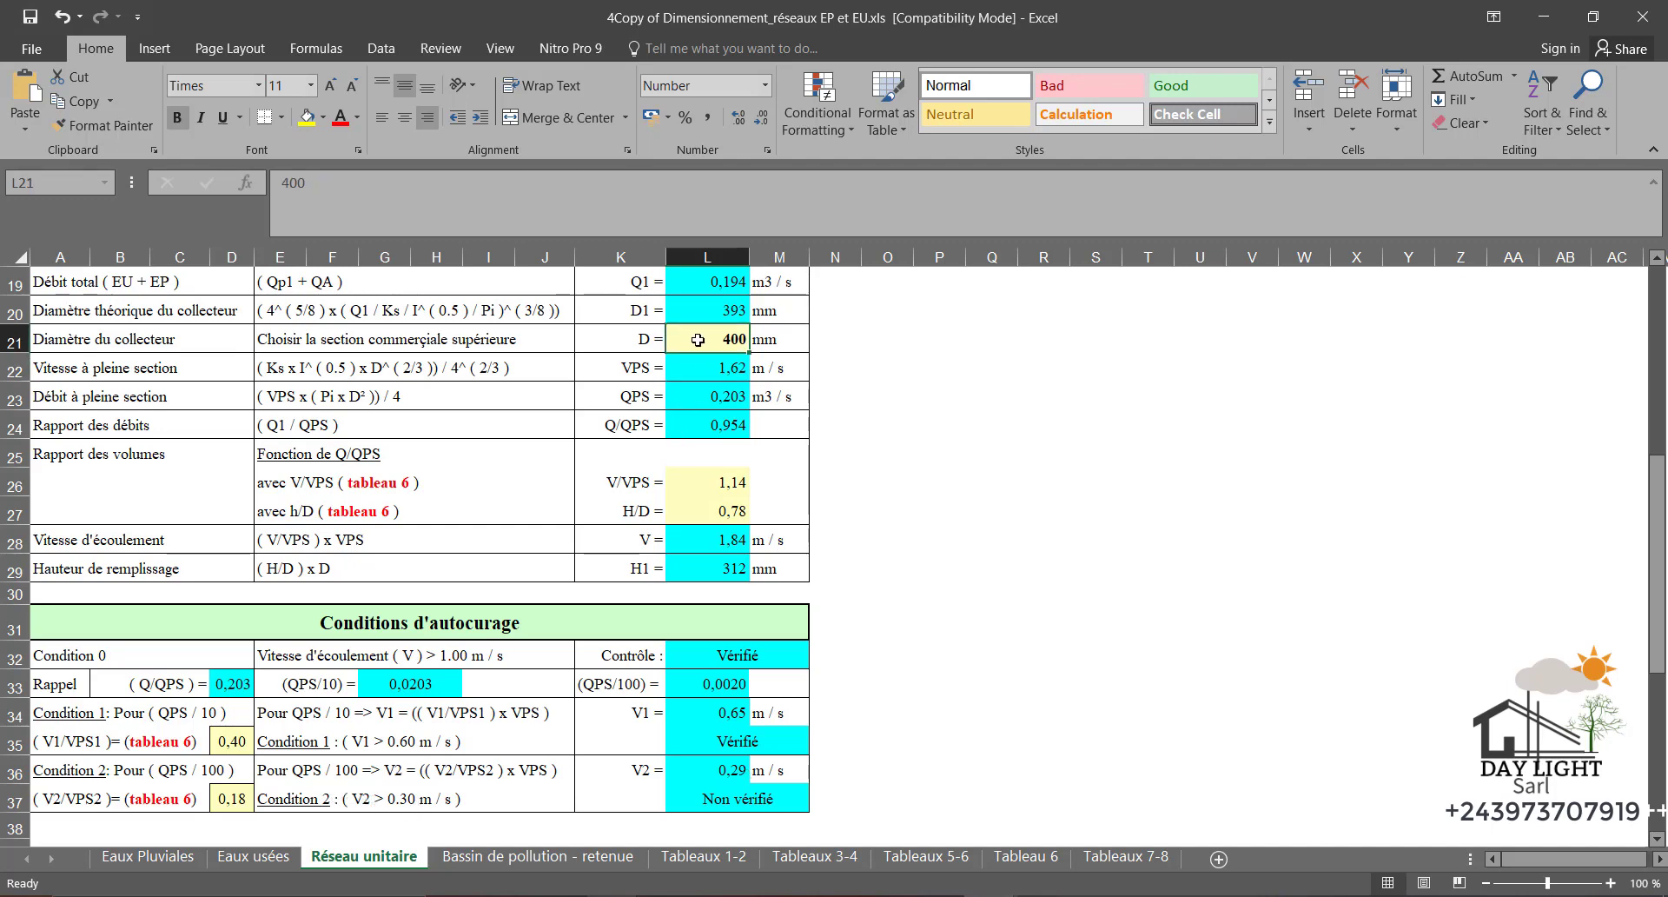
text(65)
text(50)
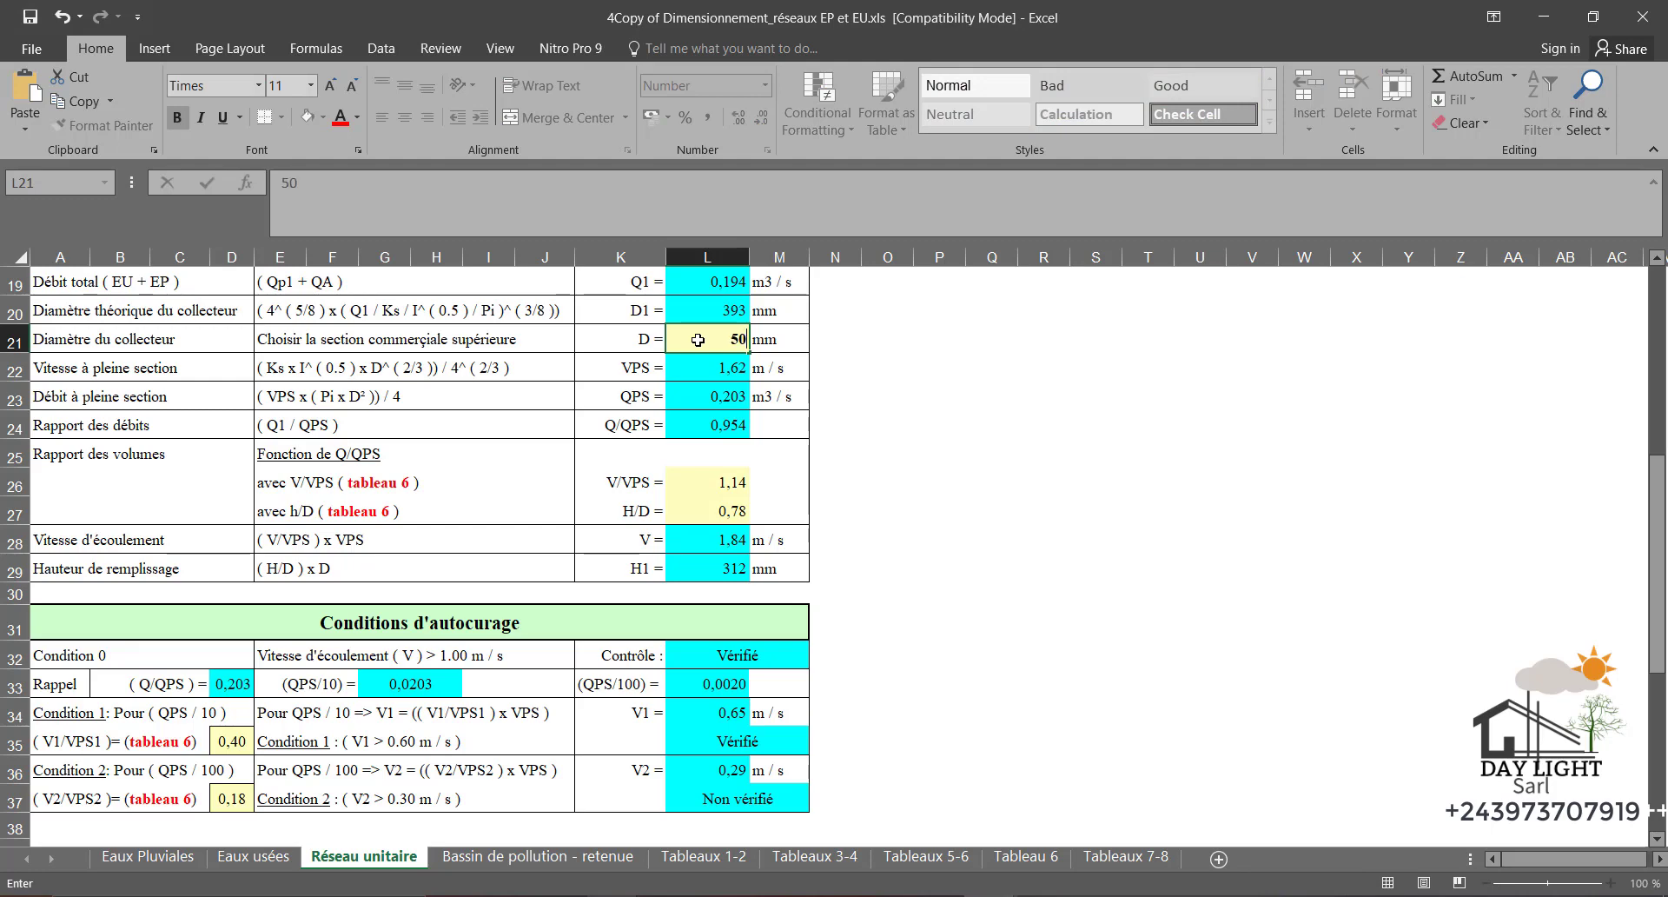
key(Return)
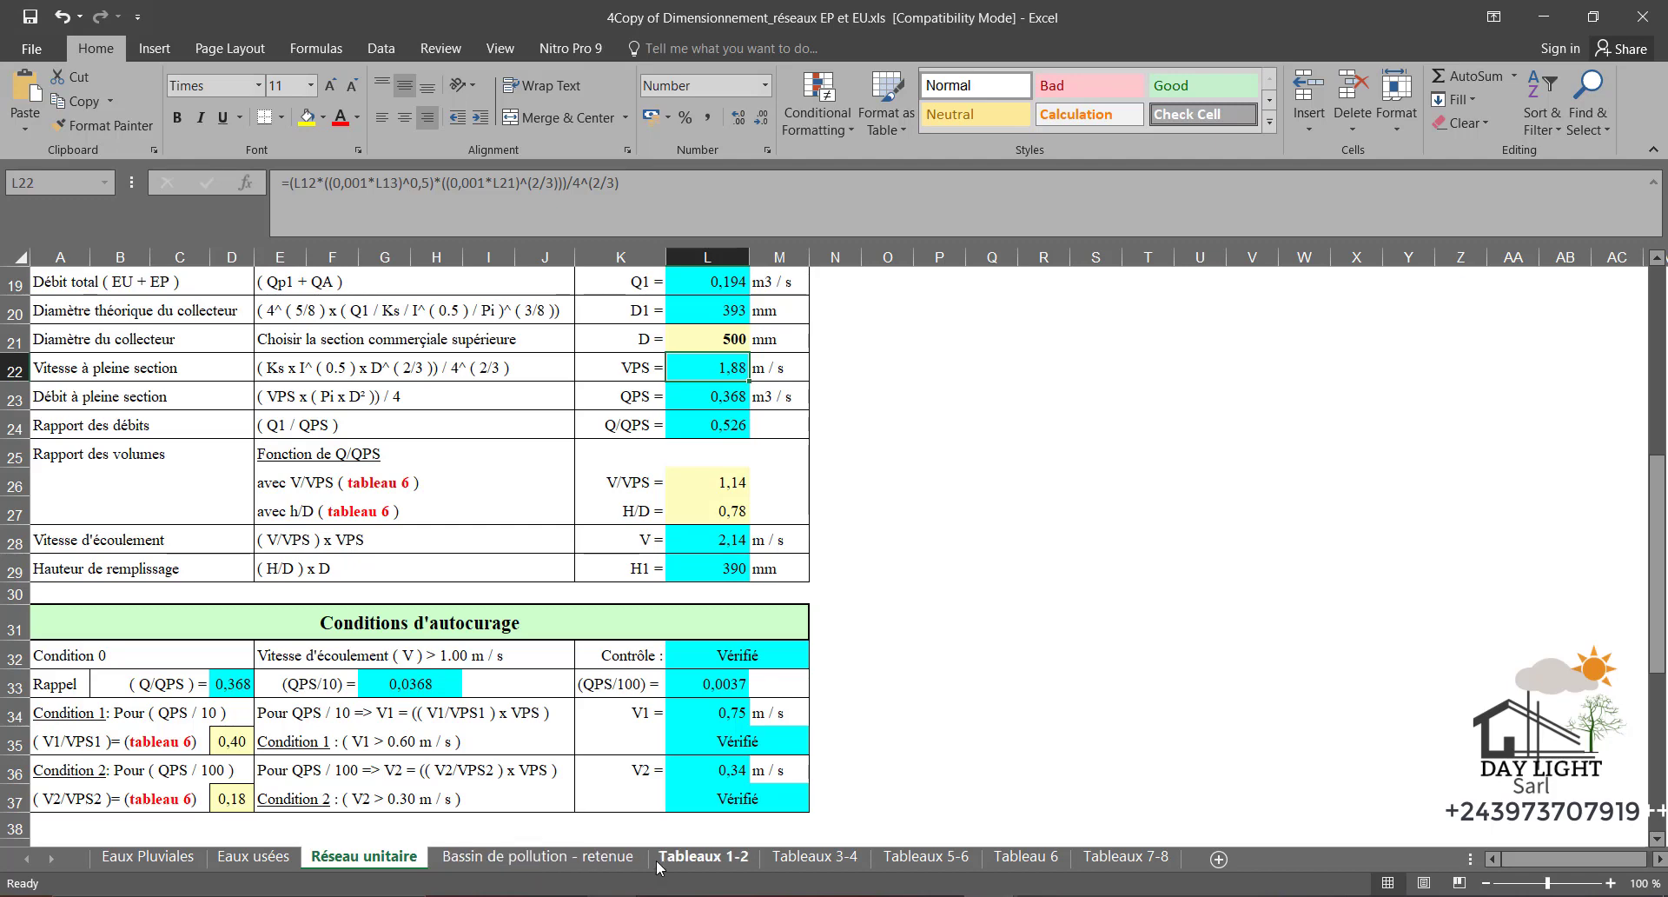
Survey the study data and results on the Bassin de pollution - retenue sheet
click(551, 866)
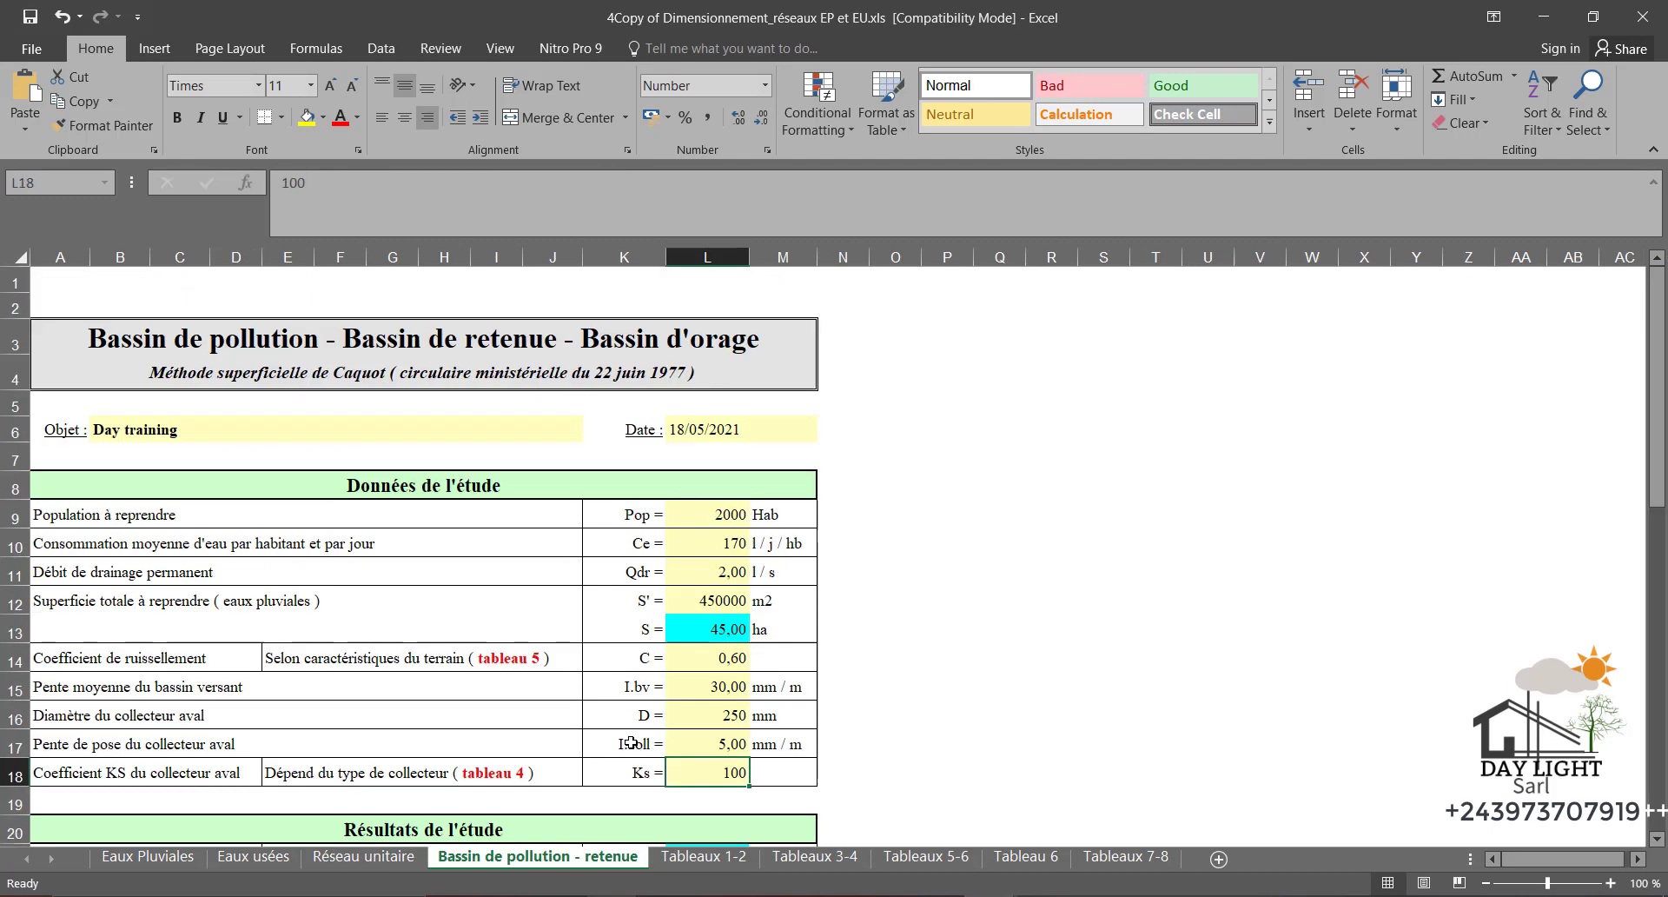
scroll(633, 743, down, 7)
scroll(630, 742, up, 6)
scroll(631, 742, down, 2)
scroll(631, 739, up, 2)
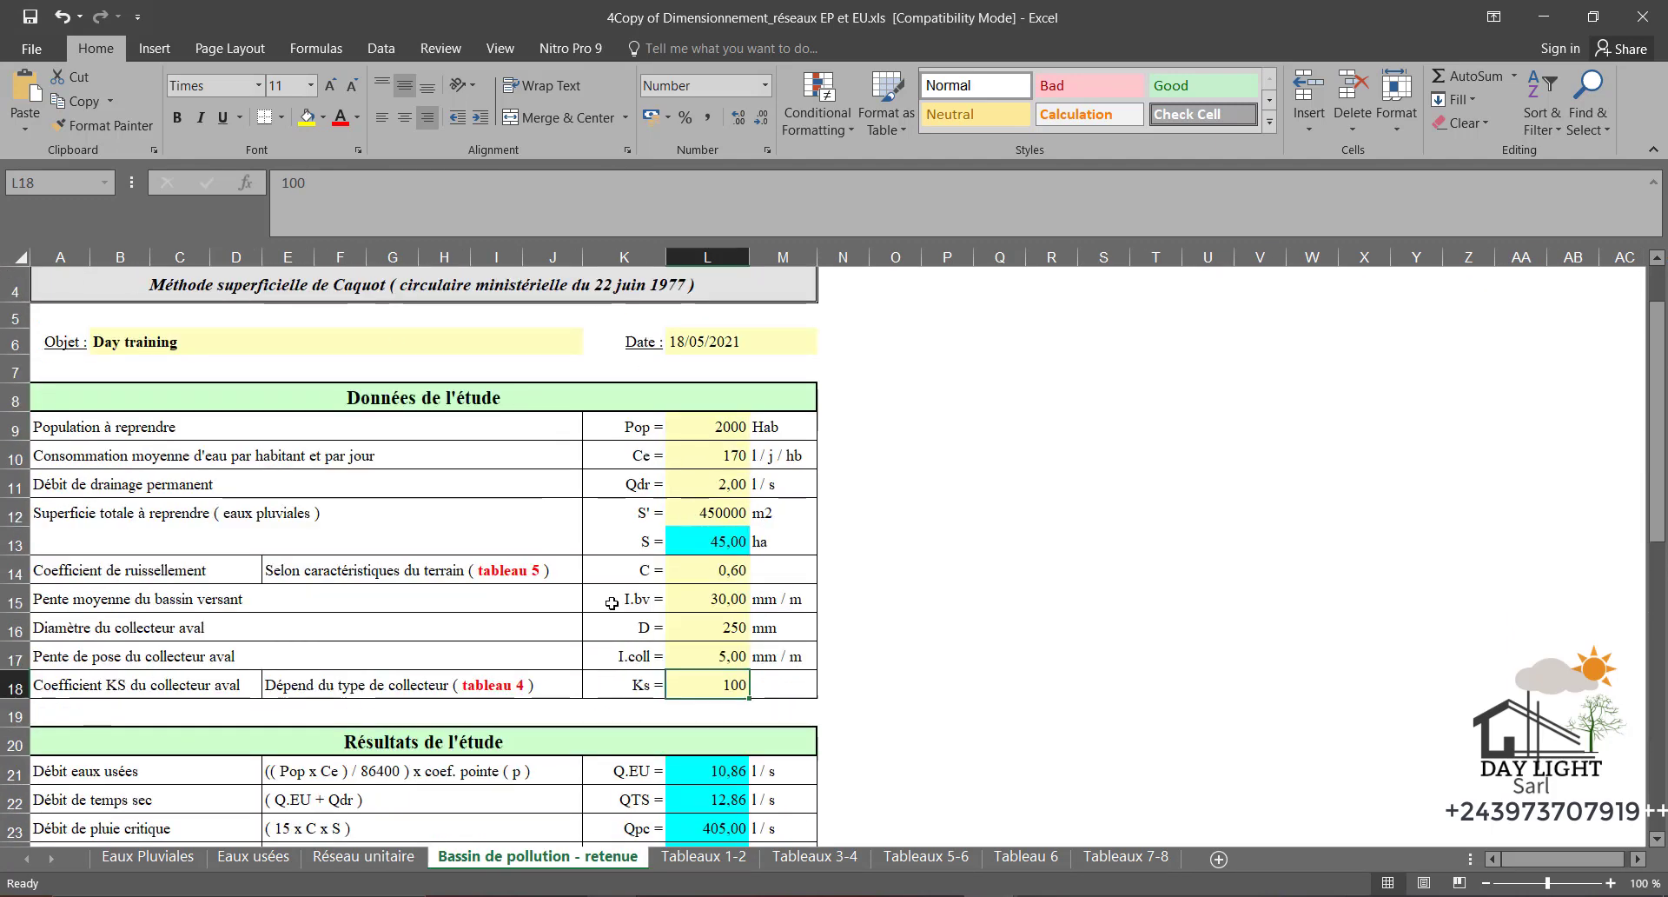
scroll(613, 603, down, 3)
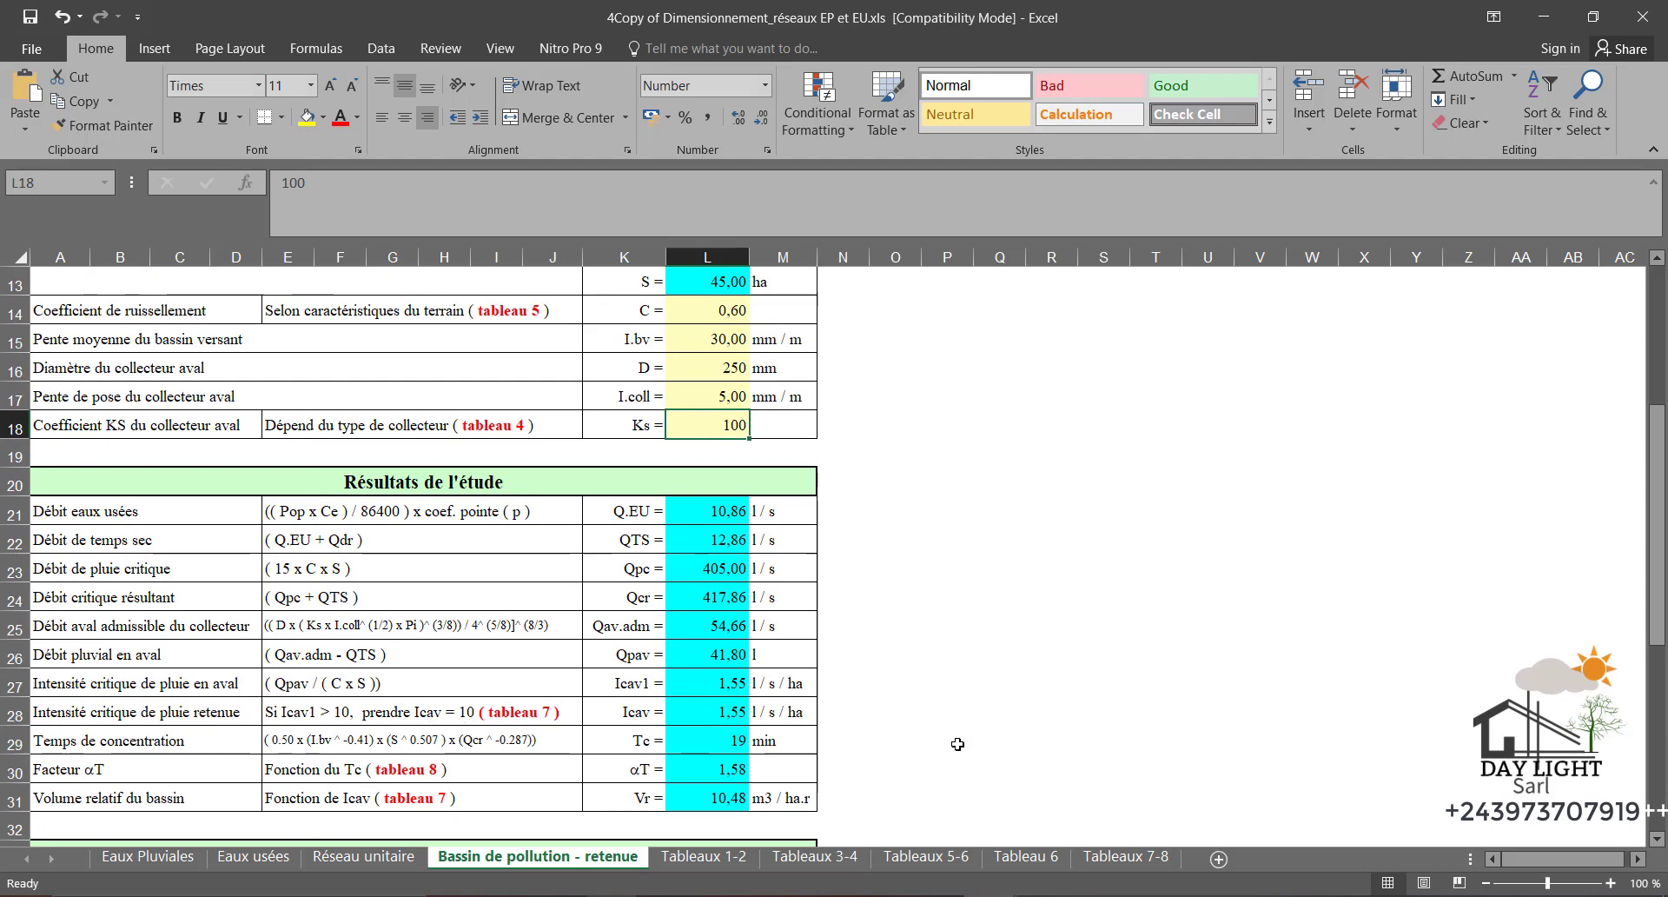
scroll(755, 451, up, 3)
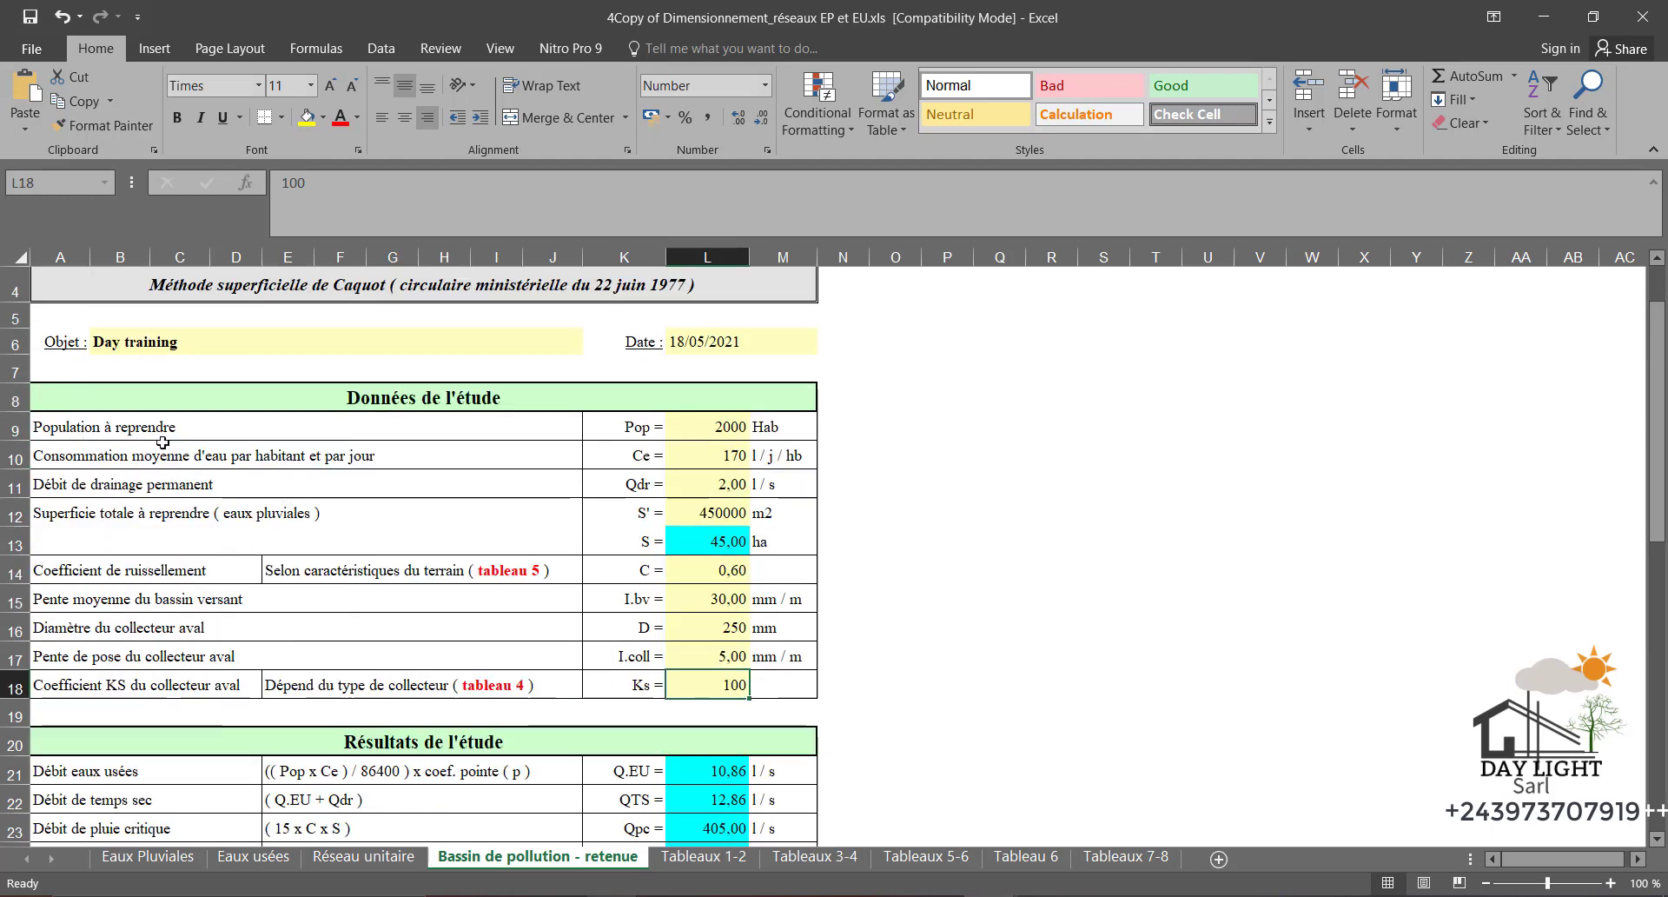
Examine the basin's population and daily water consumption inputs, and the remaining study data down to the Ks coefficient
click(741, 427)
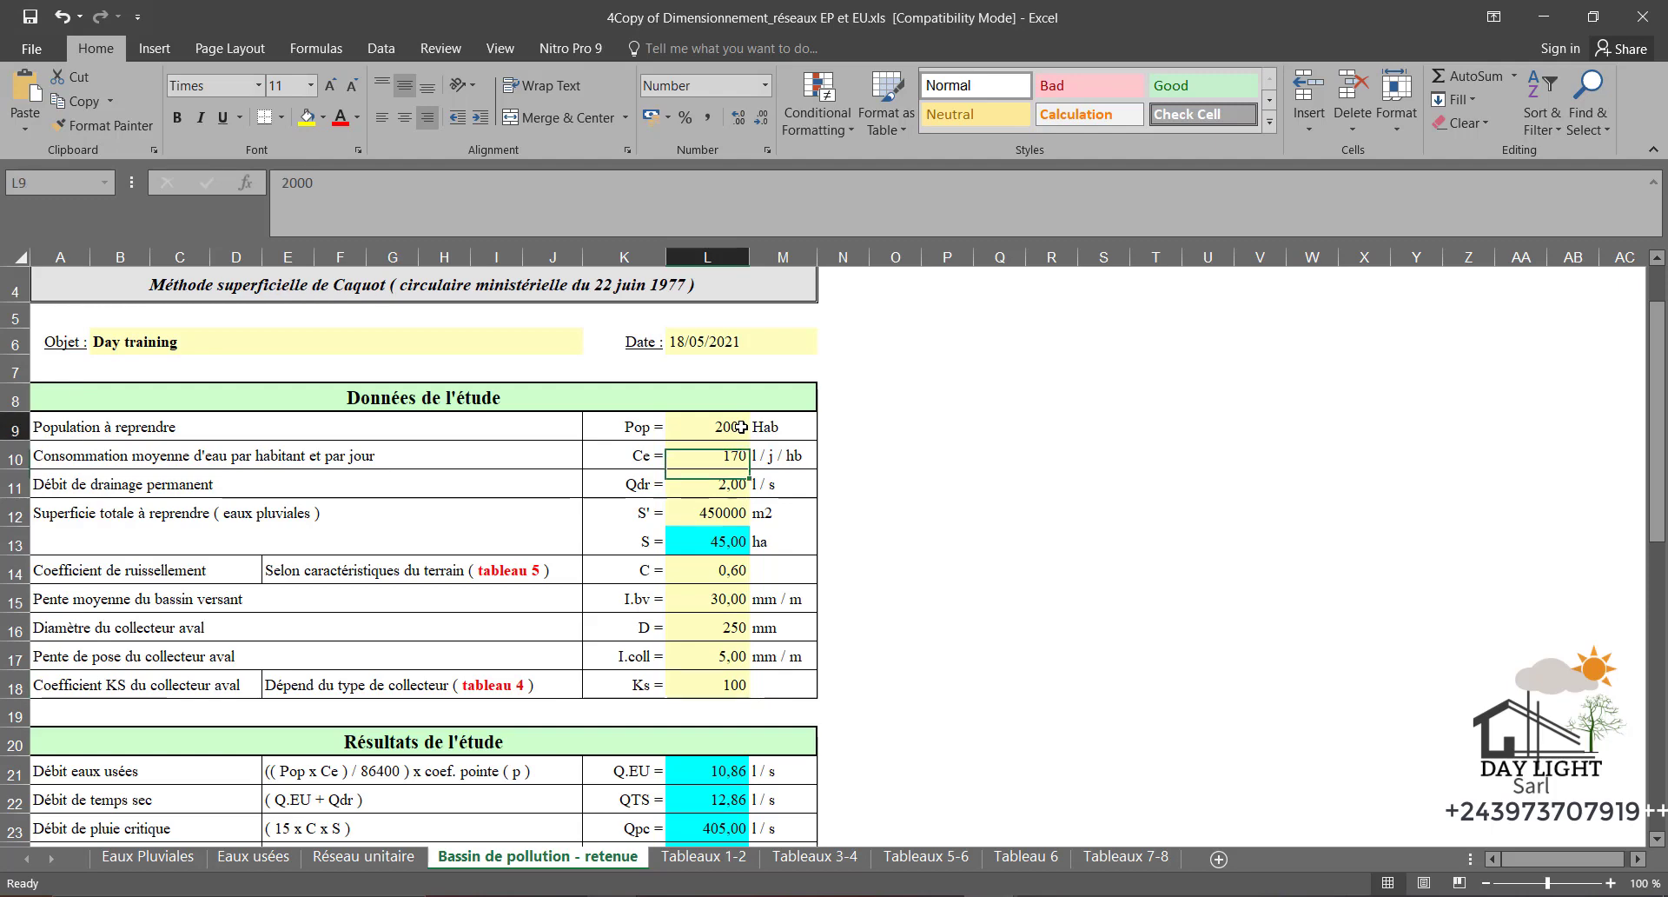
click(703, 467)
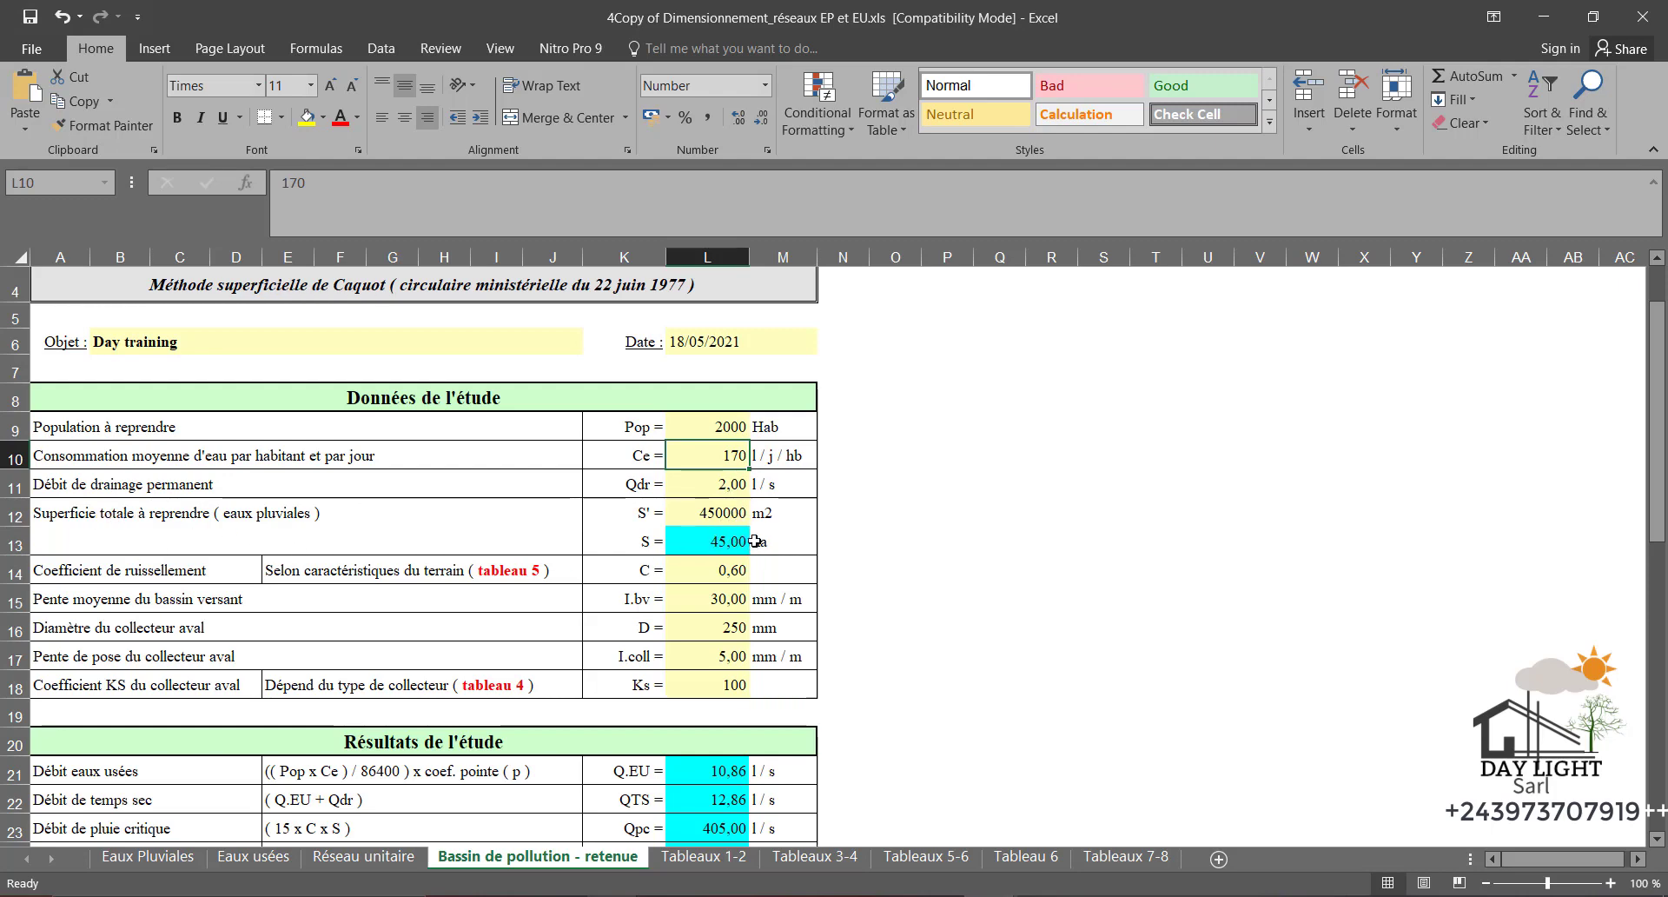
scroll(755, 541, down, 2)
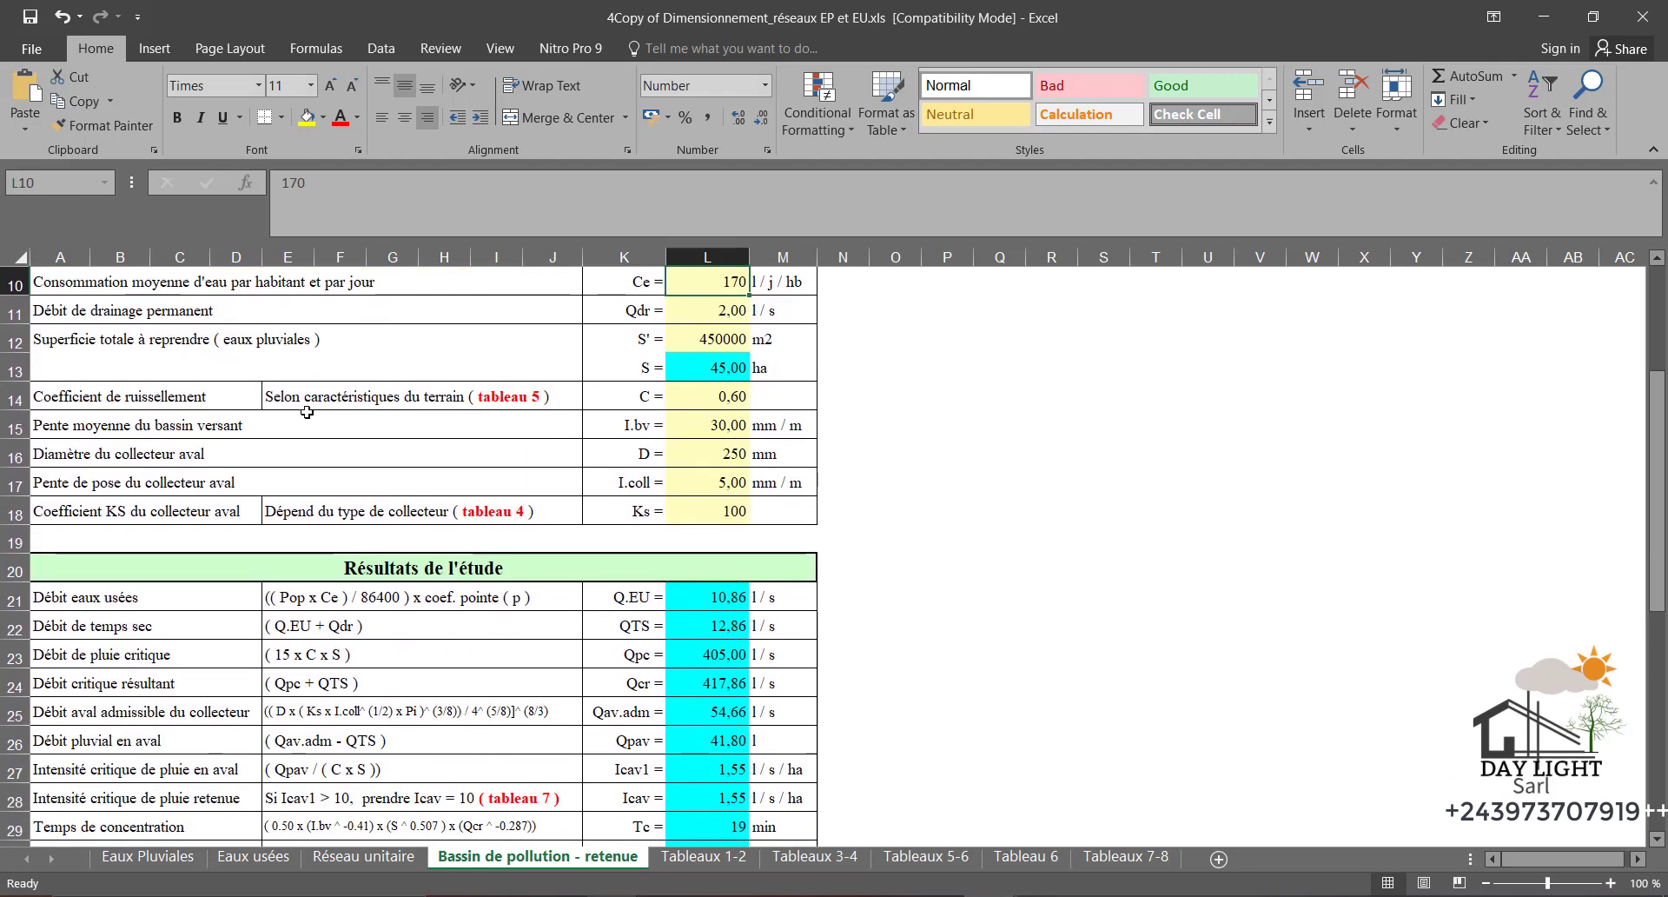
scroll(307, 412, up, 1)
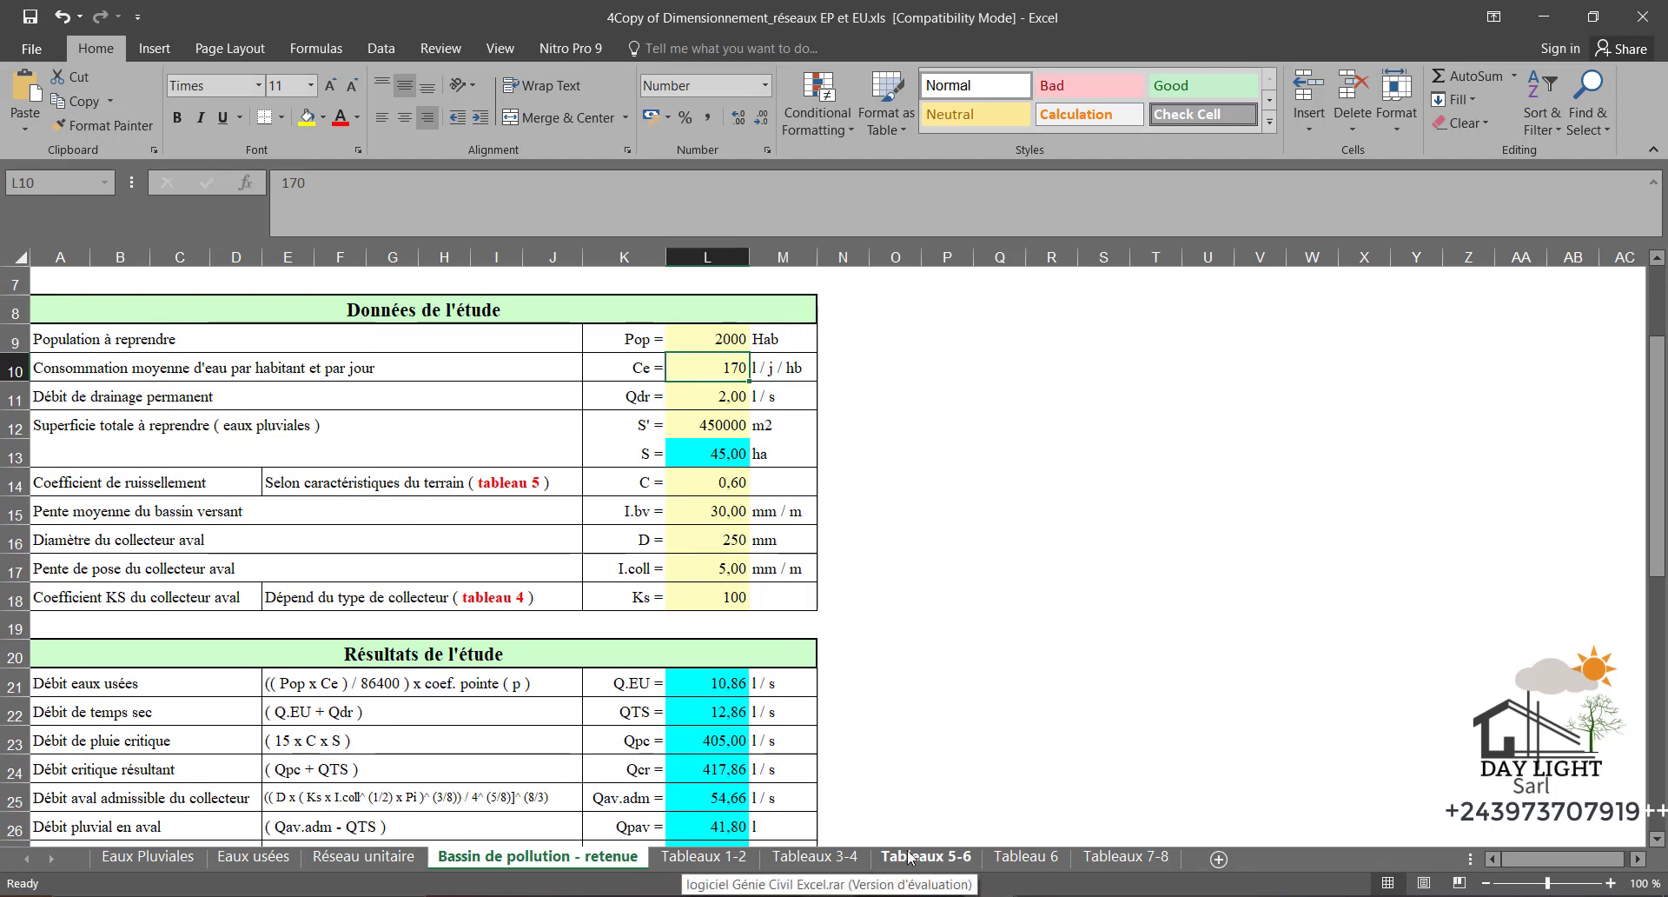
Consult the average runoff coefficients by zone, soil and slope in Tableau 5, cross-checking with coefficient C on the basin sheet
click(943, 868)
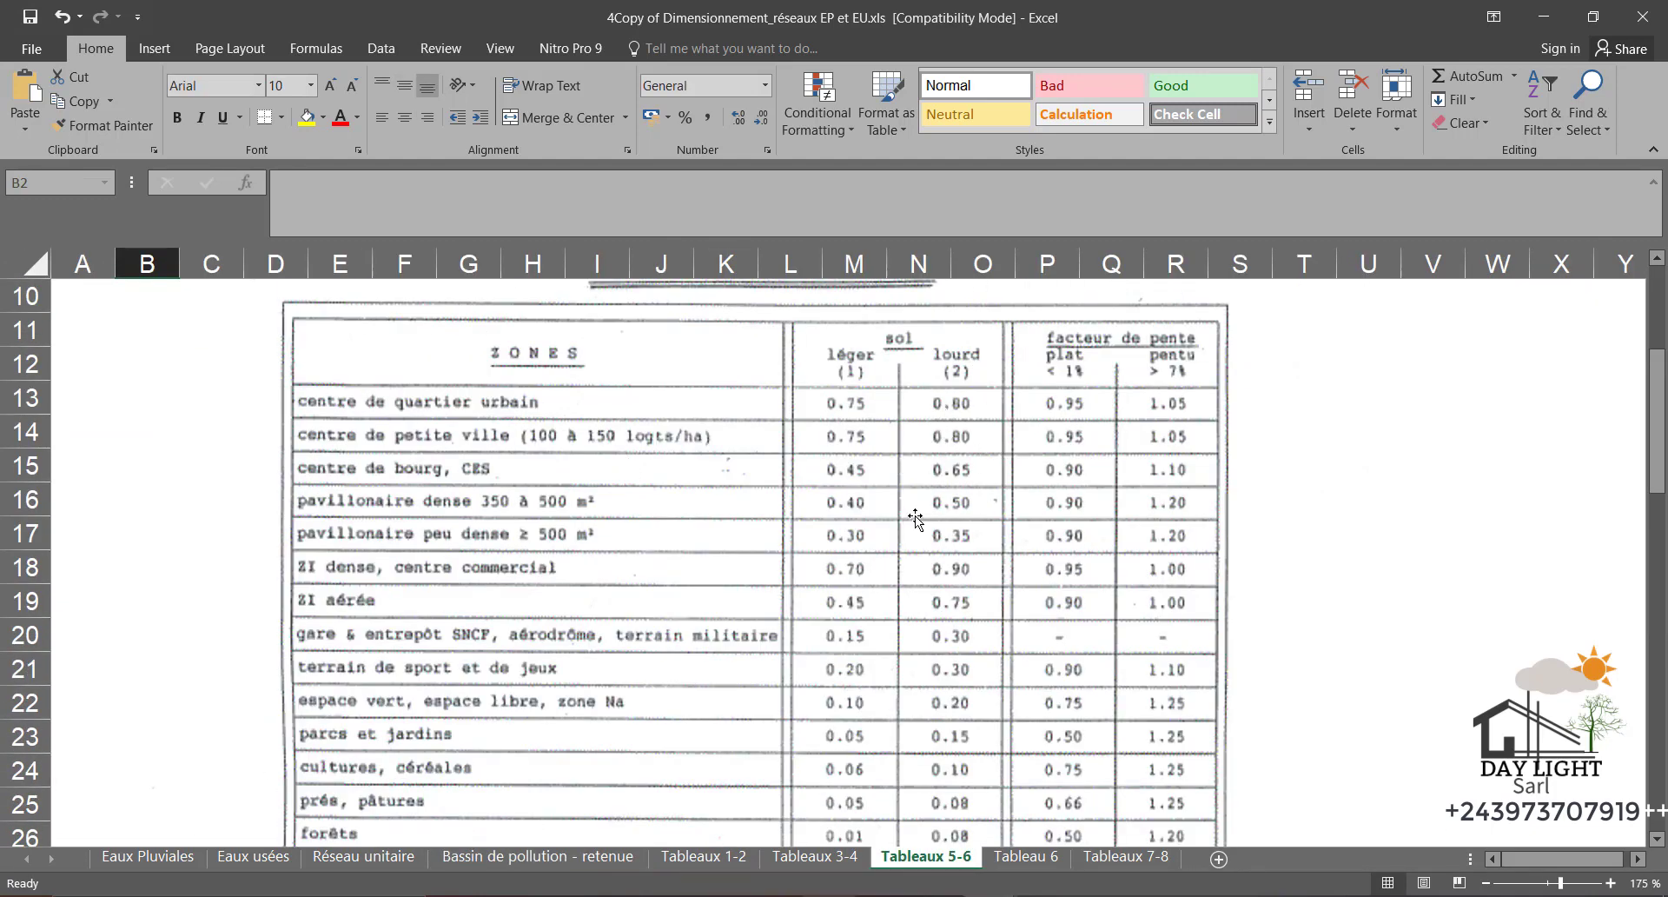
scroll(915, 515, down, 5)
scroll(634, 374, up, 5)
click(485, 863)
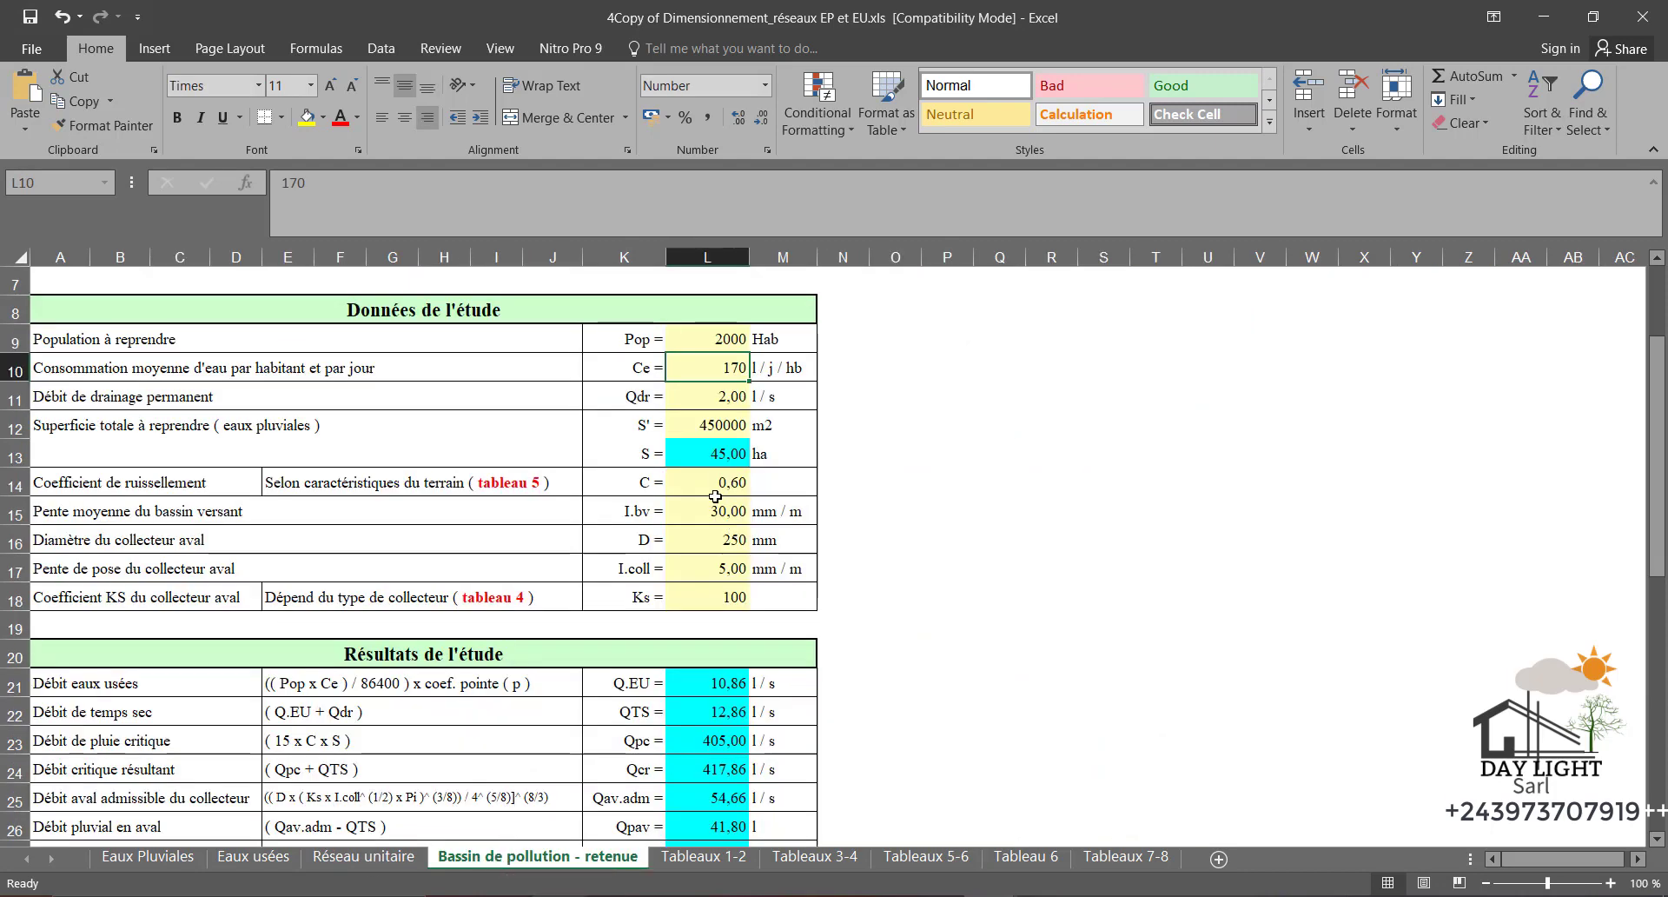
click(920, 859)
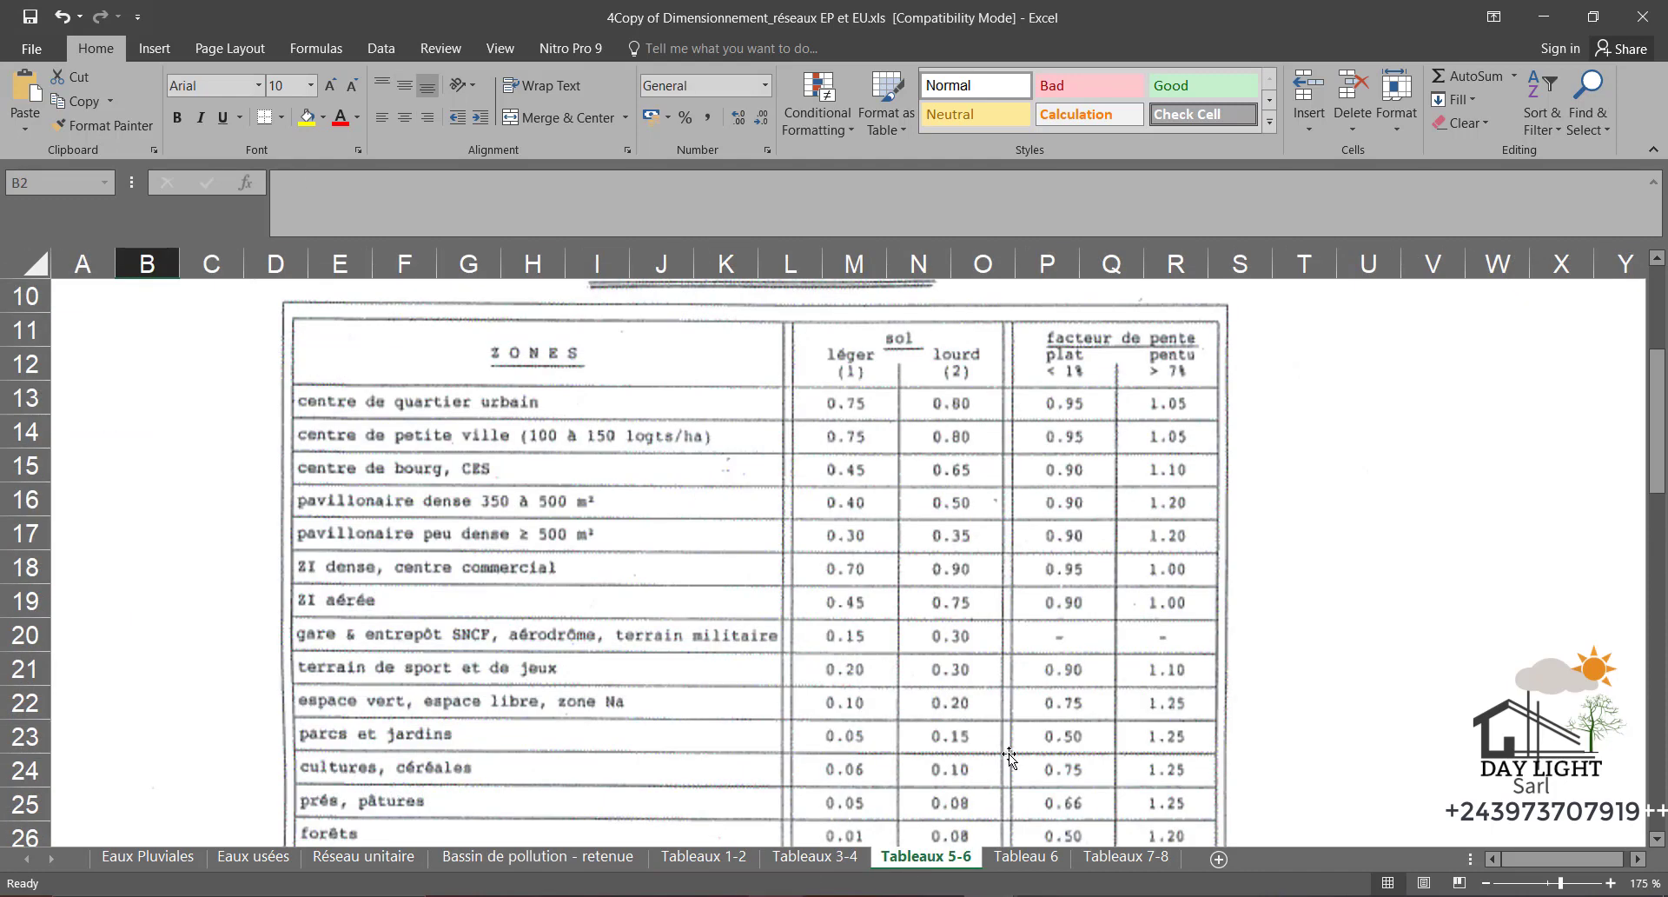
scroll(1009, 753, up, 3)
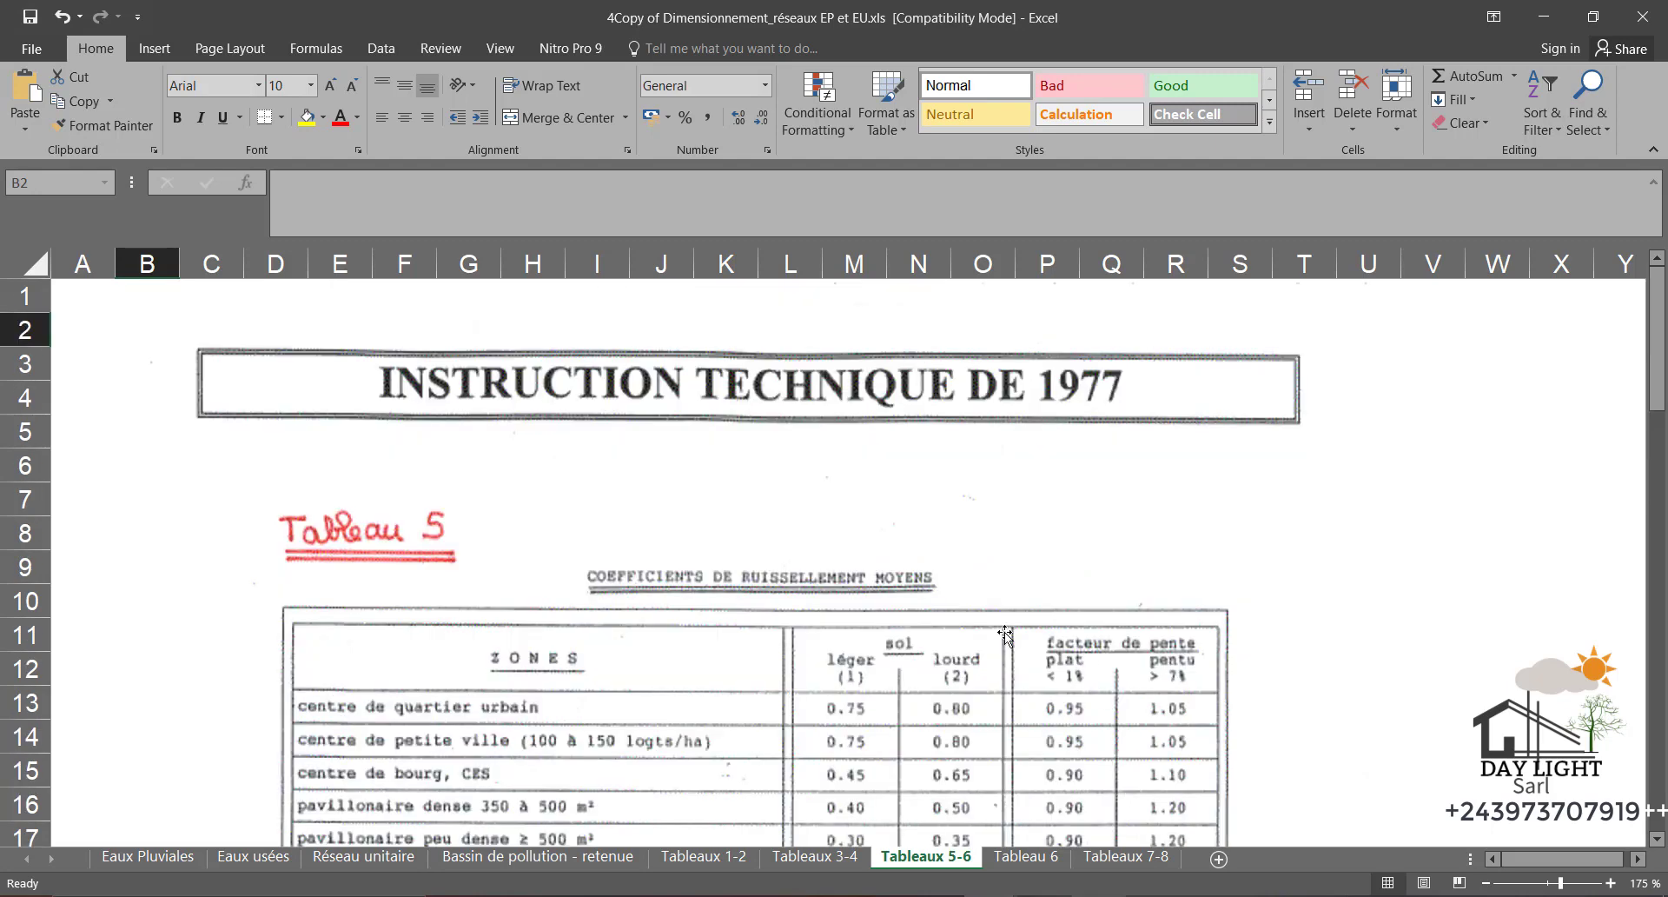
scroll(1029, 660, down, 3)
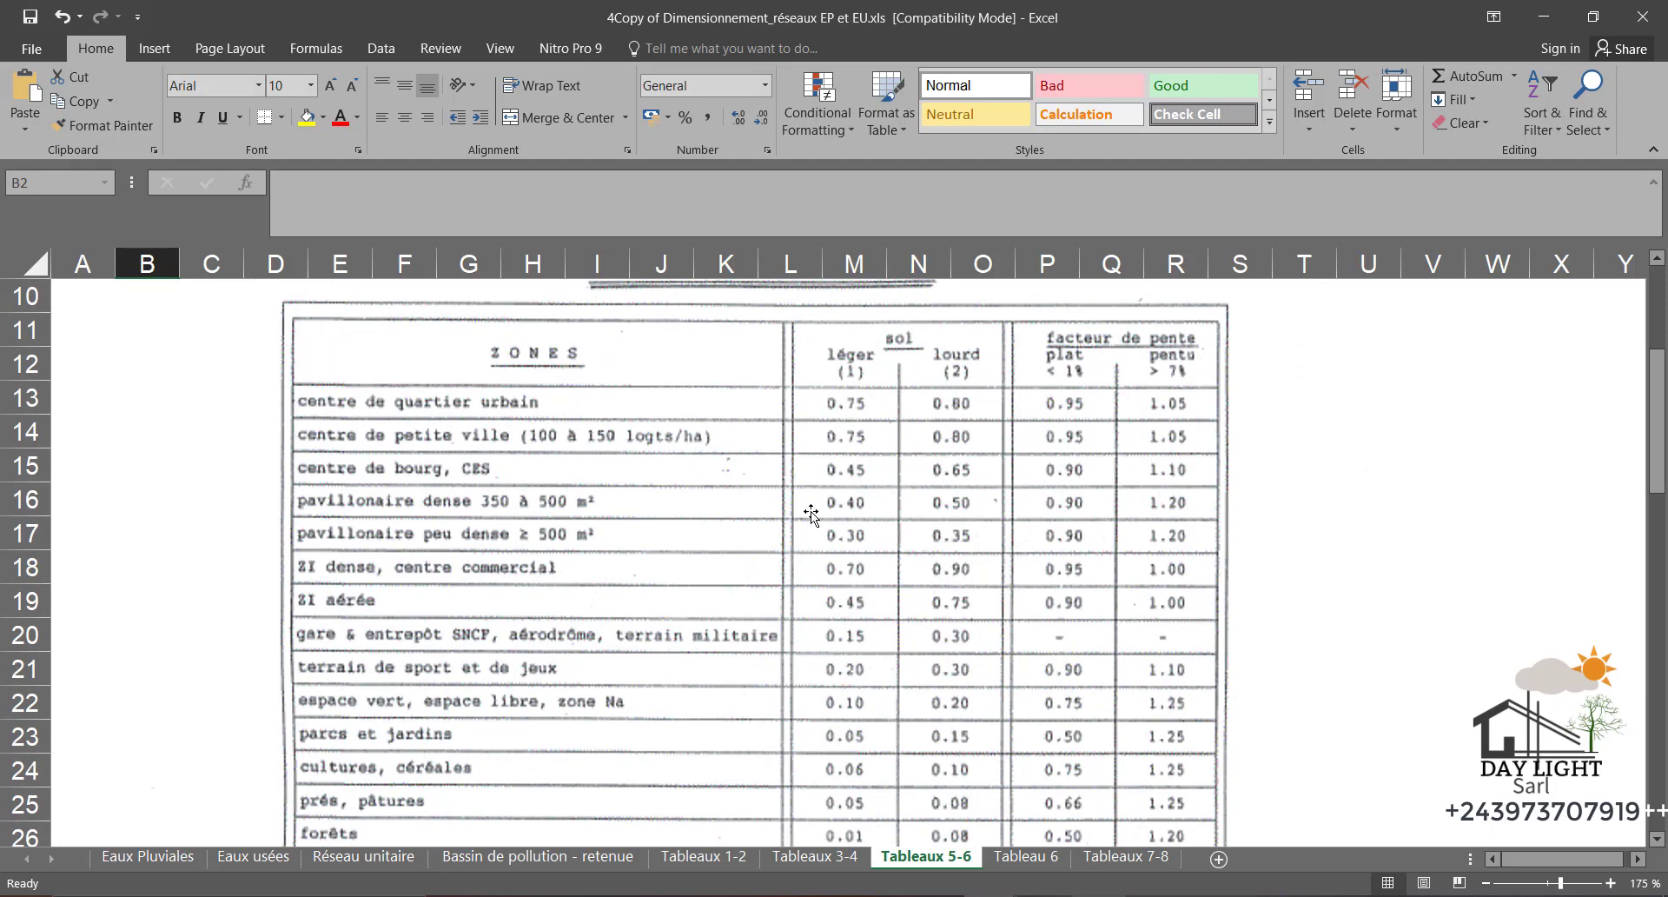
scroll(893, 452, up, 2)
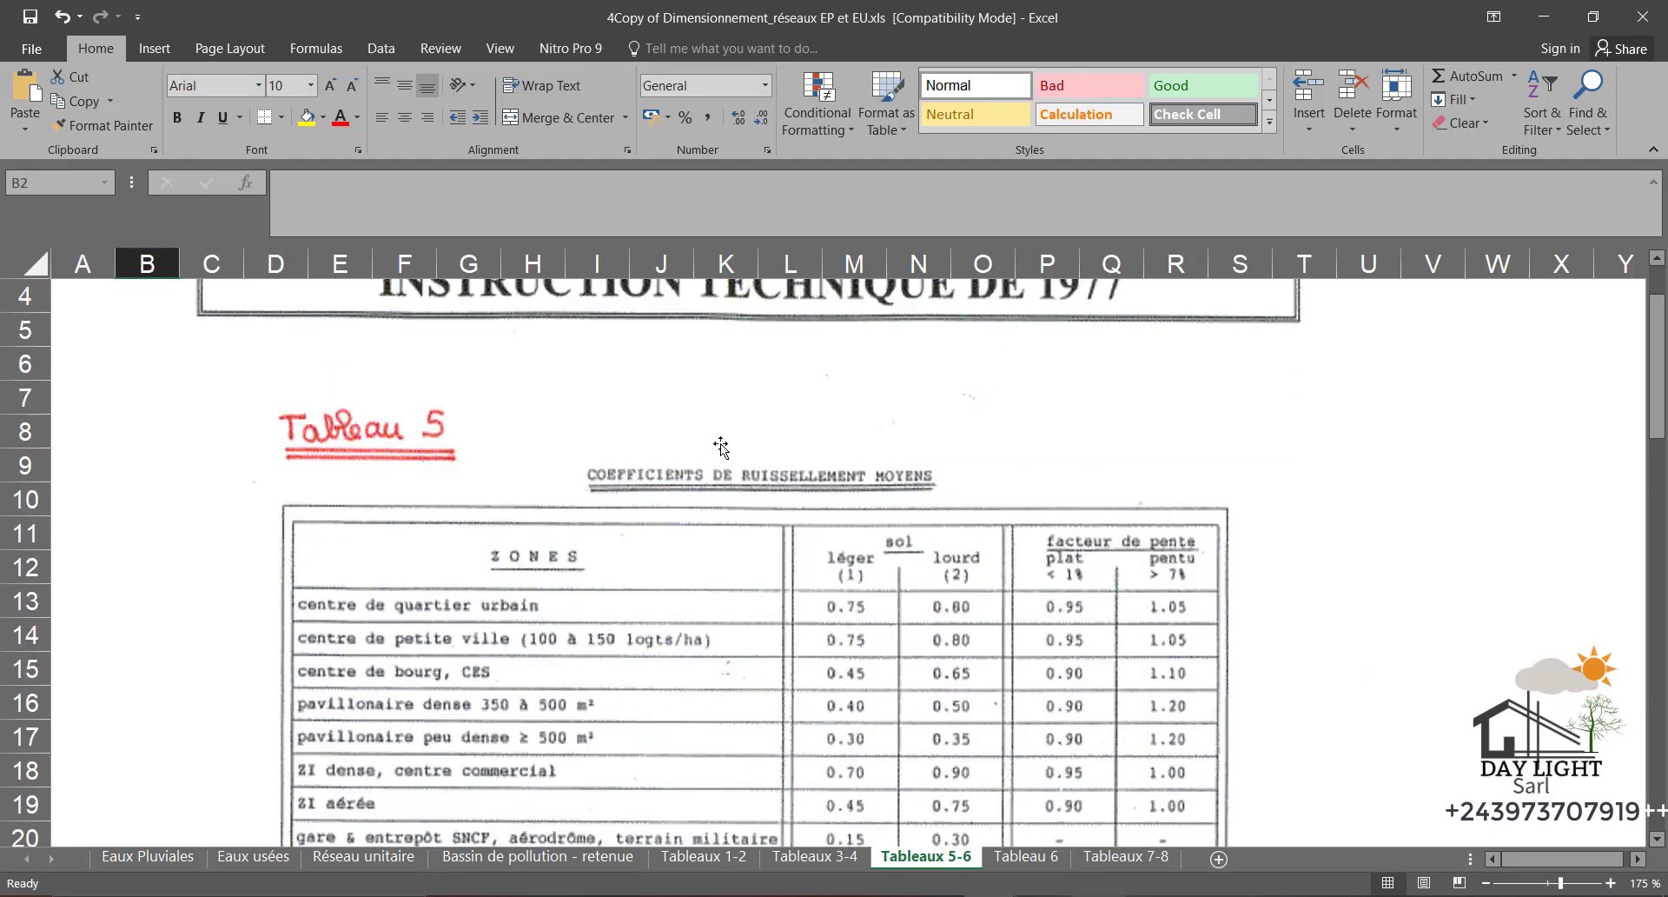
scroll(826, 507, down, 2)
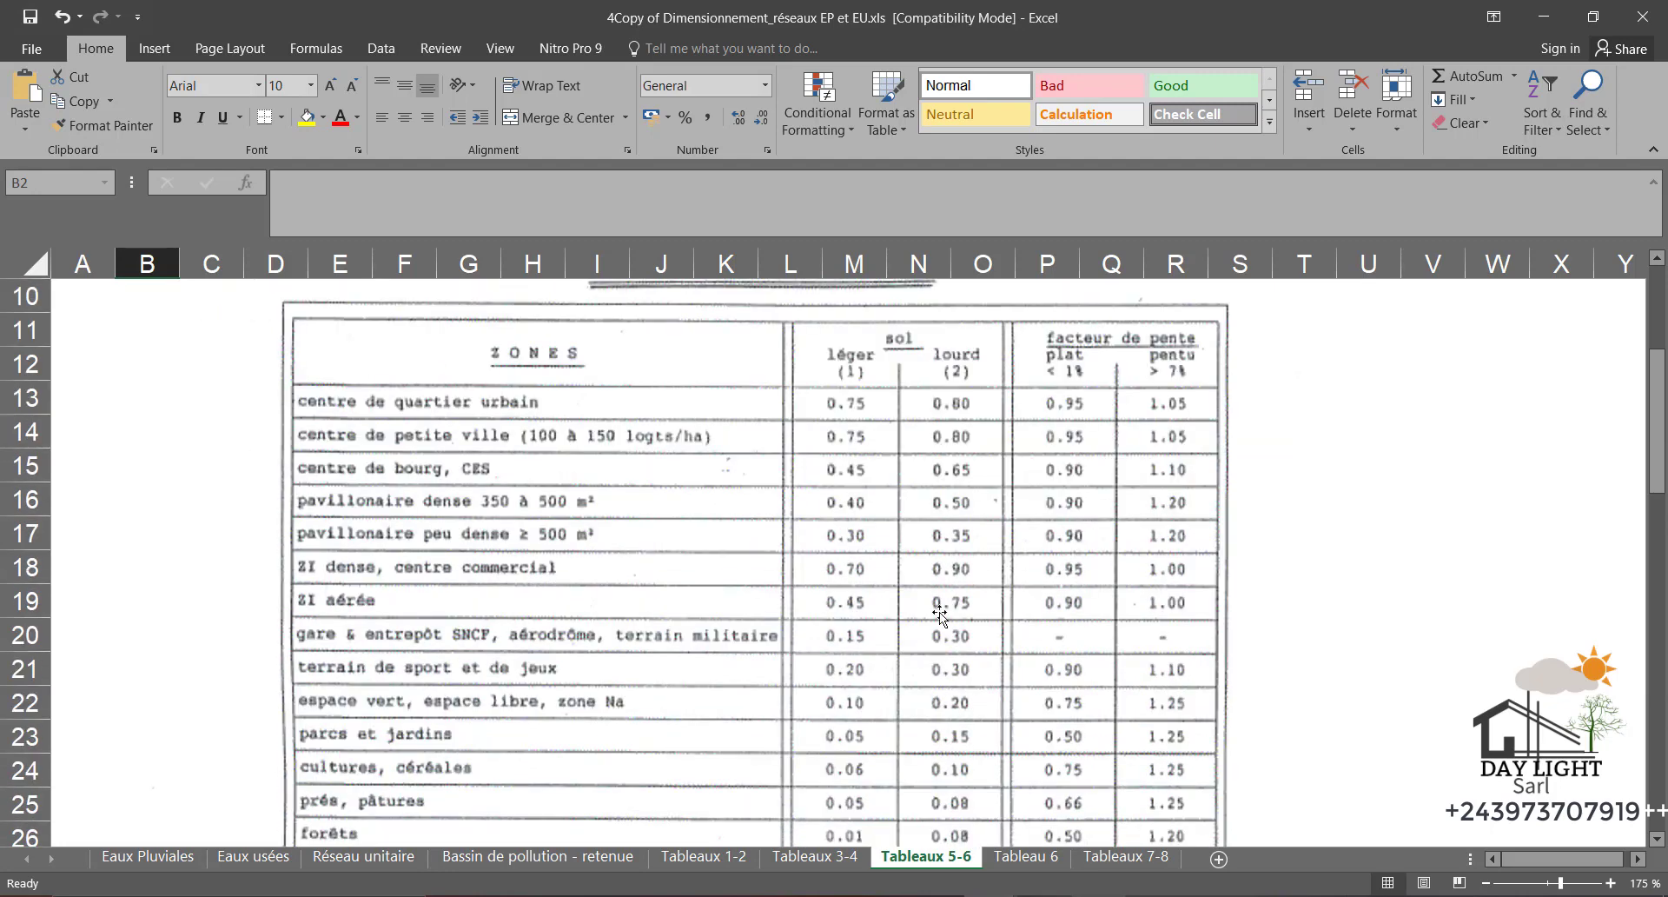
Read through the runoff coefficients and slope factors for all zones down to forests in Tableau 5
scroll(637, 512, down, 1)
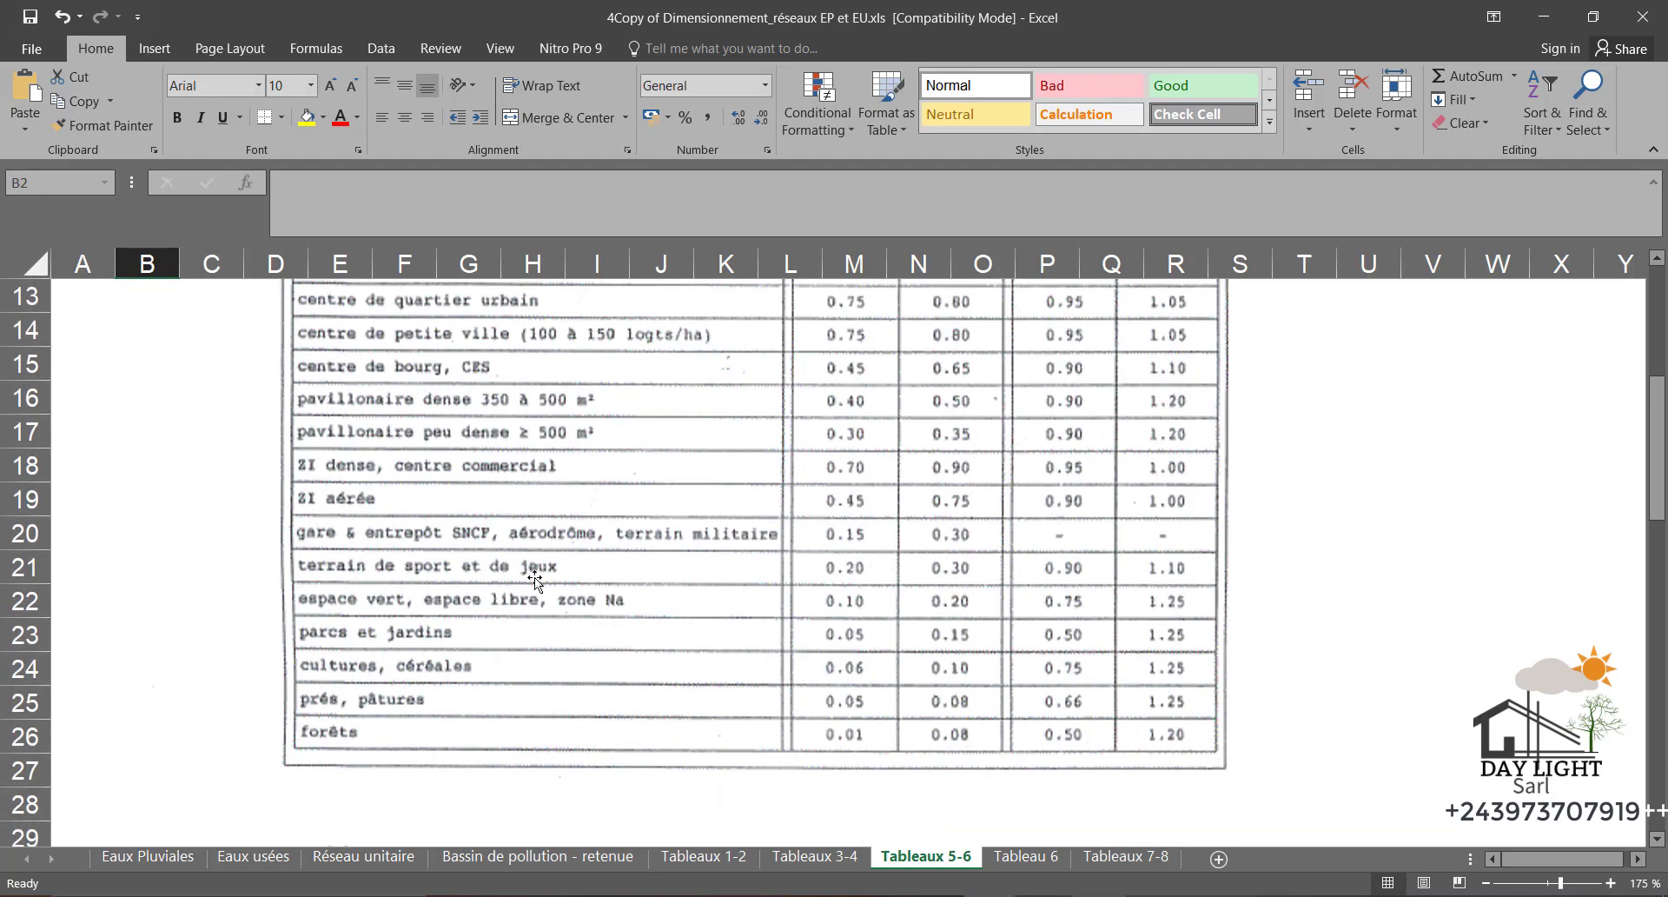
scroll(534, 578, up, 2)
scroll(535, 608, down, 1)
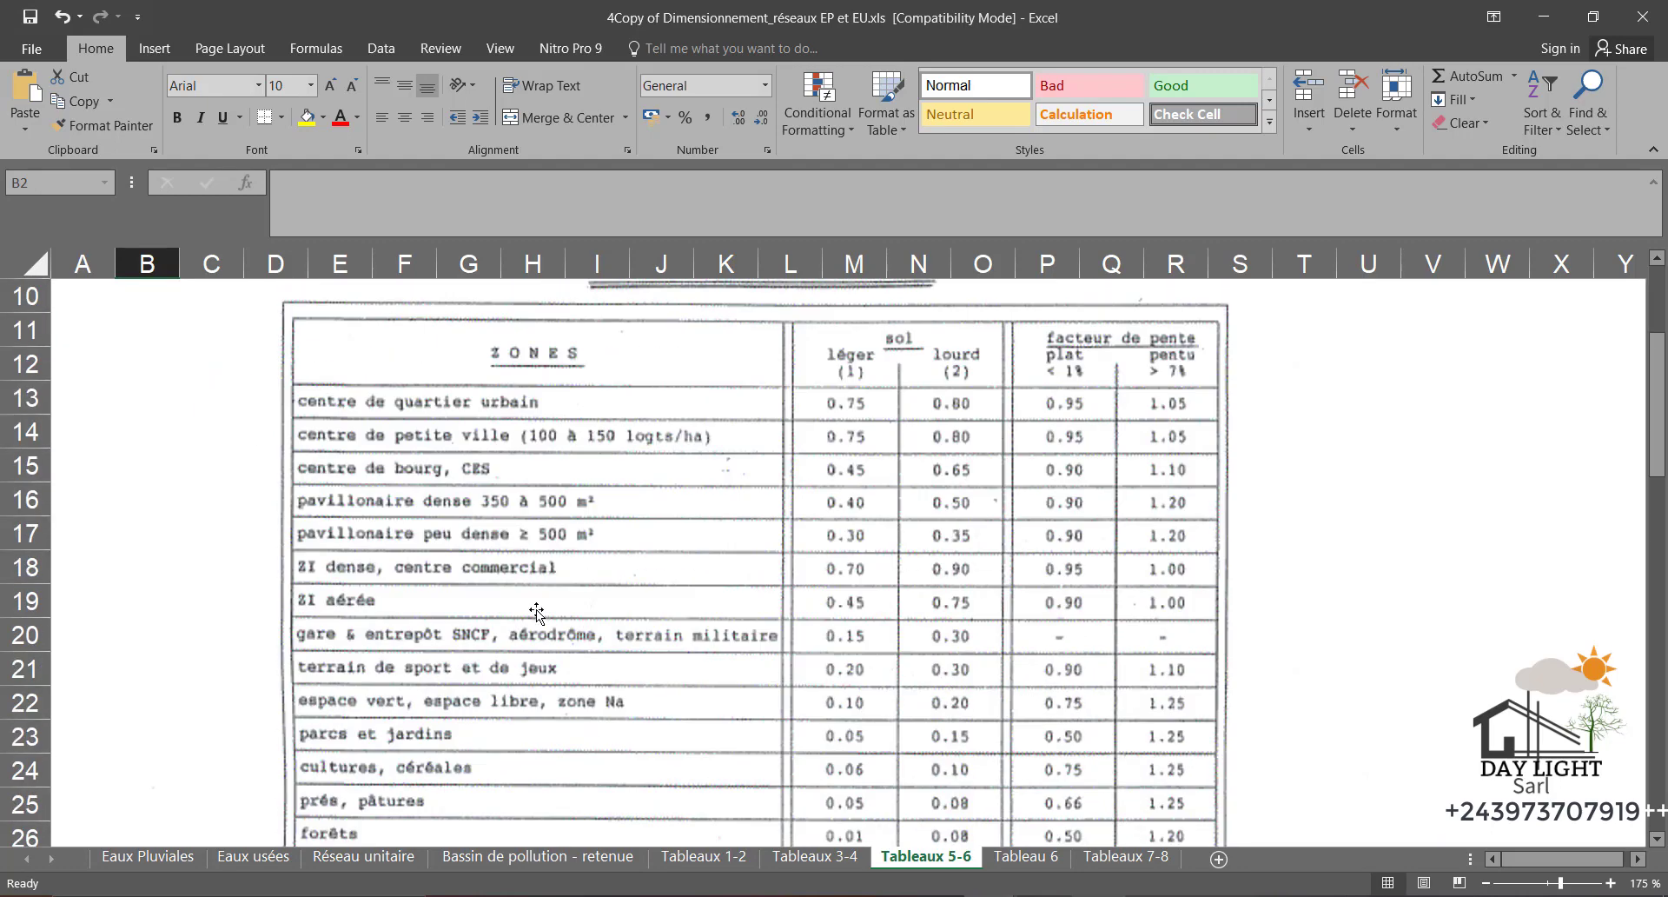
Return to the Bassin de pollution - retenue sheet and examine the catchment's mean slope I.bv alongside the downstream collector inputs
click(389, 859)
click(528, 860)
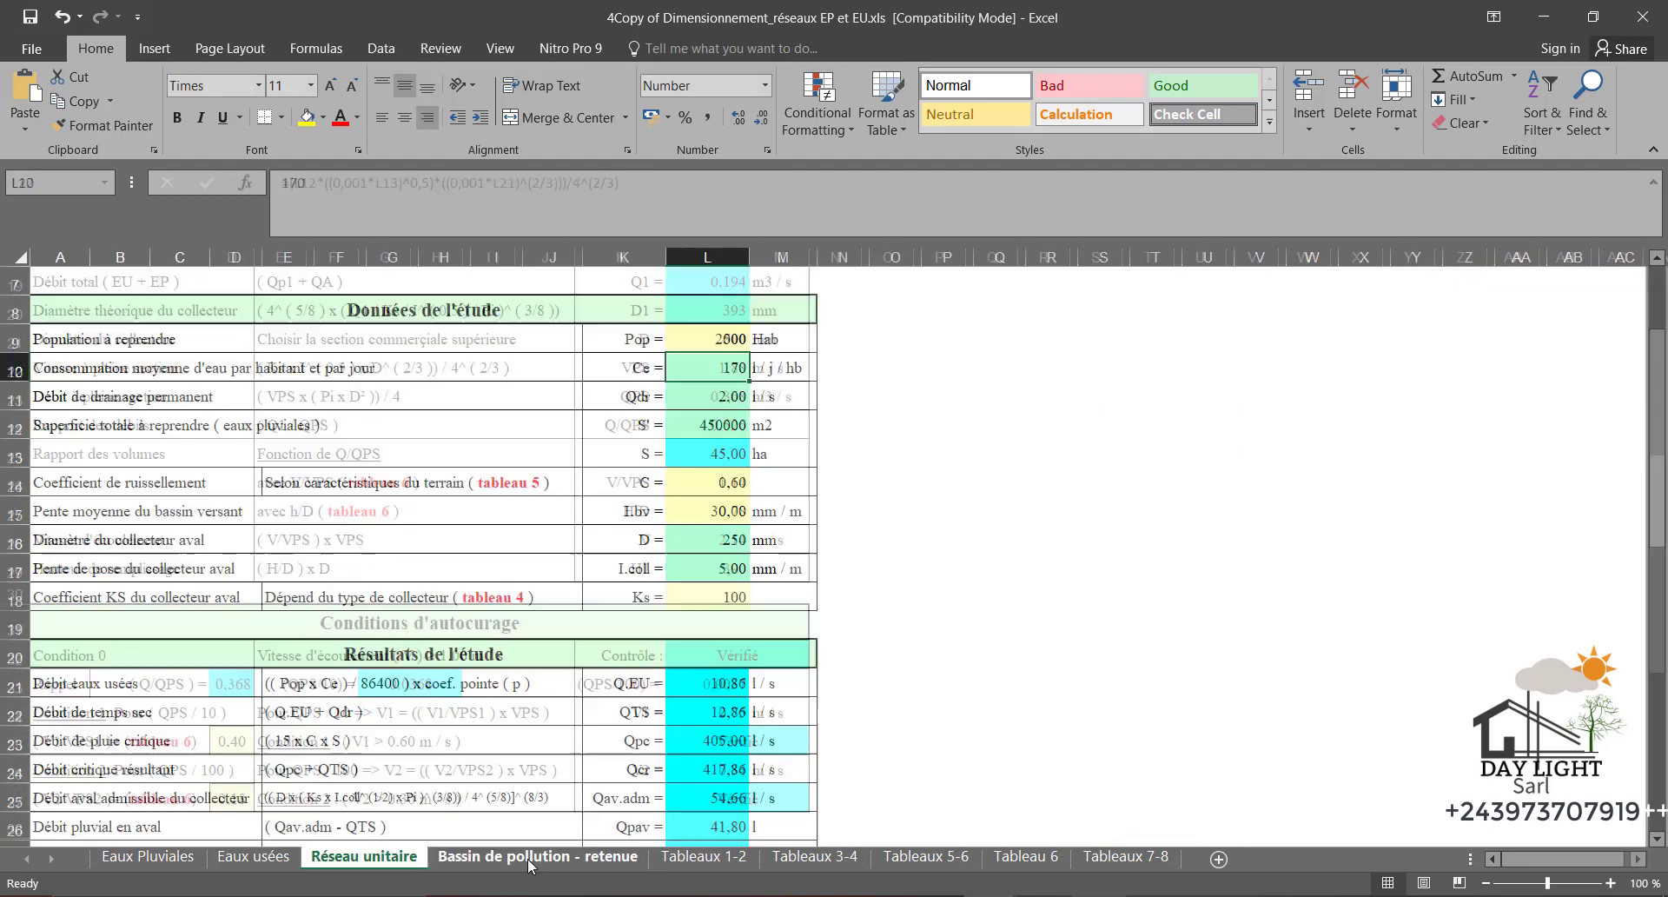
scroll(547, 518, up, 2)
scroll(548, 547, down, 1)
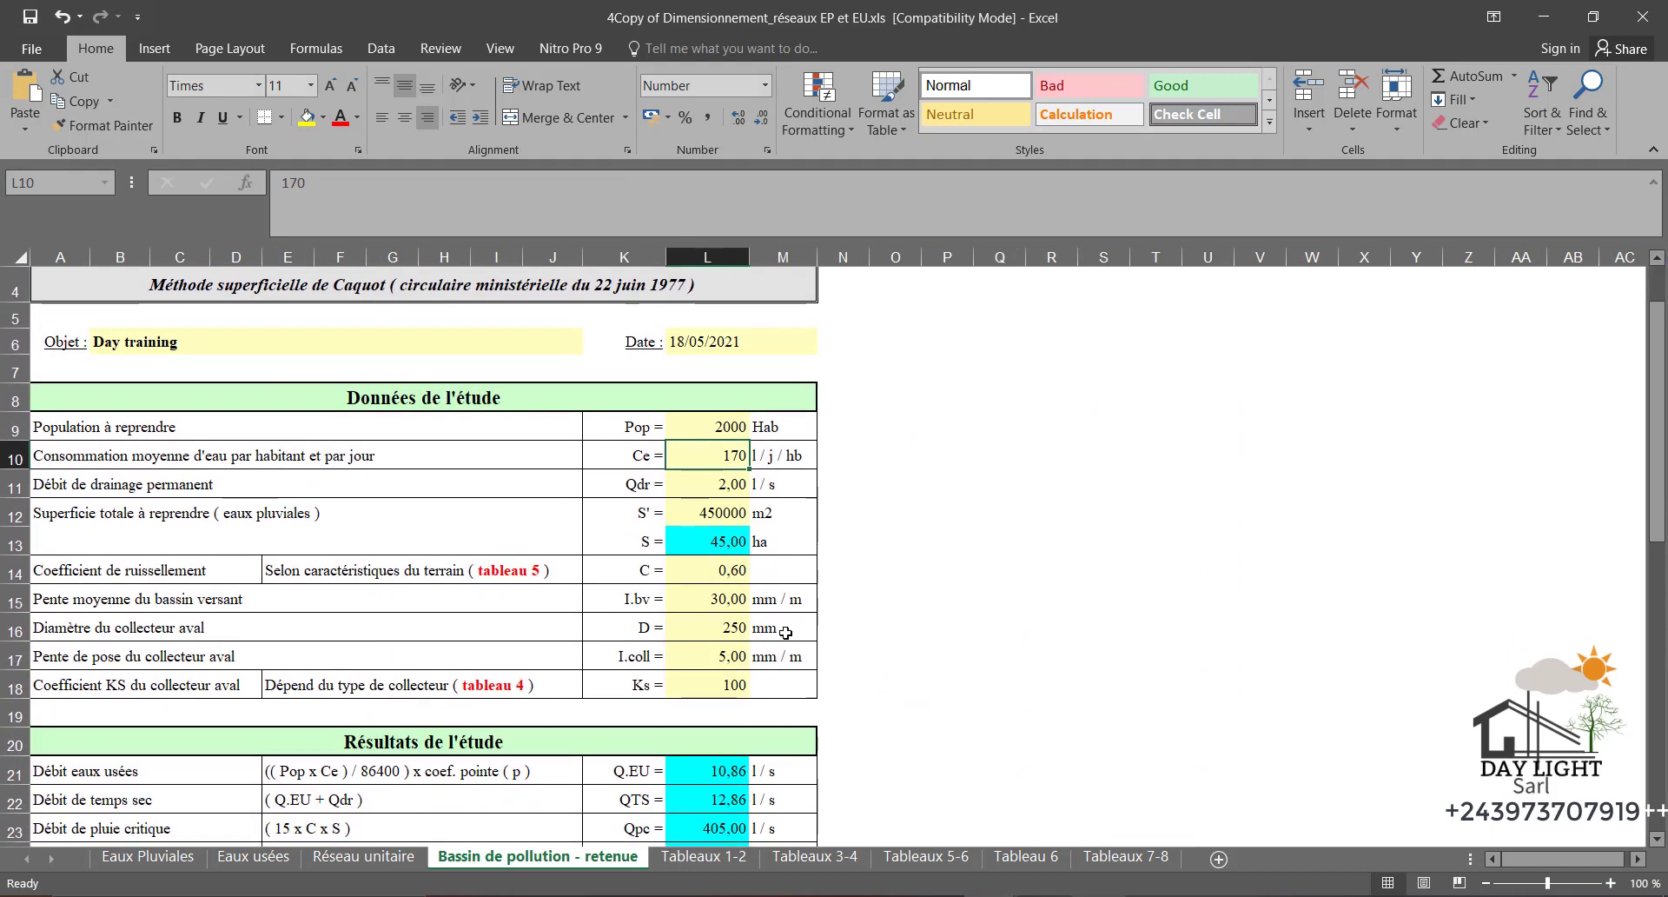
click(714, 600)
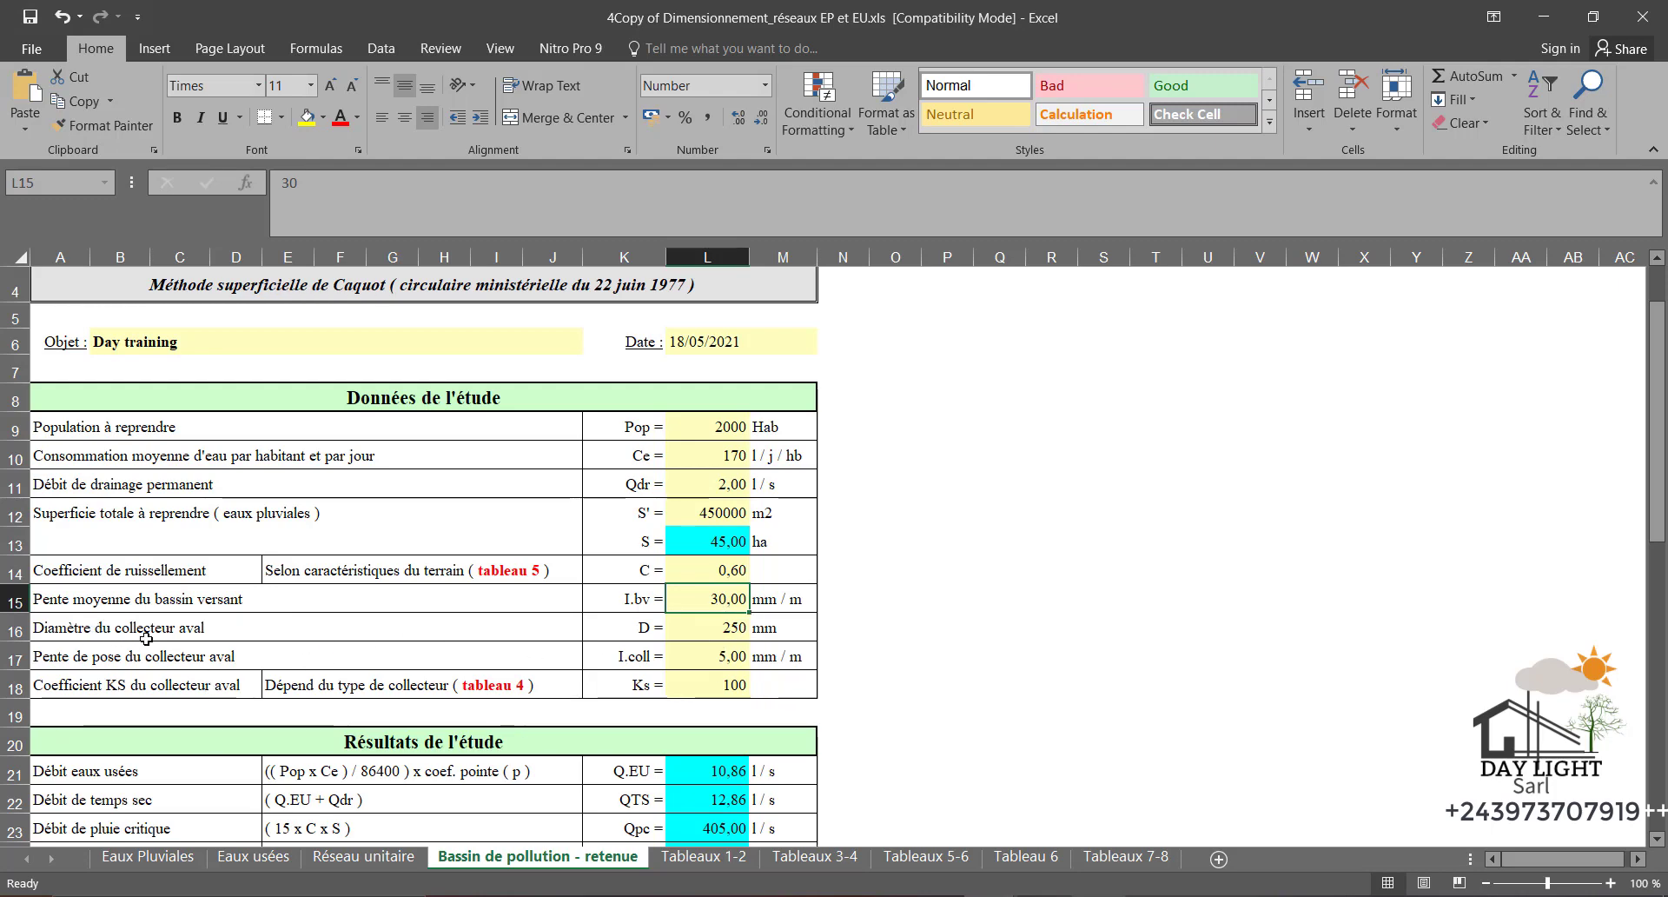
scroll(321, 650, down, 1)
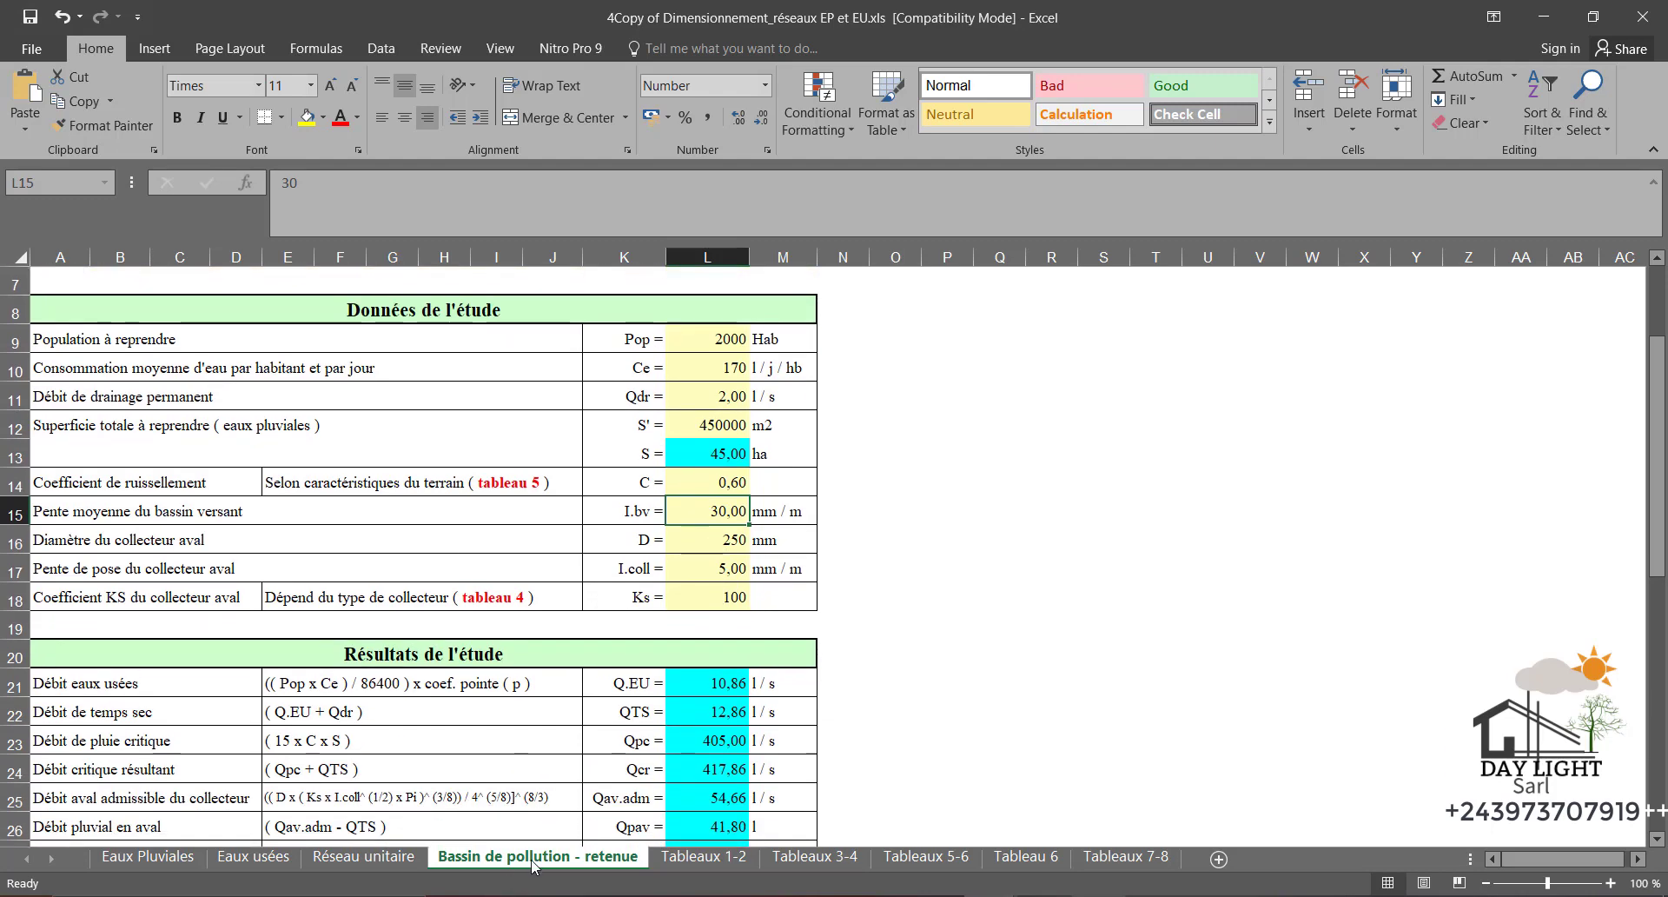
scroll(659, 721, up, 1)
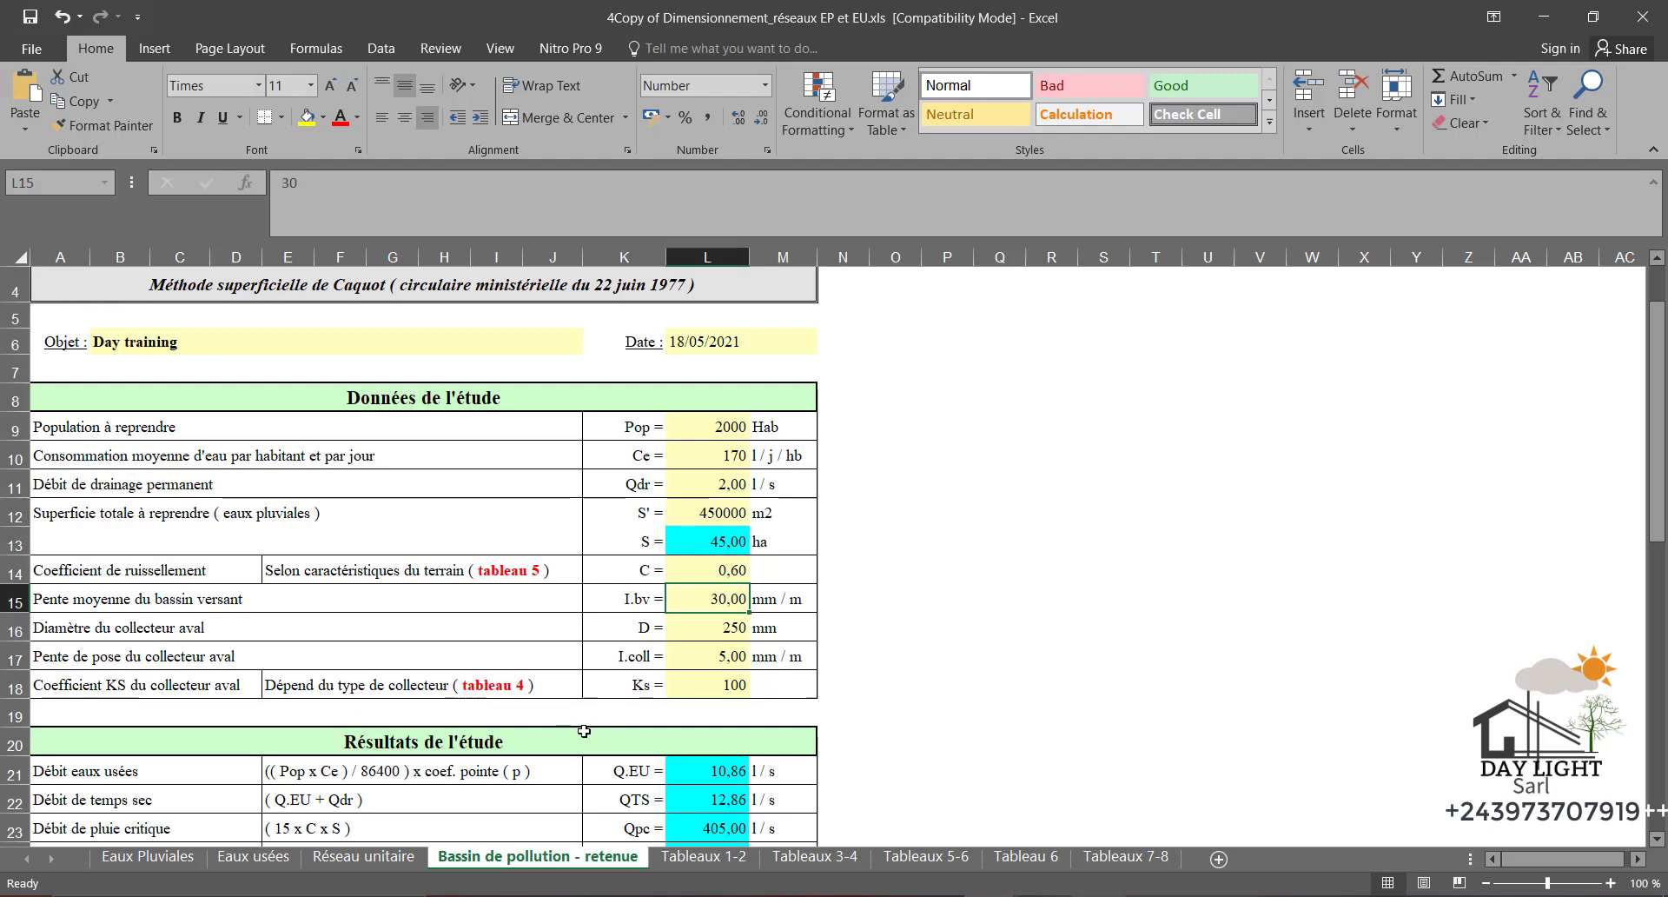
scroll(633, 625, up, 1)
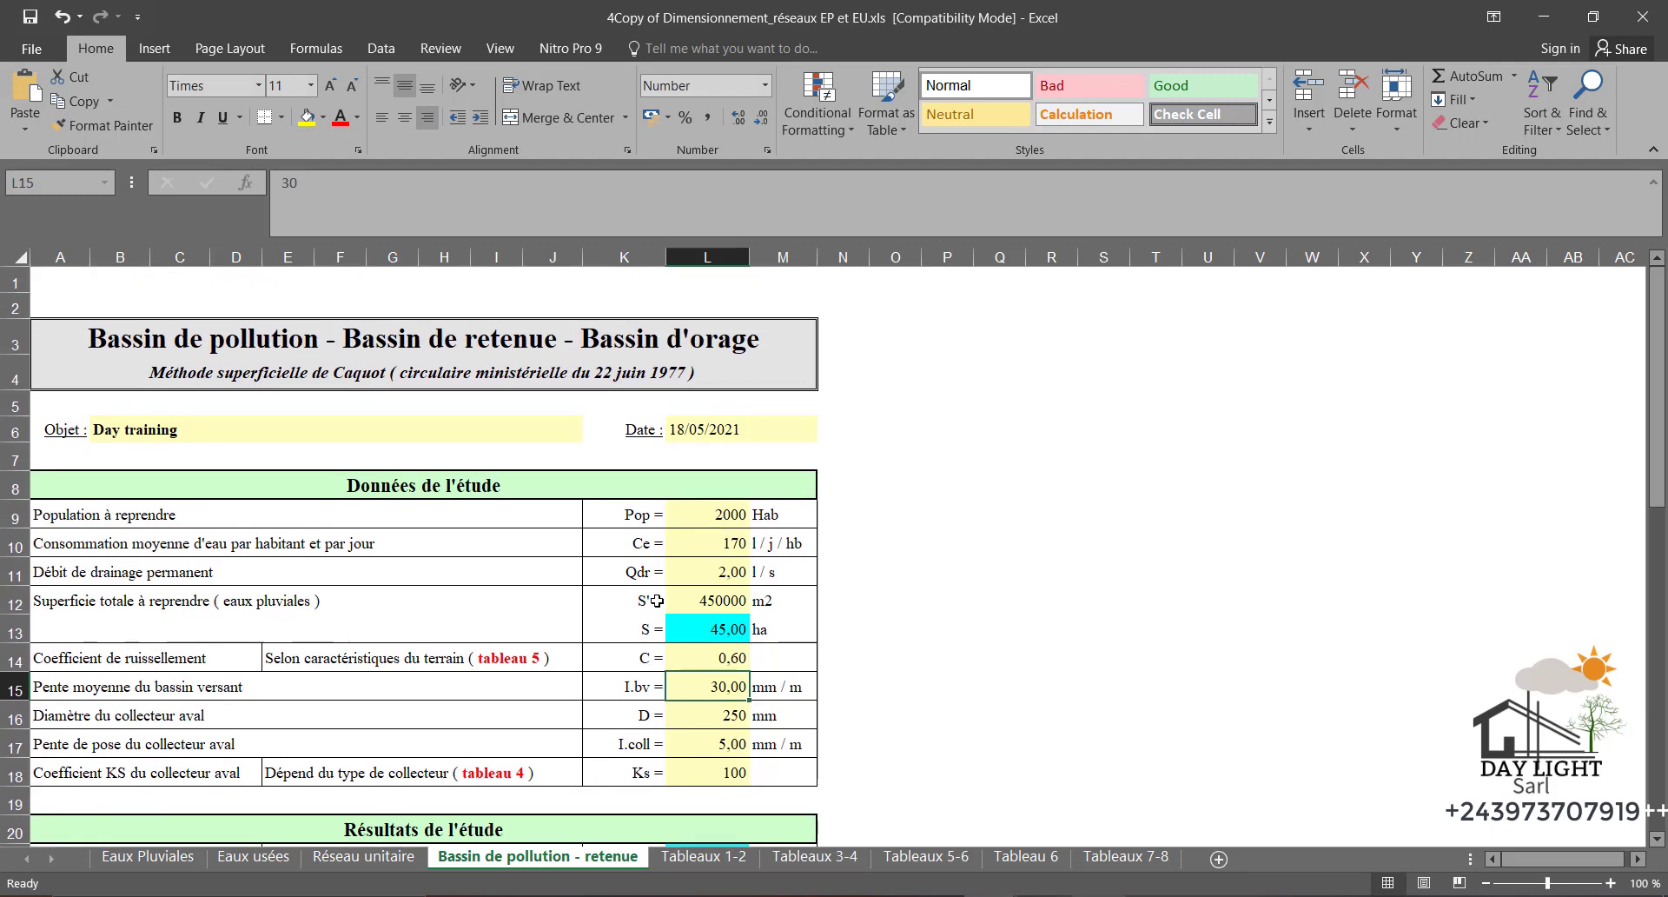
Check the basin's Ks coefficient against the Manning-Strickler values in Tableau 4
scroll(749, 563, down, 2)
click(737, 608)
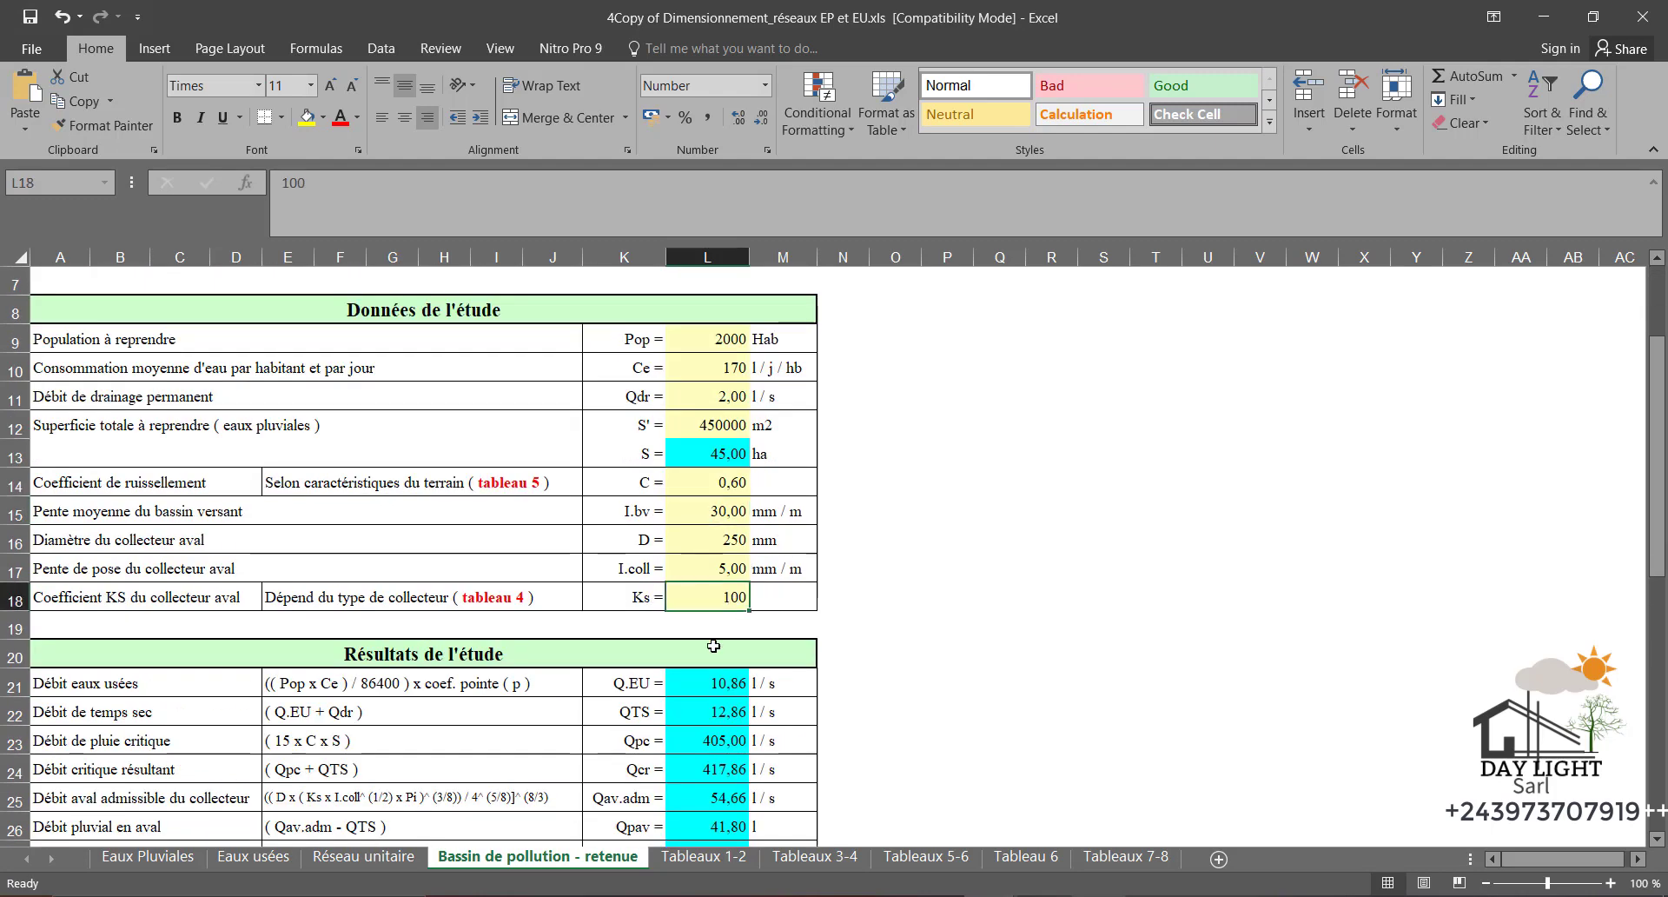
click(1027, 857)
click(815, 857)
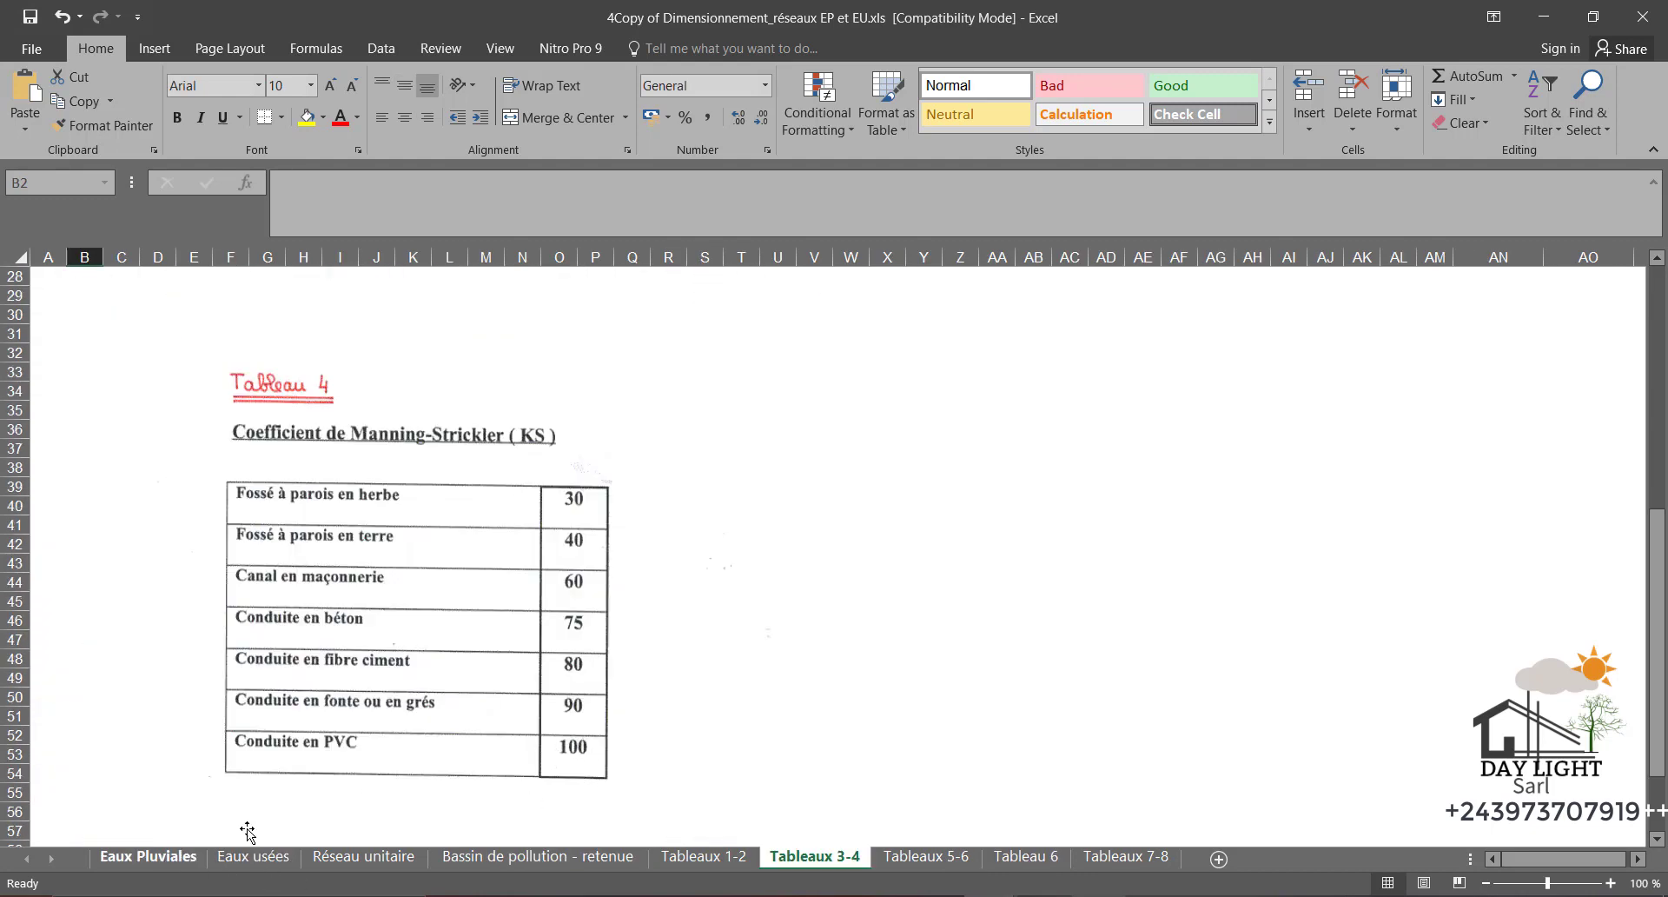
click(538, 857)
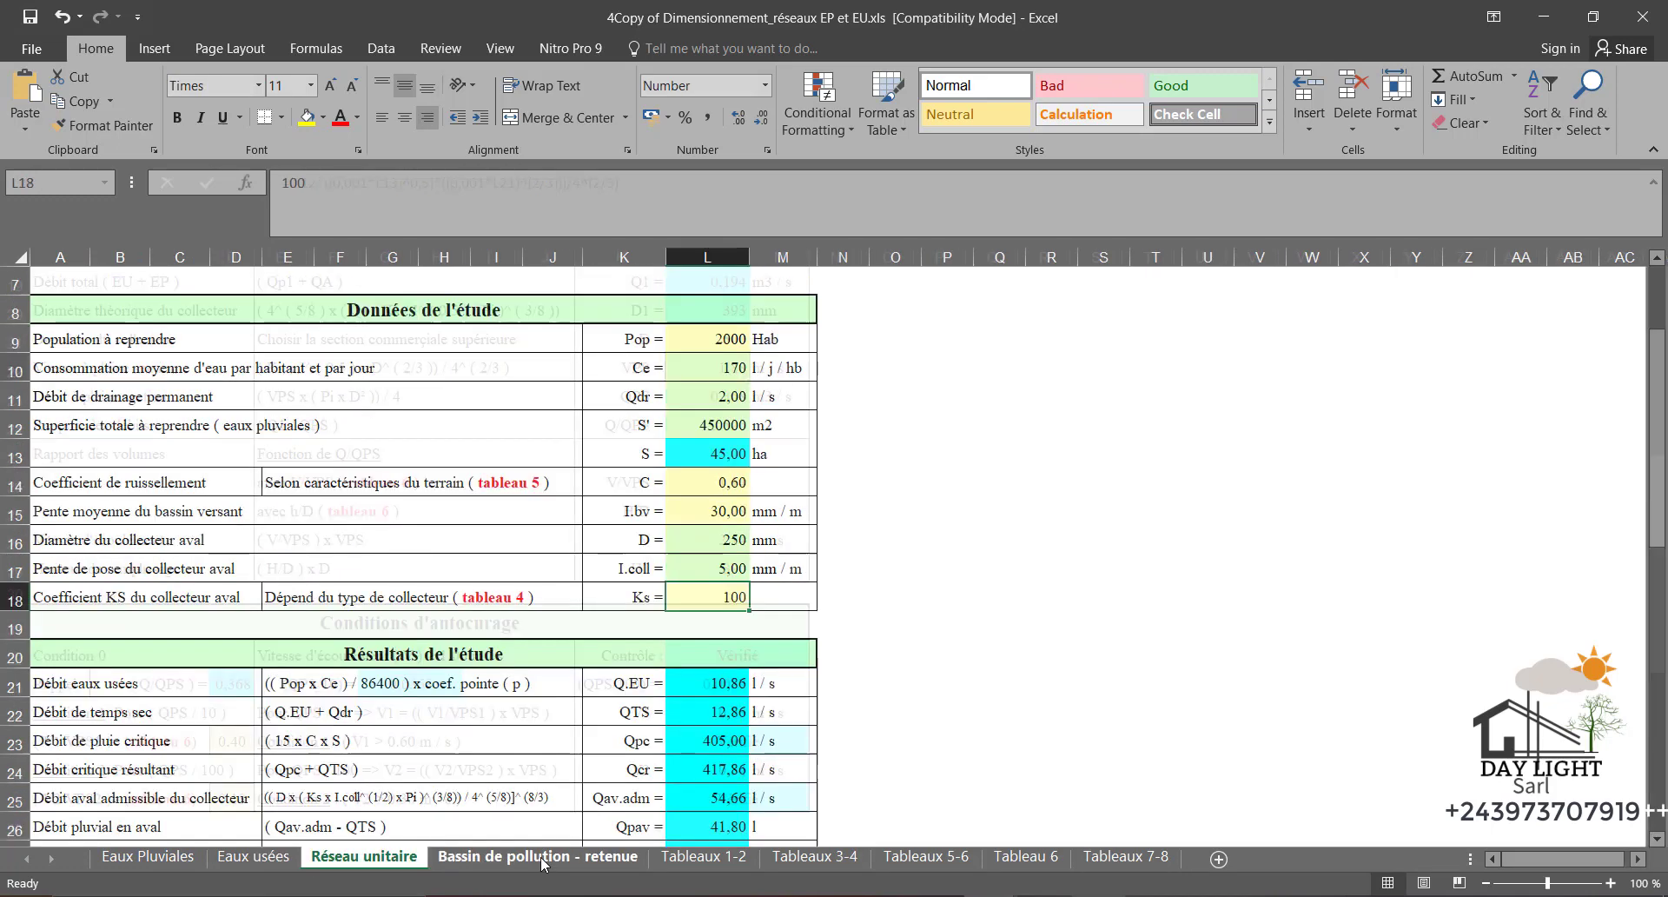
Review the basin's study results from wastewater flow Q.EU to relative basin volume Vr
scroll(279, 496, down, 4)
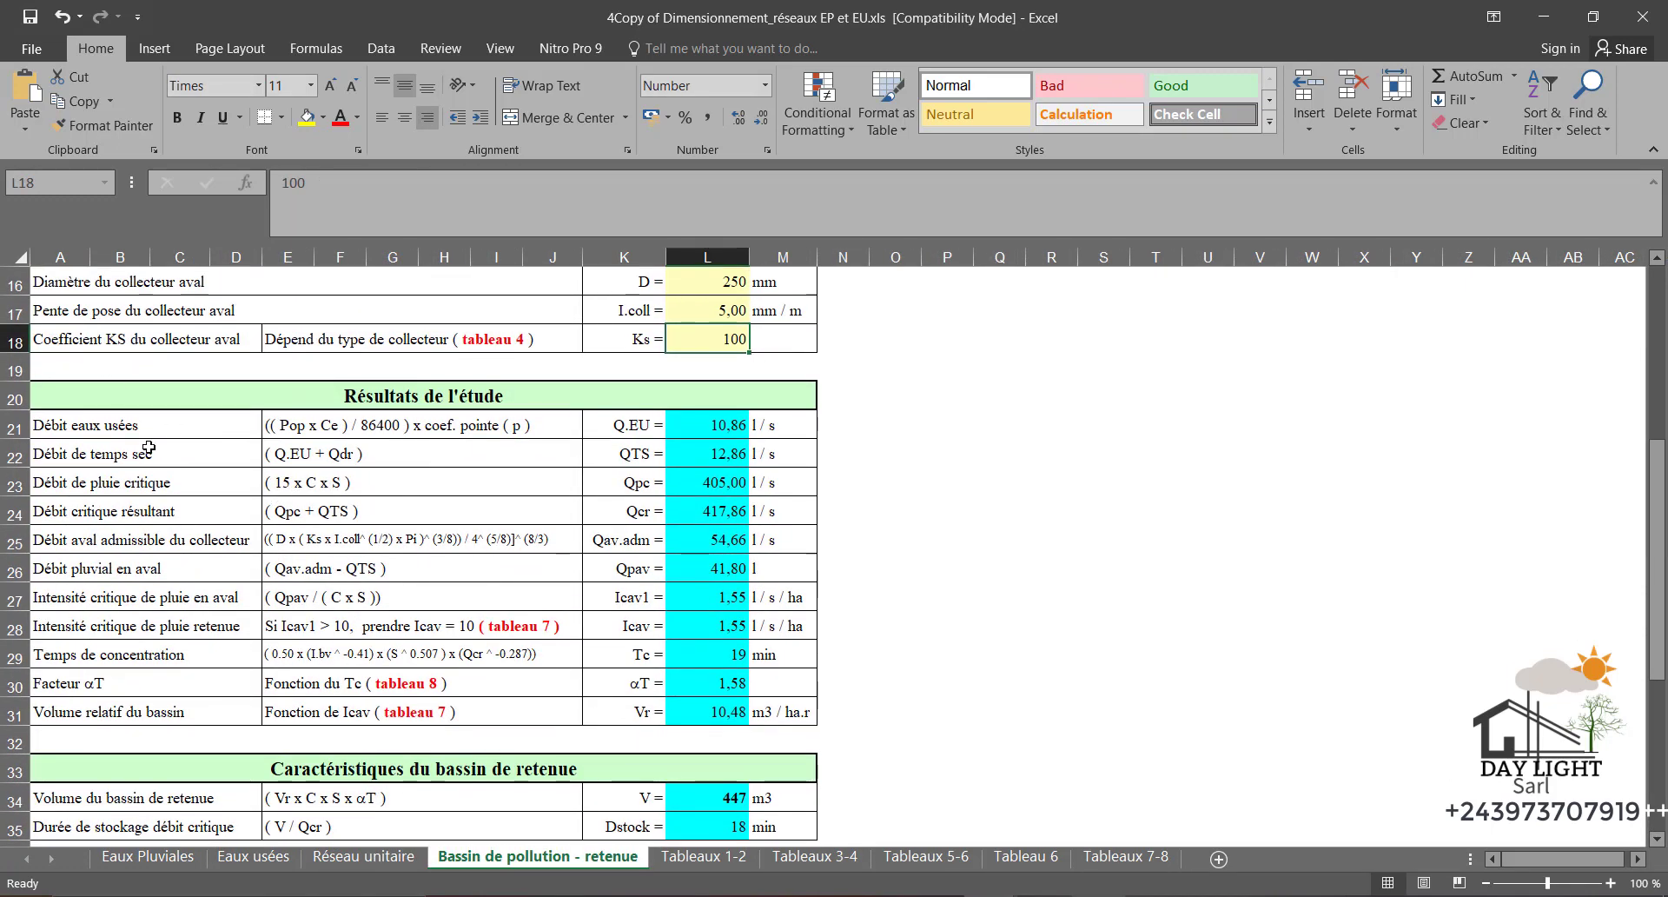
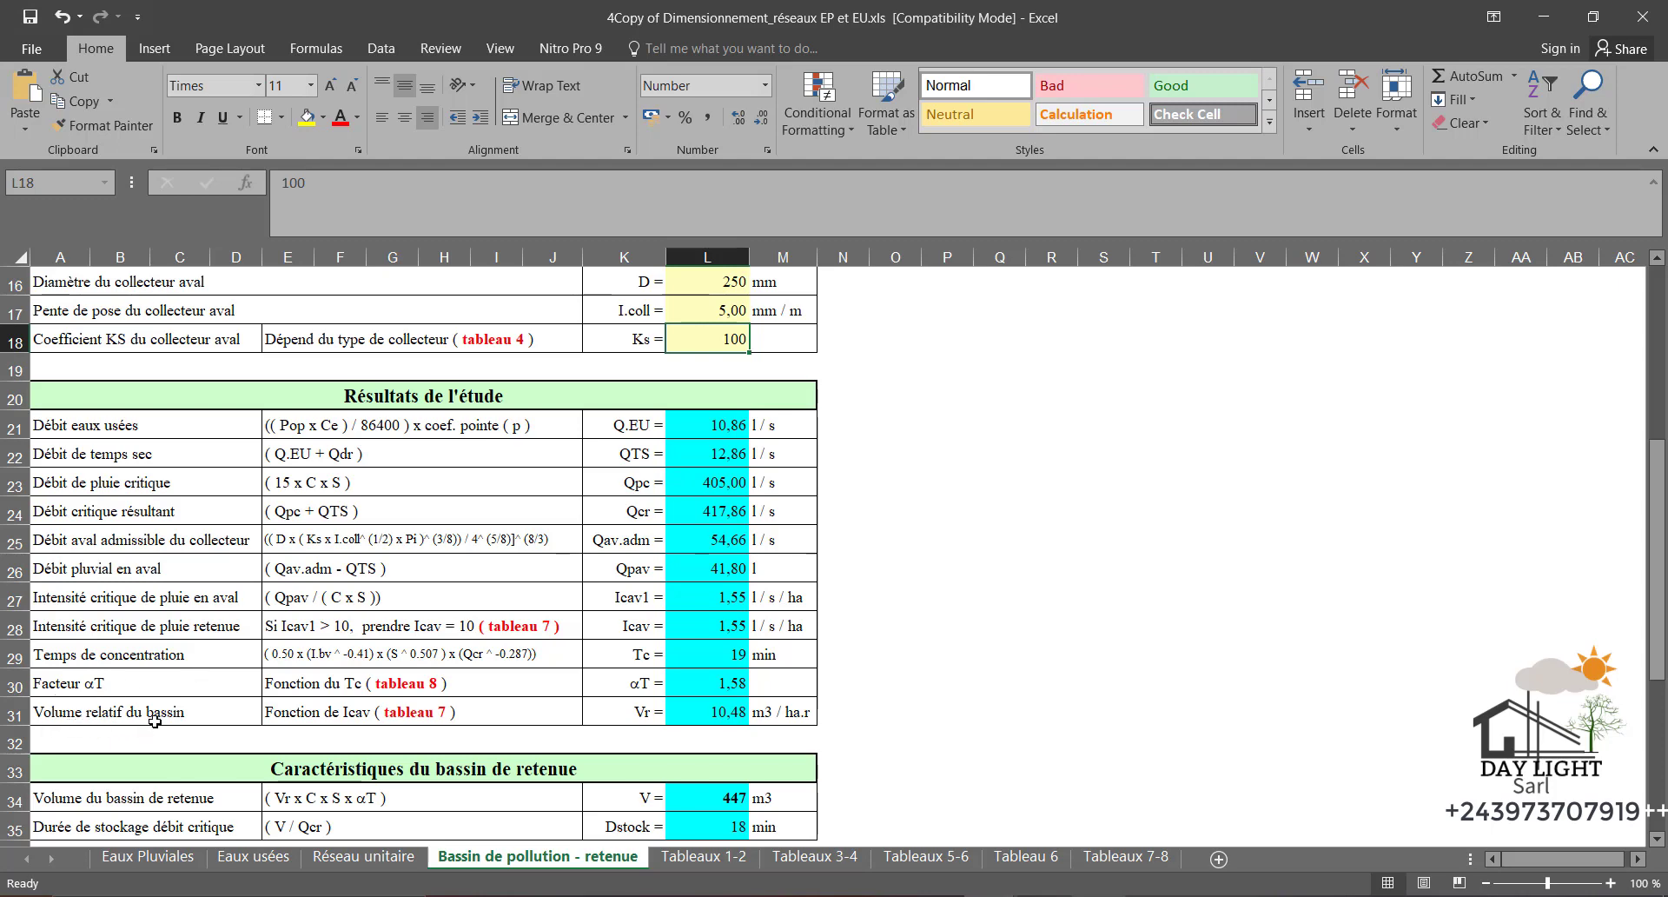
scroll(365, 709, down, 2)
scroll(365, 709, up, 1)
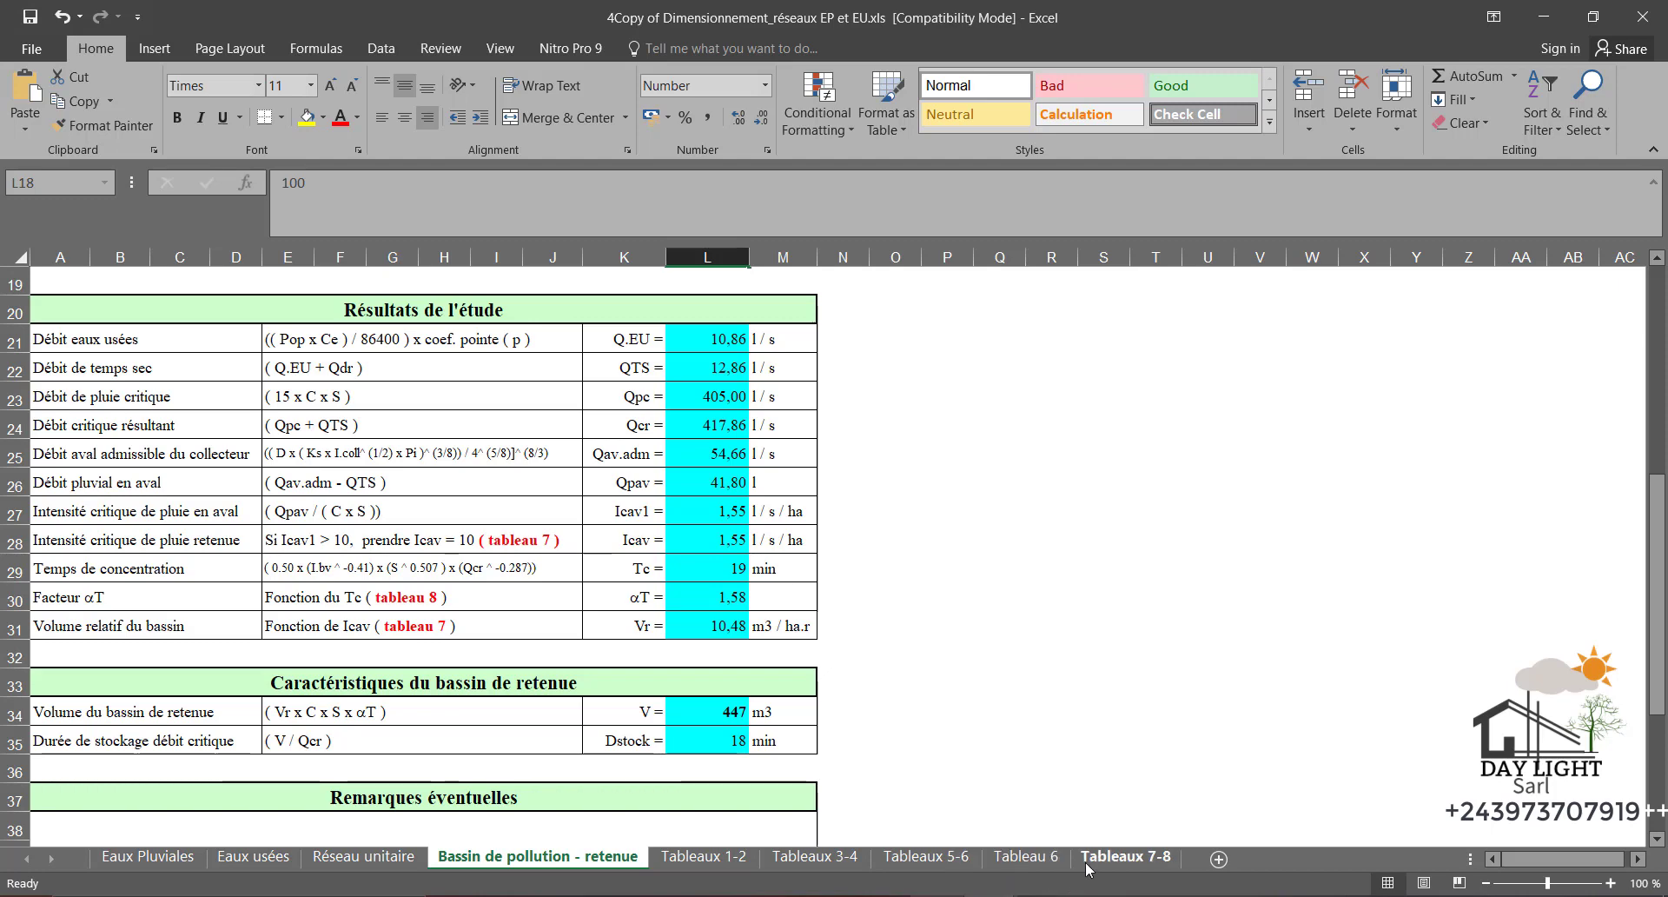
Cross-check the basin's concentration time Tc and factor αT against Tableau 8
click(1125, 856)
scroll(299, 368, up, 1)
scroll(299, 368, down, 6)
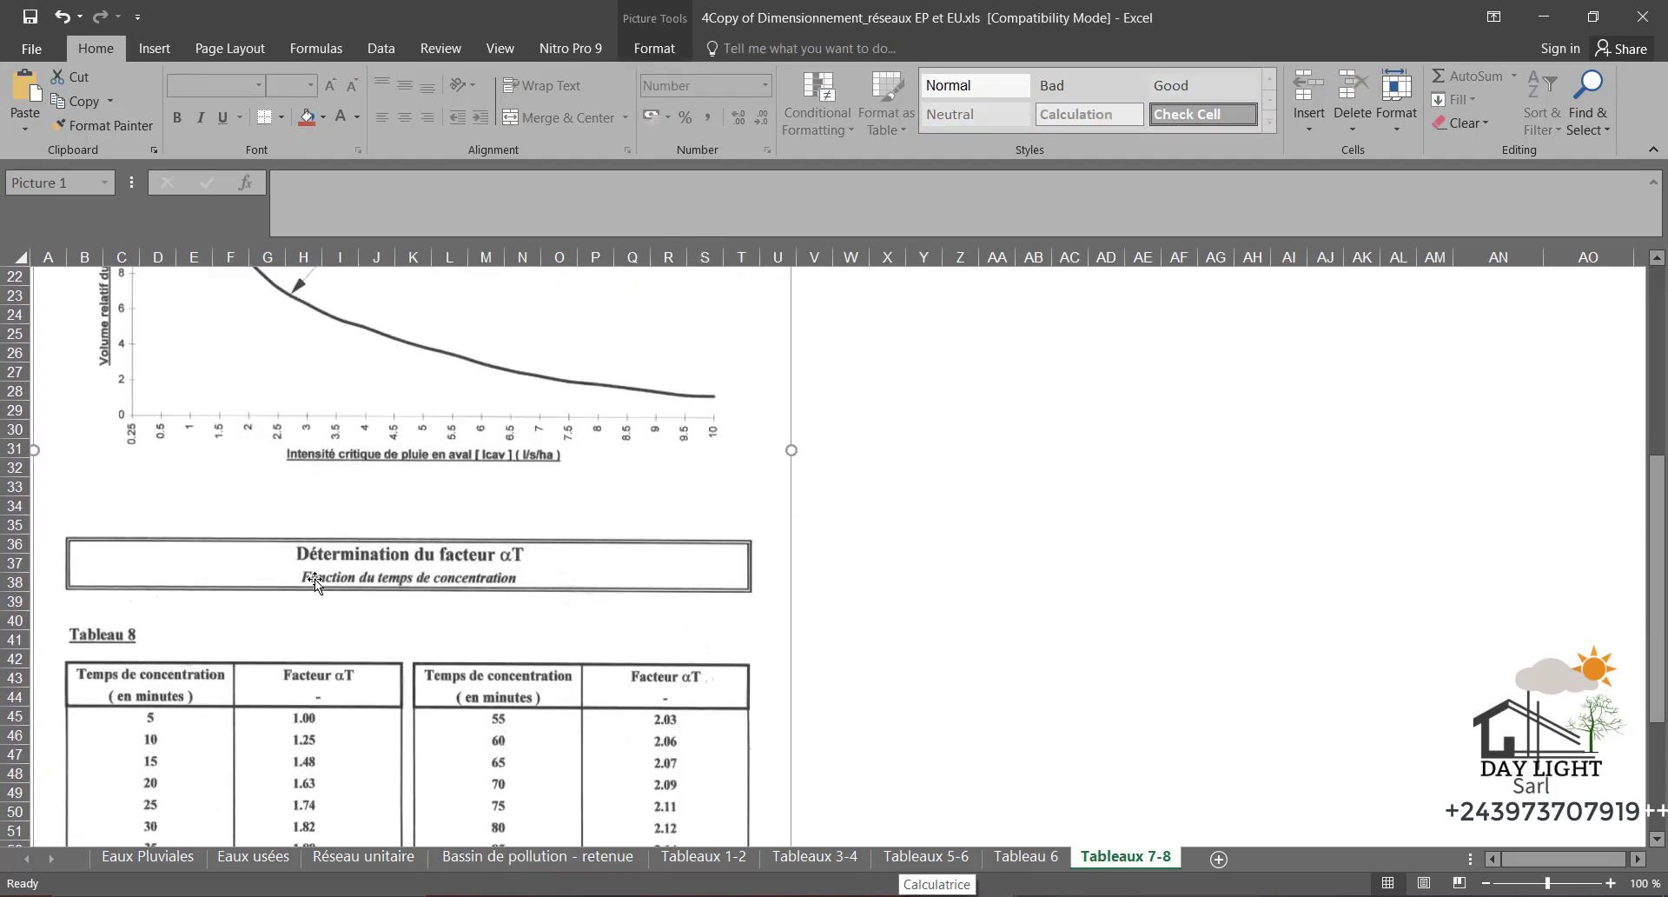
scroll(513, 556, down, 2)
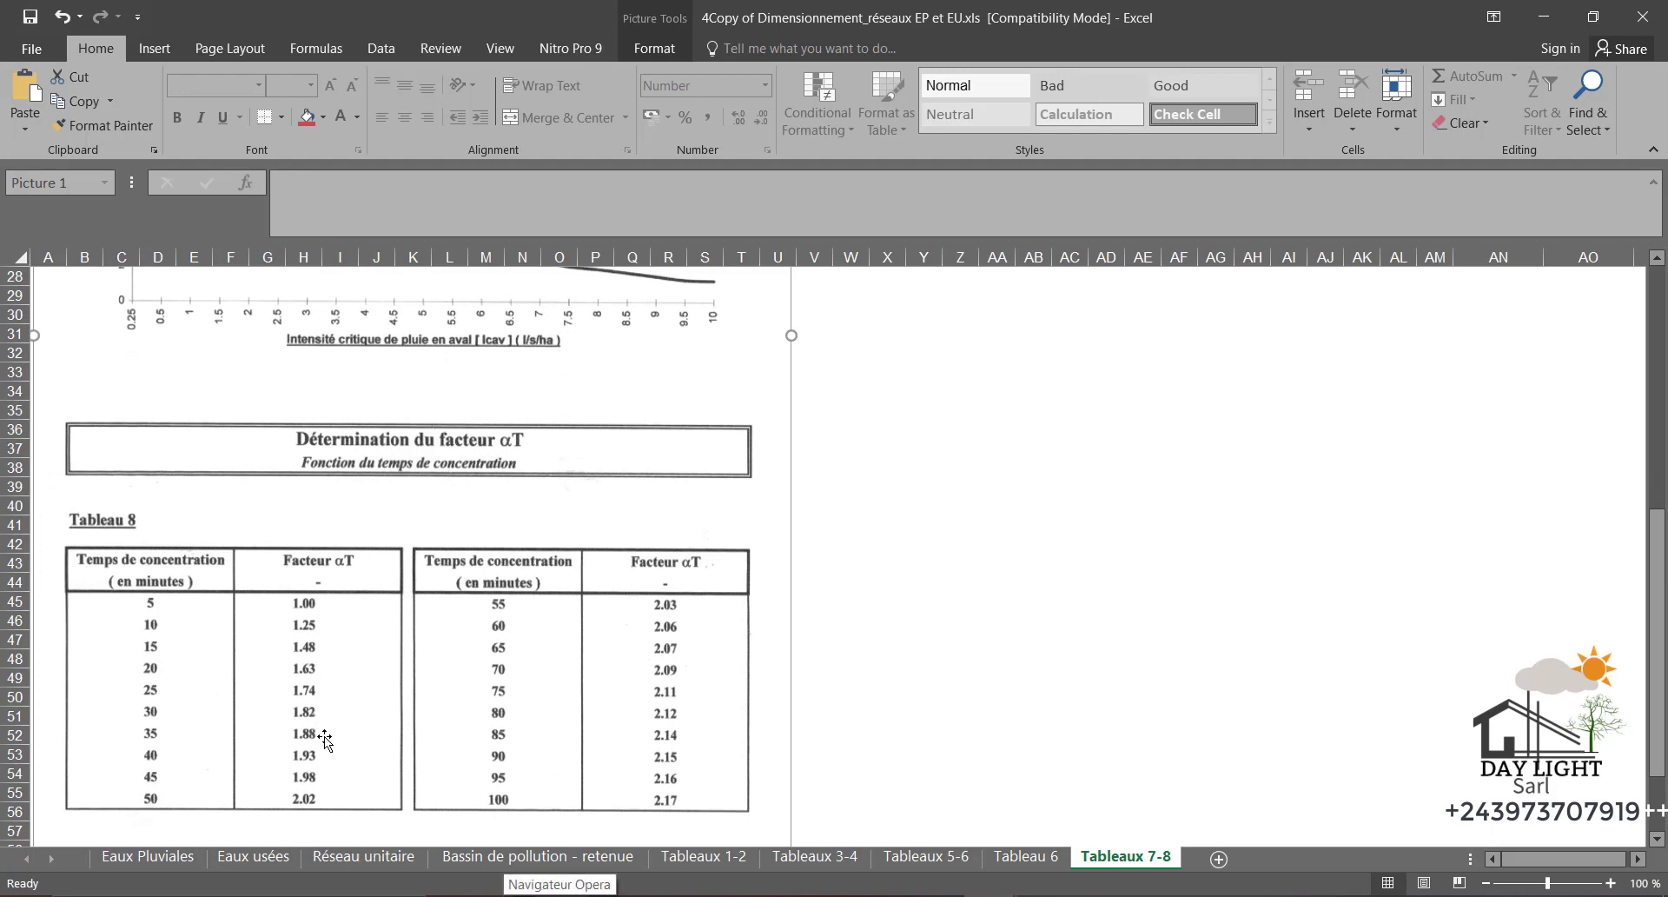
click(465, 858)
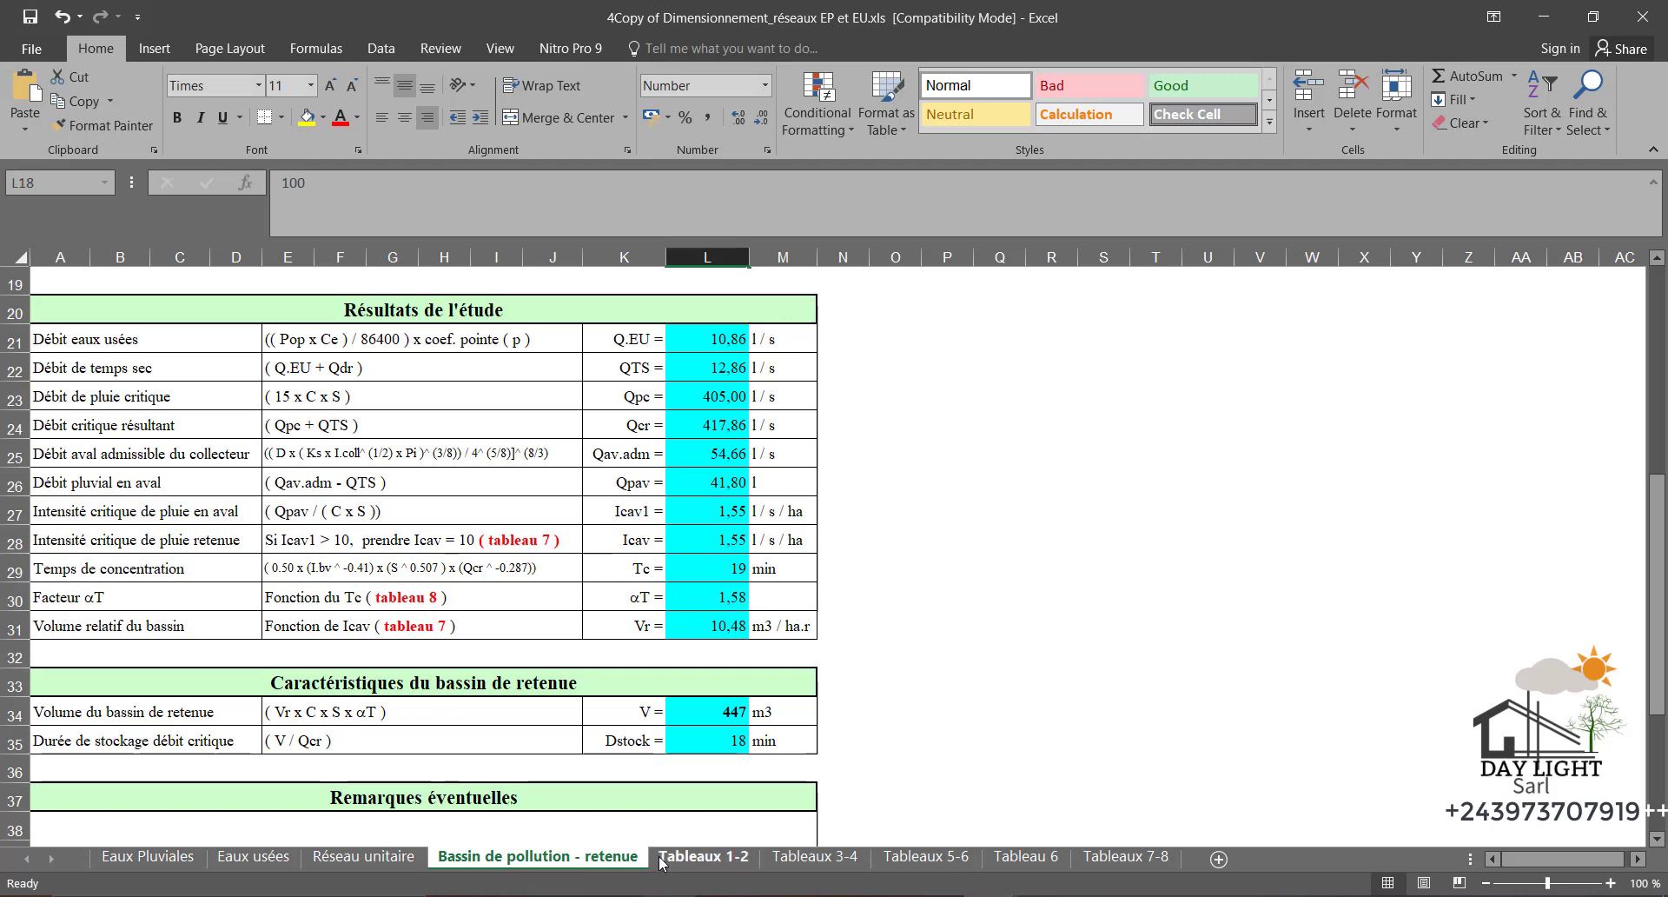
click(1116, 860)
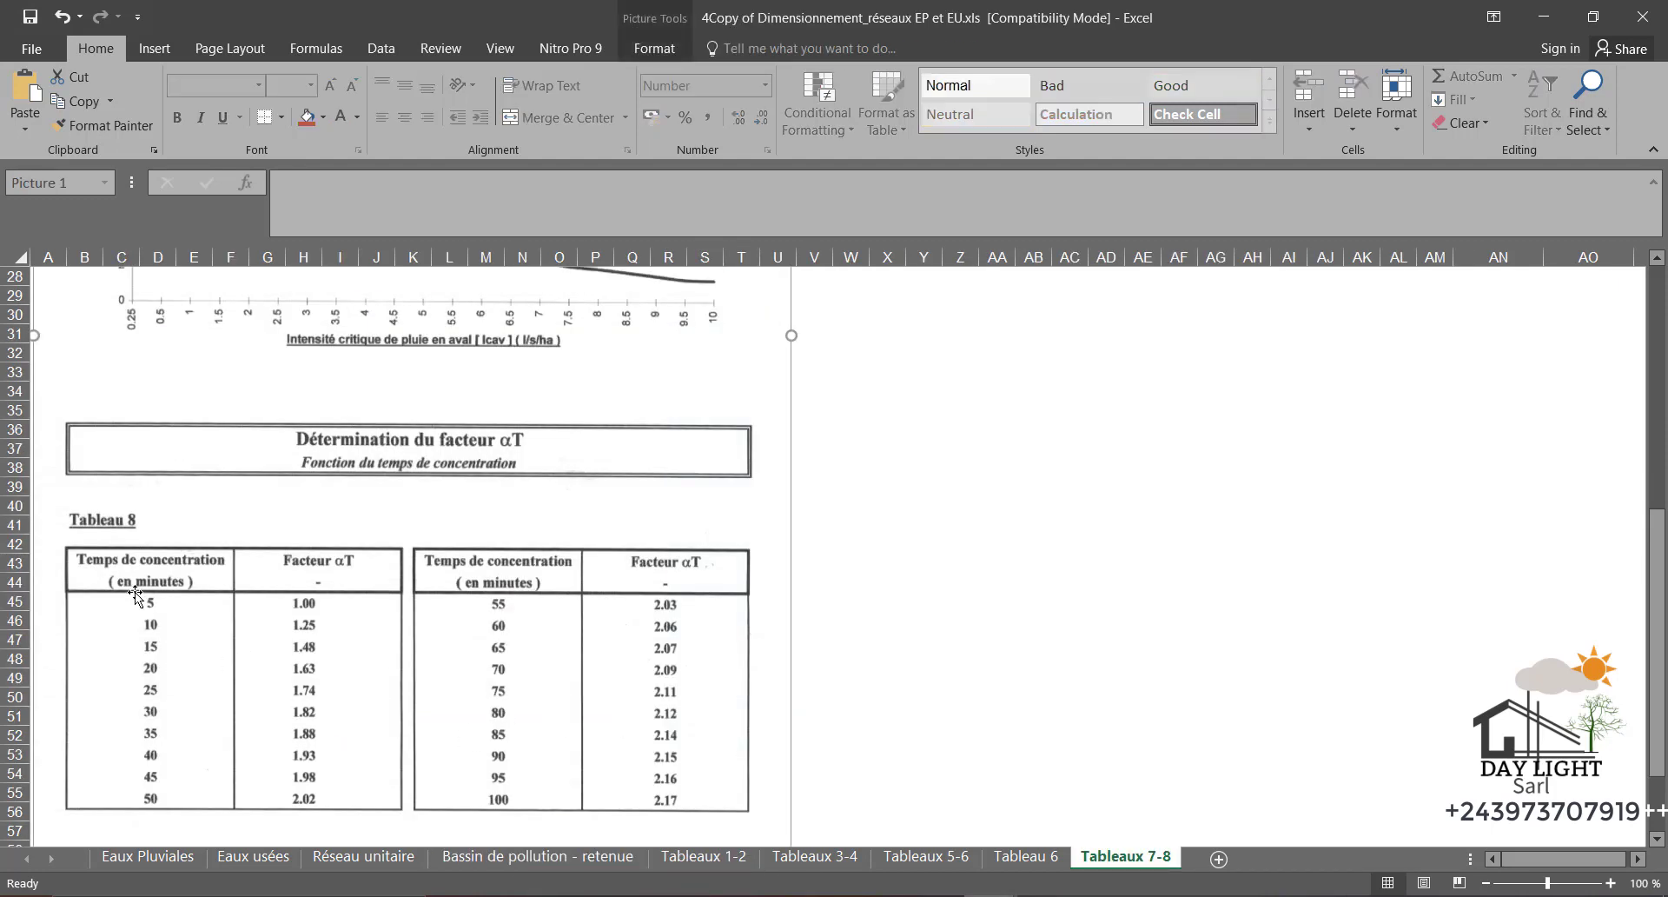
click(537, 857)
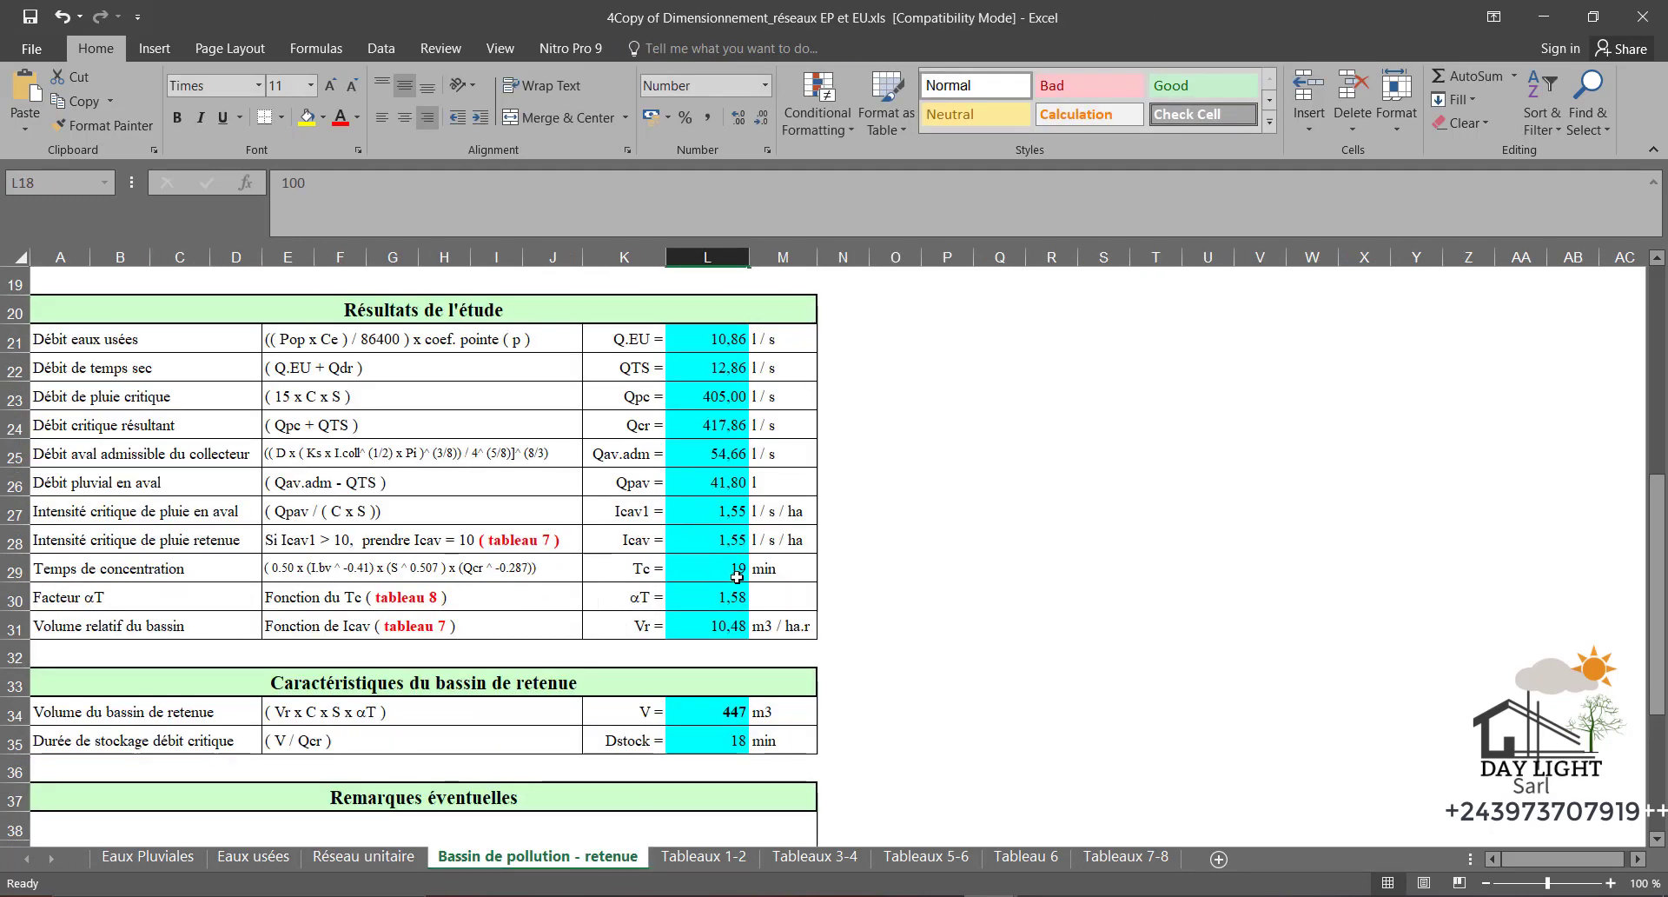
click(1121, 858)
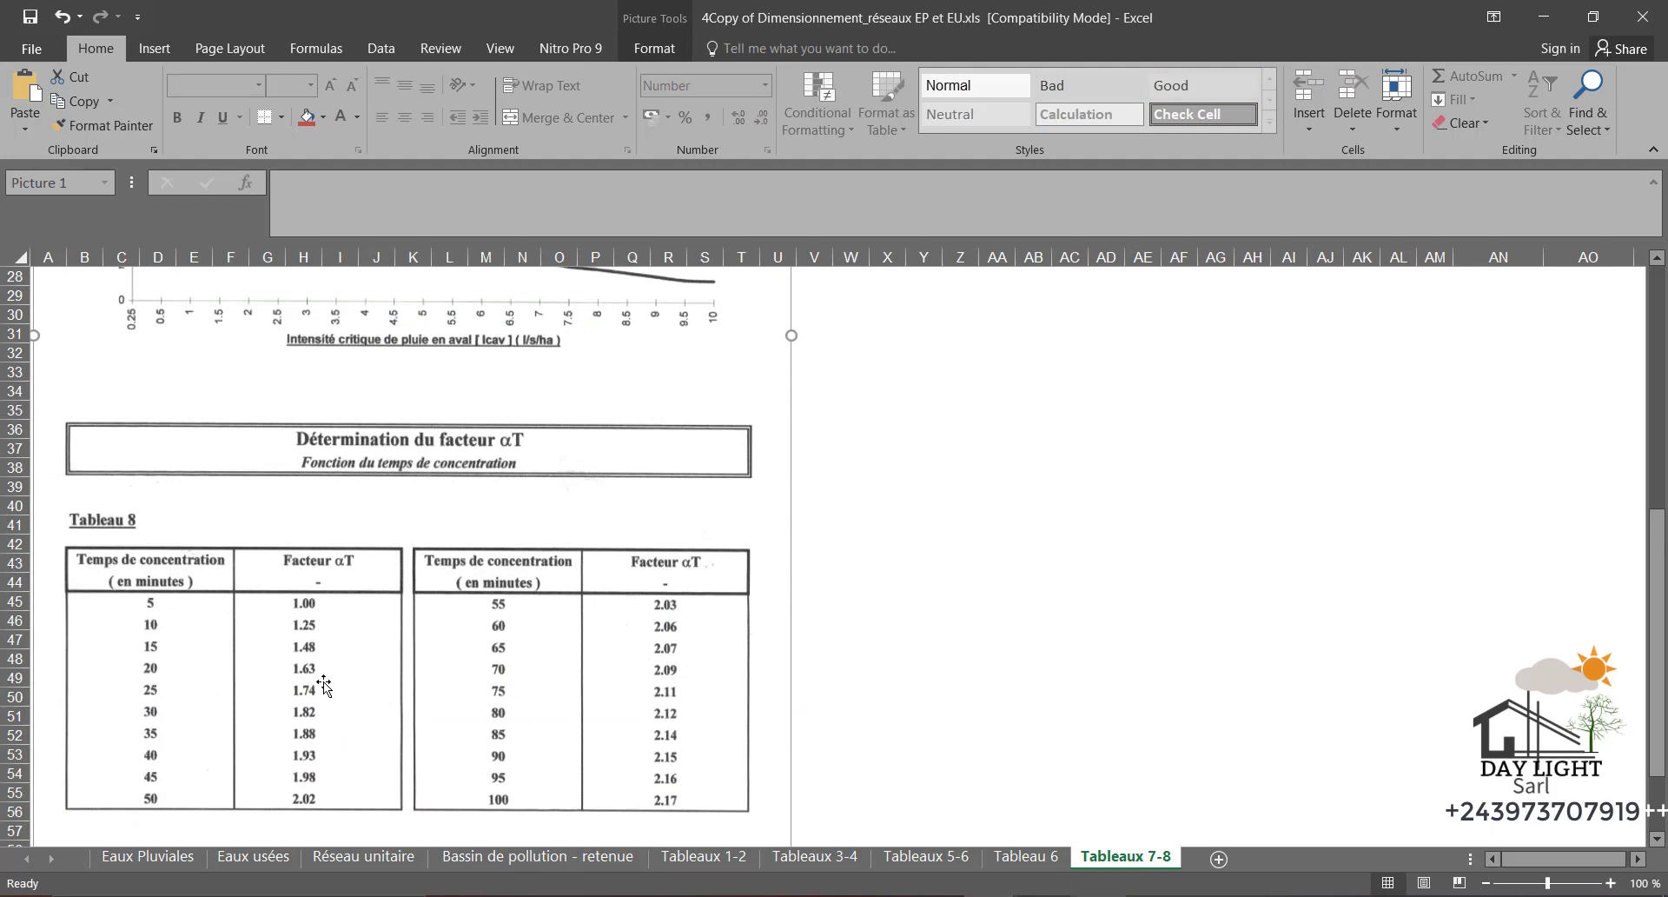
click(537, 858)
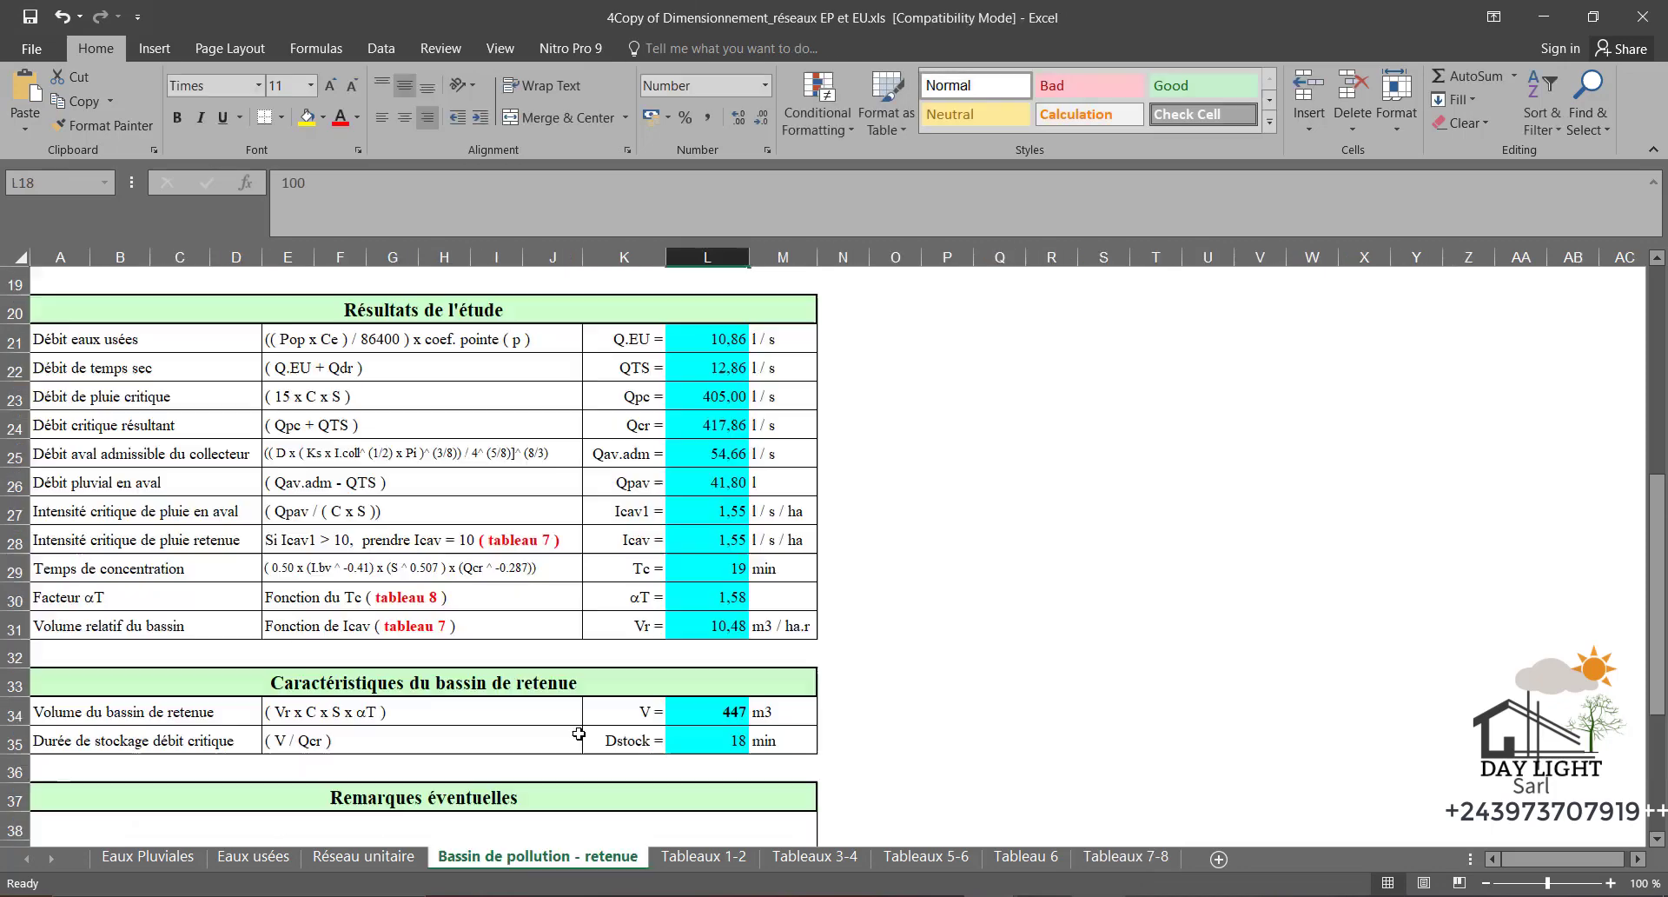
Examine the retention basin's volume and storage duration formulas, rechecking Tableau 8 and the preceding results and study data
scroll(725, 629, down, 1)
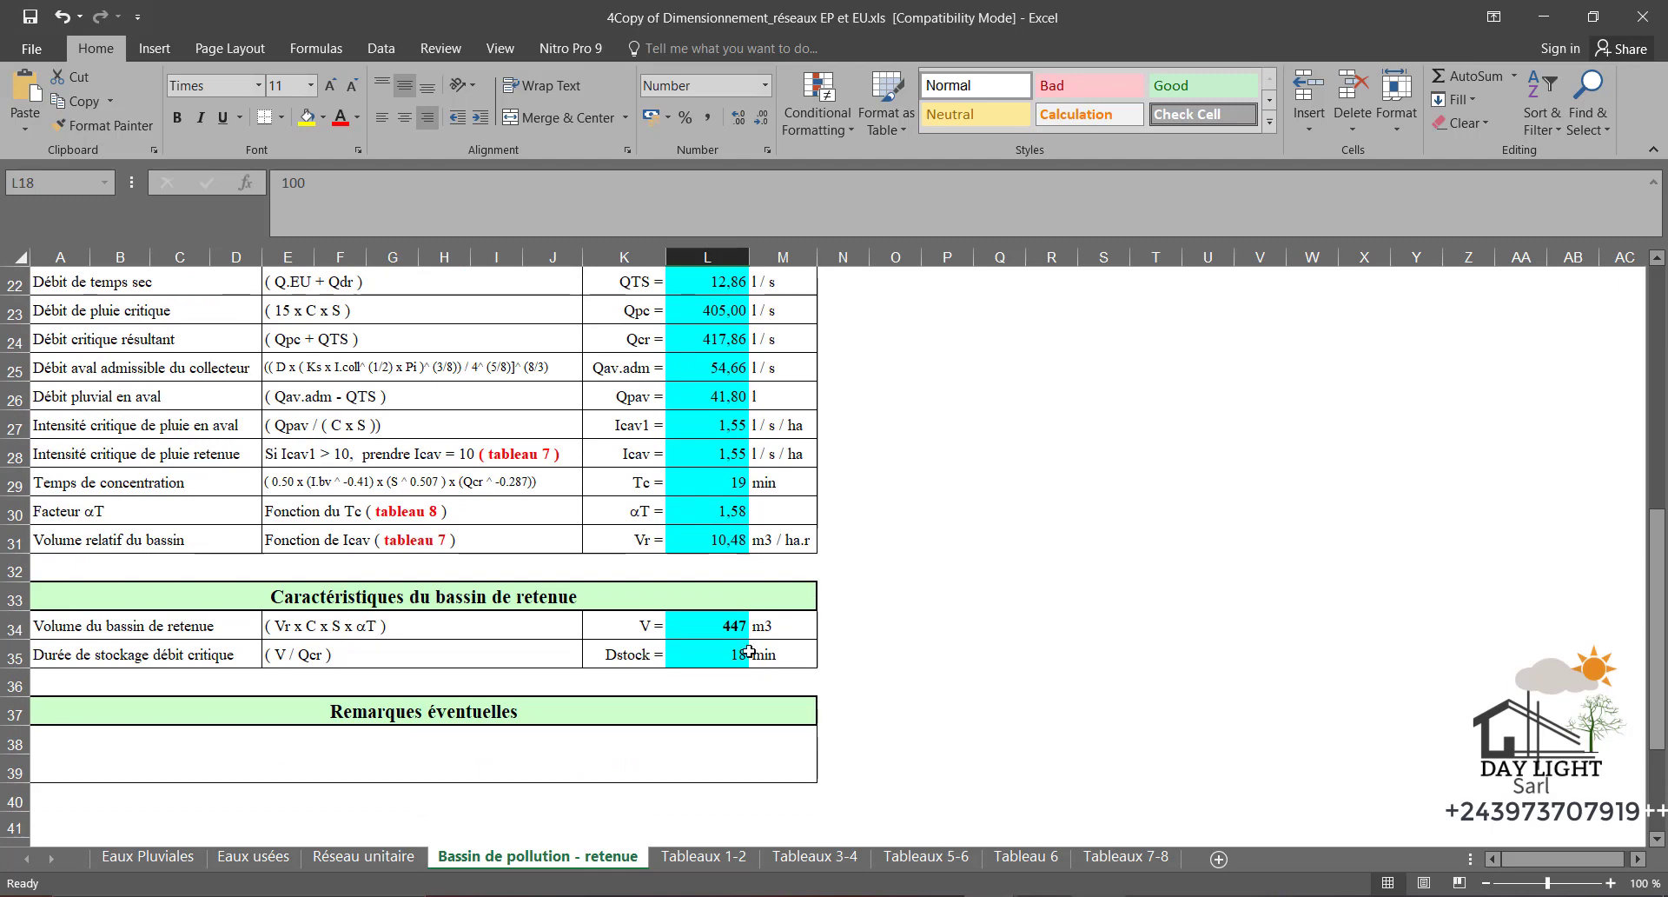
click(1125, 856)
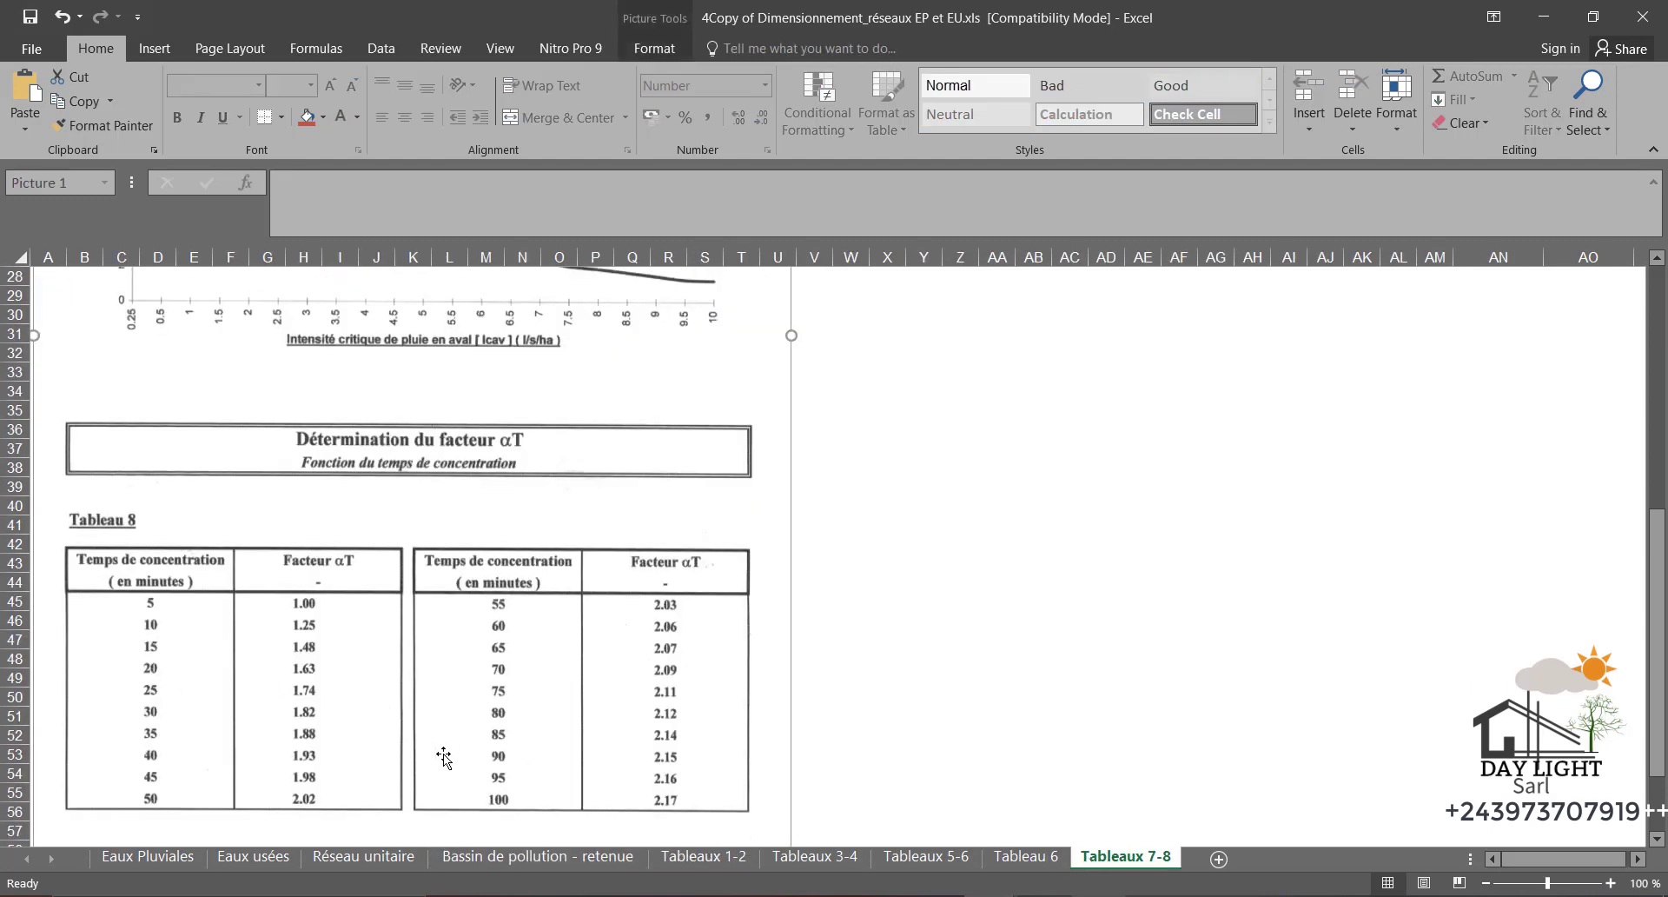
click(462, 860)
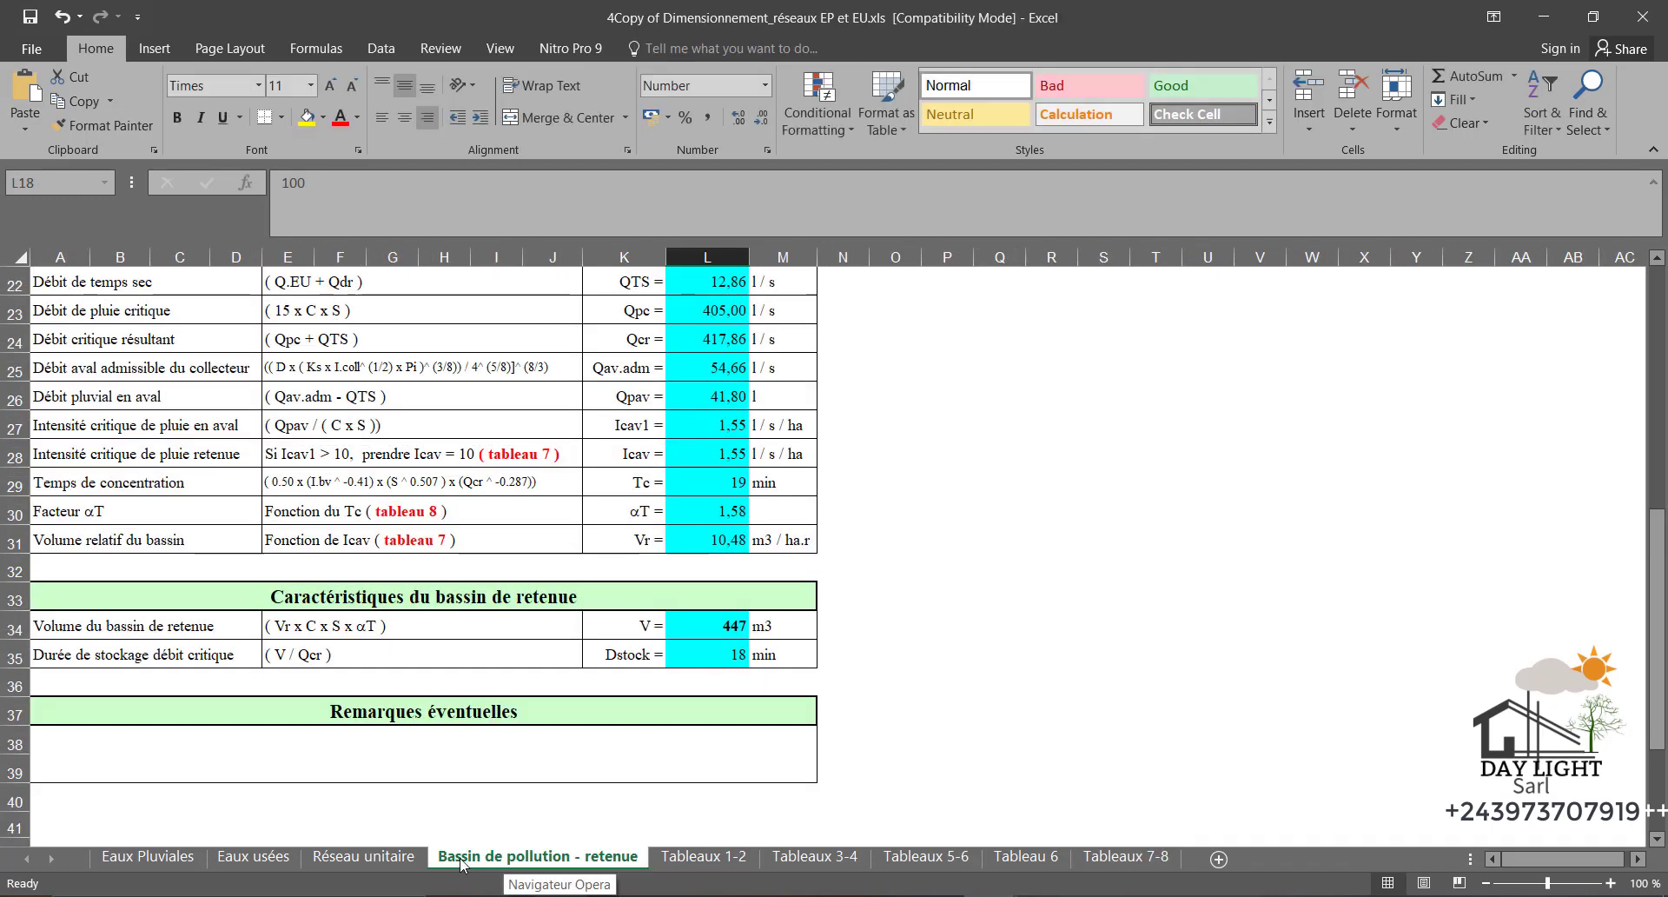
scroll(284, 565, down, 1)
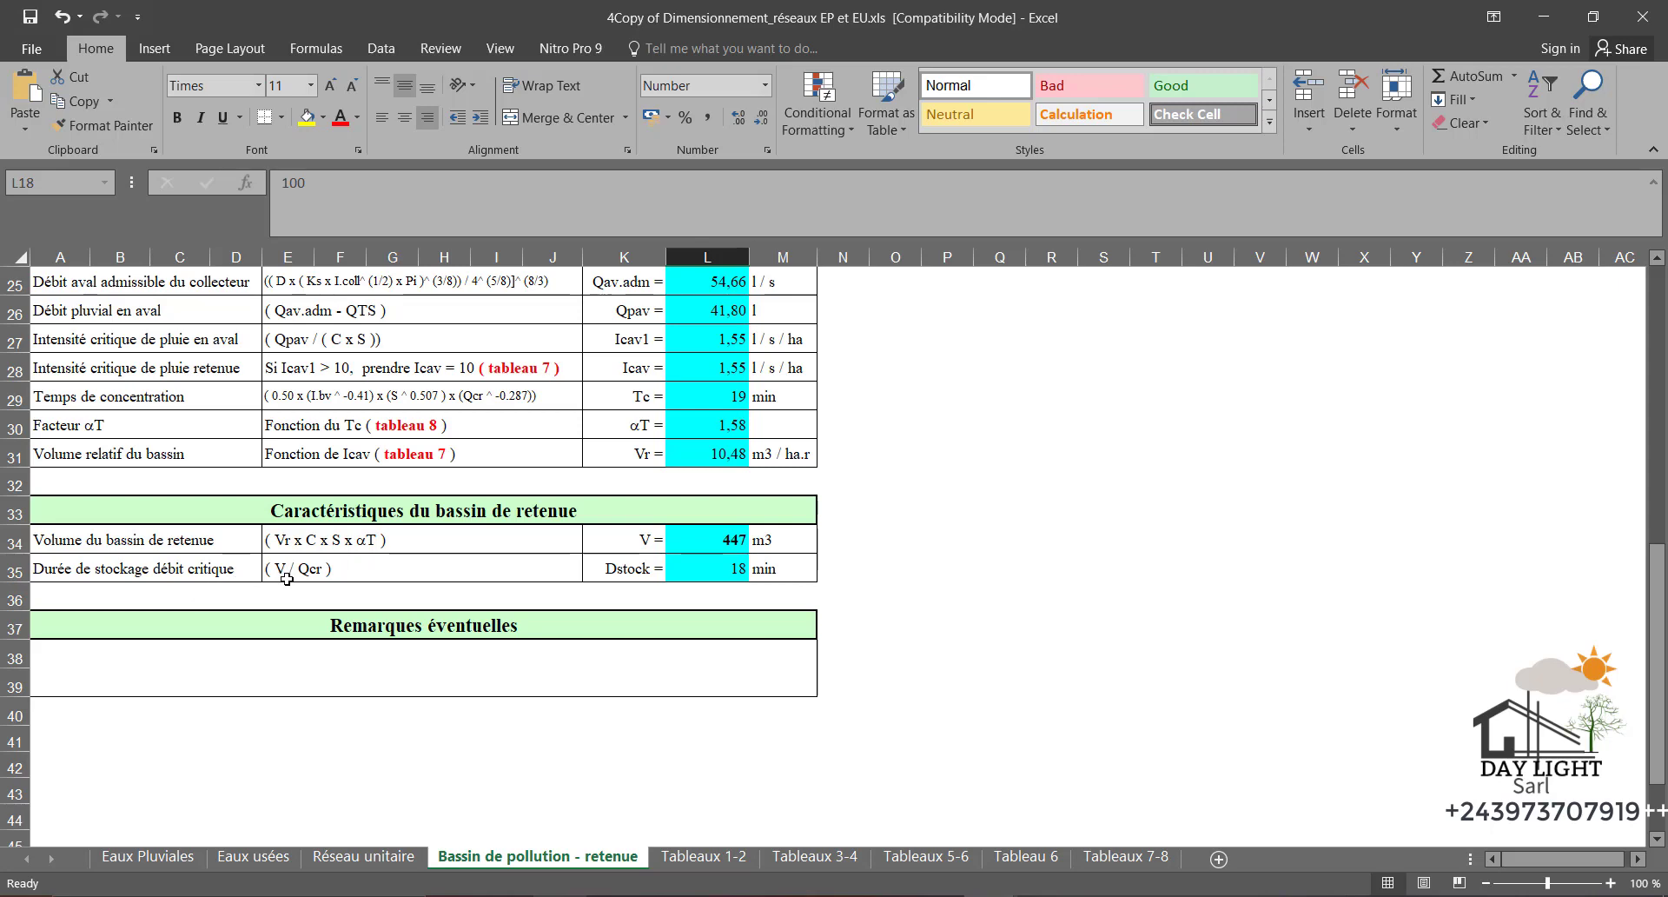
scroll(287, 578, up, 8)
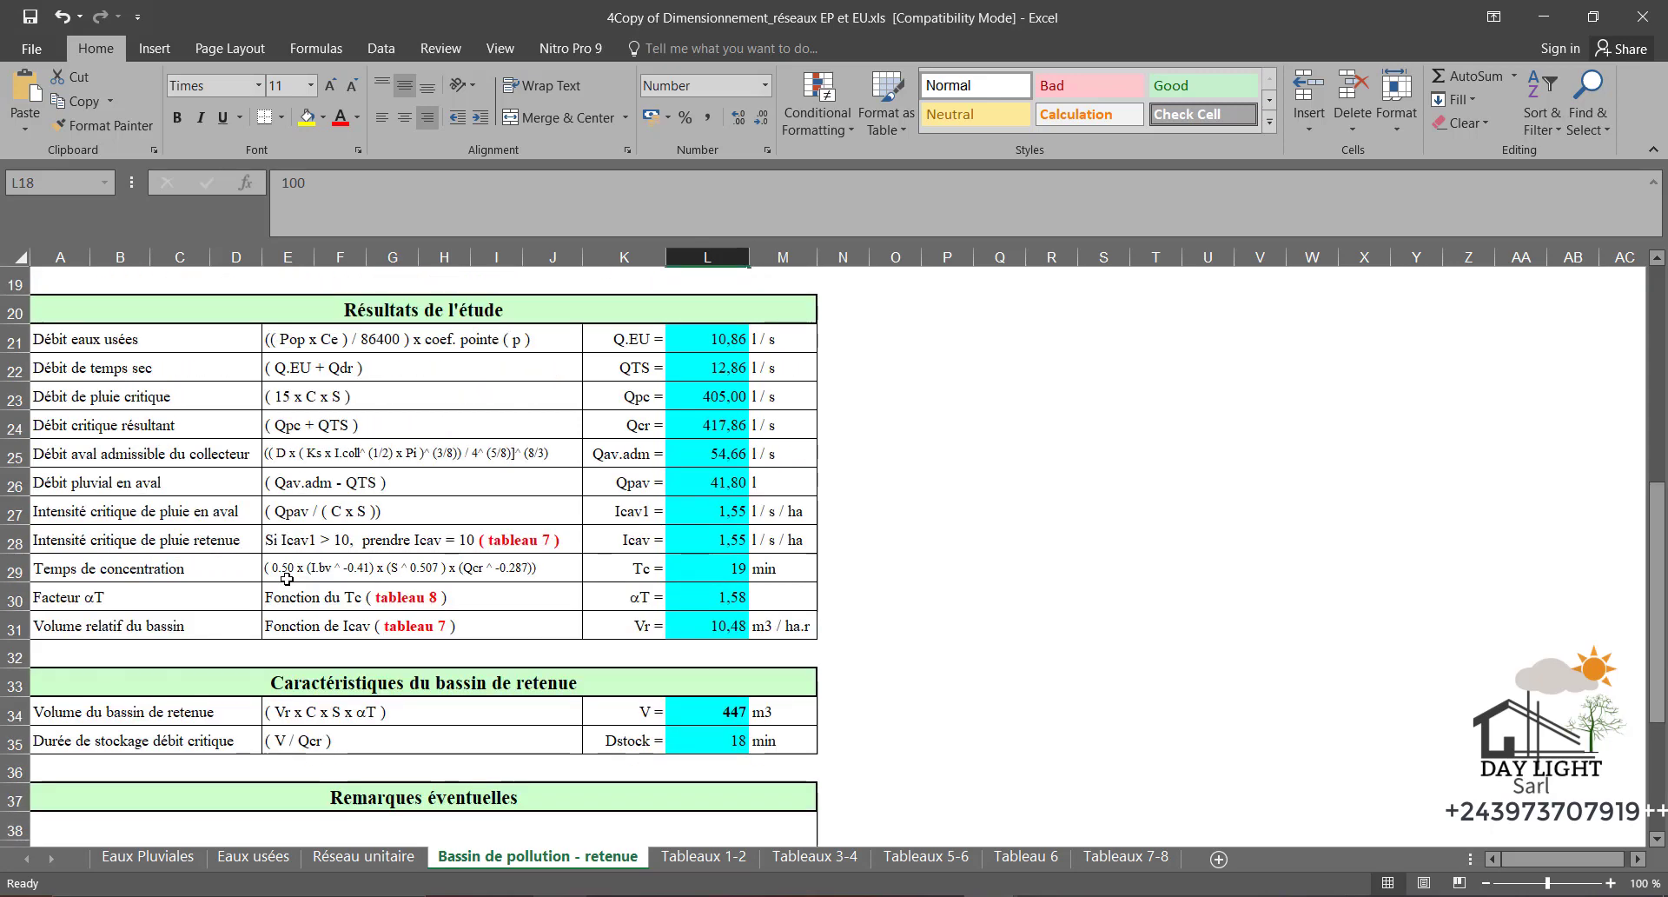
scroll(286, 579, down, 10)
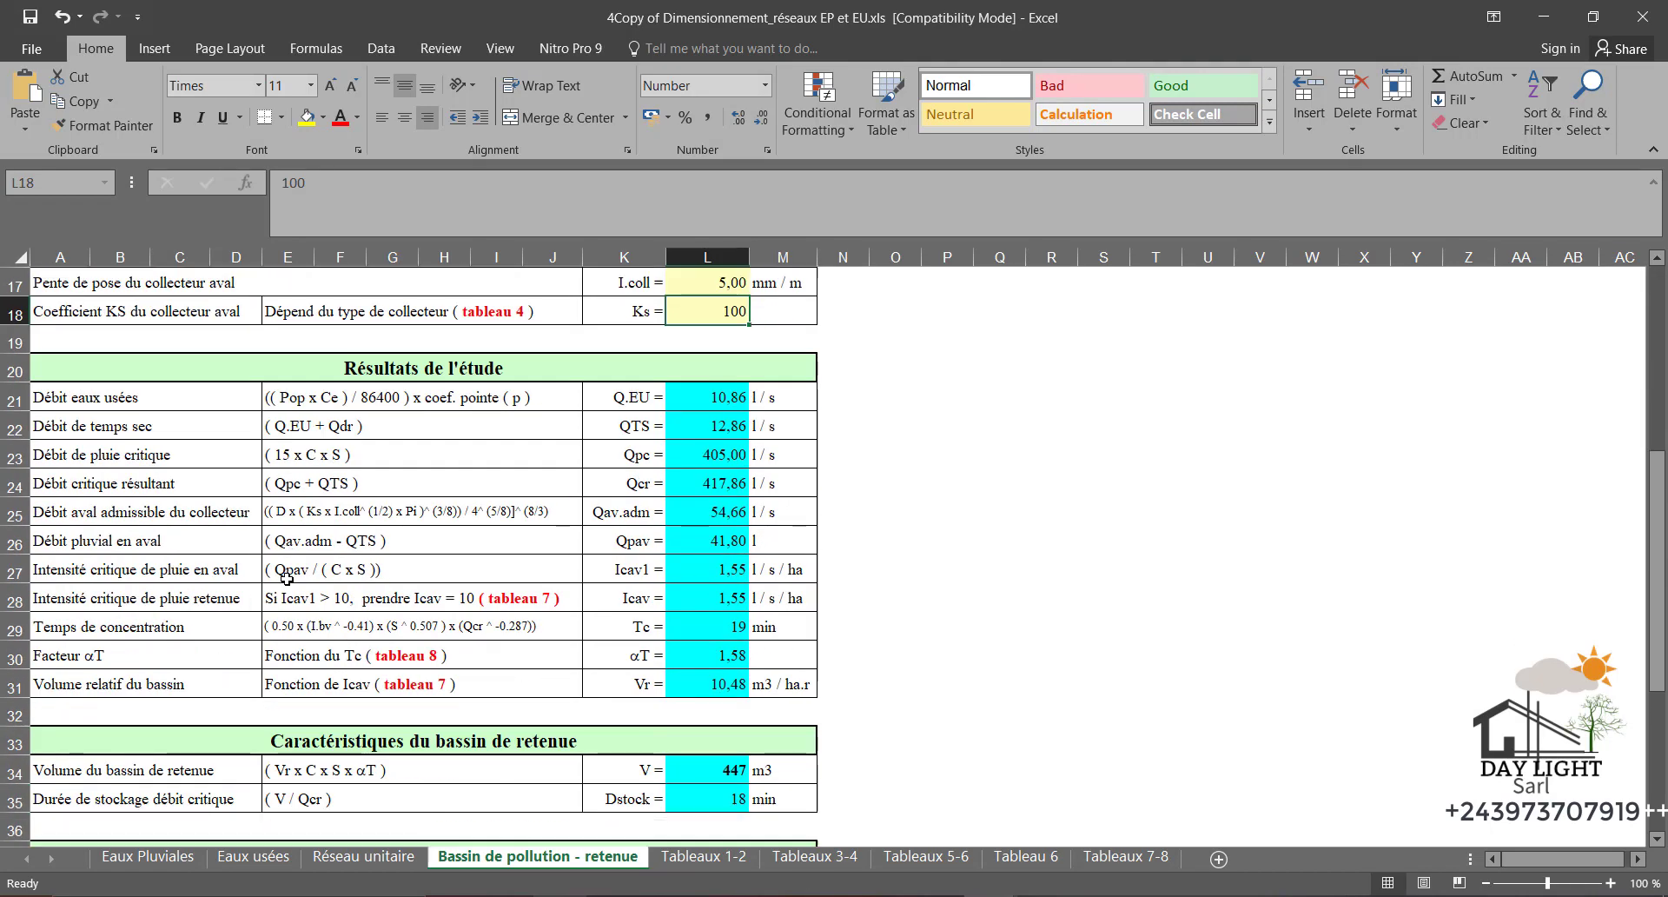
scroll(287, 579, up, 10)
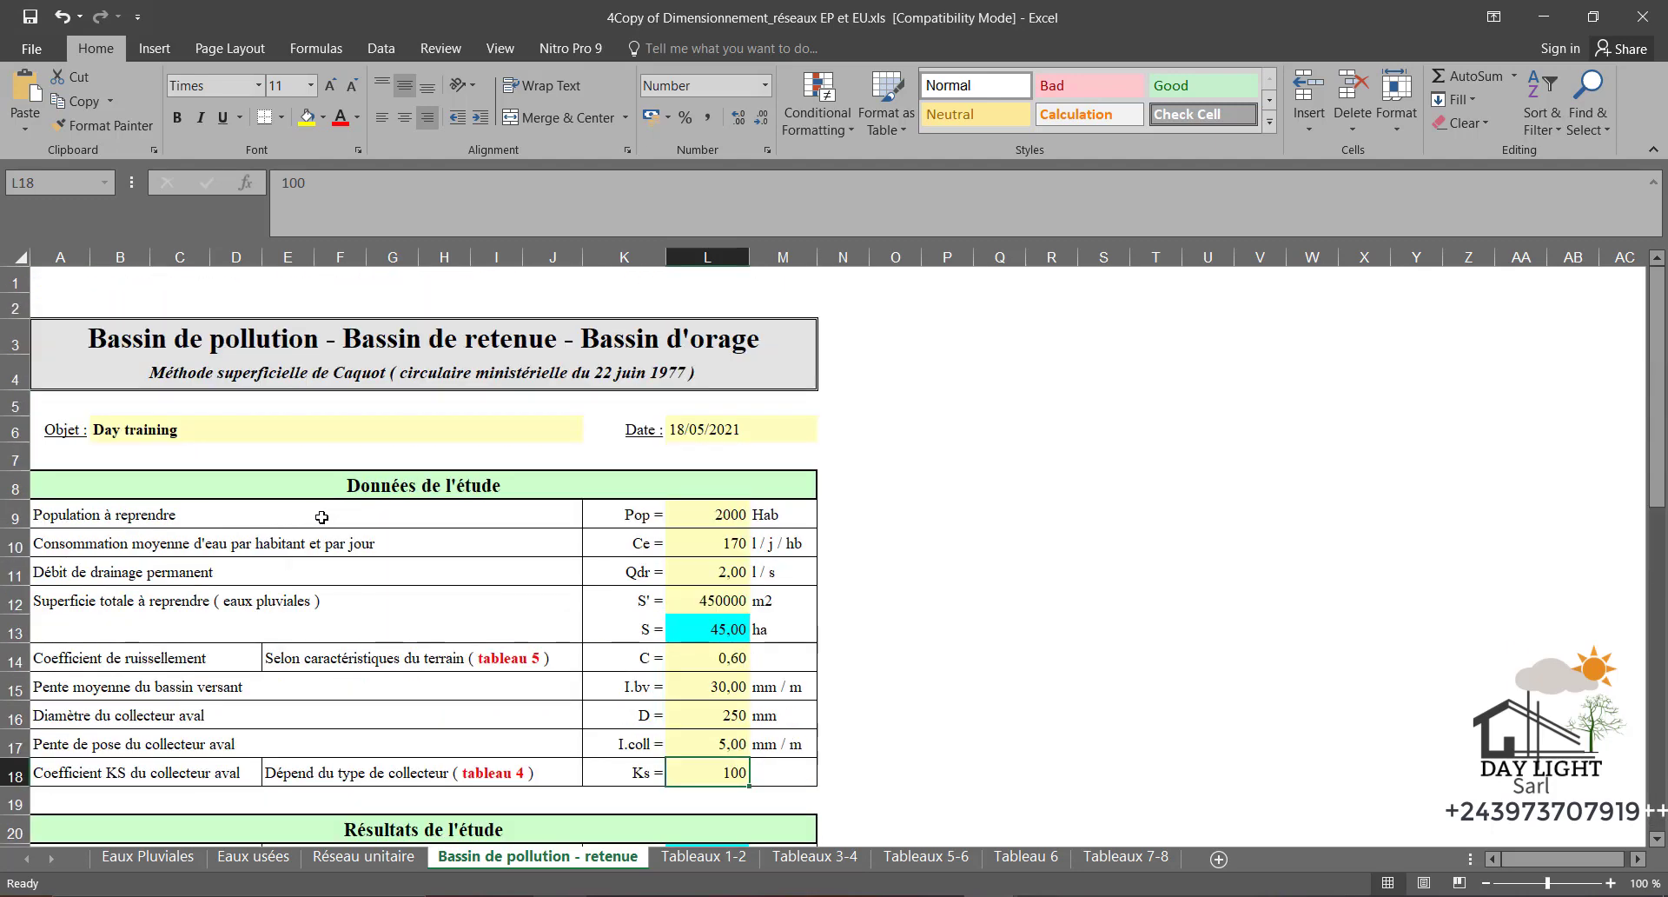
Revisit the Eaux Pluviales, Eaux usées and Réseau unitaire sheets in turn, ending on the Bassin de pollution - retenue sheet
click(139, 856)
click(256, 857)
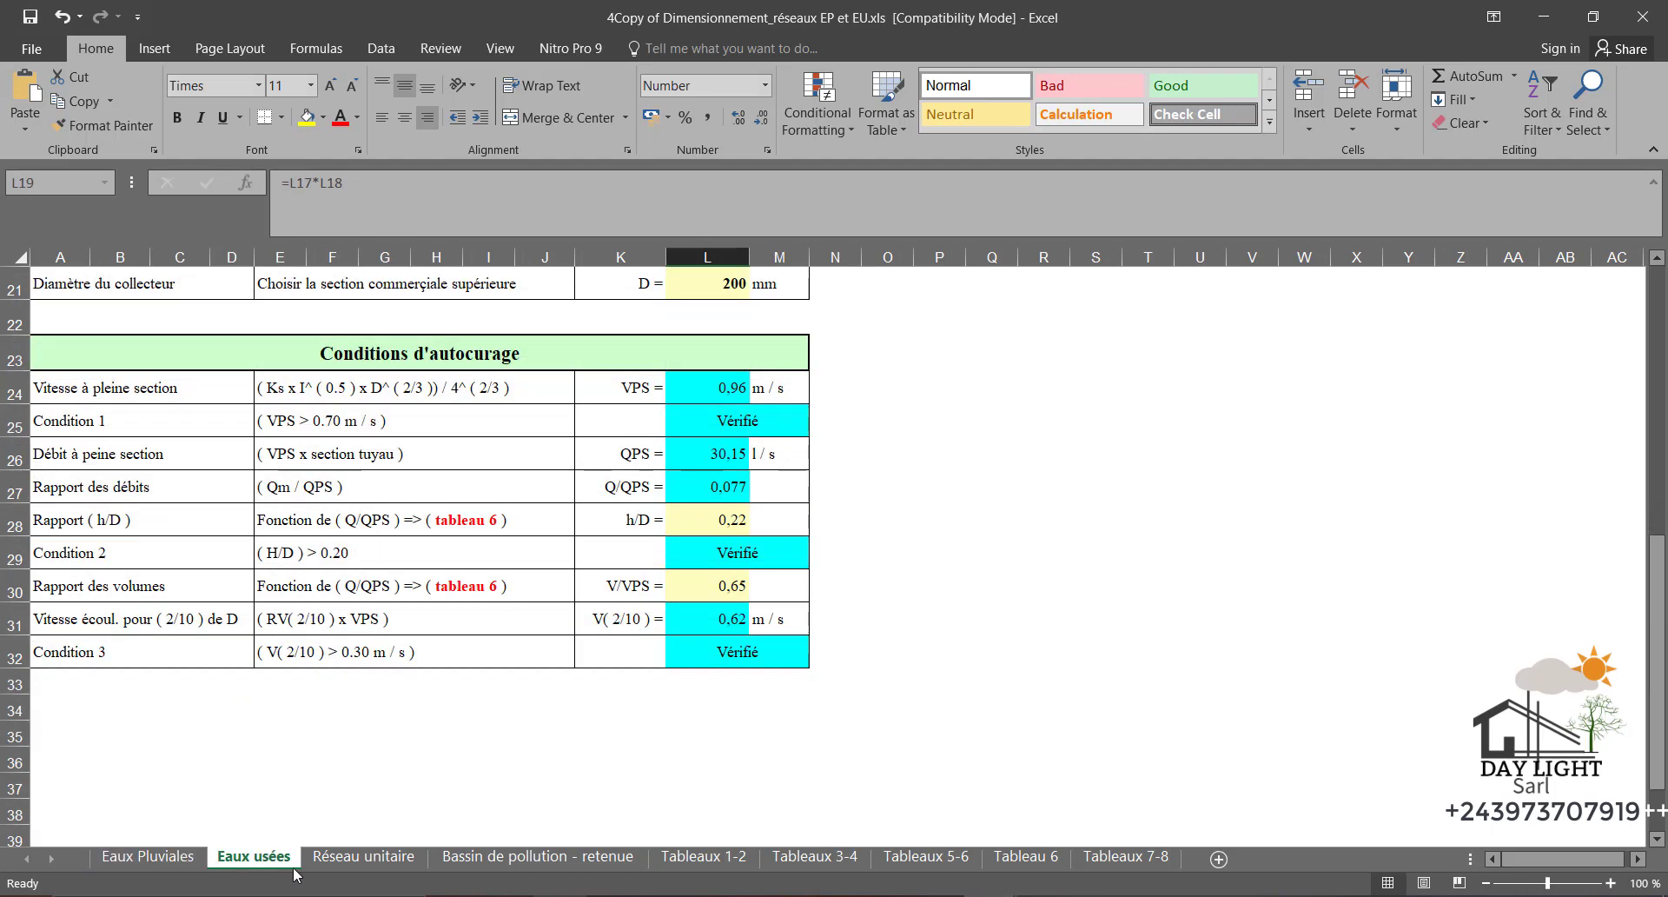
click(356, 859)
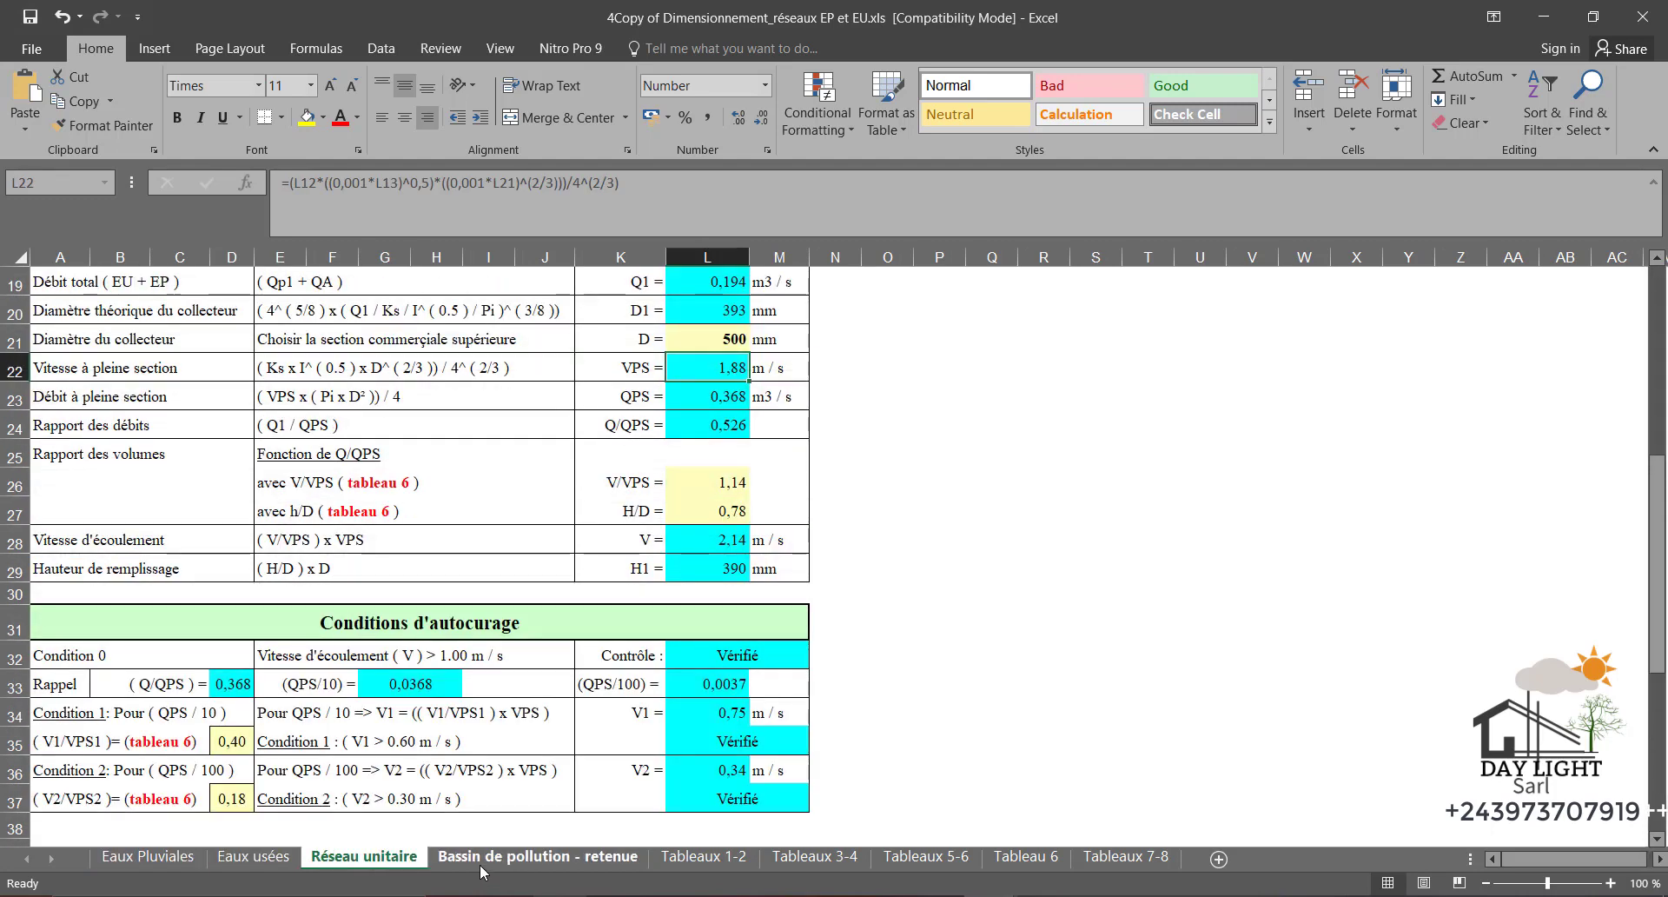
click(479, 860)
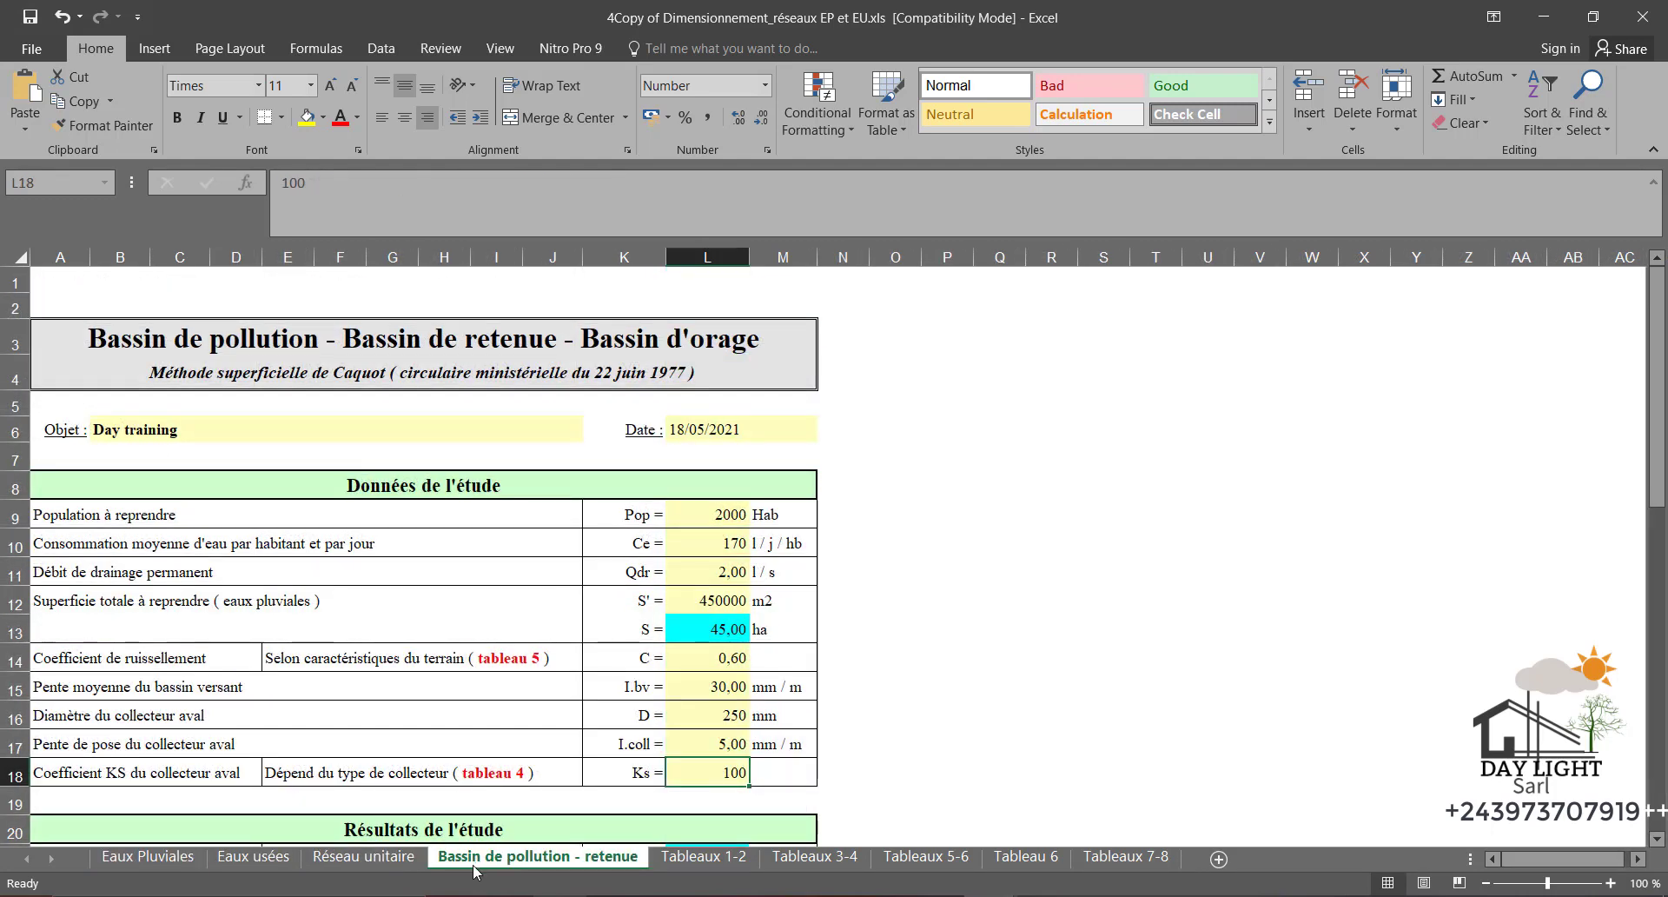